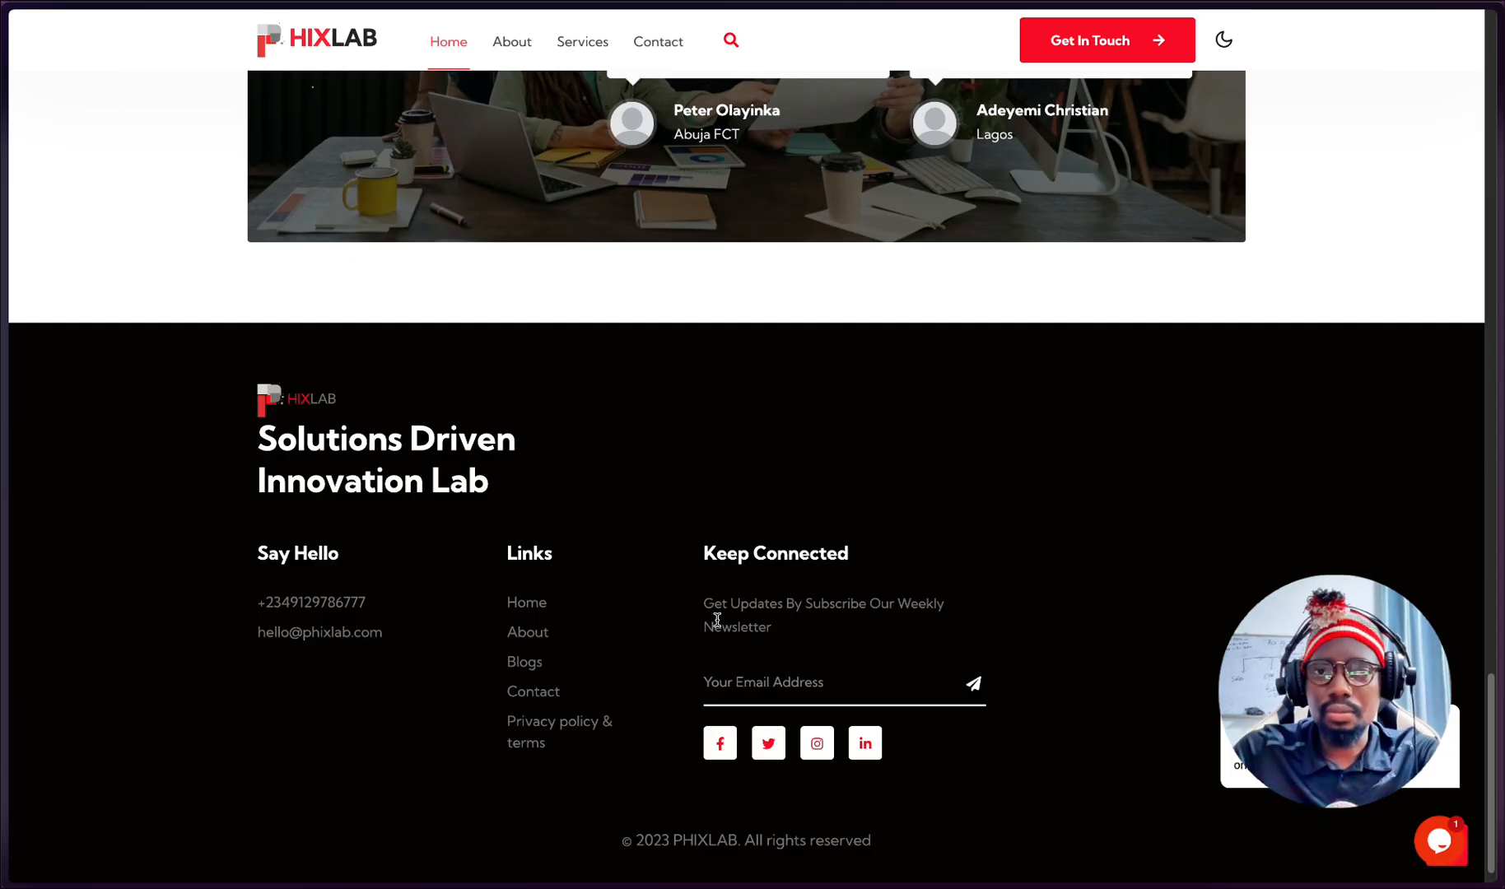
pyautogui.scroll(3, 738, 646)
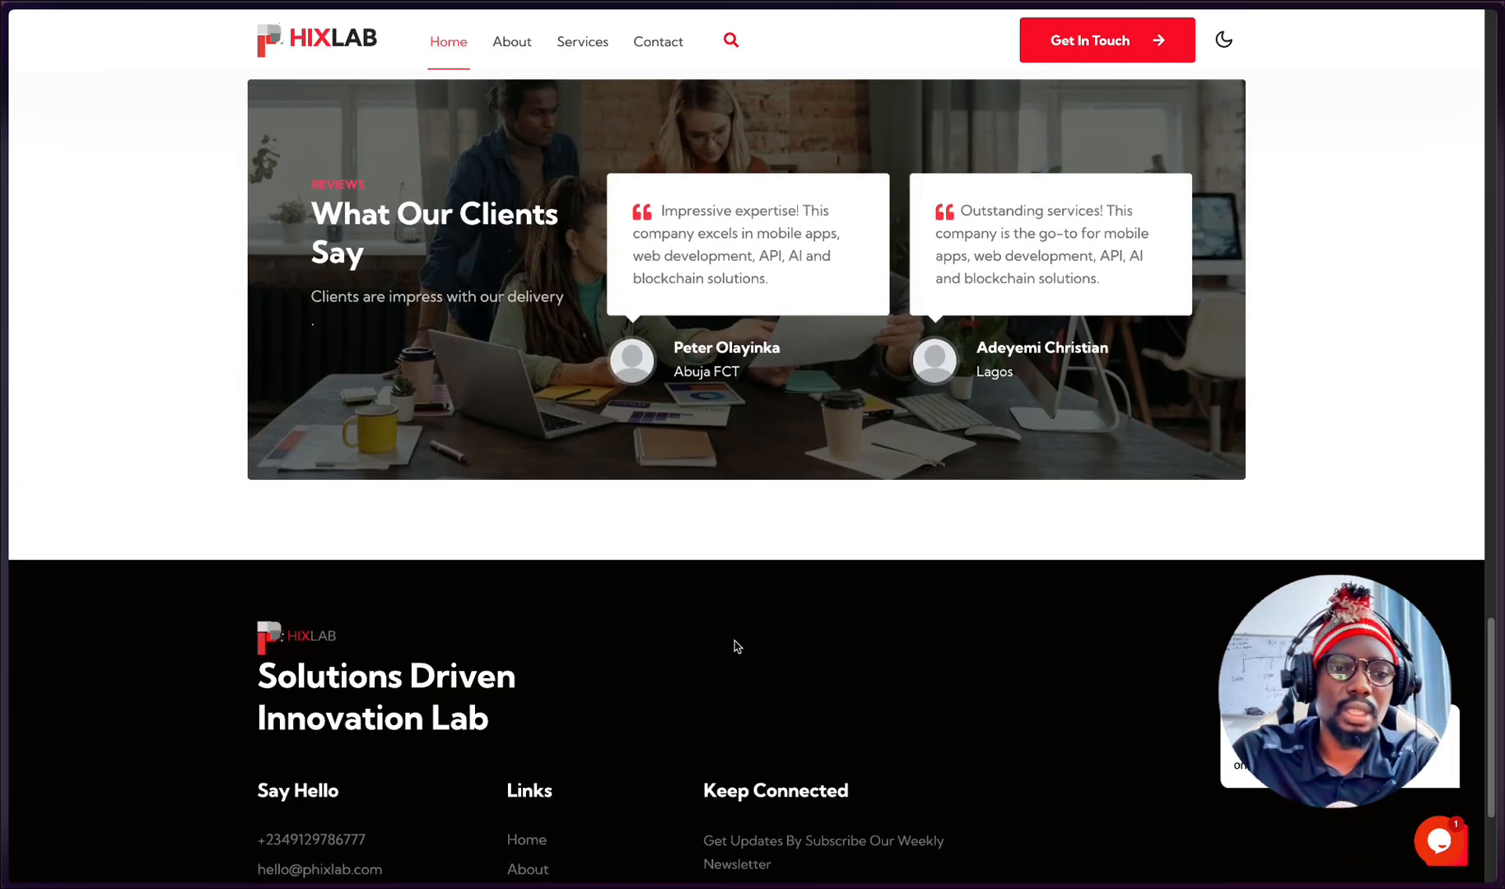
pyautogui.scroll(-2, 737, 647)
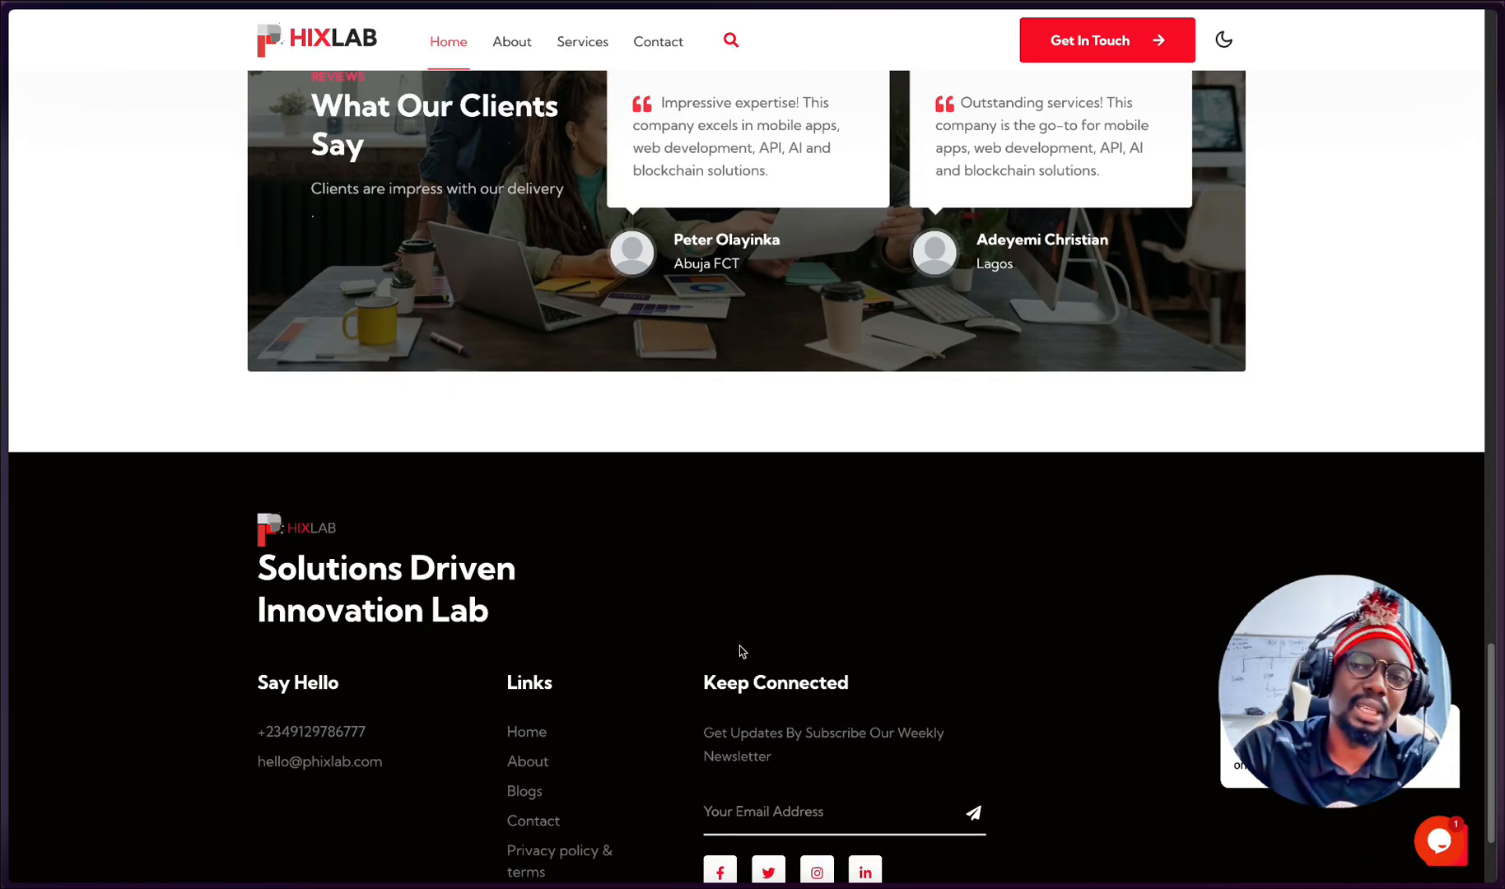
pyautogui.scroll(2, 745, 647)
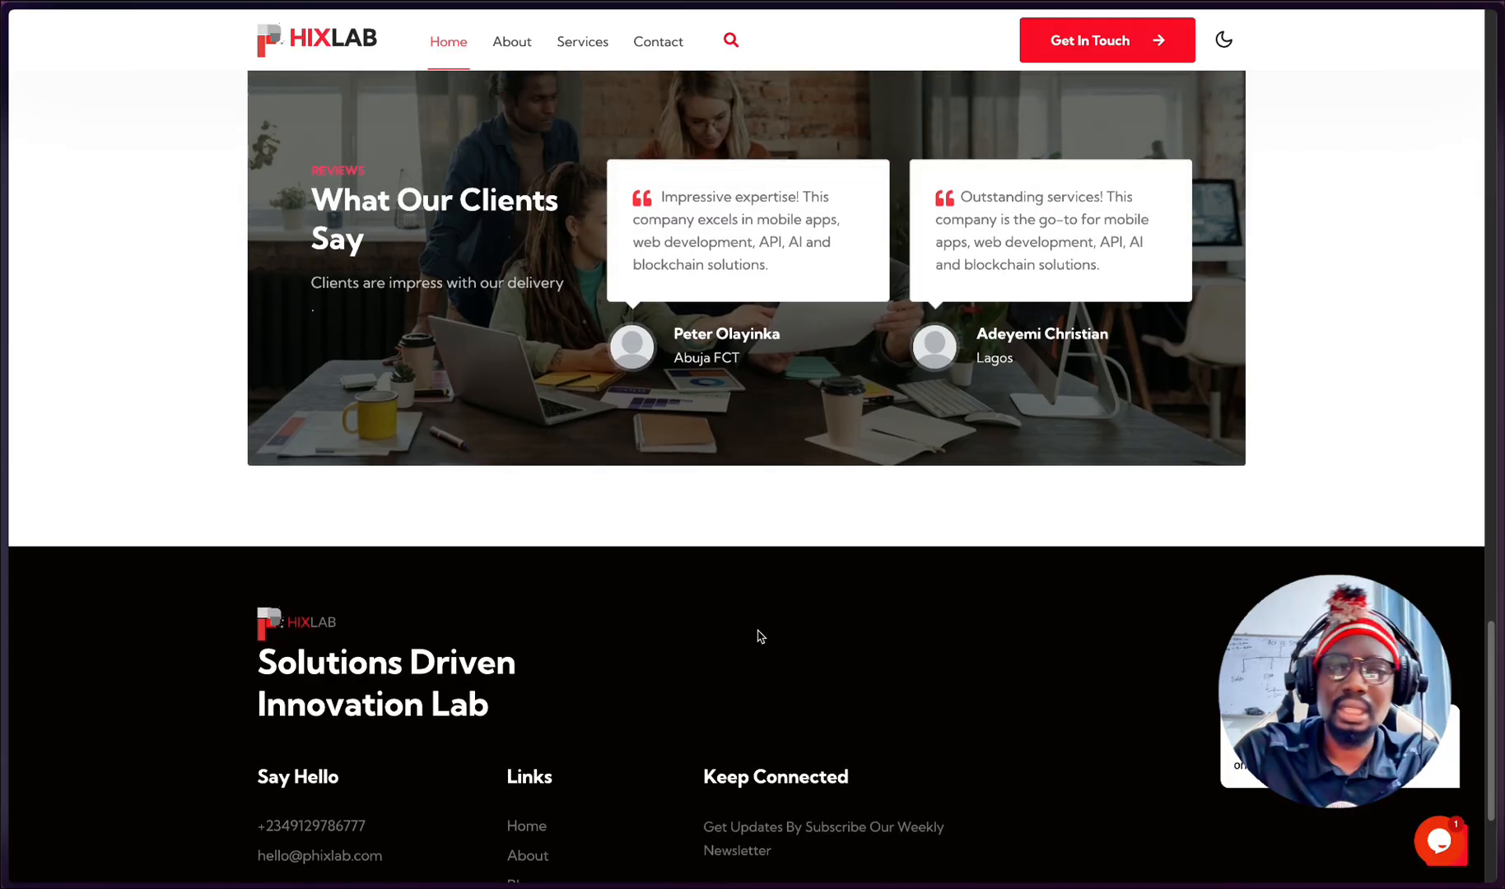
pyautogui.scroll(1, 763, 643)
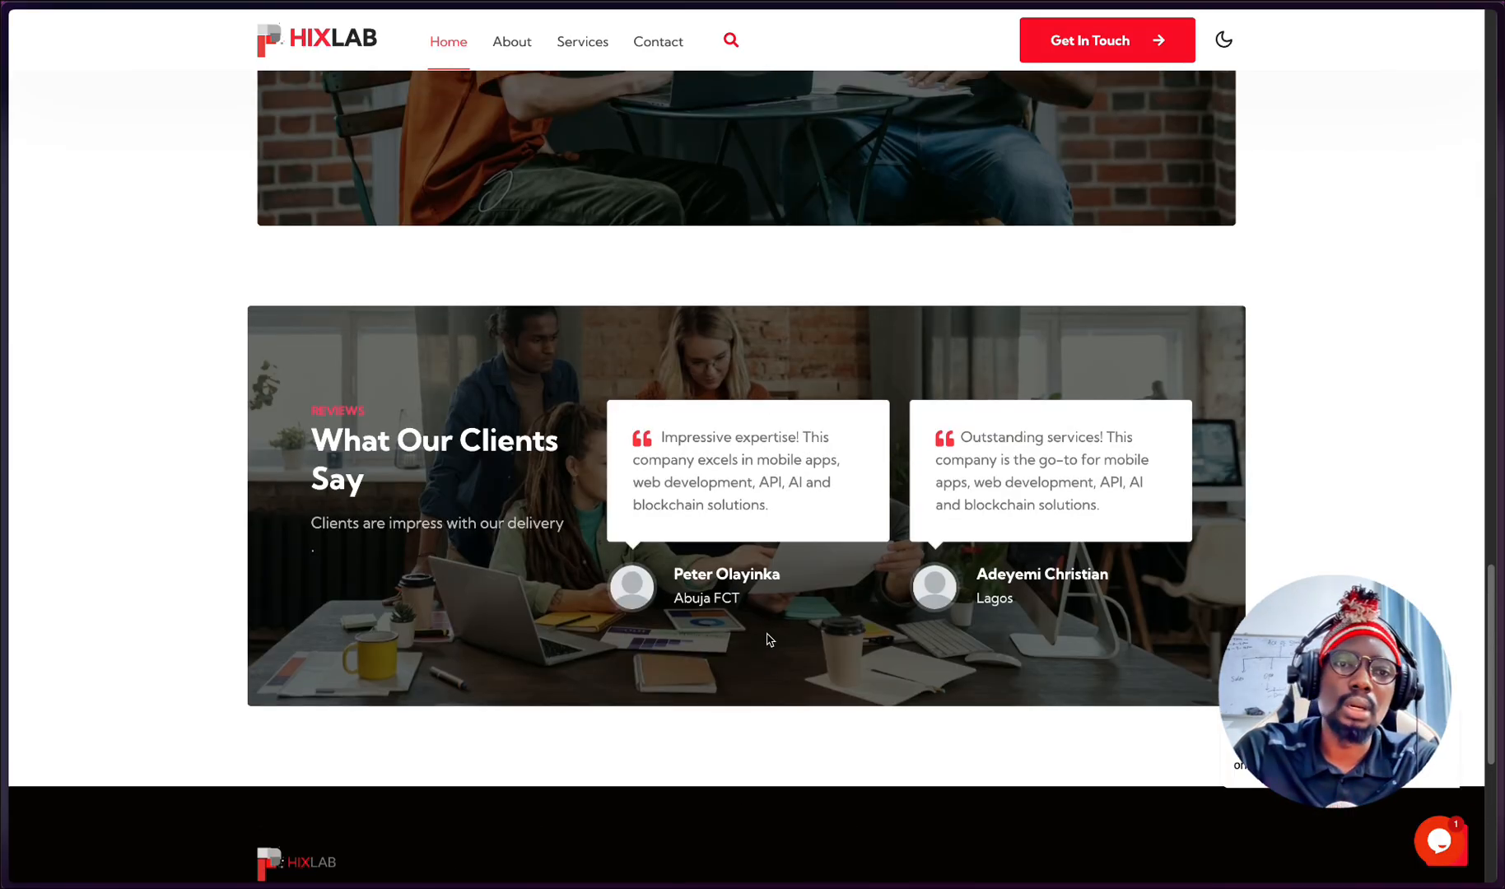
pyautogui.scroll(-2, 770, 638)
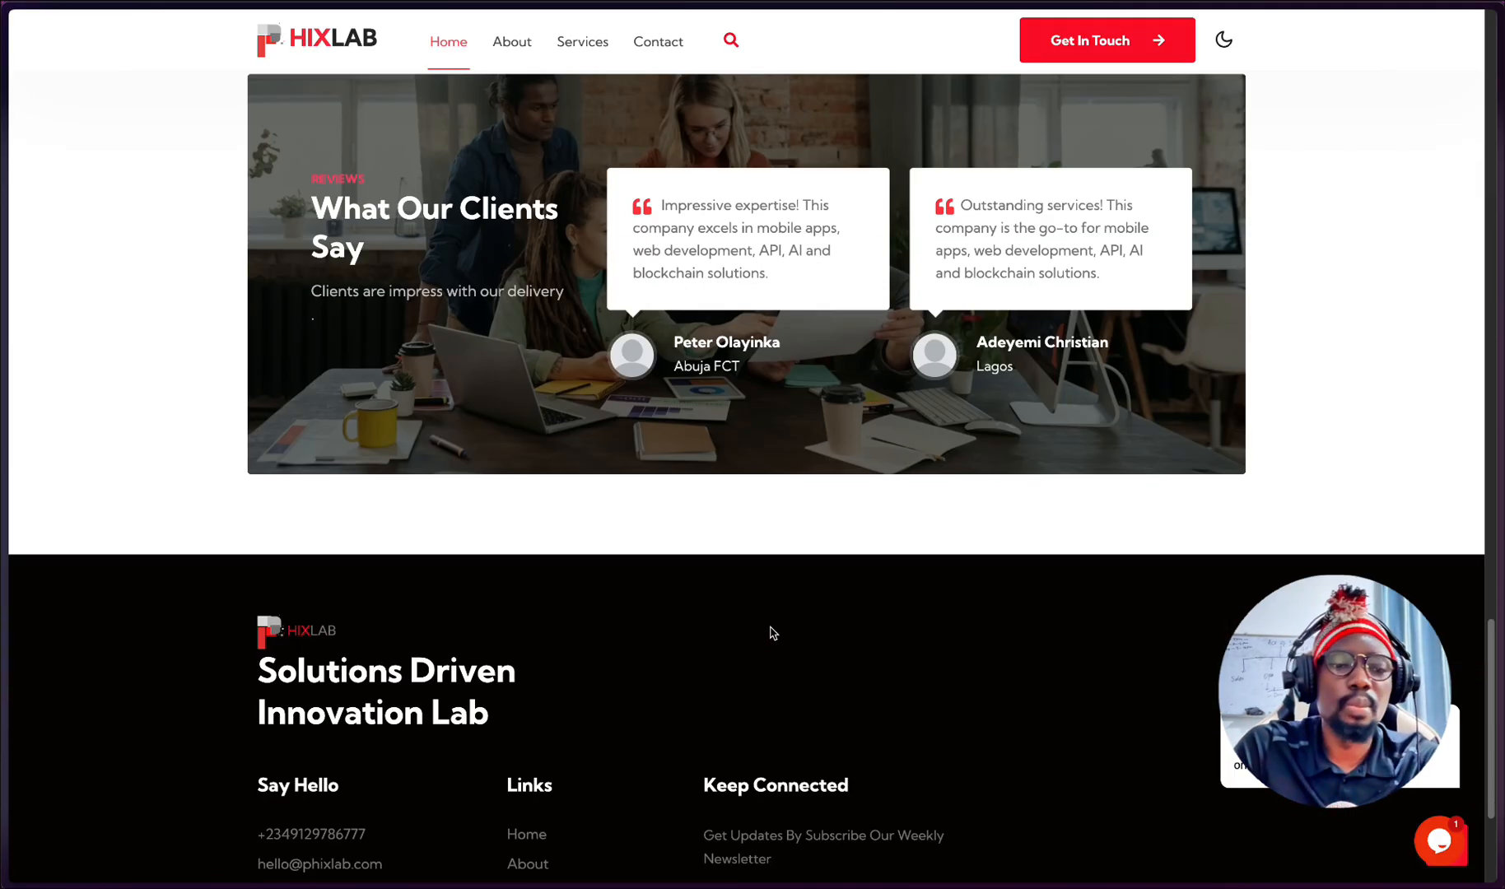
# - Fill the newsletter email field in the PHIXLAB site footer with the saved test subscriber's email address
pyautogui.scroll(-2, 772, 632)
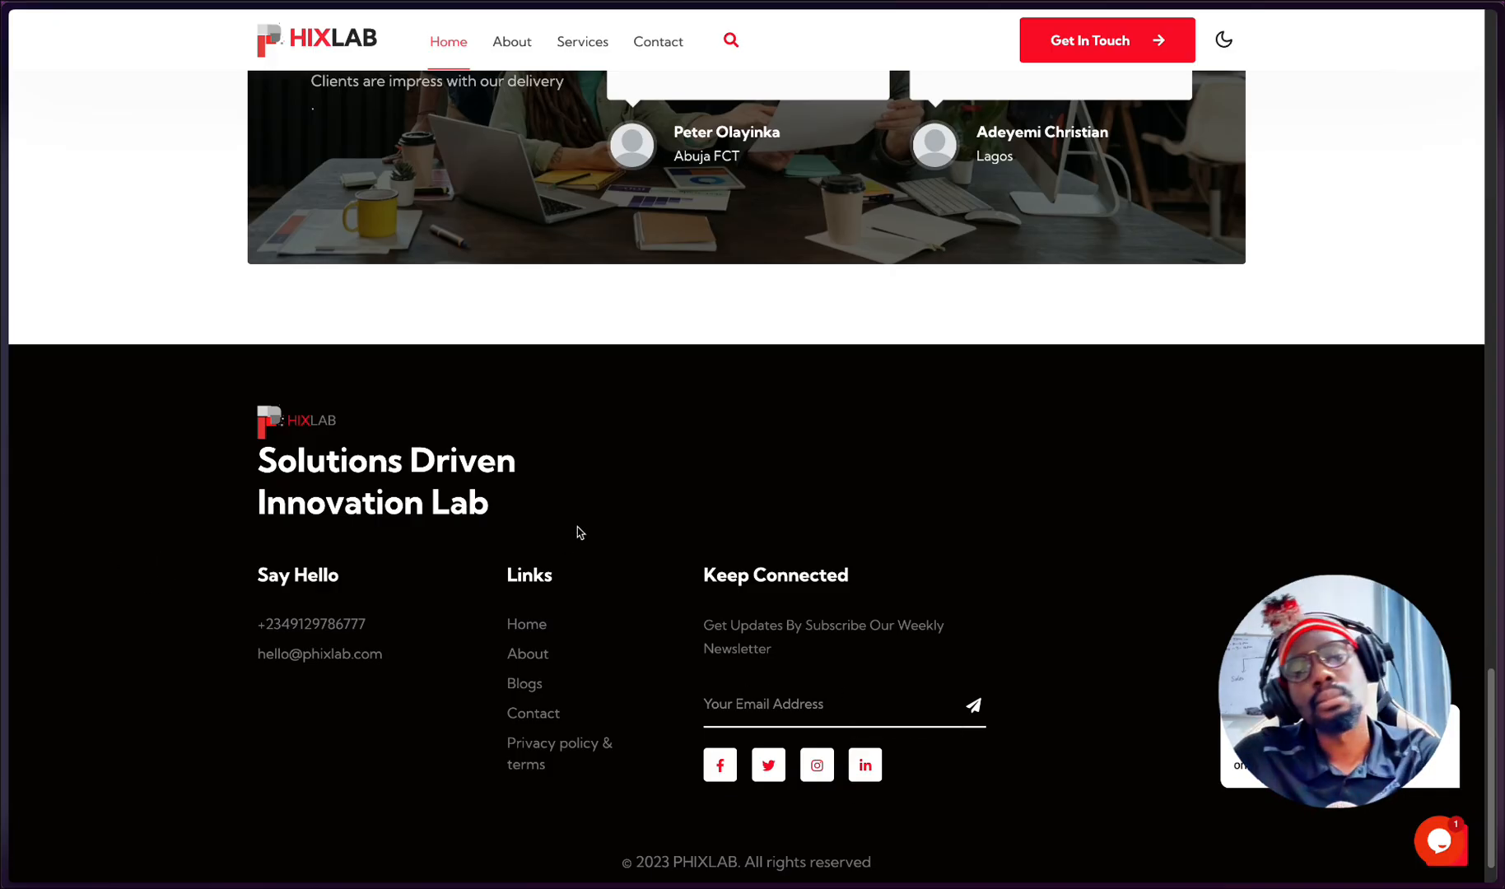
pyautogui.click(753, 706)
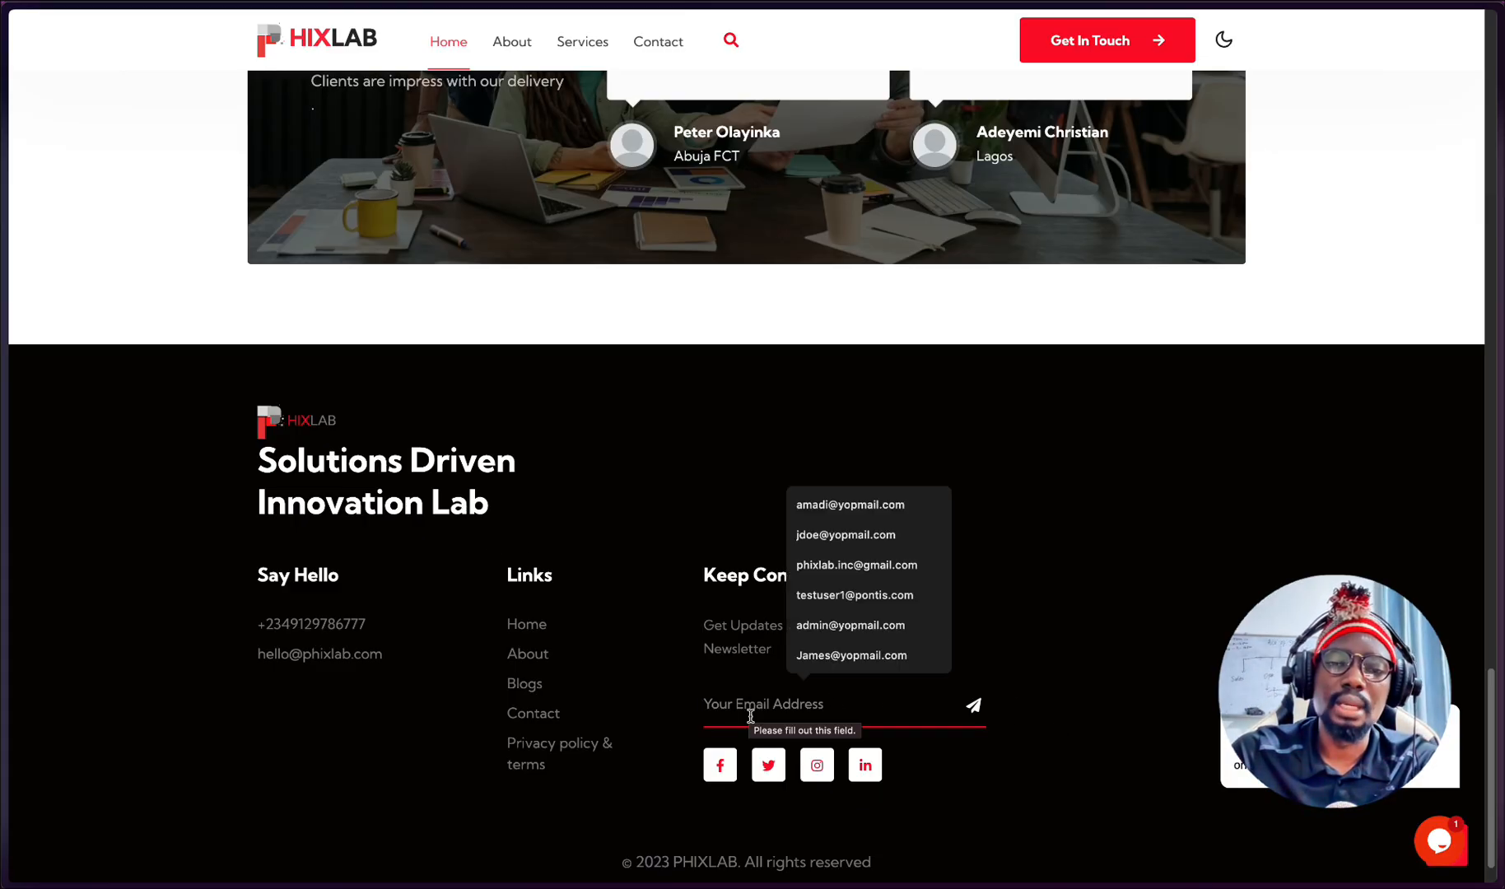
pyautogui.click(857, 659)
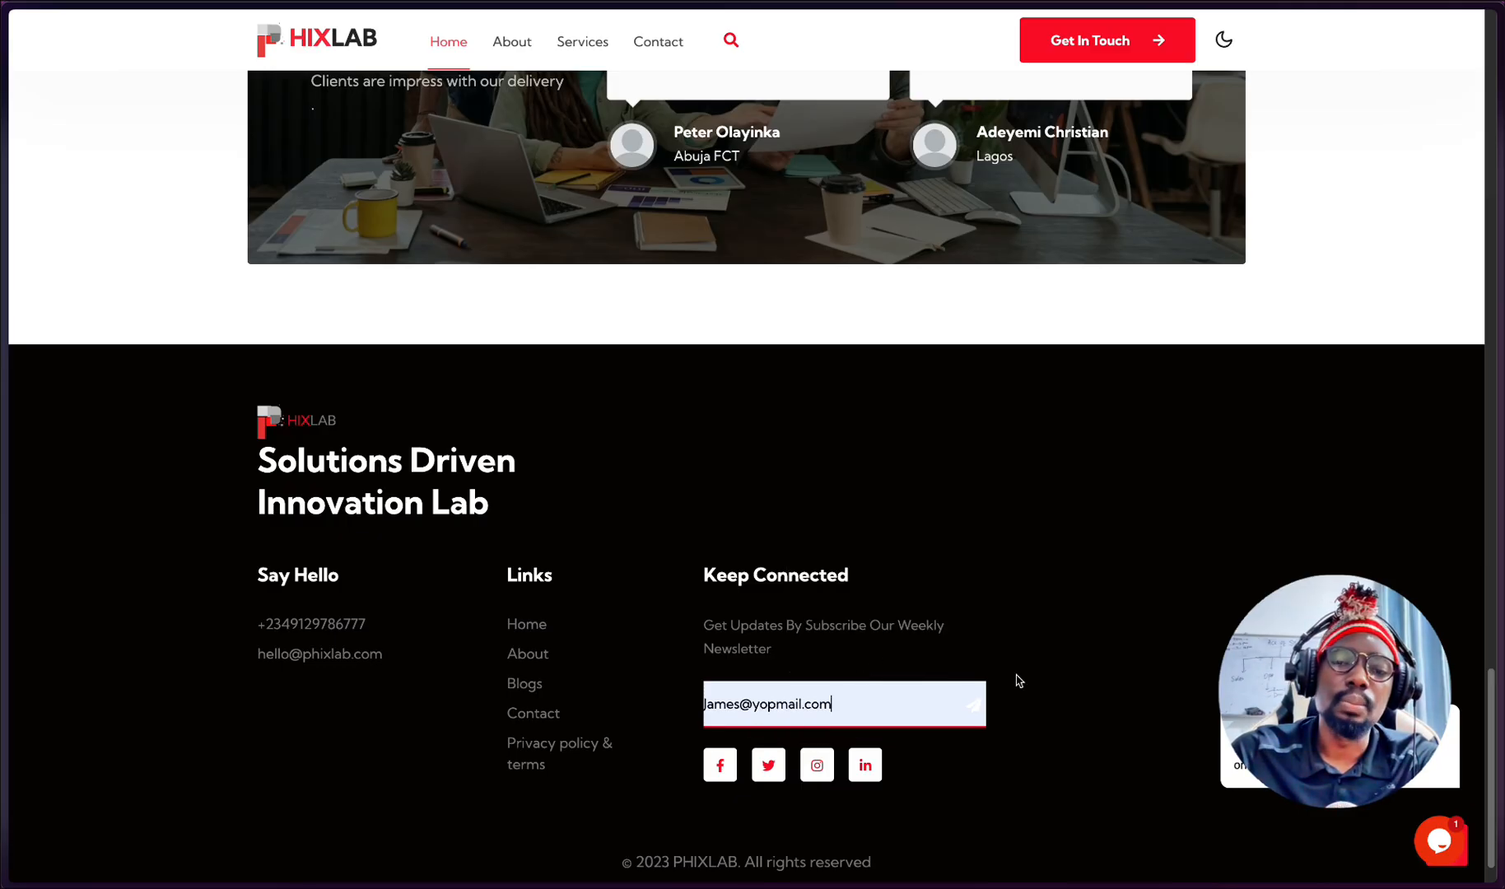
# - Switch to the PHIXLAB WEBSITE EMAIL LIST spreadsheet to check its rows before subscribing
pyautogui.moveTo(66, 659)
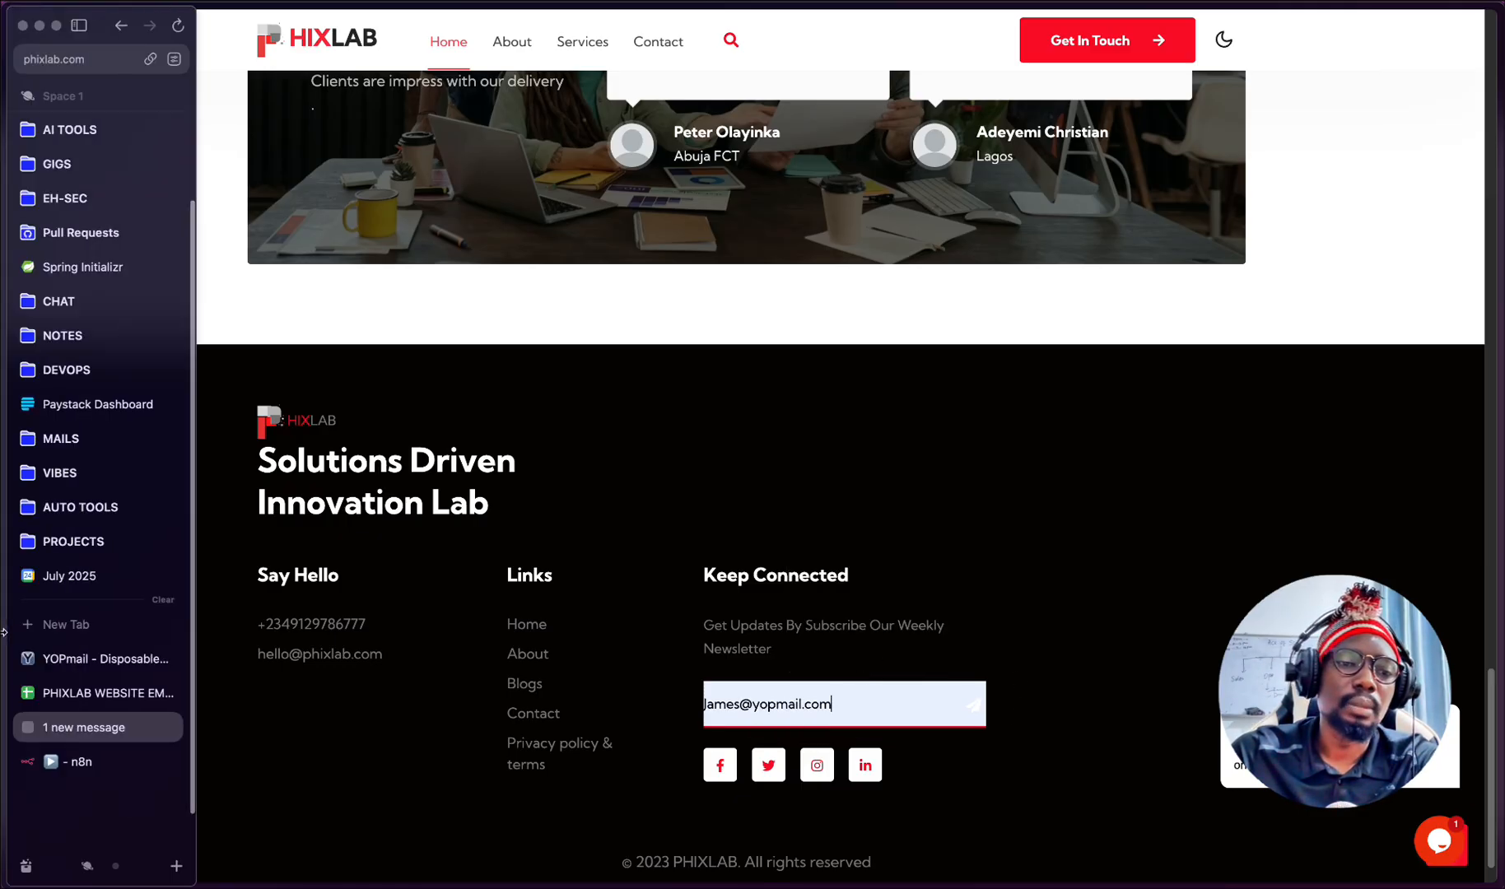
pyautogui.click(38, 690)
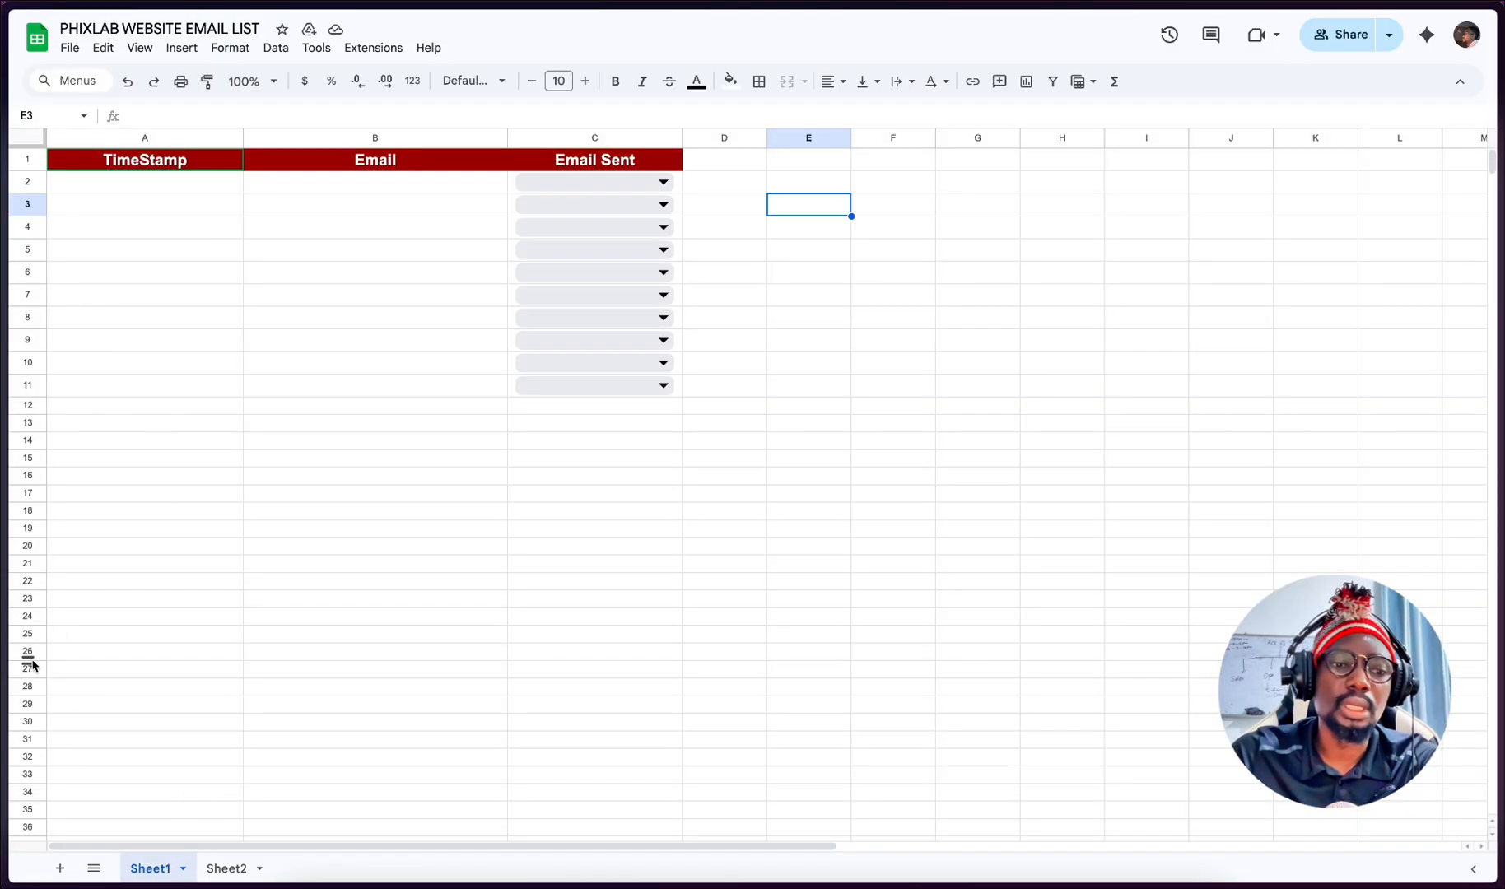
# - Return to the PHIXLAB website, submit the newsletter subscription and dismiss the confirmation dialog
pyautogui.moveTo(3, 759)
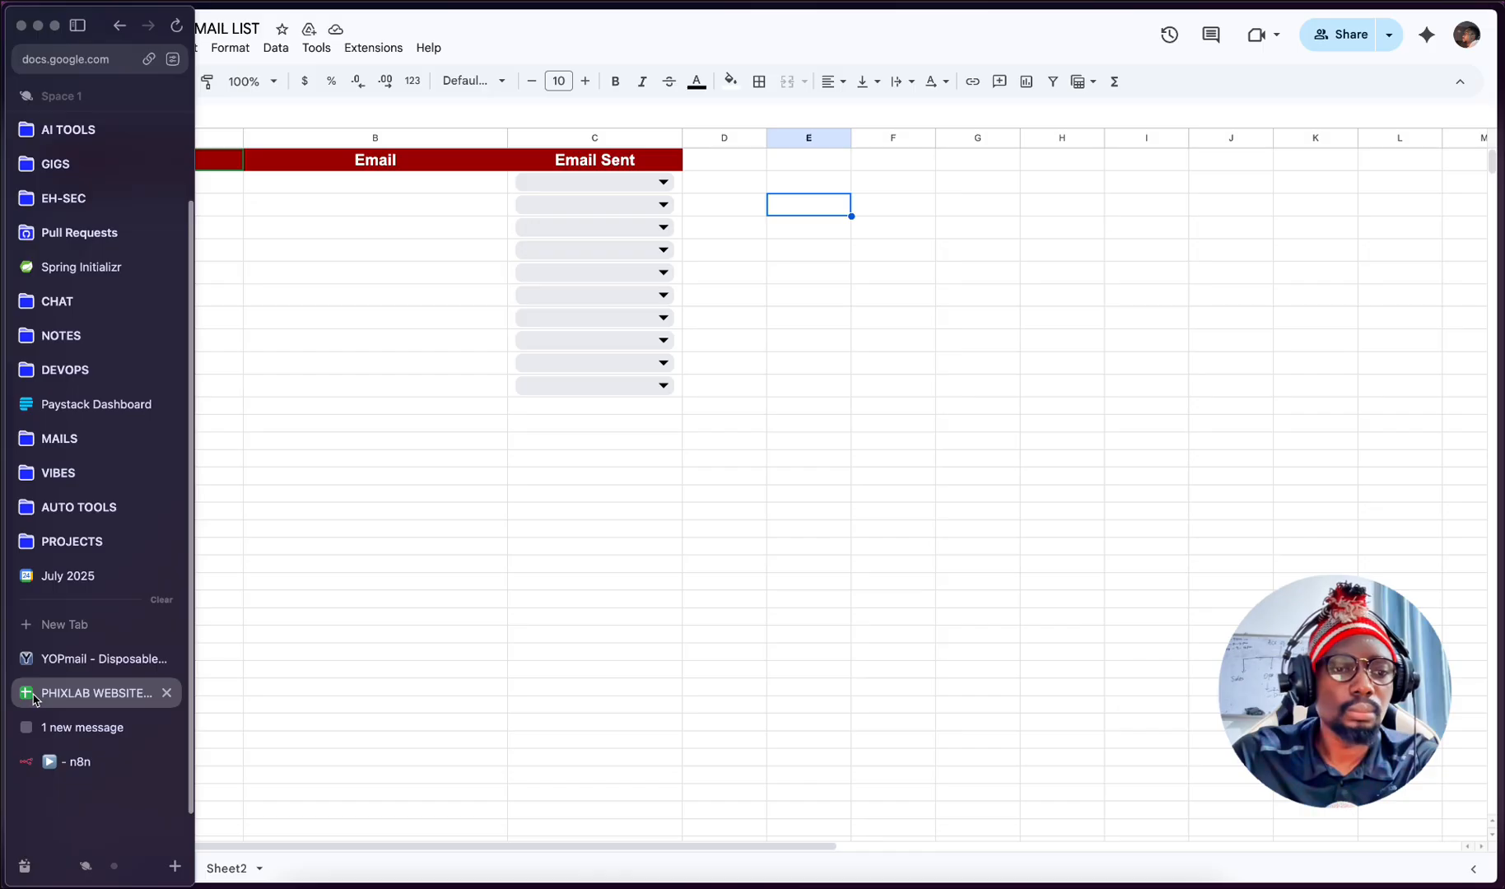
pyautogui.click(105, 727)
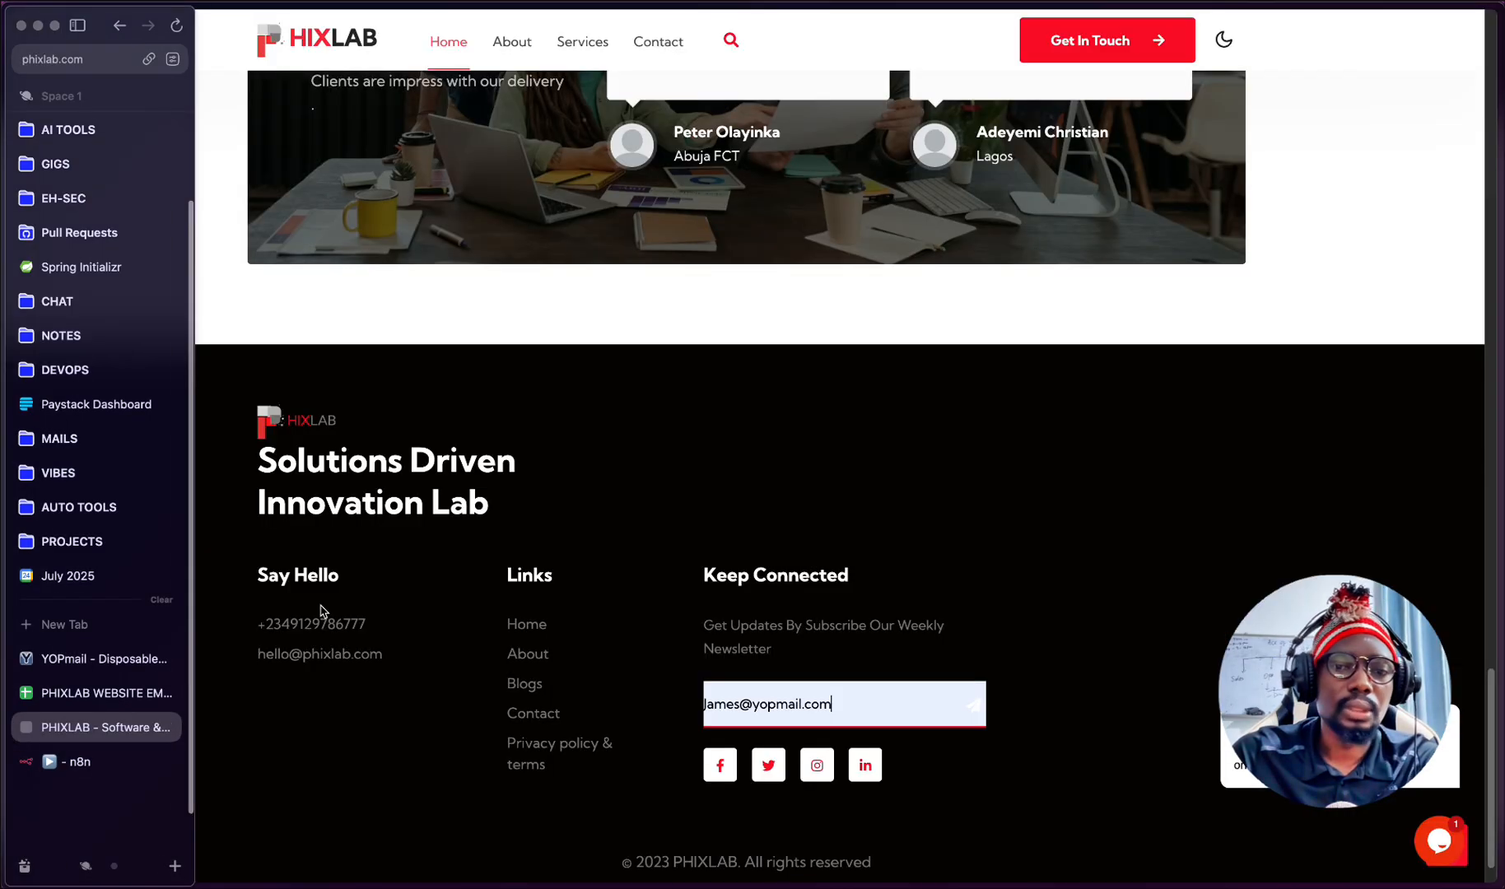
pyautogui.click(975, 706)
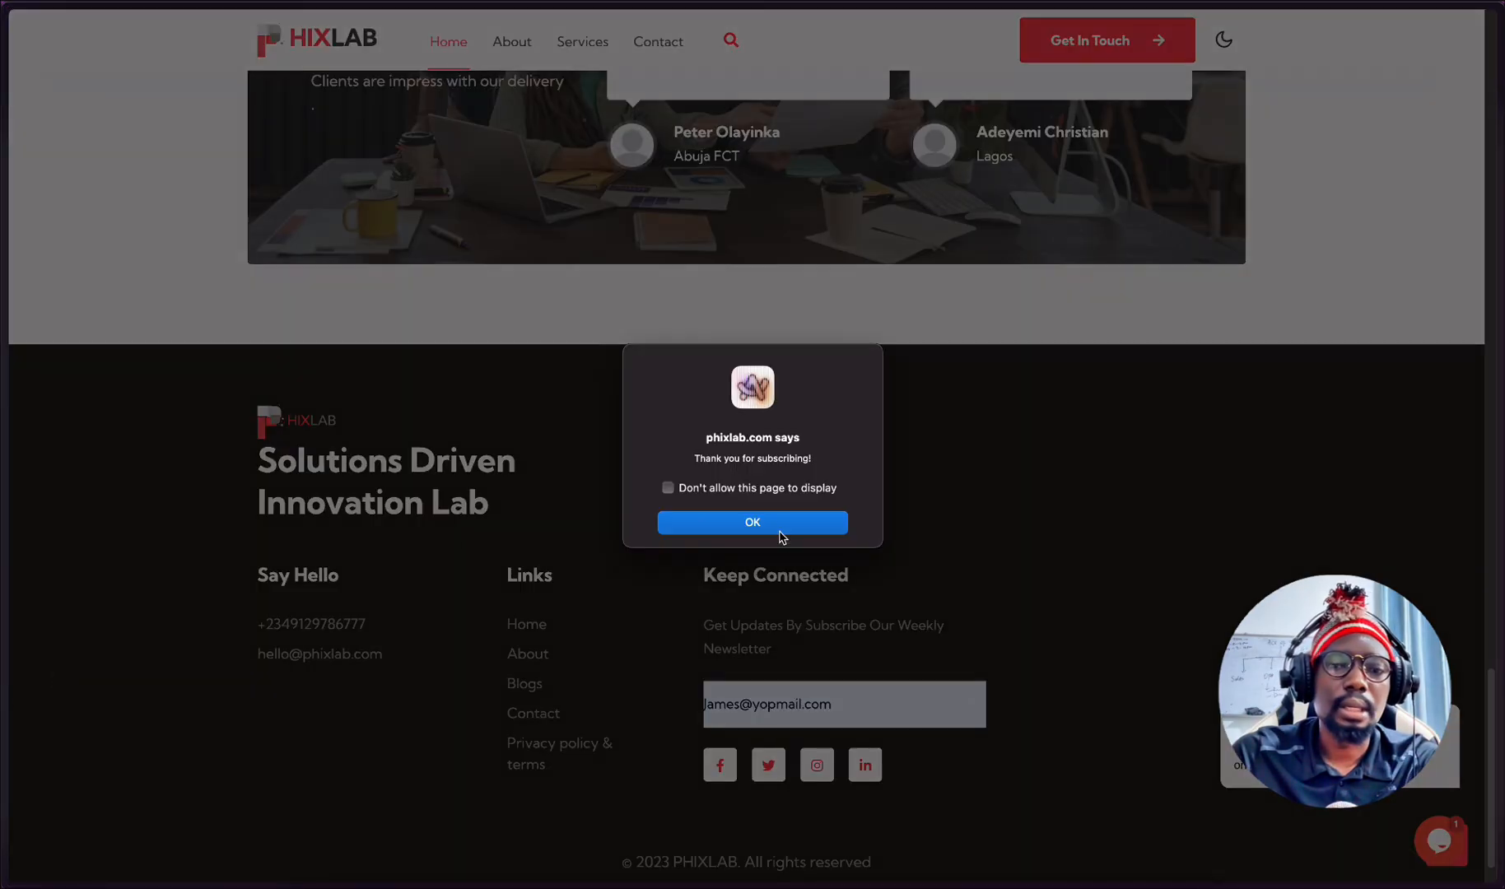
pyautogui.click(780, 535)
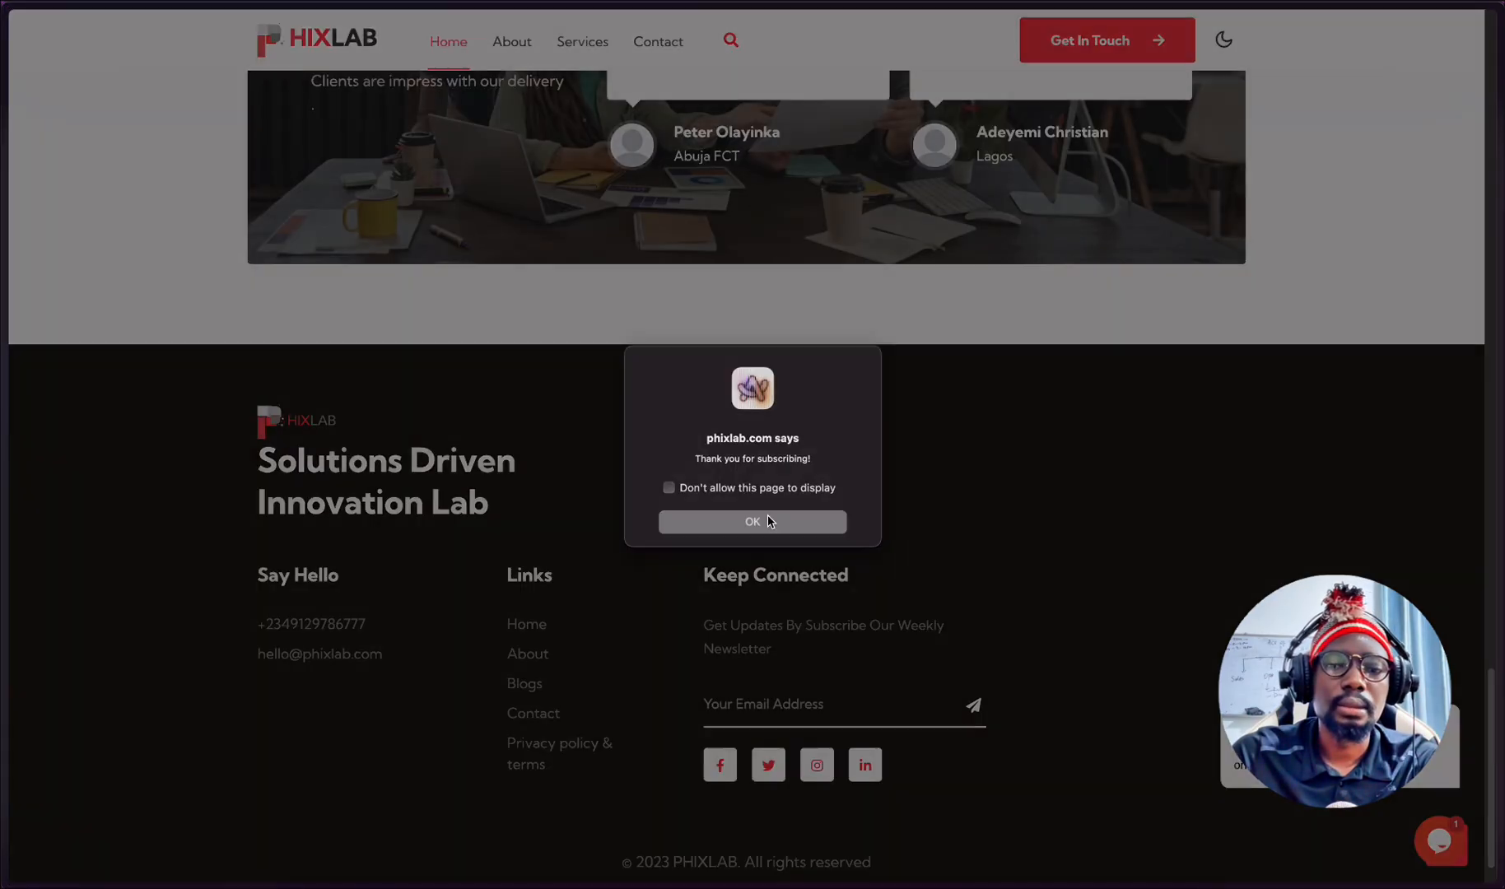
# - Check the PHIXLAB WEBSITE EMAIL LIST spreadsheet for the new subscriber's timestamp, email and Email Sent value
pyautogui.click(30, 690)
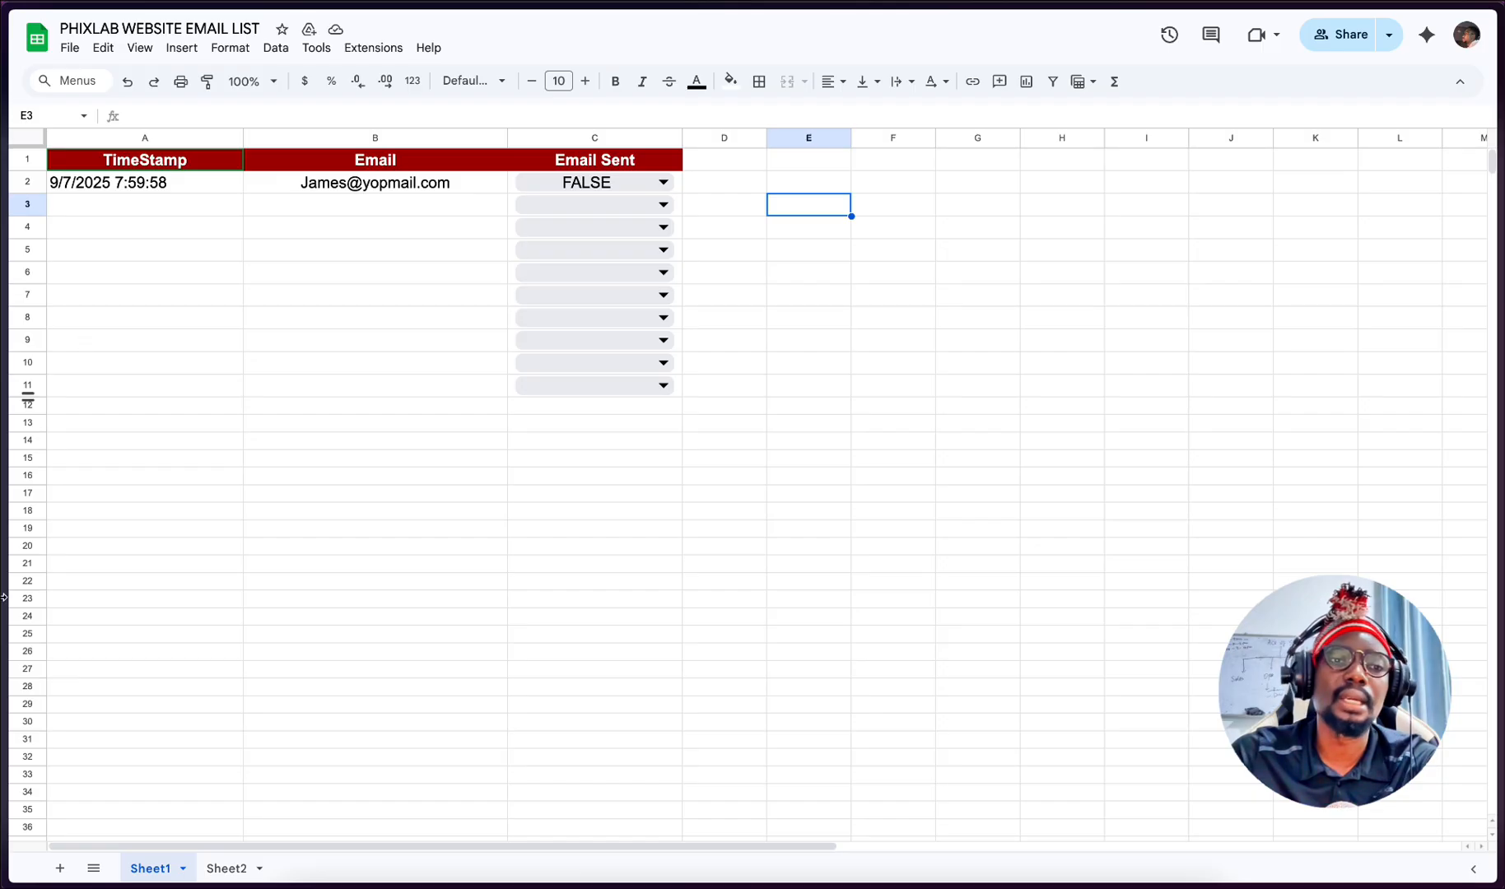
pyautogui.moveTo(4, 597)
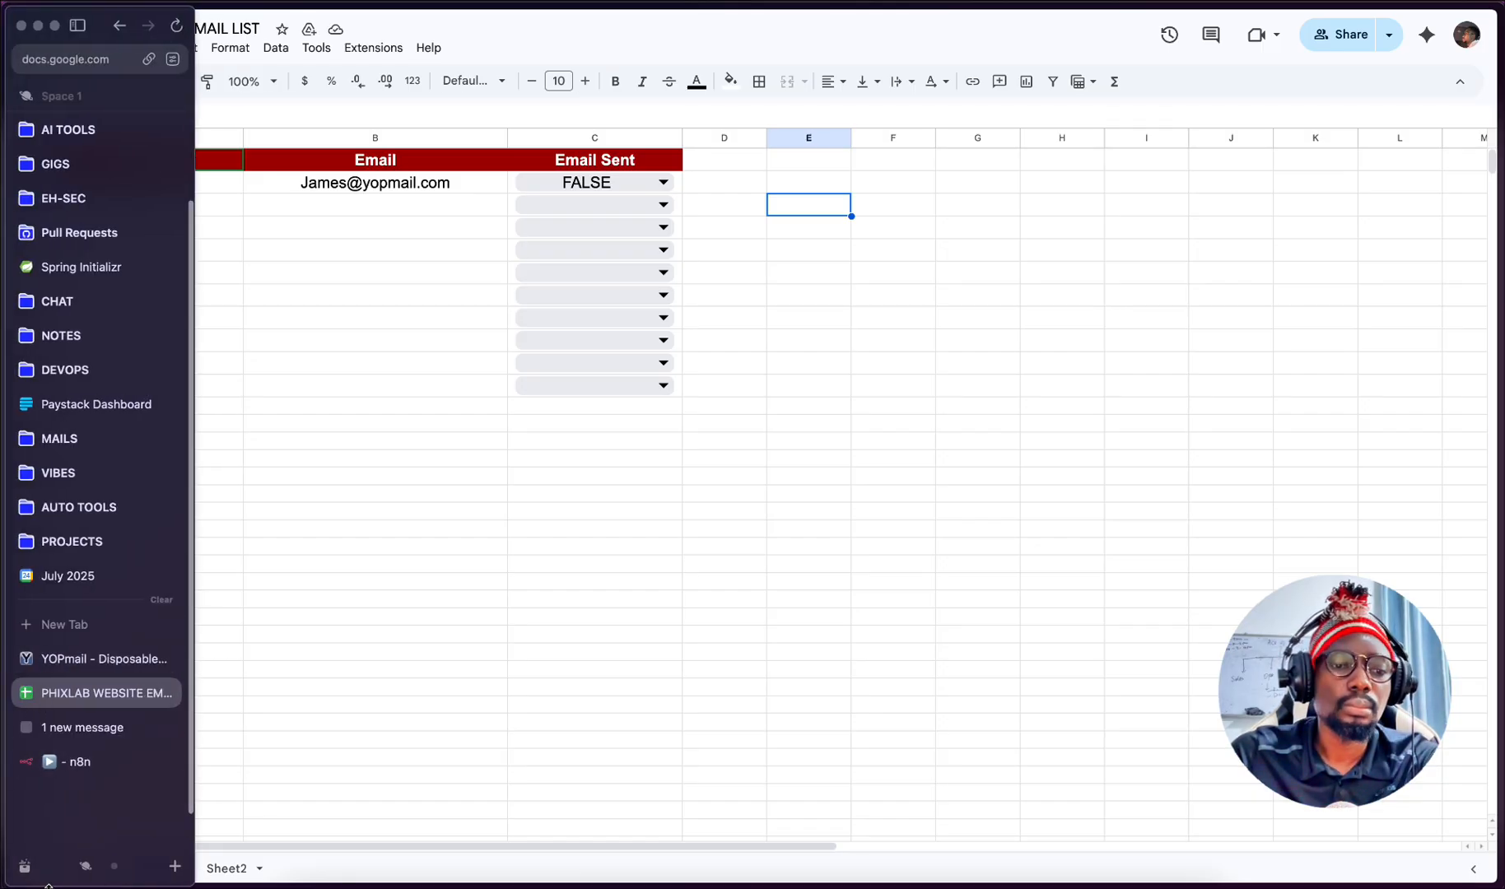
pyautogui.moveTo(4, 848)
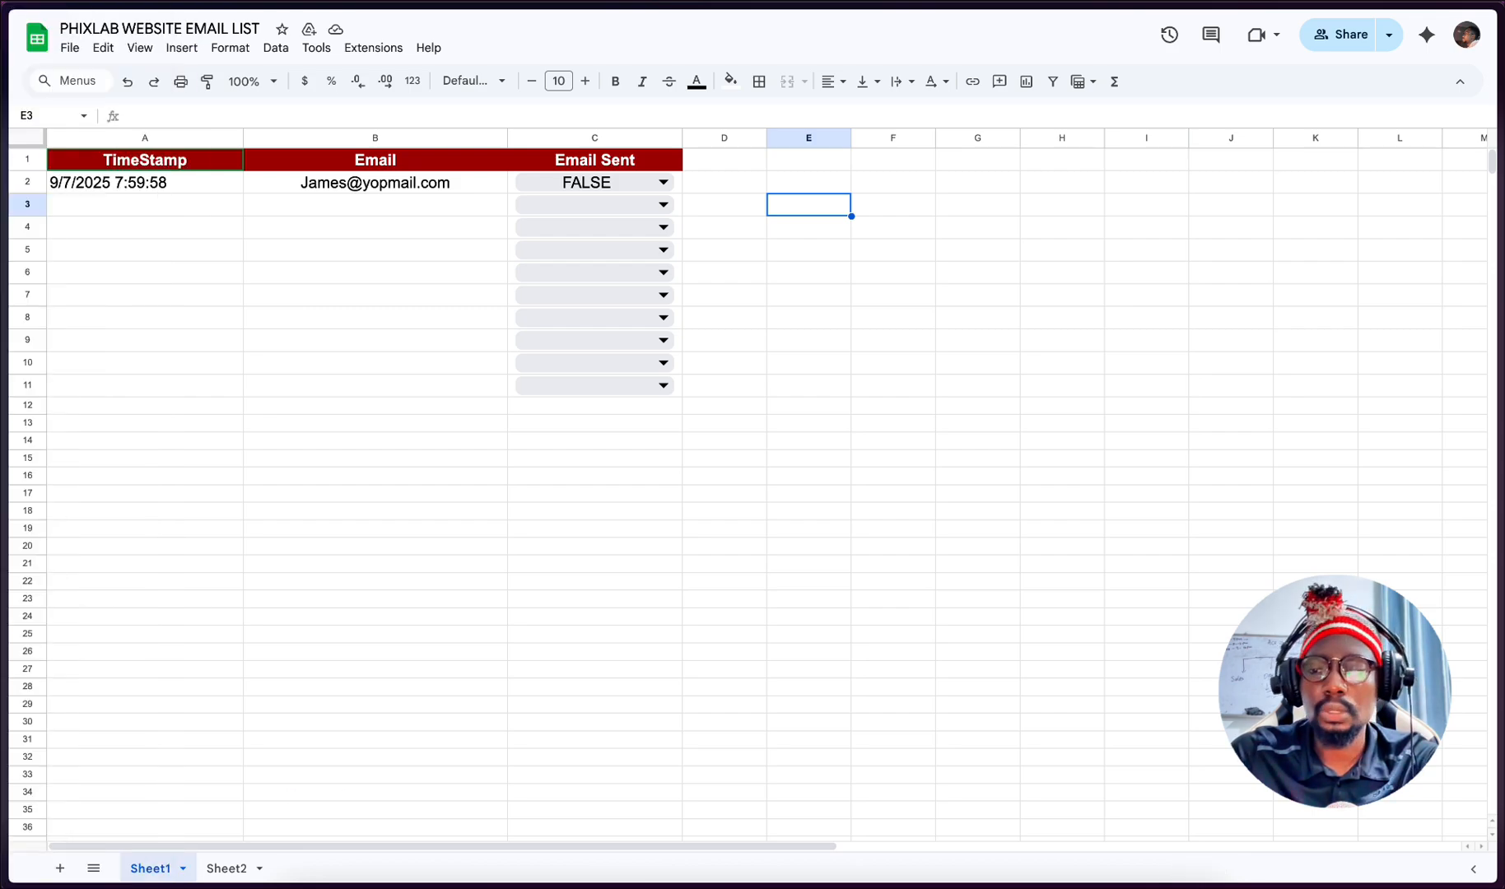
pyautogui.click(82, 727)
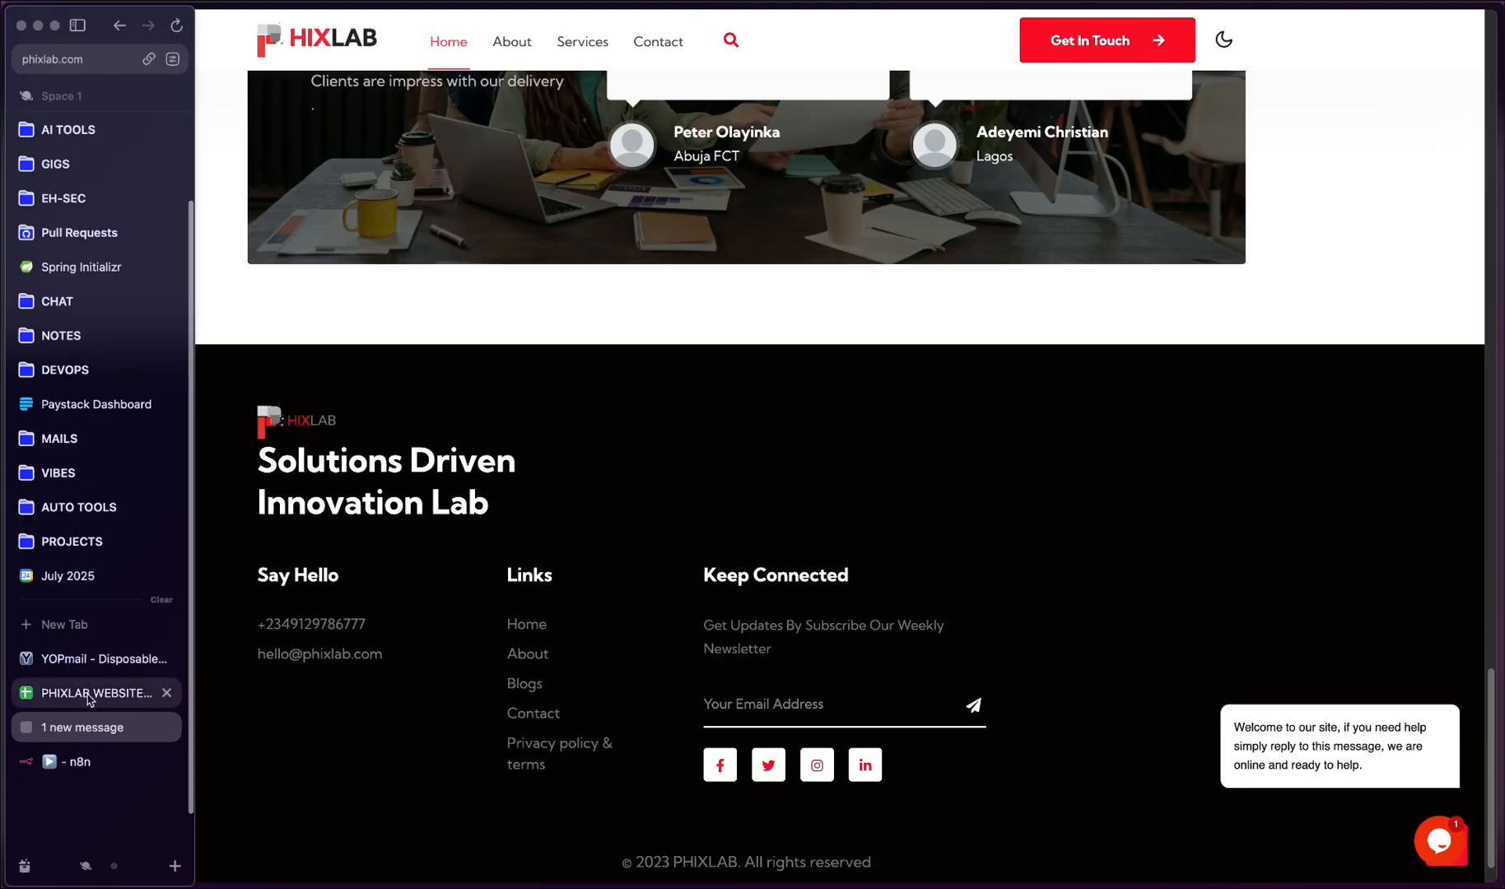
pyautogui.click(90, 693)
# - Switch to n8n, save the YT Newsletter workflow and execute it
pyautogui.moveTo(4, 420)
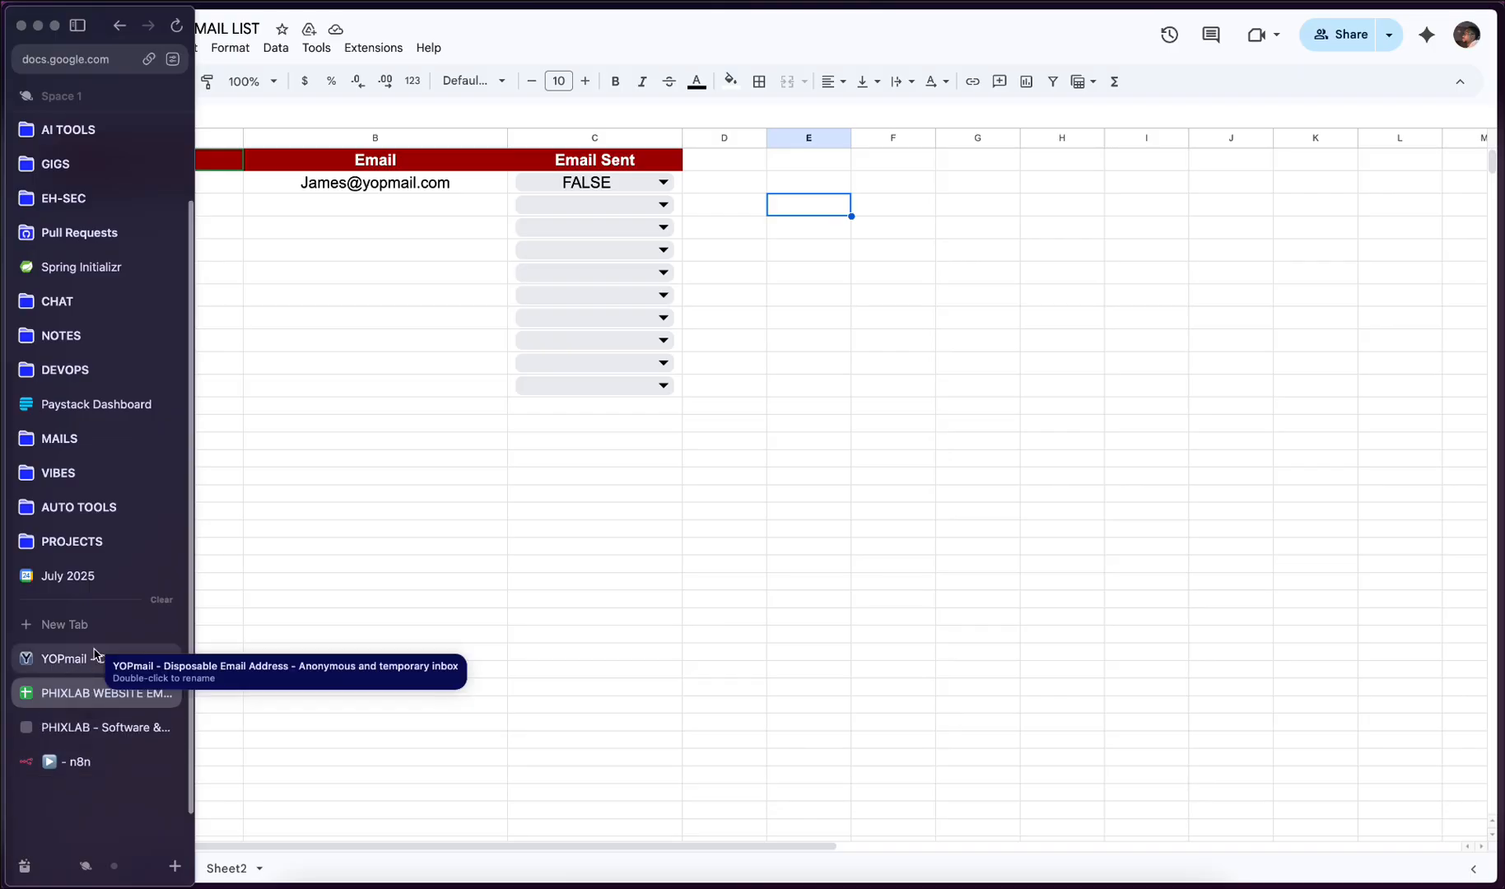
pyautogui.click(71, 760)
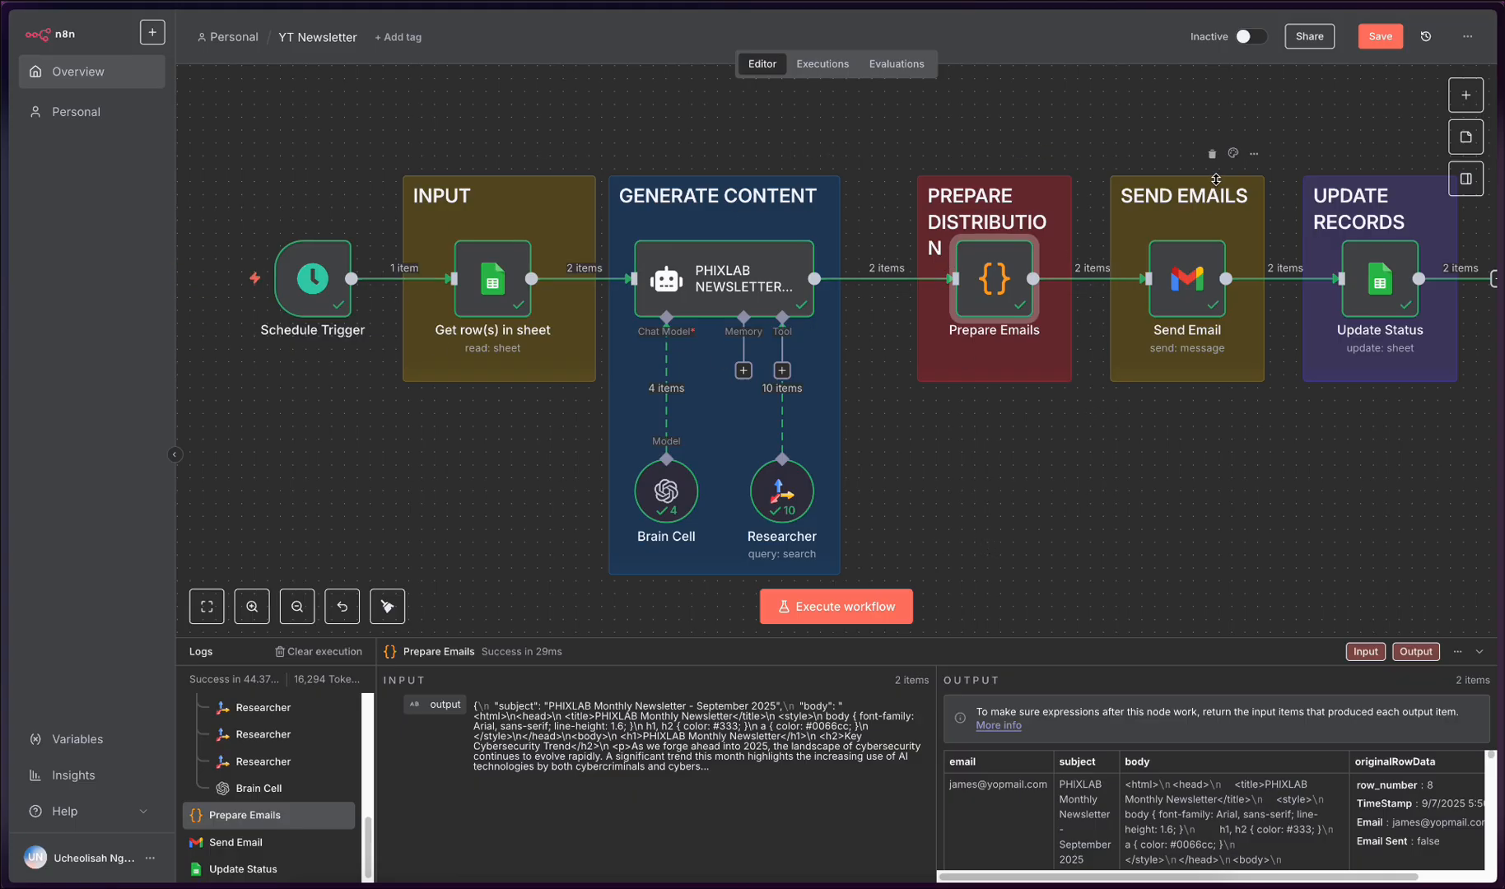
pyautogui.click(1381, 37)
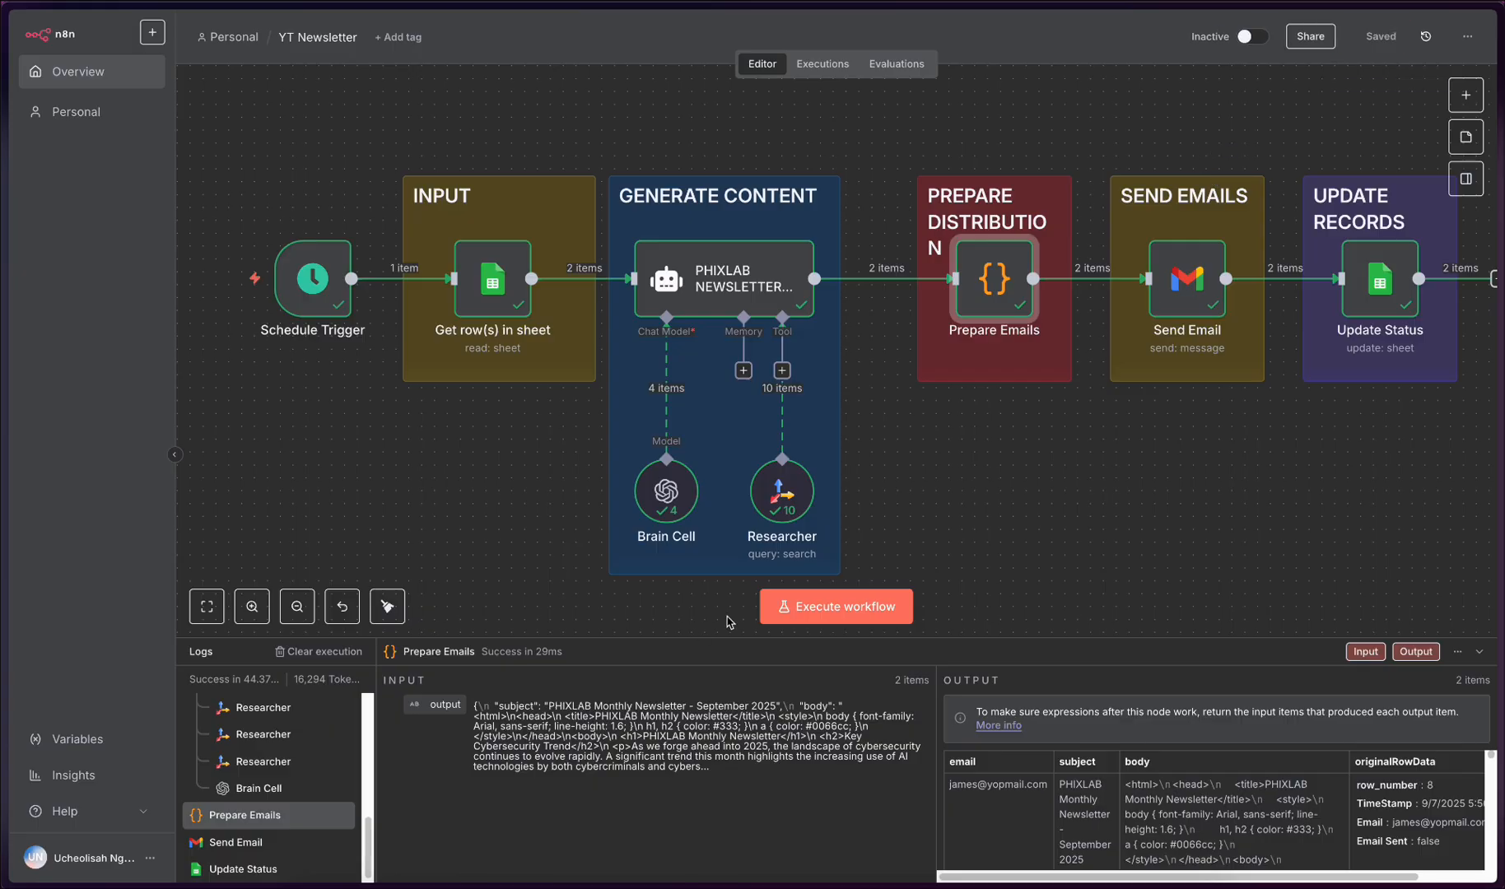
pyautogui.click(834, 608)
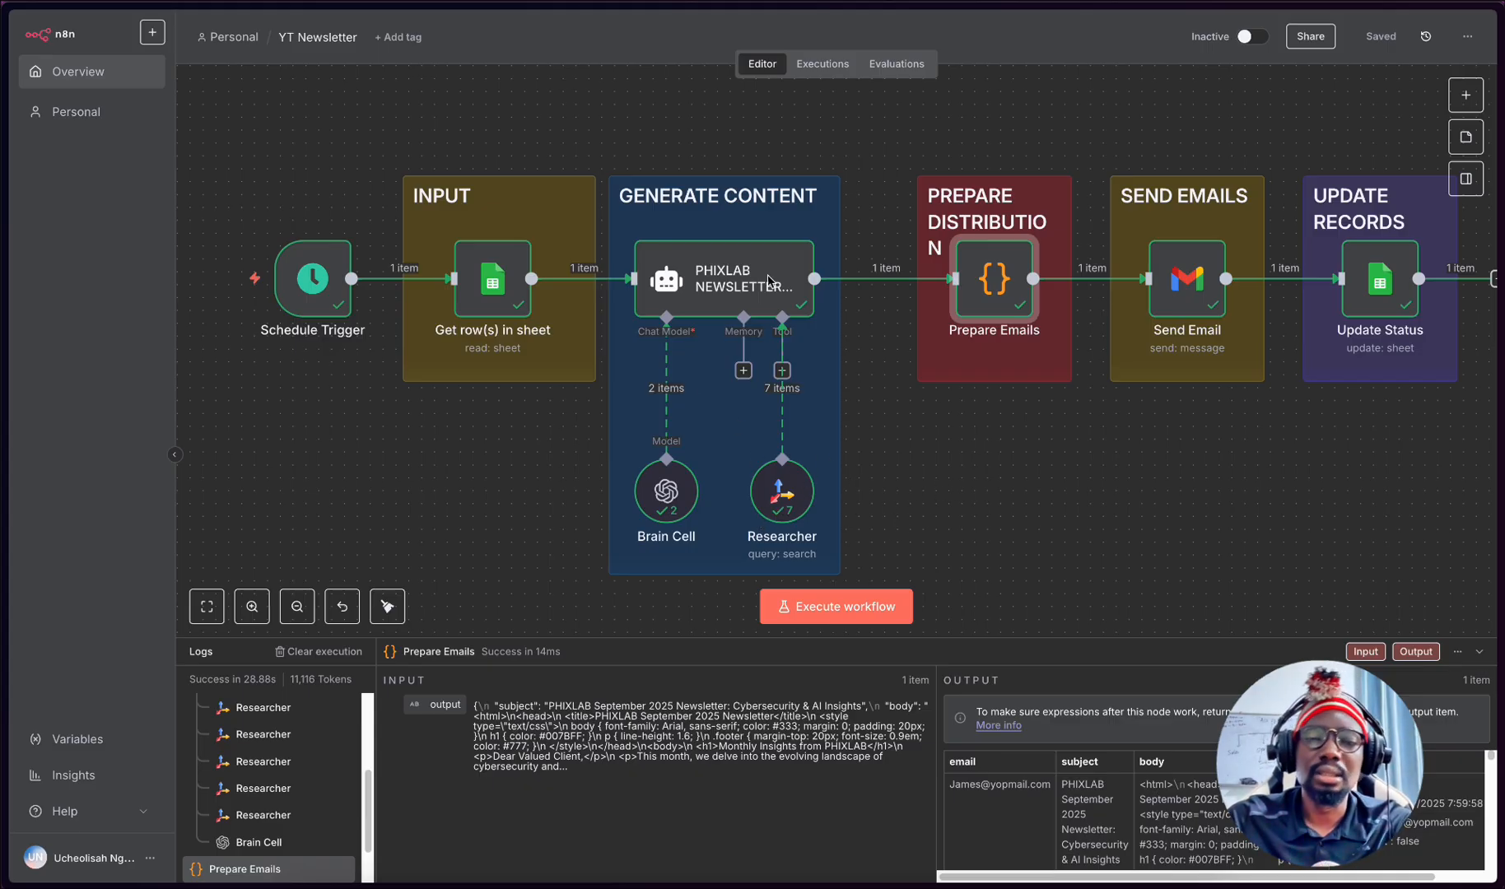
# - Inspect the parameters and execution output of the Send Email and Update Status nodes, returning to the canvas after each
pyautogui.doubleClick(1185, 284)
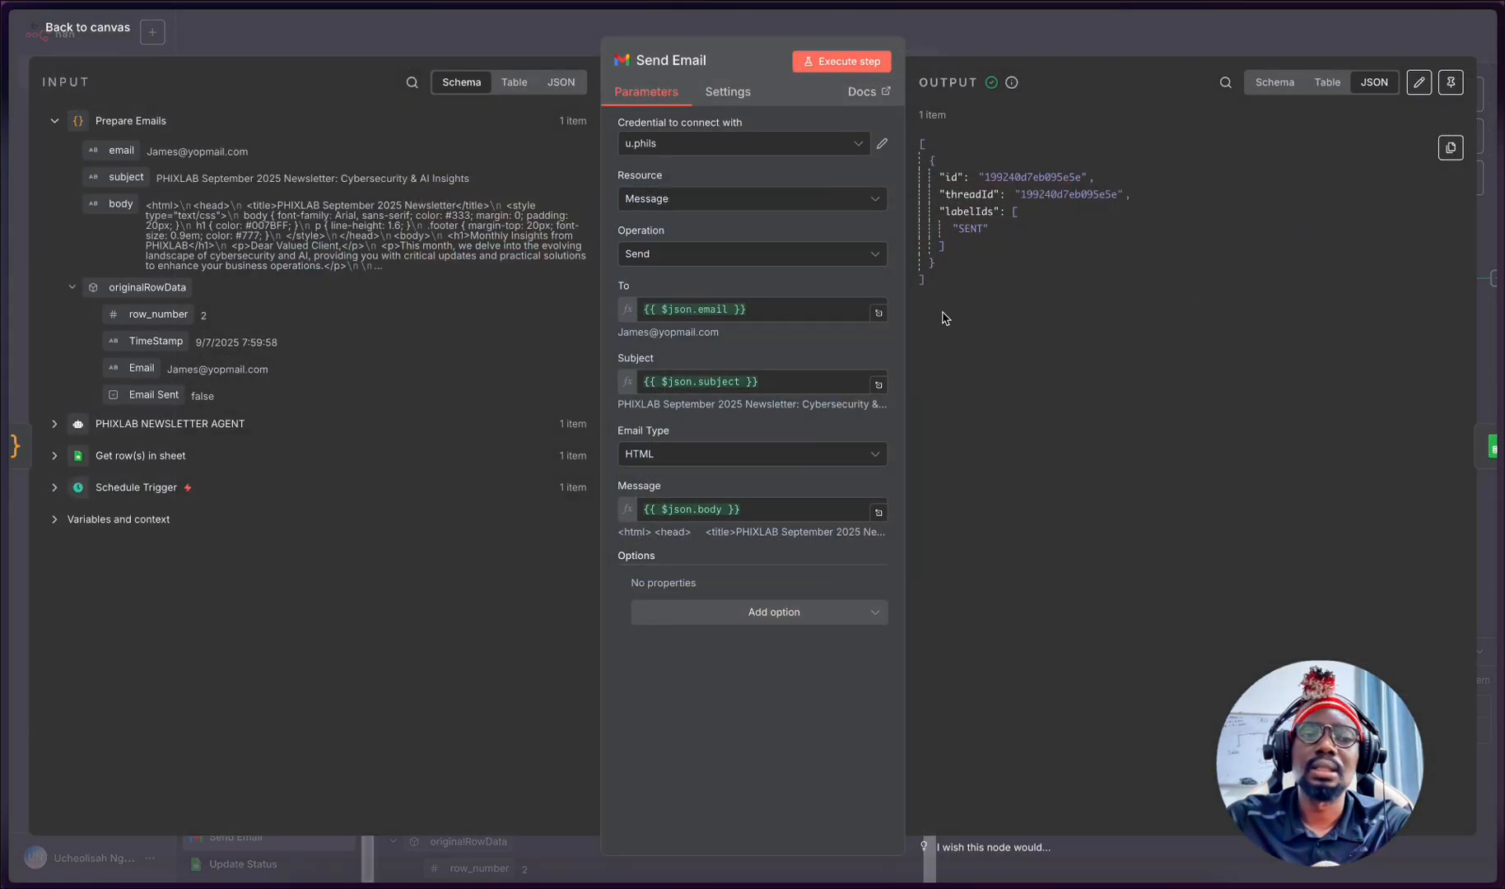
pyautogui.click(329, 47)
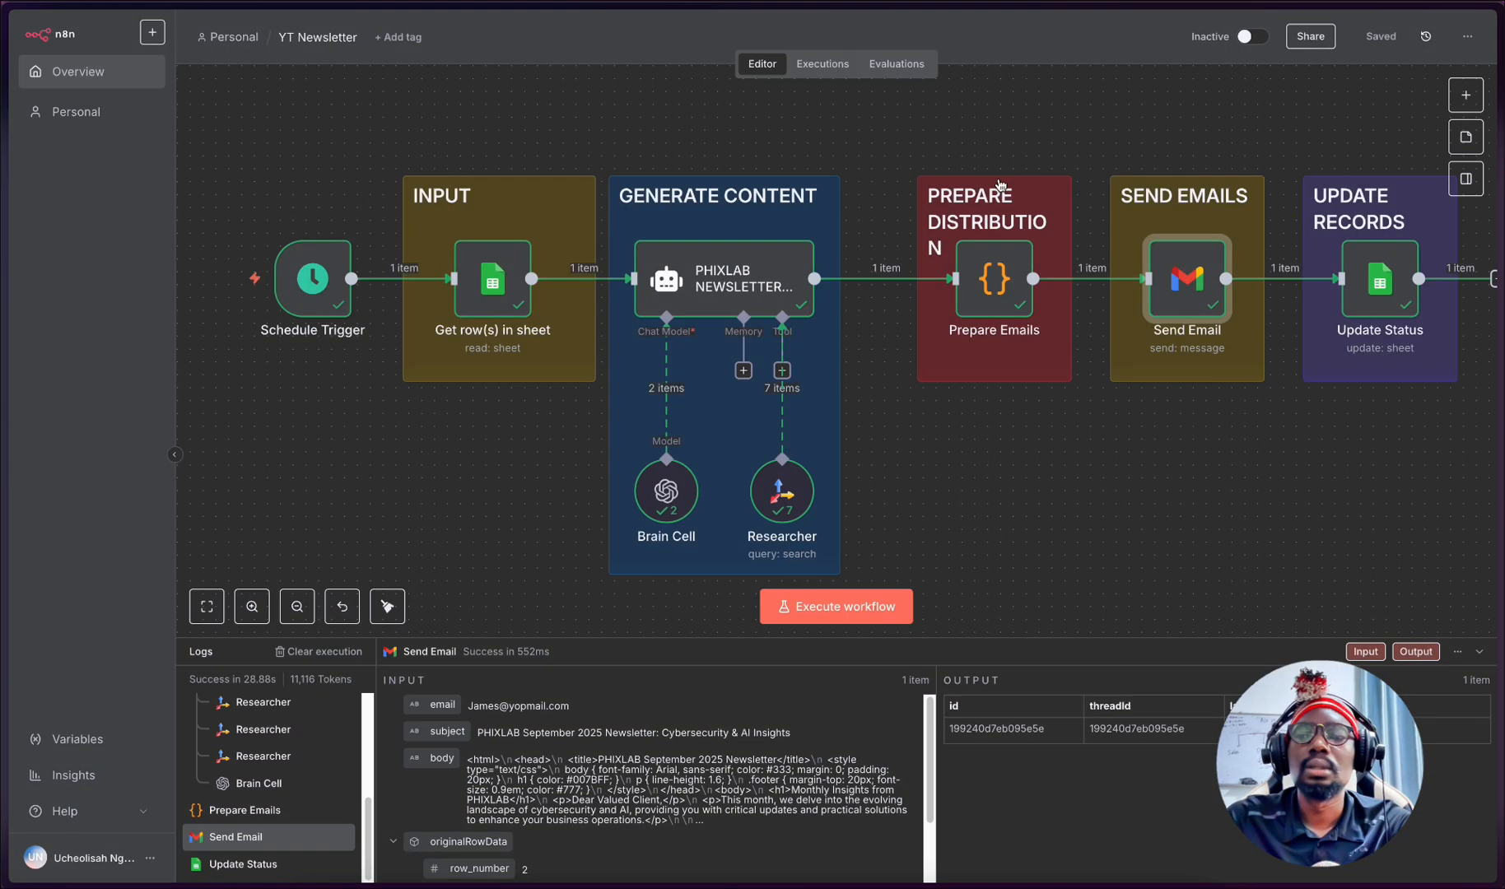
pyautogui.click(1376, 285)
pyautogui.doubleClick(1376, 284)
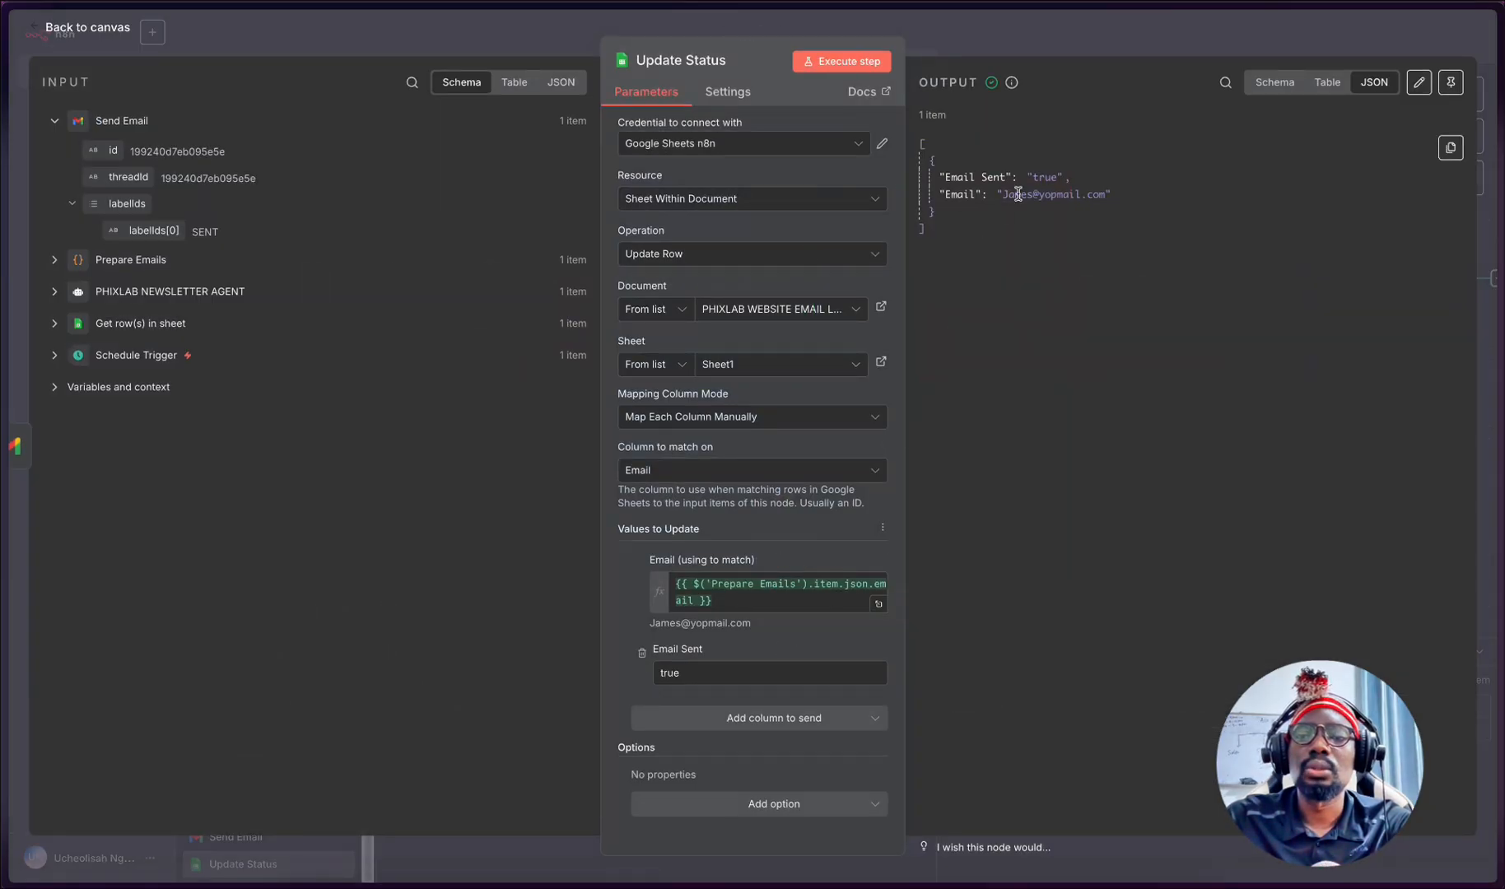
pyautogui.click(410, 48)
# - Check the subscriber's Email Sent status in the PHIXLAB WEBSITE EMAIL LIST spreadsheet after the workflow run
pyautogui.moveTo(4, 541)
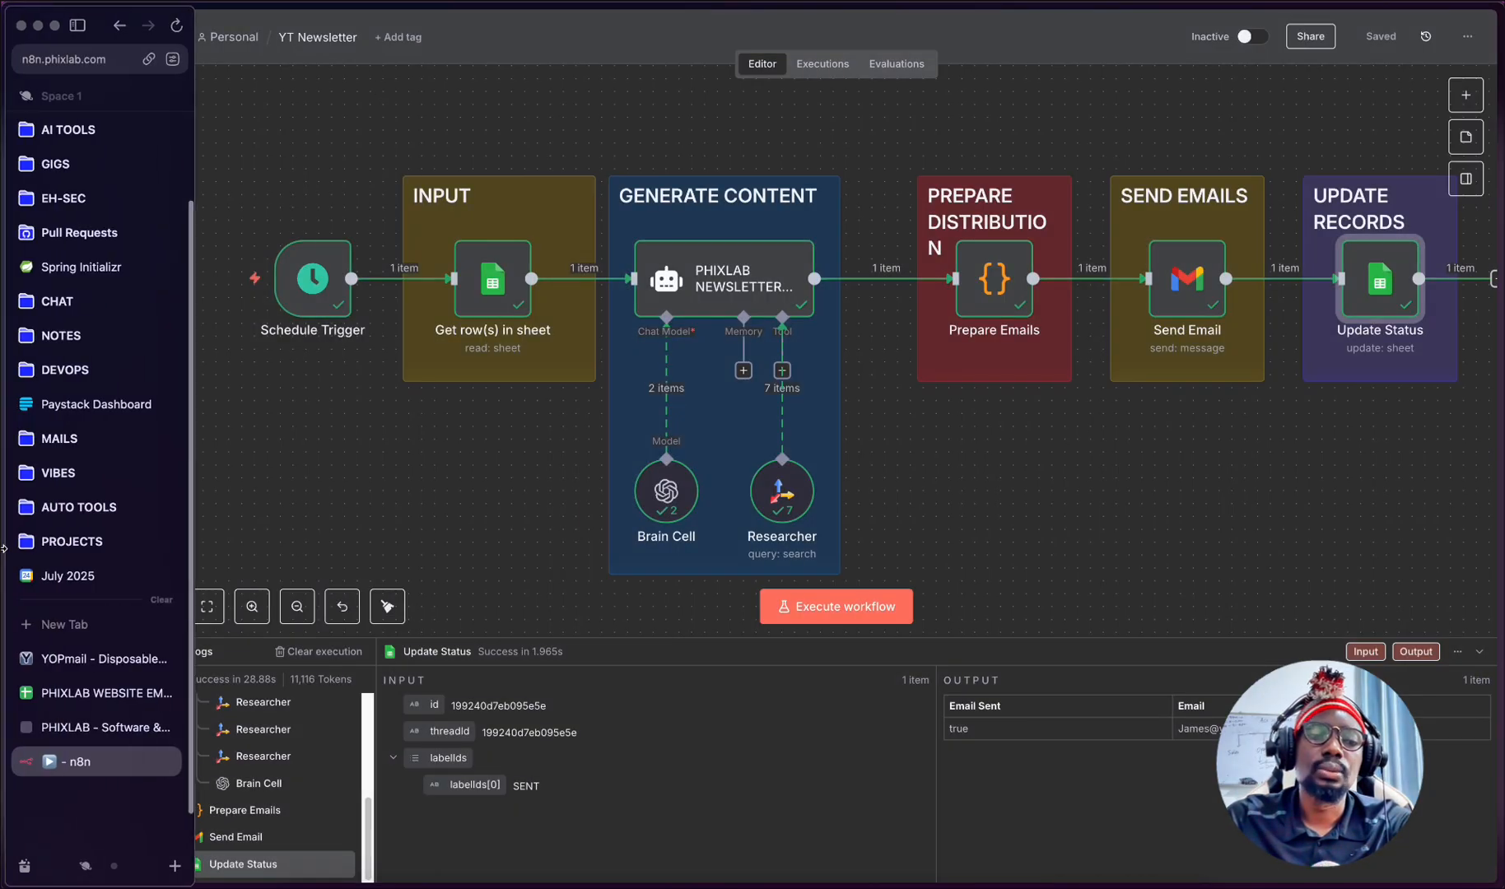
pyautogui.click(18, 696)
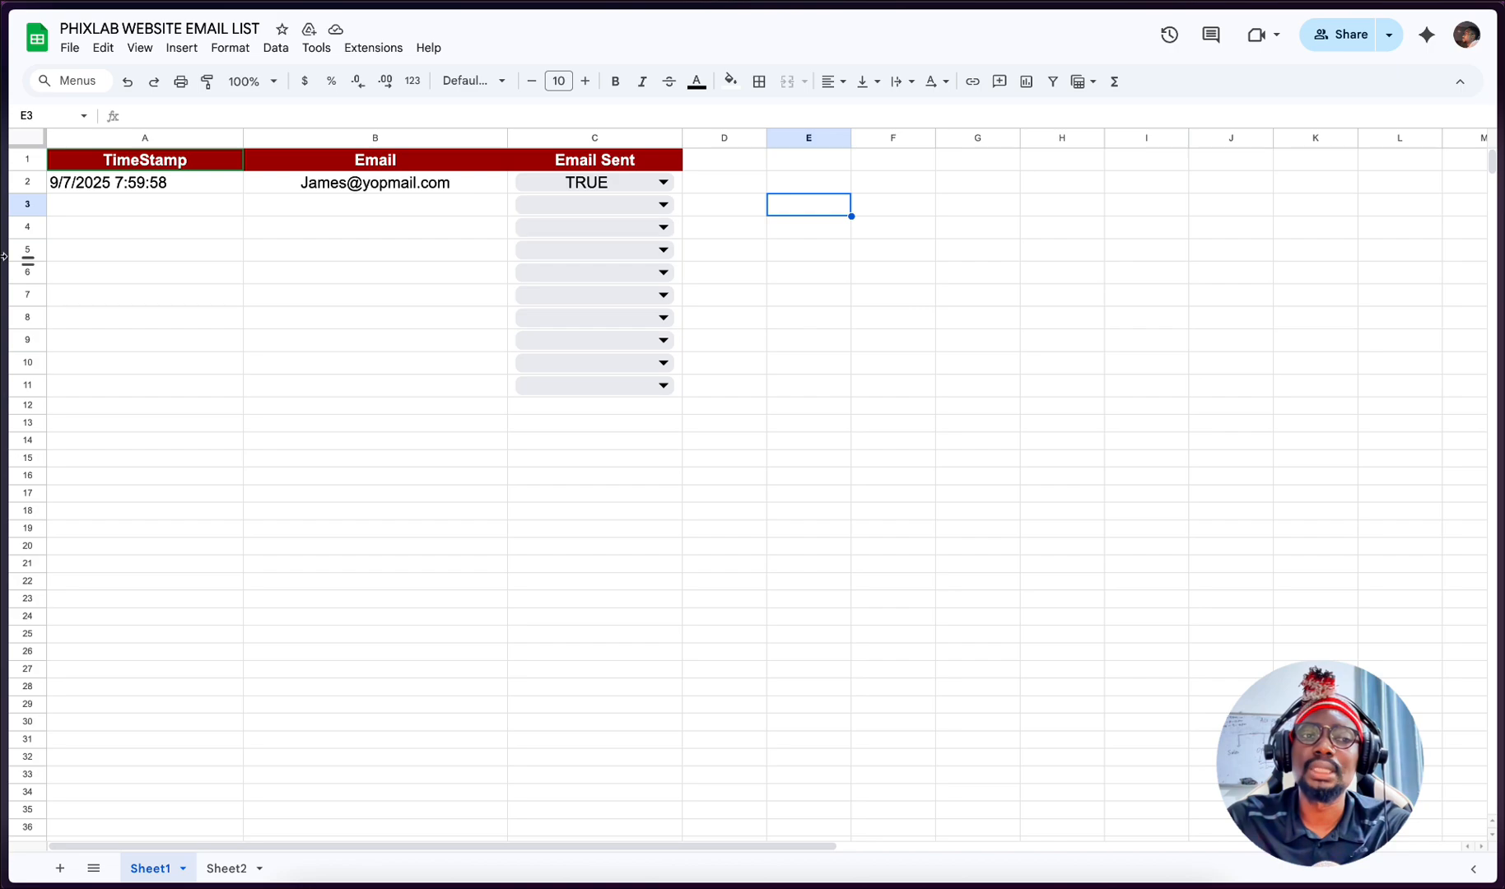
pyautogui.moveTo(4, 263)
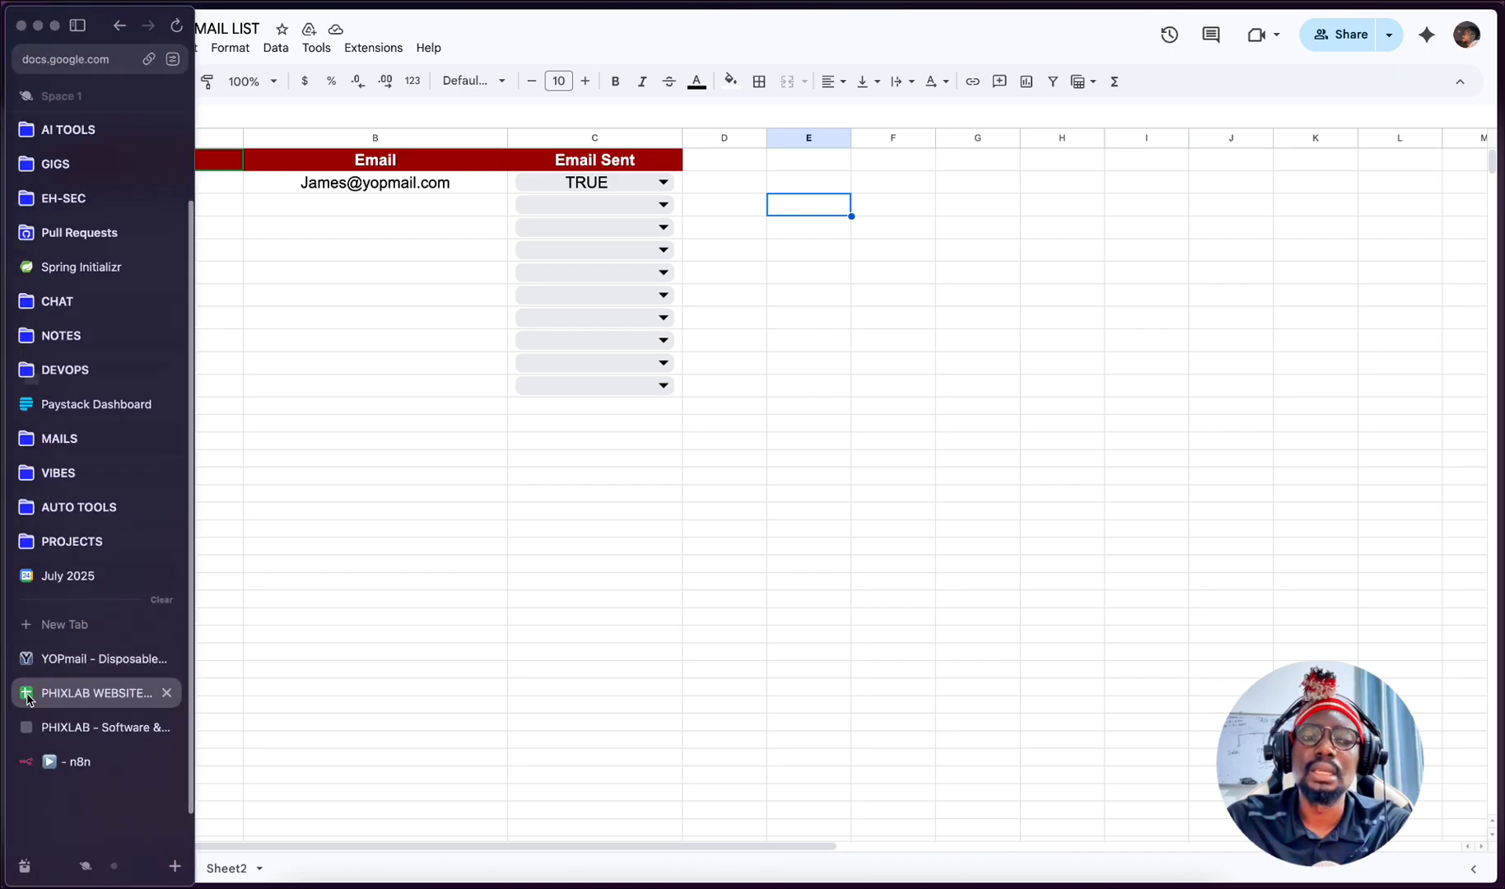
pyautogui.click(18, 726)
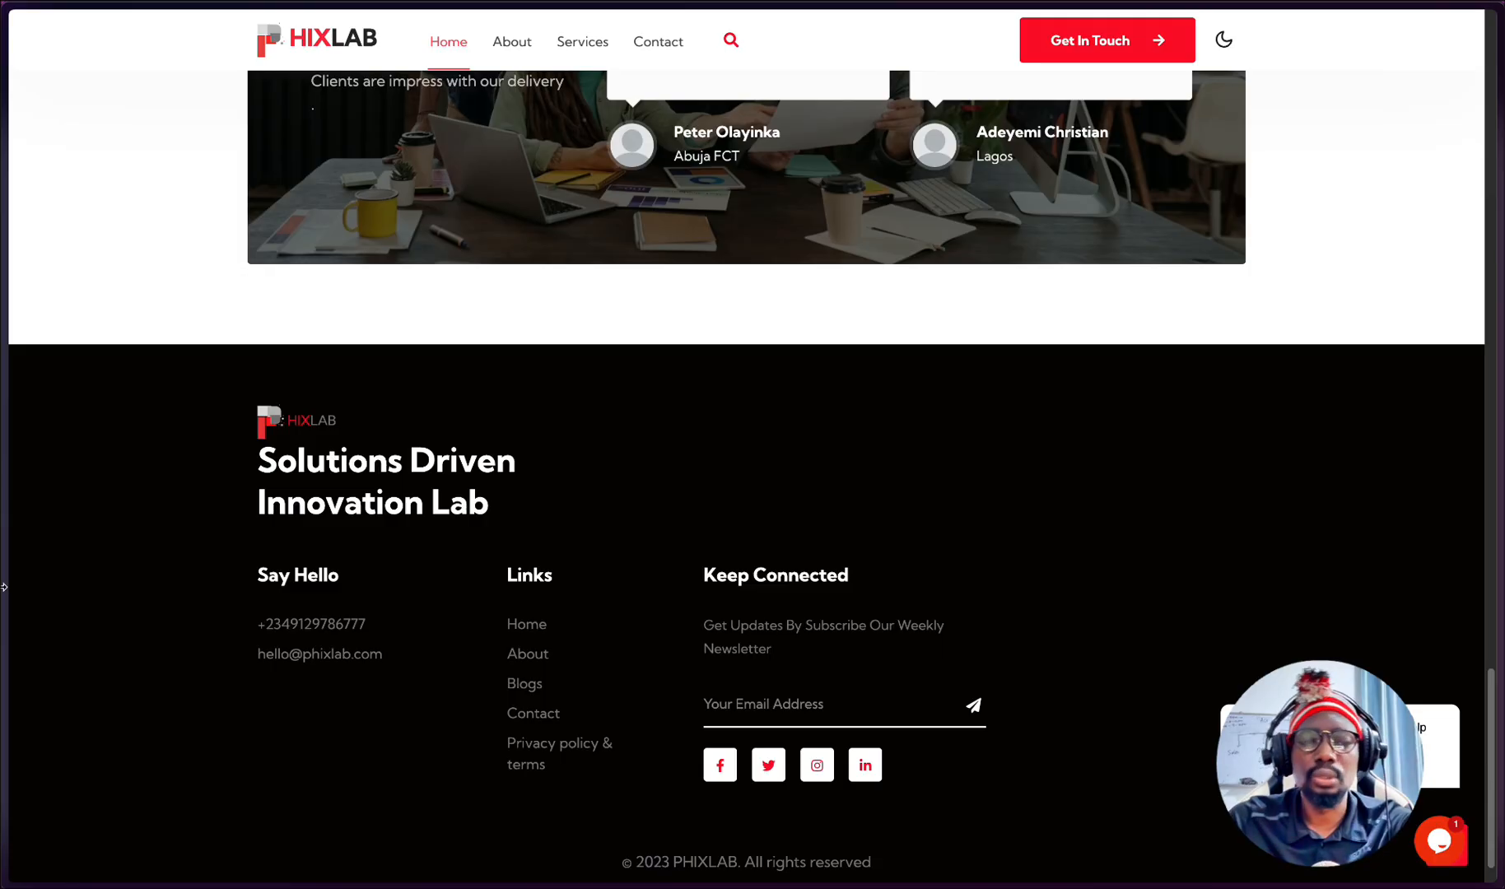
pyautogui.moveTo(3, 587)
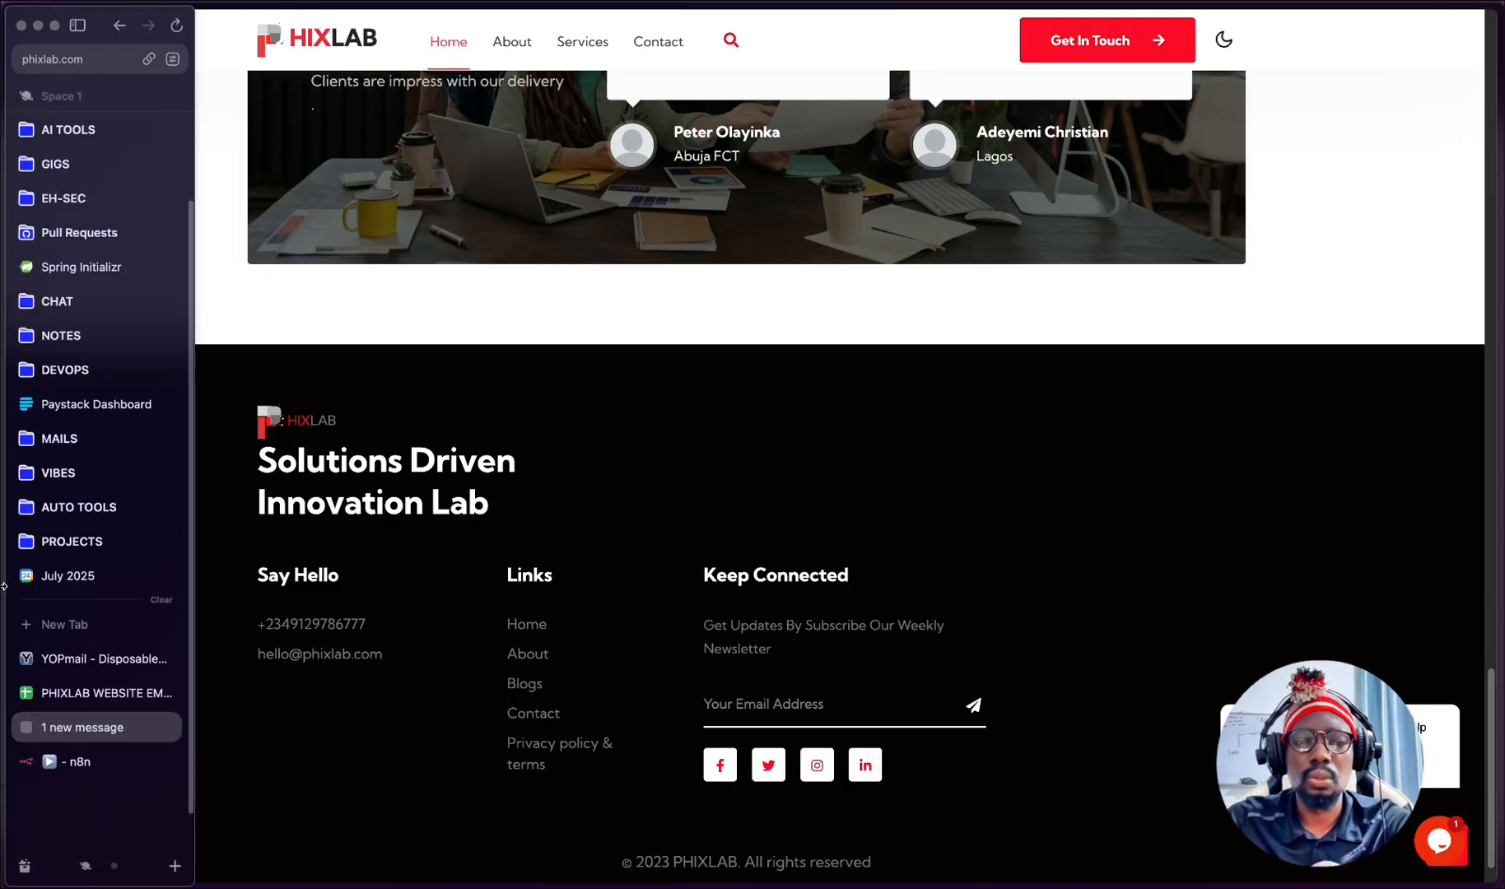
pyautogui.click(37, 690)
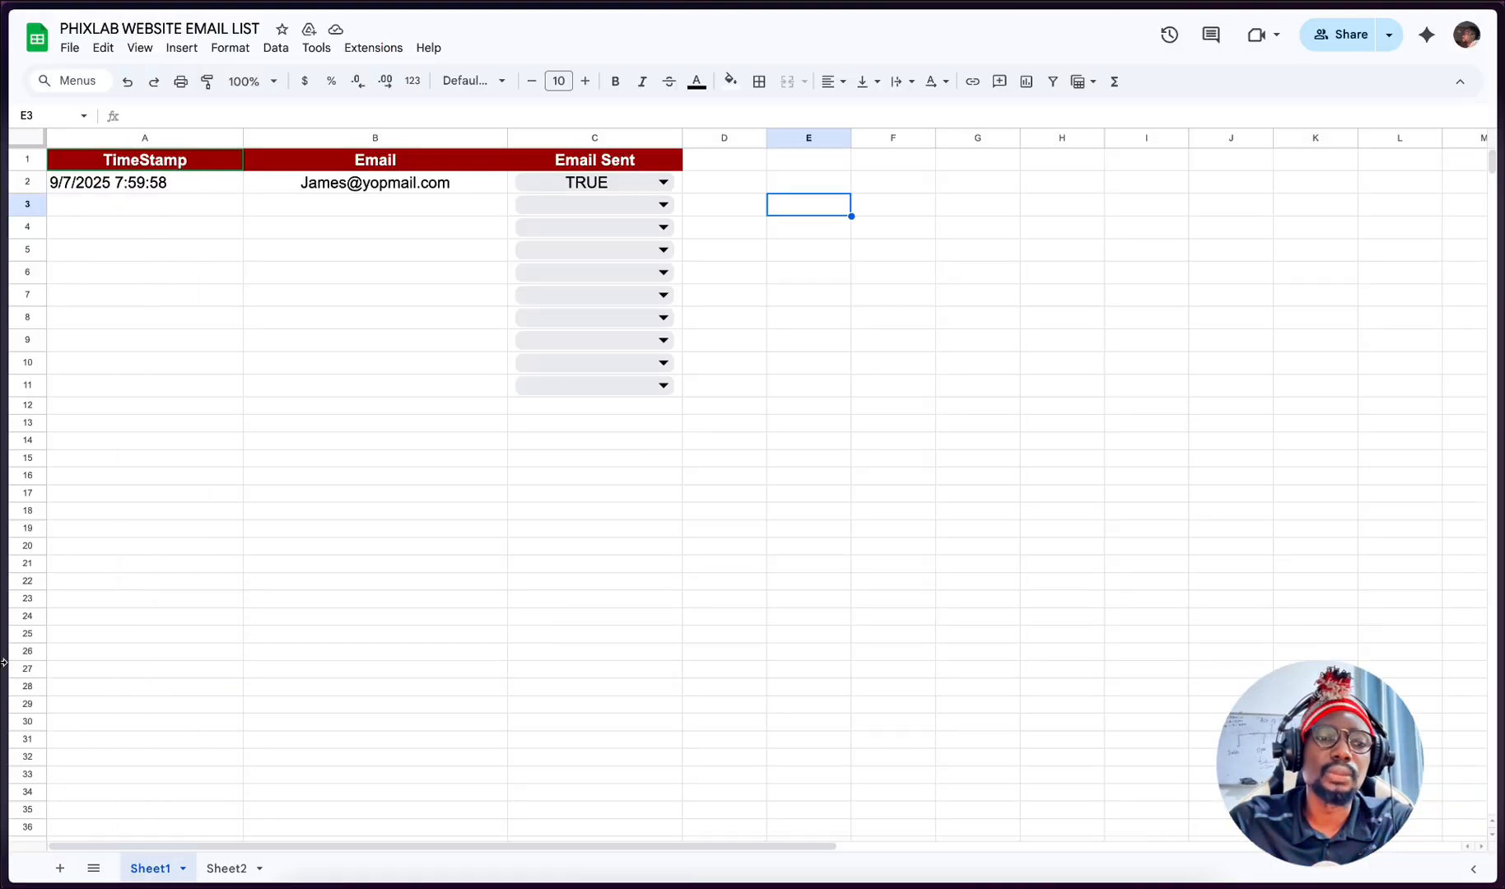
# - Switch to YOPmail, open the subscriber's inbox and view the received PHIXLAB September newsletter on Cybersecurity & AI Insights
pyautogui.moveTo(4, 661)
pyautogui.click(62, 659)
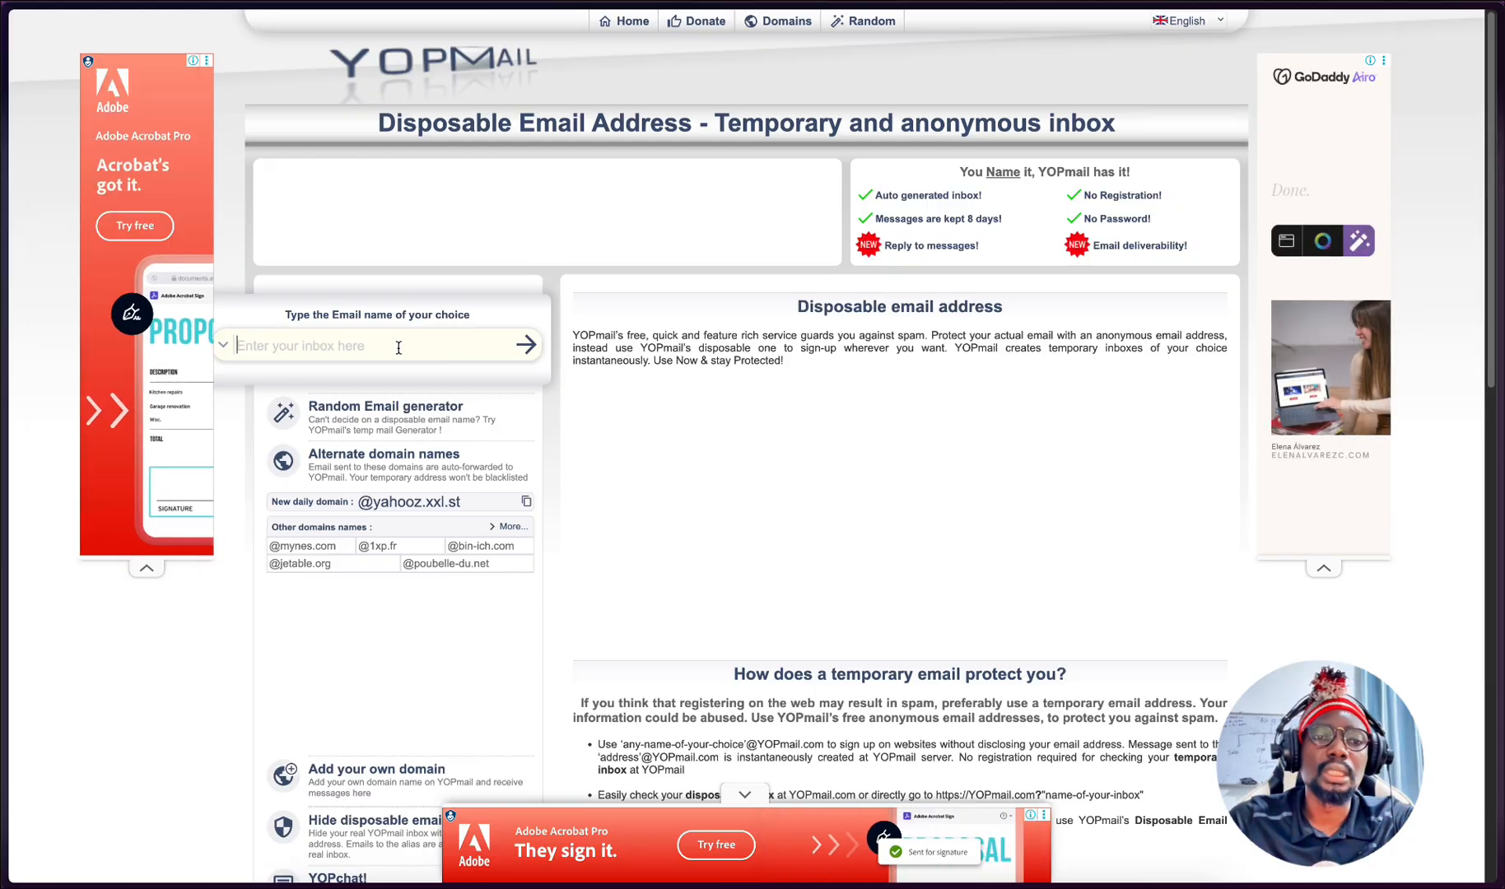
pyautogui.write('james')
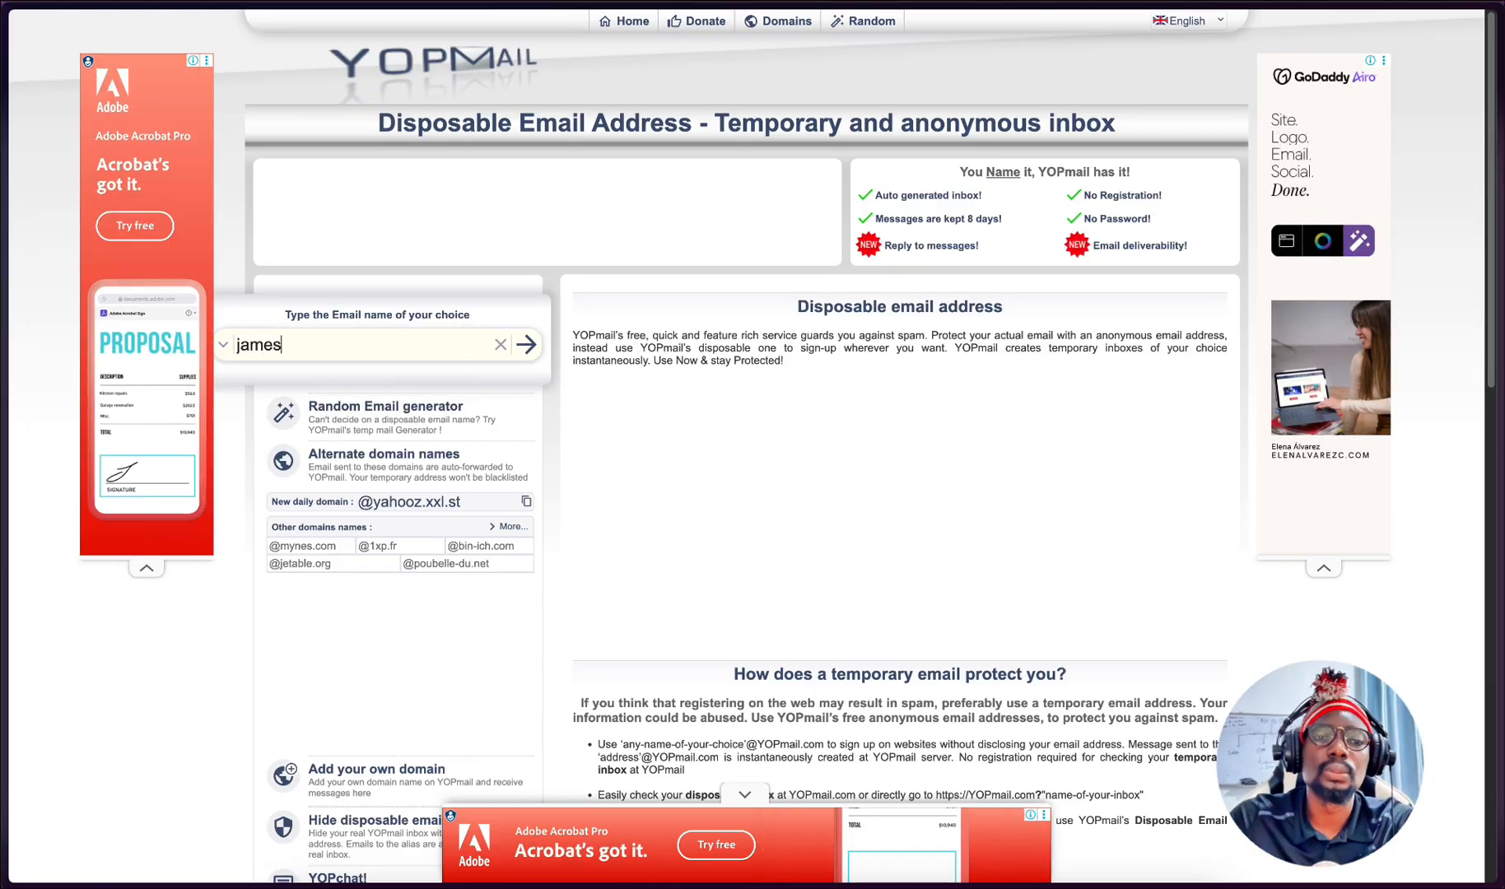
pyautogui.click(527, 345)
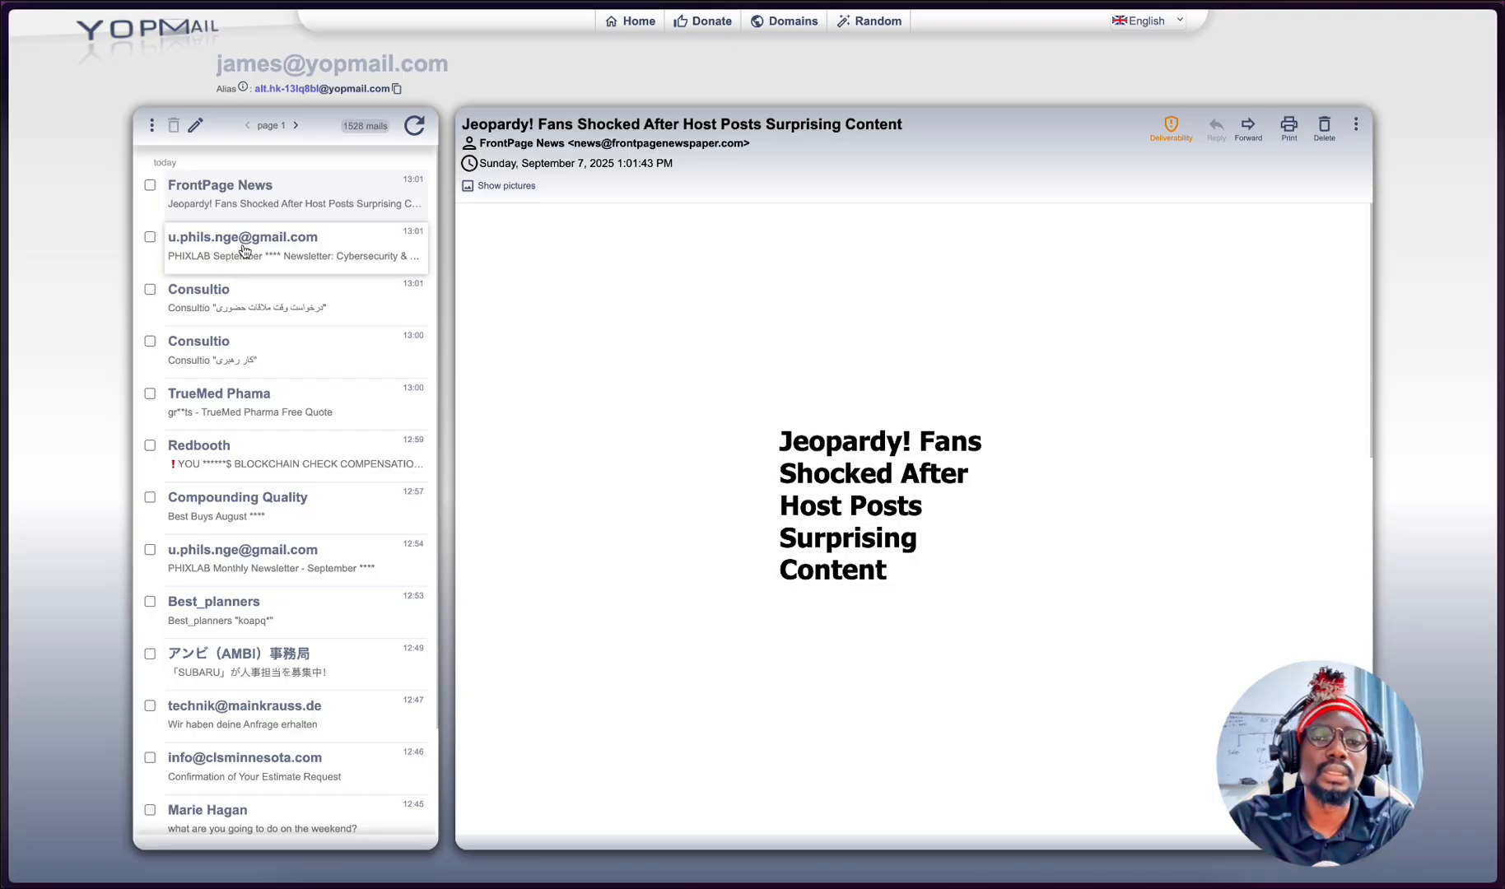
pyautogui.click(258, 253)
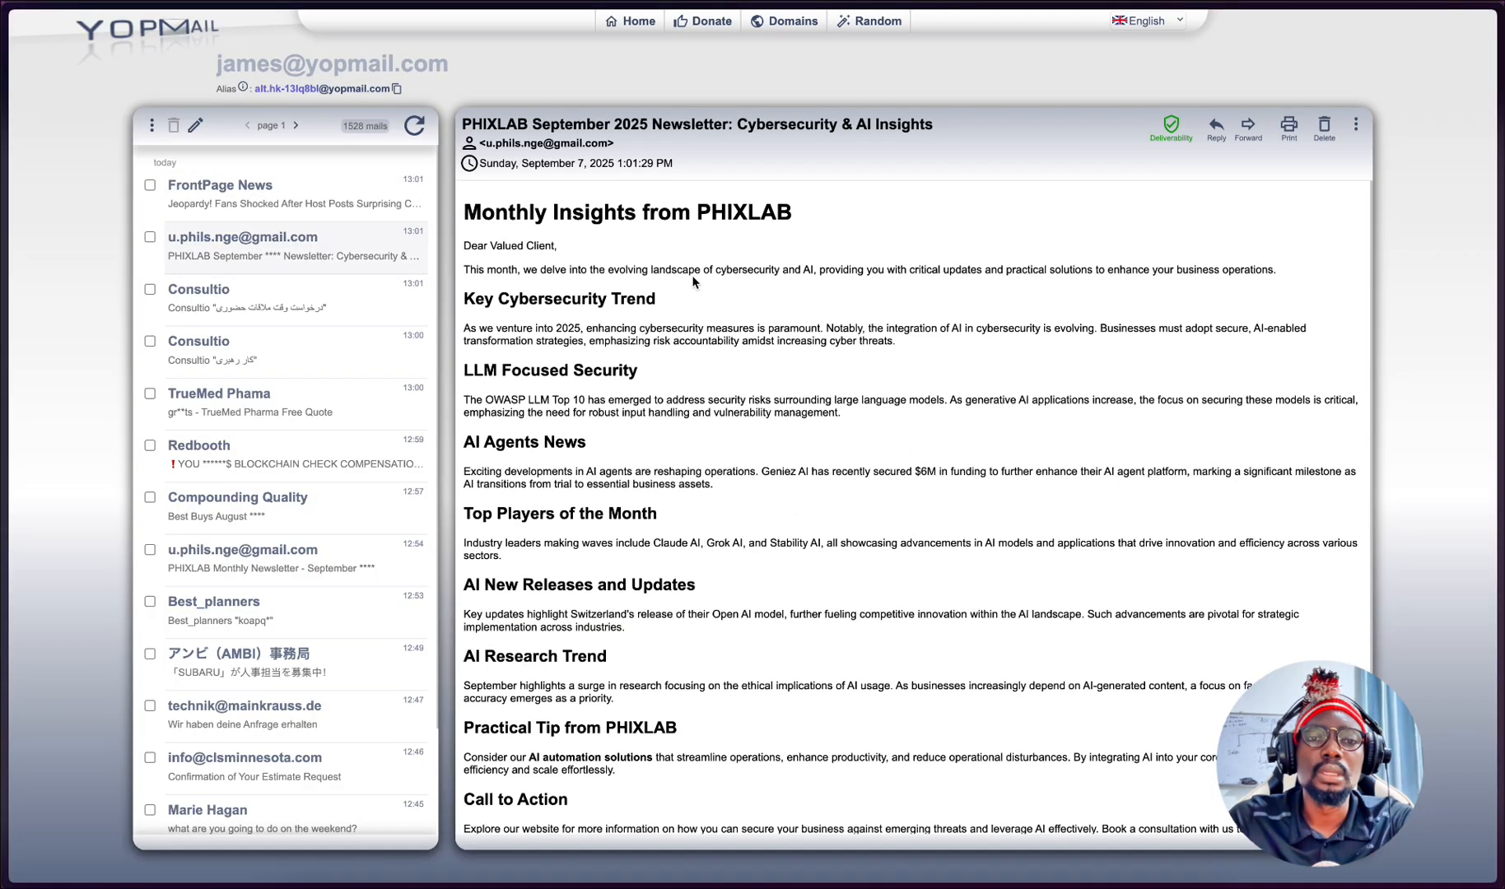
# - Read through the PHIXLAB September 2025 newsletter, from the monthly insights heading to the closing call to action
pyautogui.scroll(-2, 562, 296)
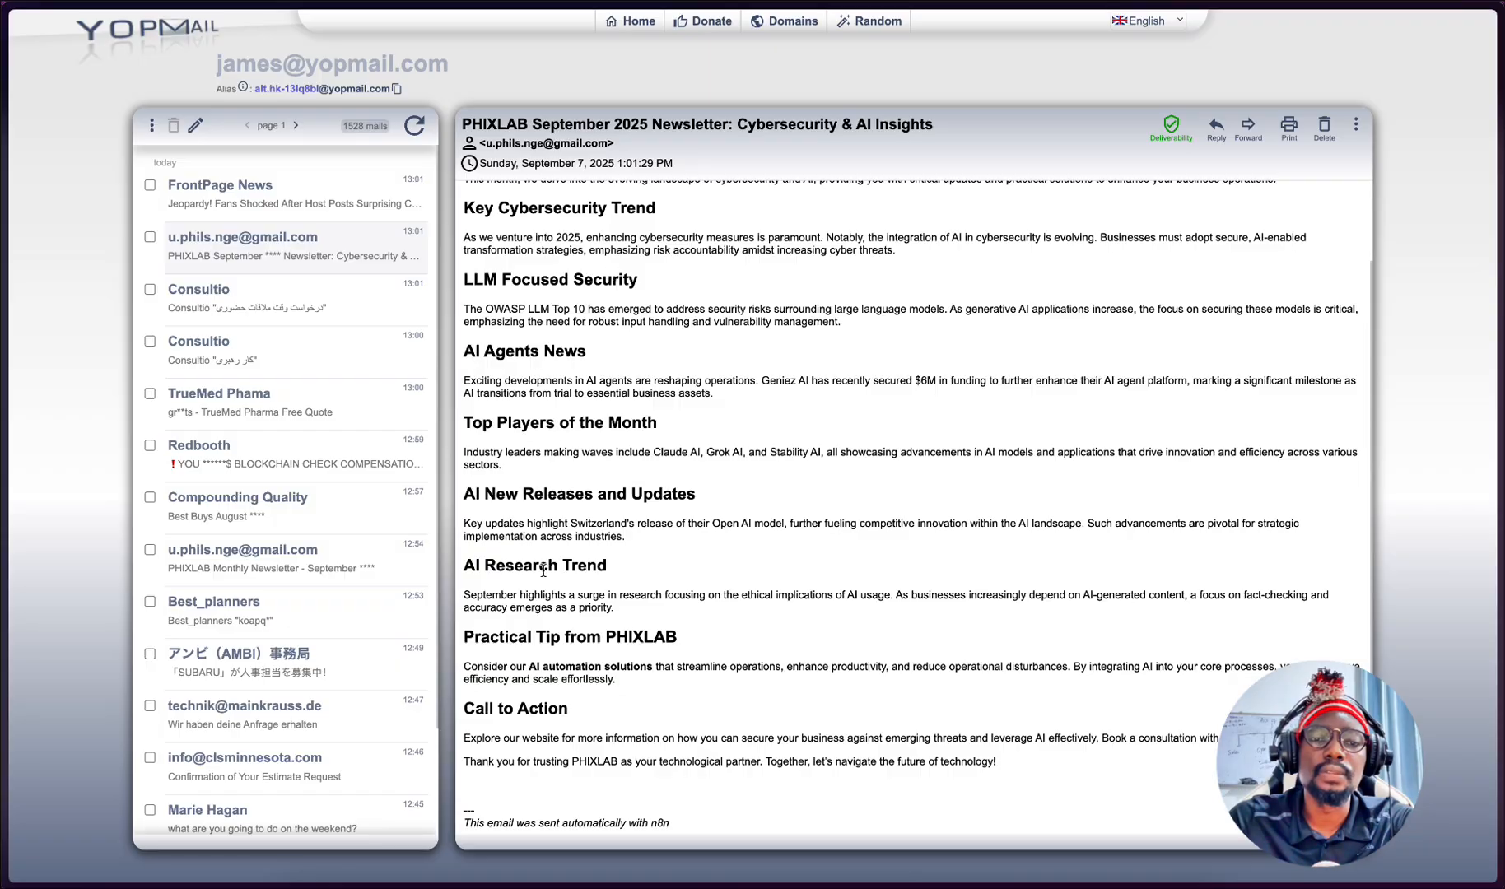
pyautogui.scroll(2, 609, 329)
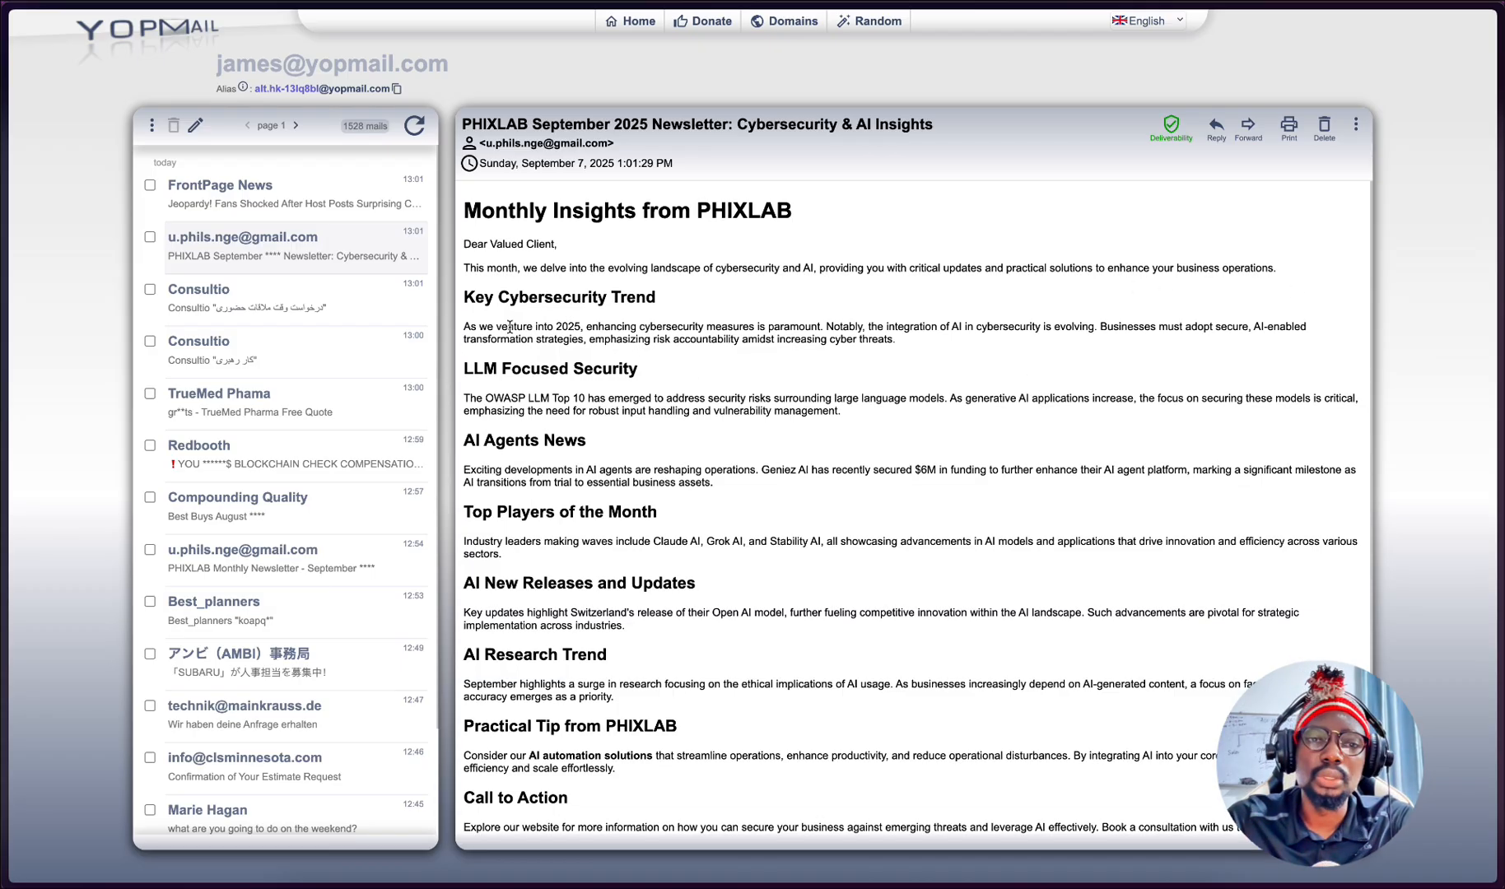
pyautogui.scroll(-2, 498, 264)
pyautogui.scroll(1, 483, 224)
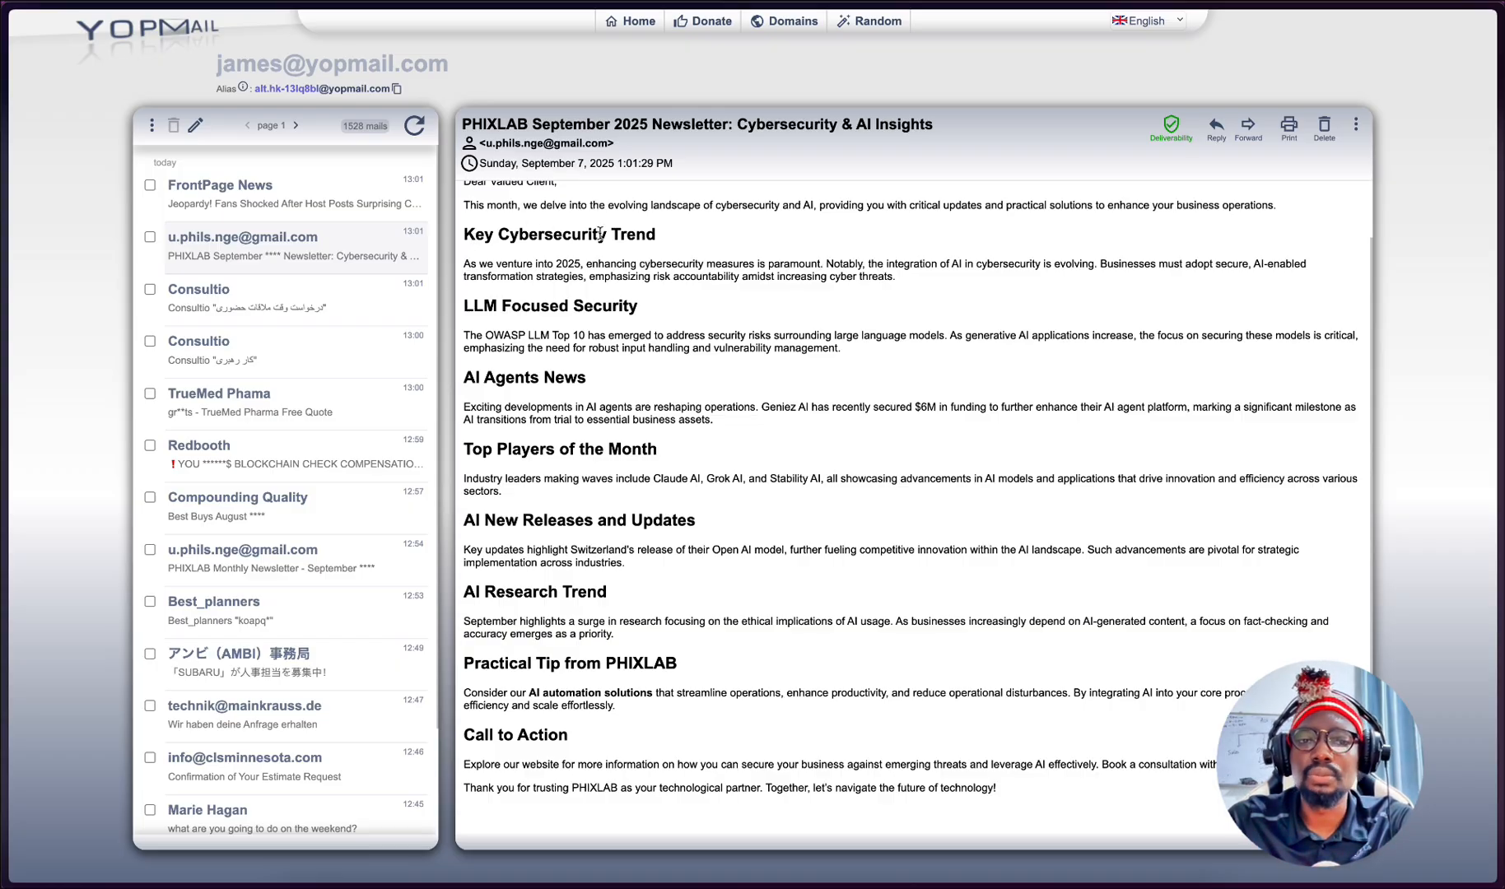
pyautogui.scroll(1, 601, 234)
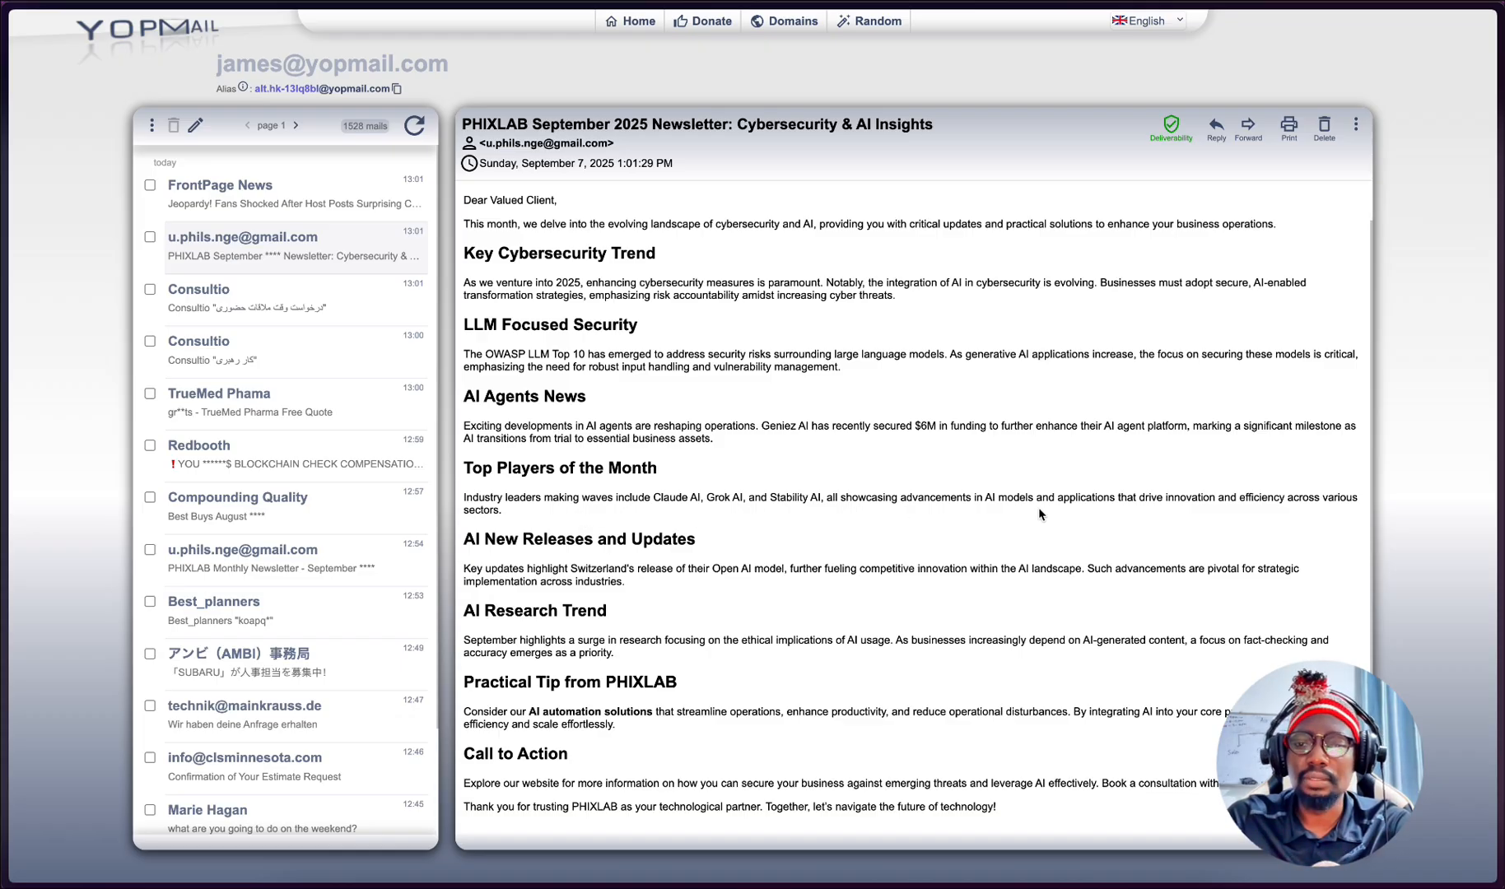
pyautogui.scroll(-1, 759, 481)
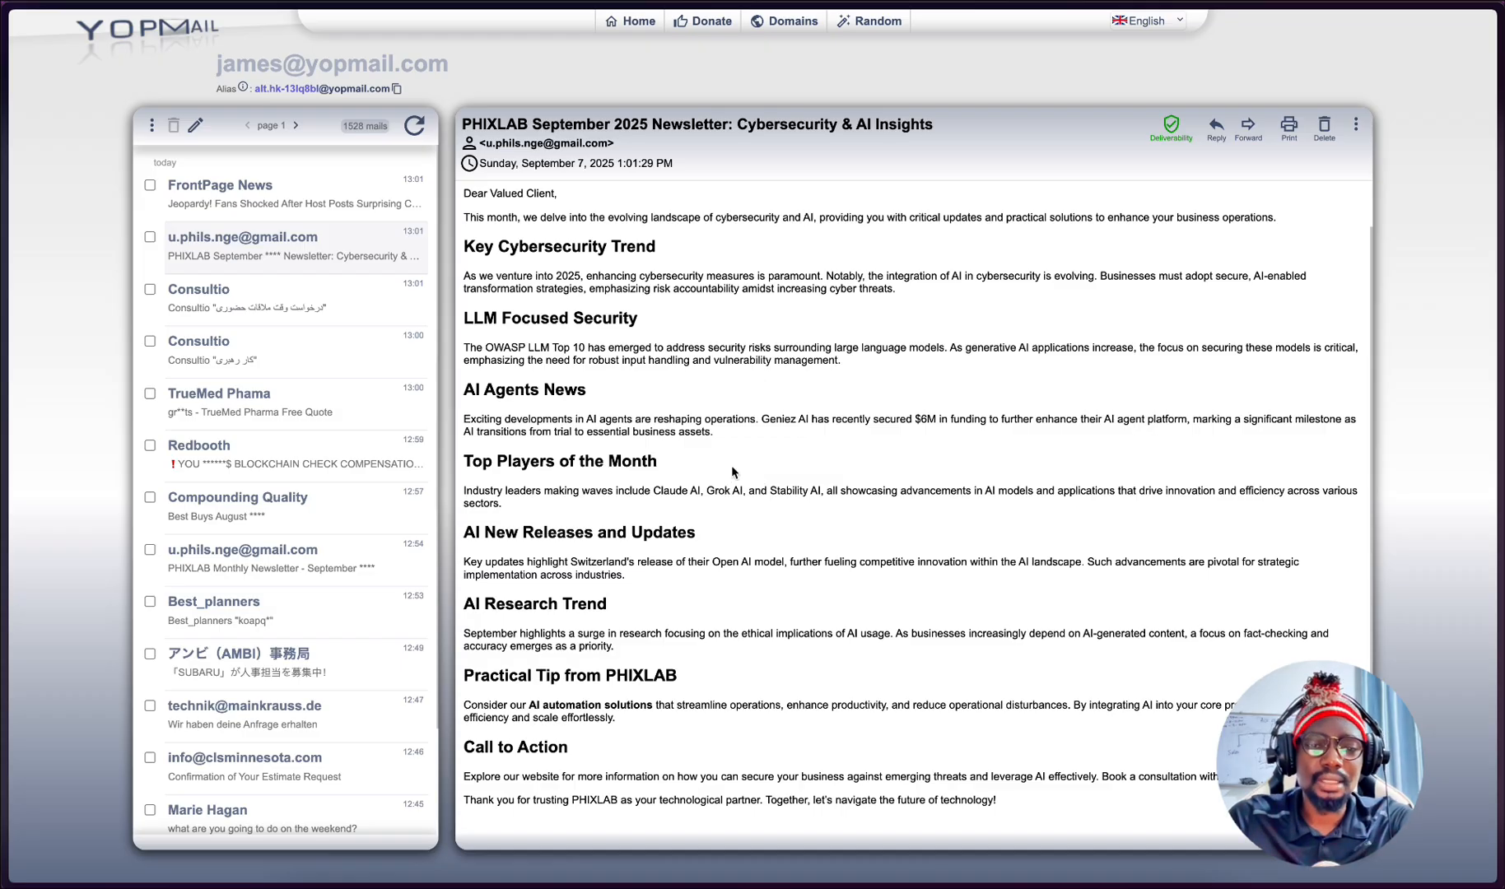
pyautogui.scroll(-2, 733, 472)
pyautogui.scroll(3, 732, 472)
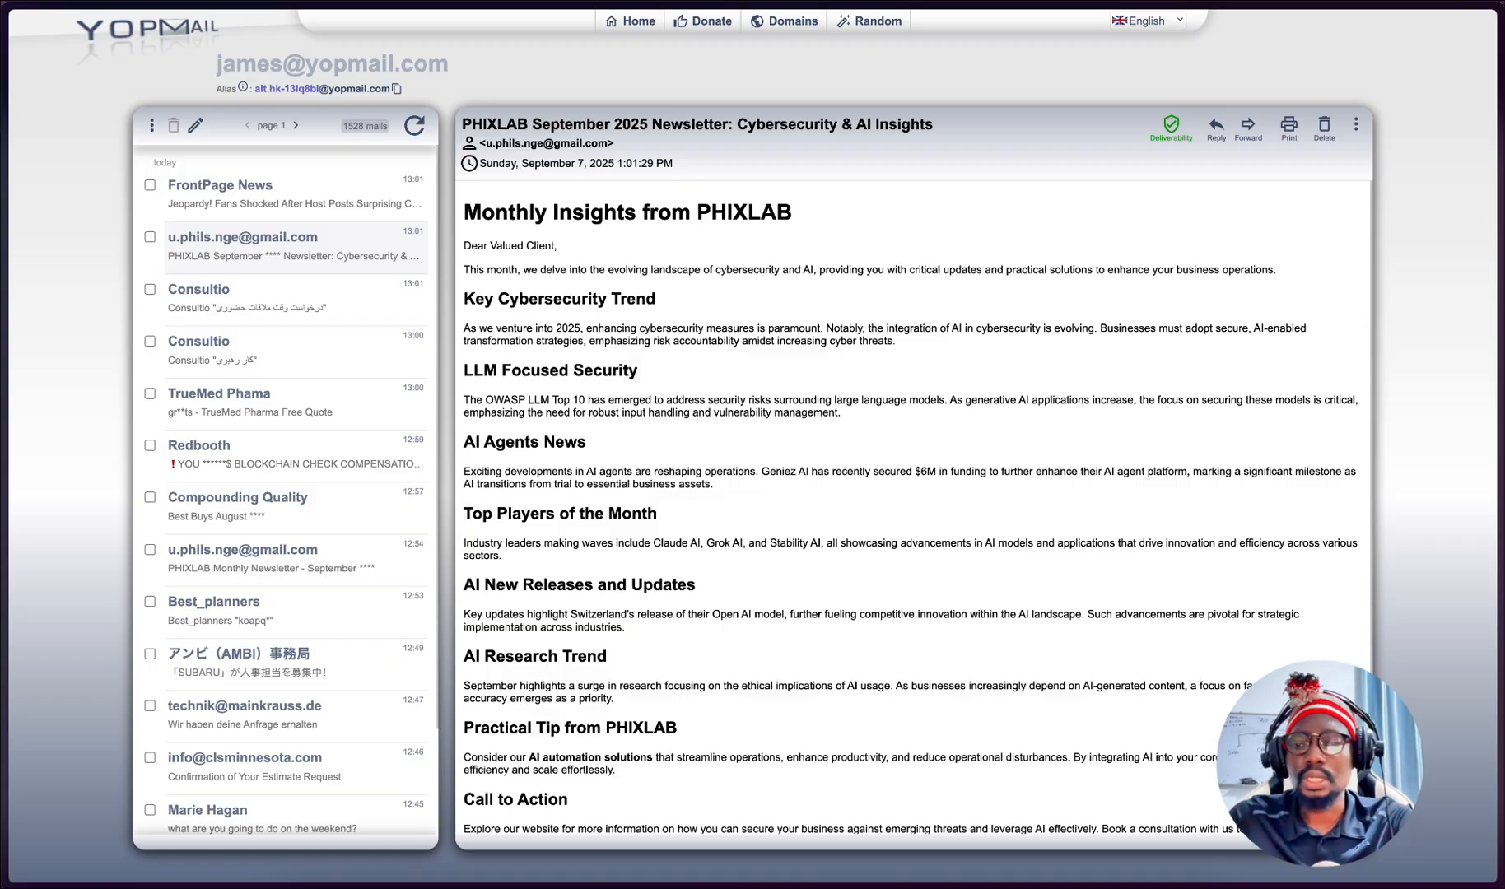
# - Switch to the PHIXLAB website and view the newsletter signup field in the footer
pyautogui.moveTo(13, 667)
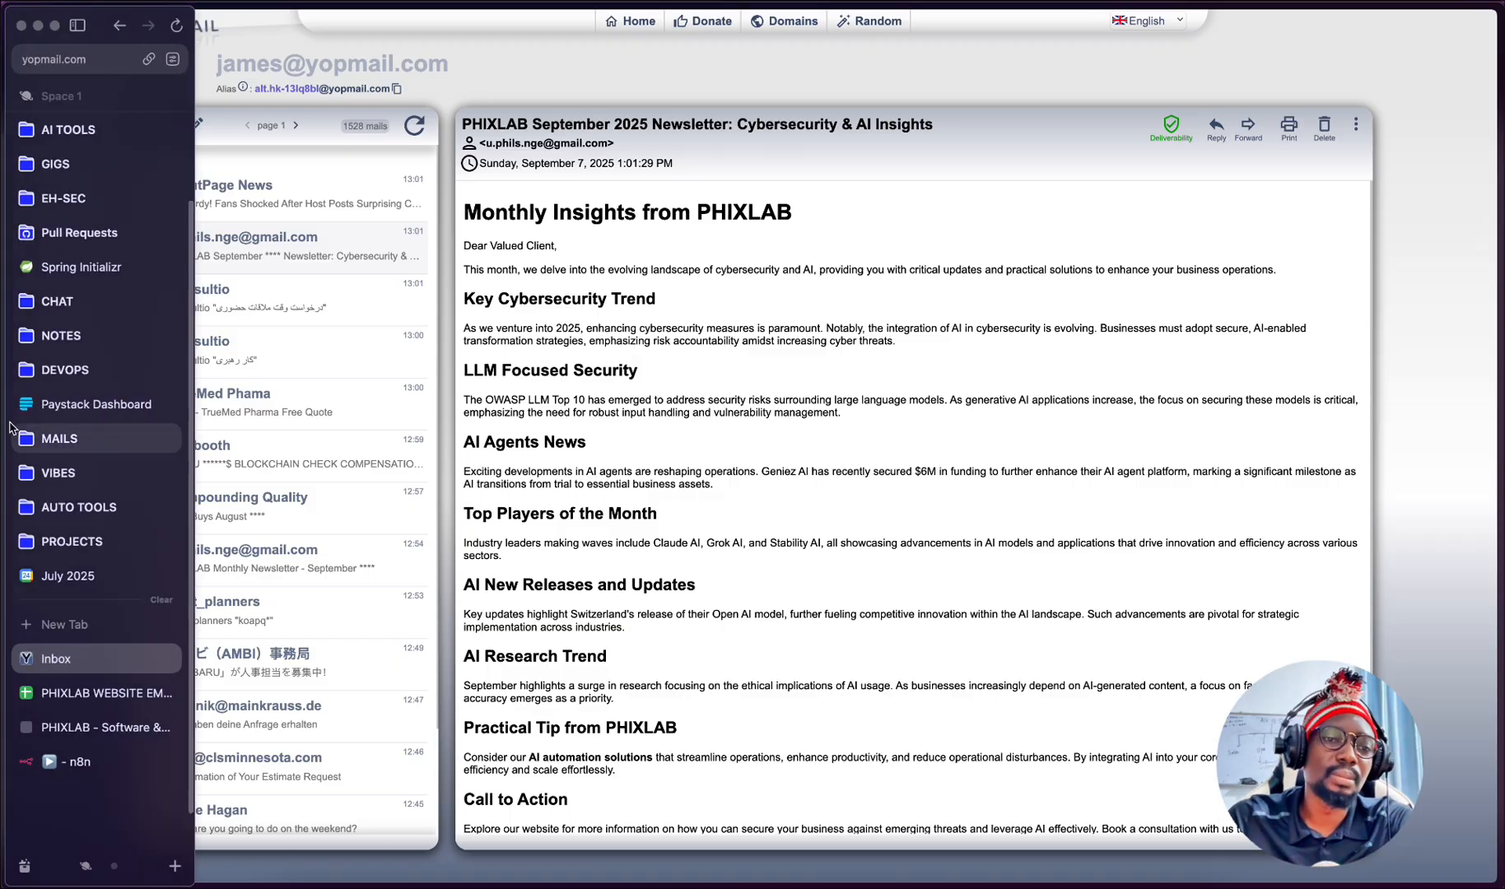
pyautogui.click(92, 694)
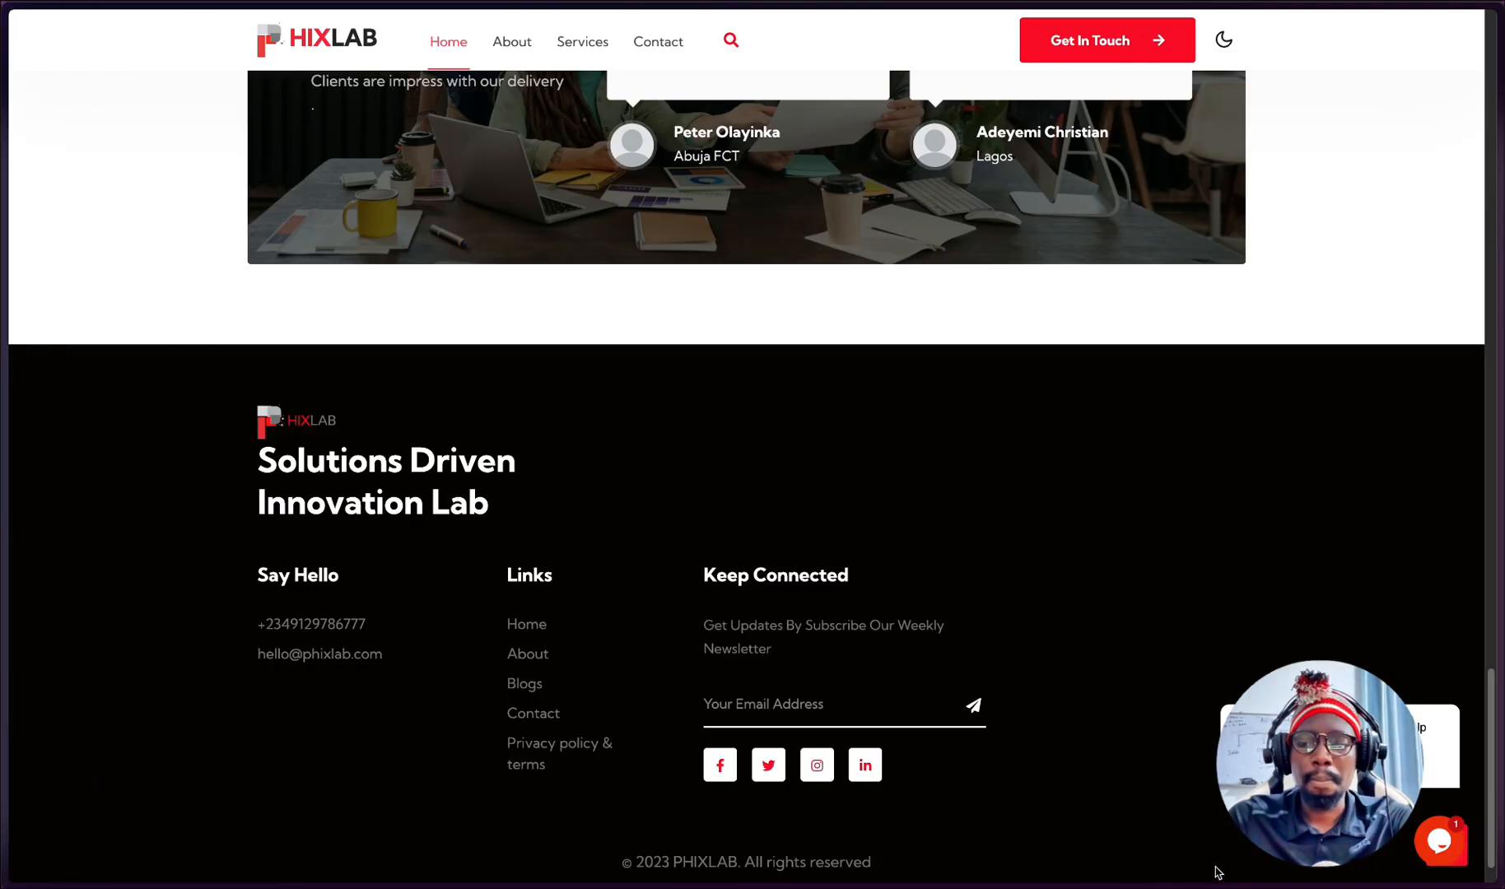
pyautogui.moveTo(1191, 883)
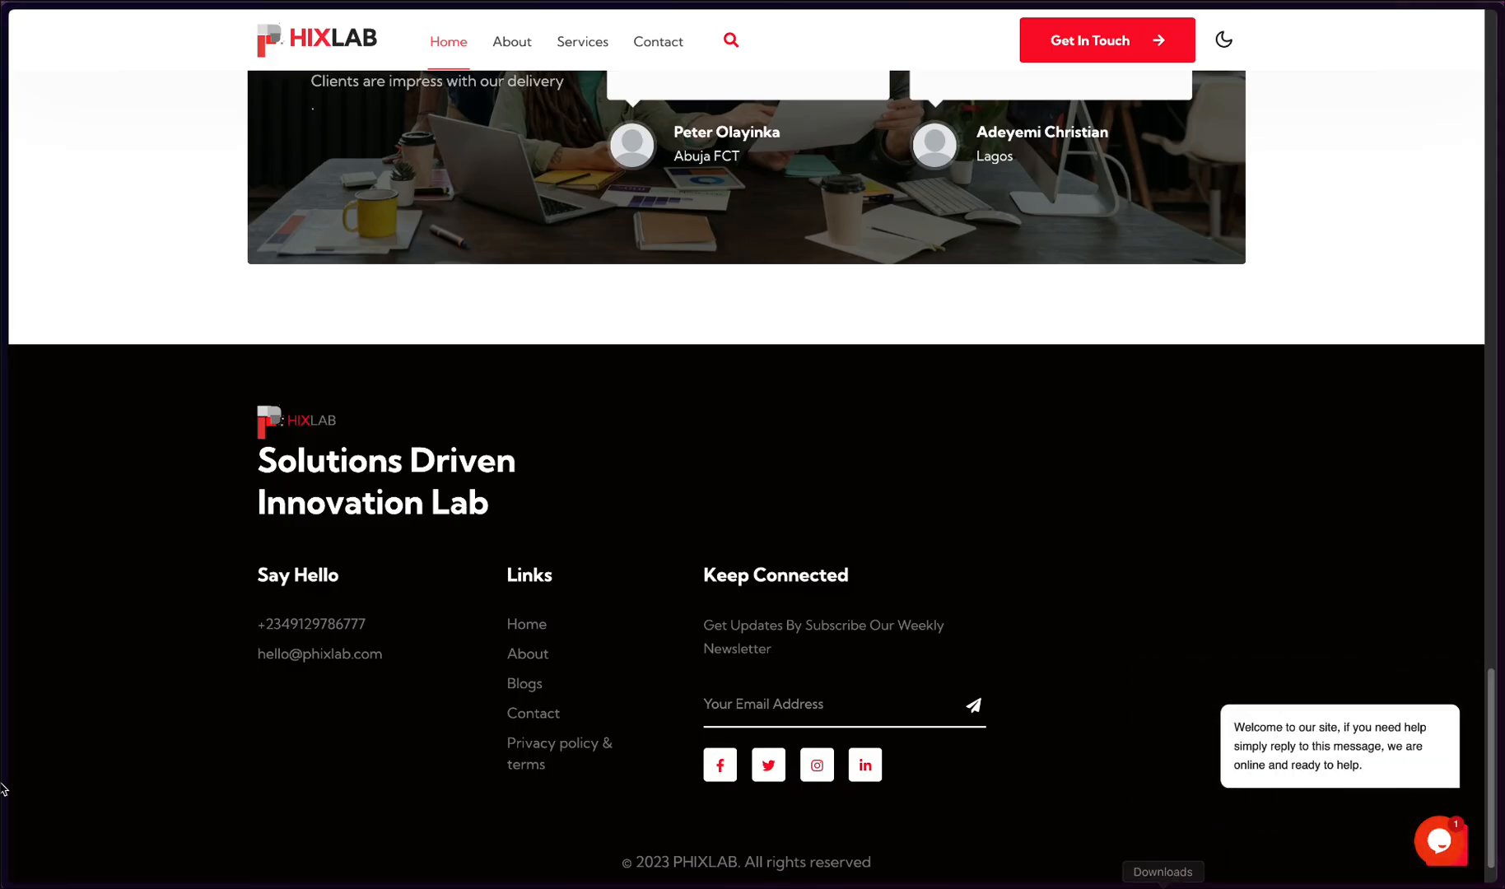
# - Switch to the n8n workflow, inspect the Schedule Trigger node's trigger rules and output, and return to the canvas
pyautogui.moveTo(2, 741)
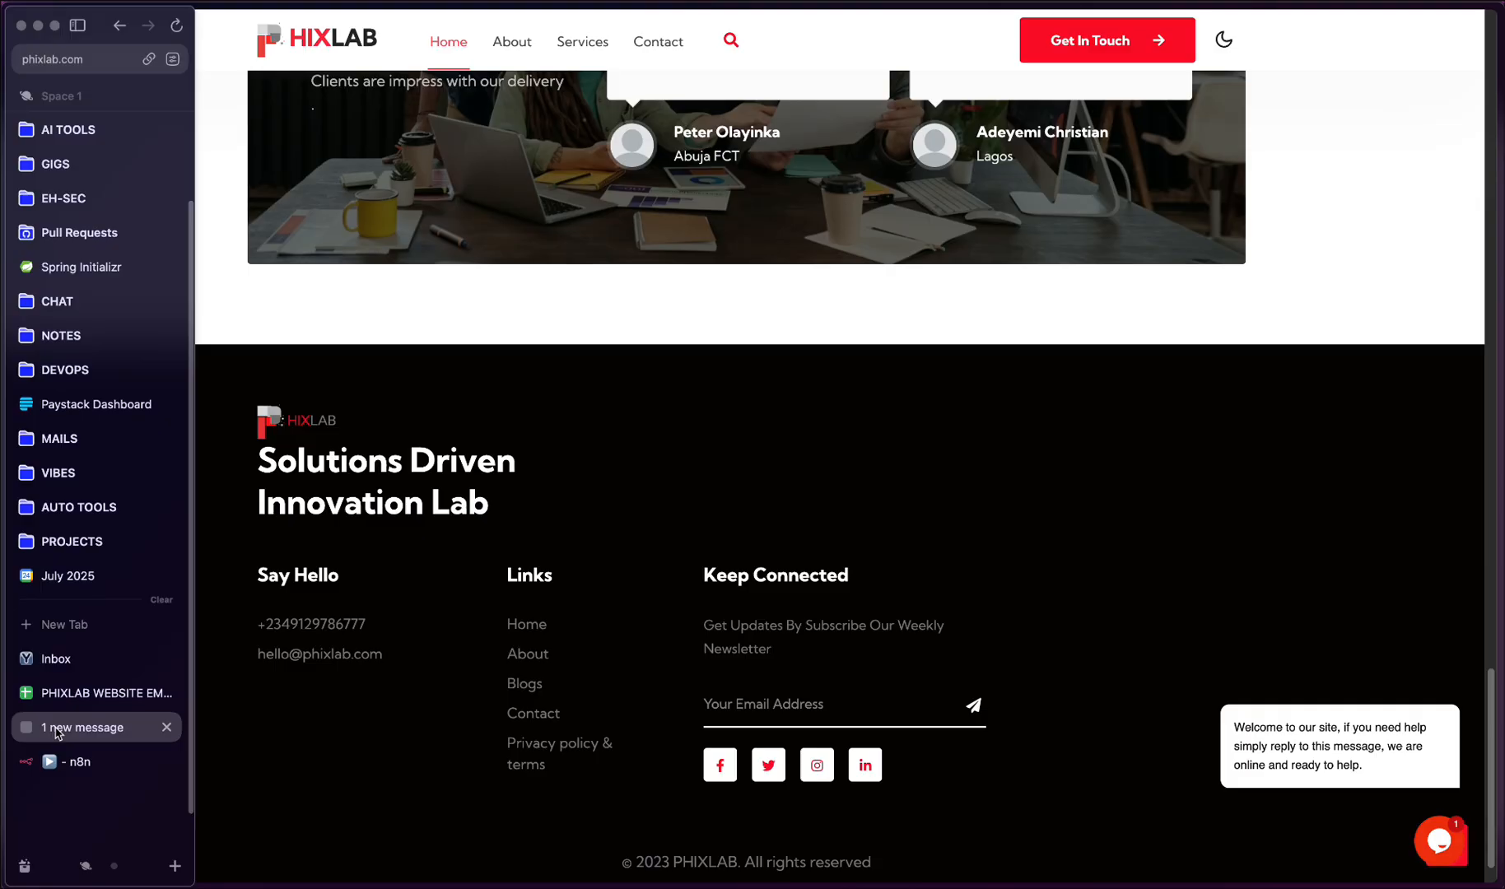
pyautogui.click(56, 764)
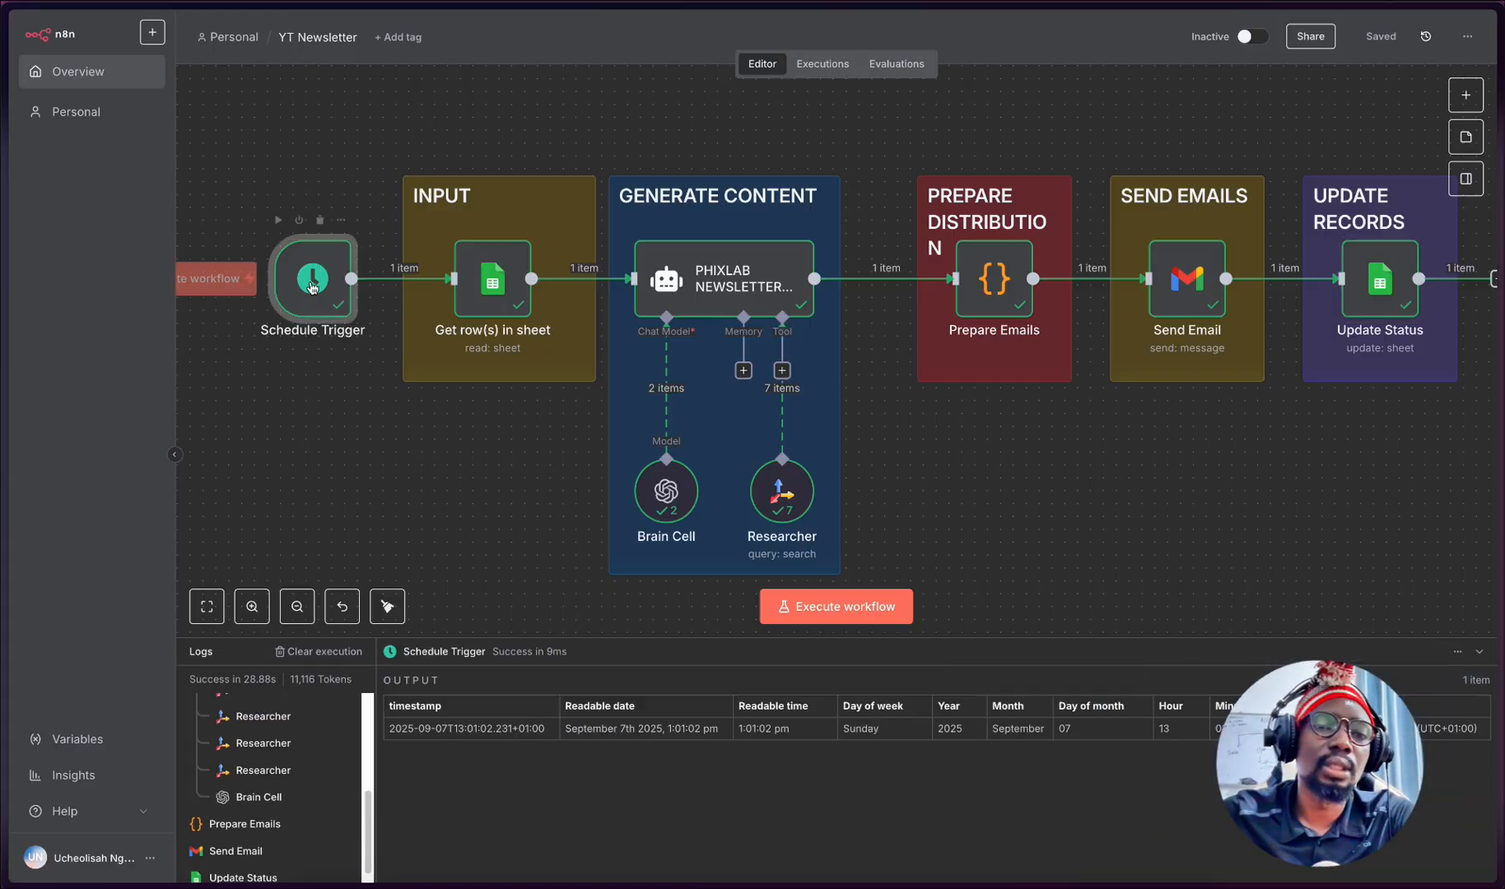
pyautogui.doubleClick(312, 284)
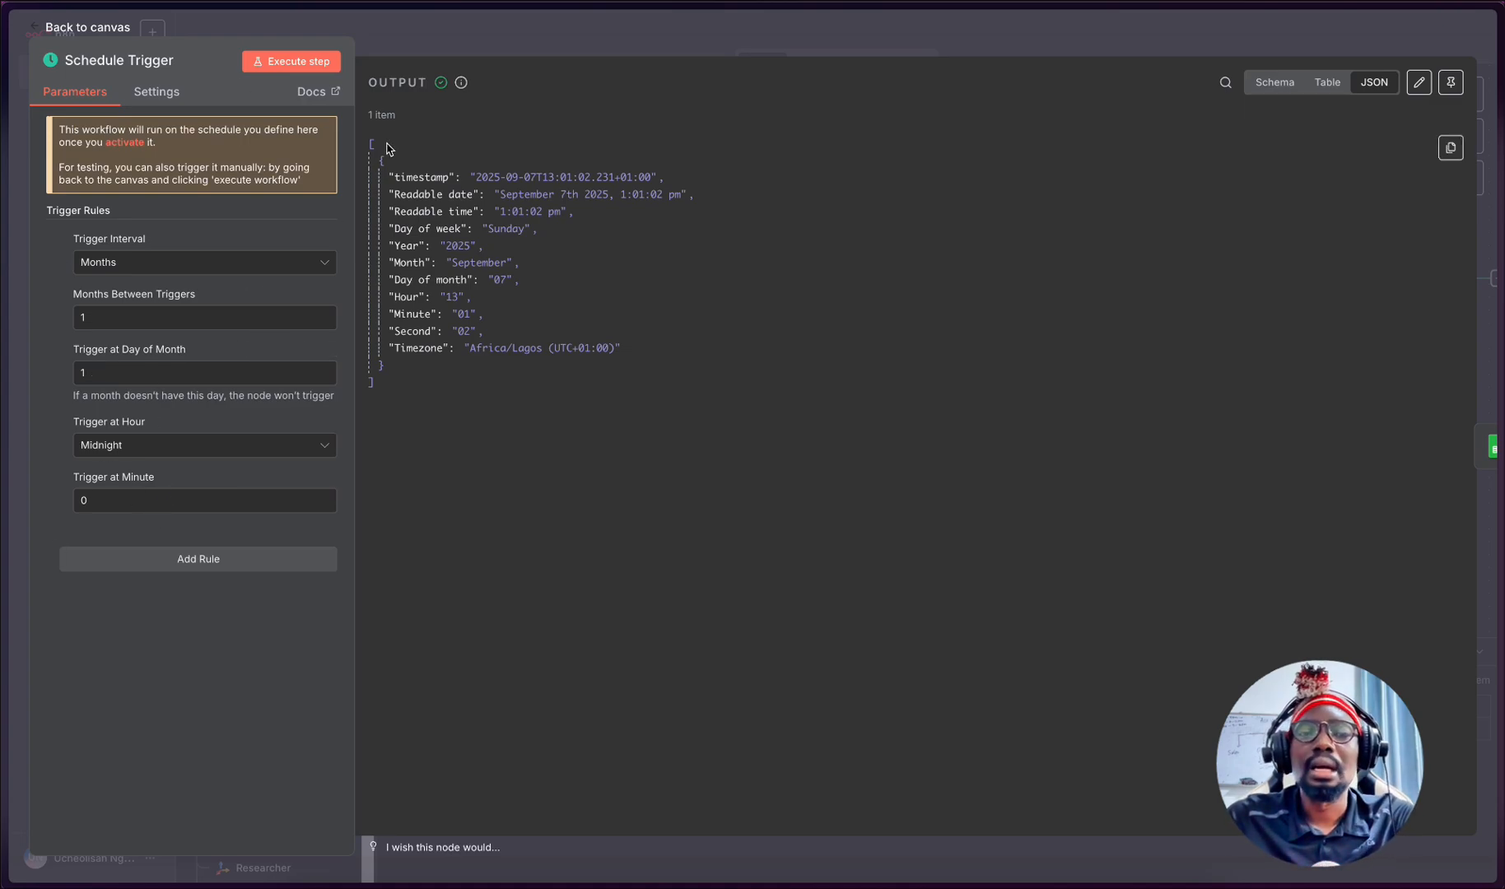
pyautogui.click(379, 34)
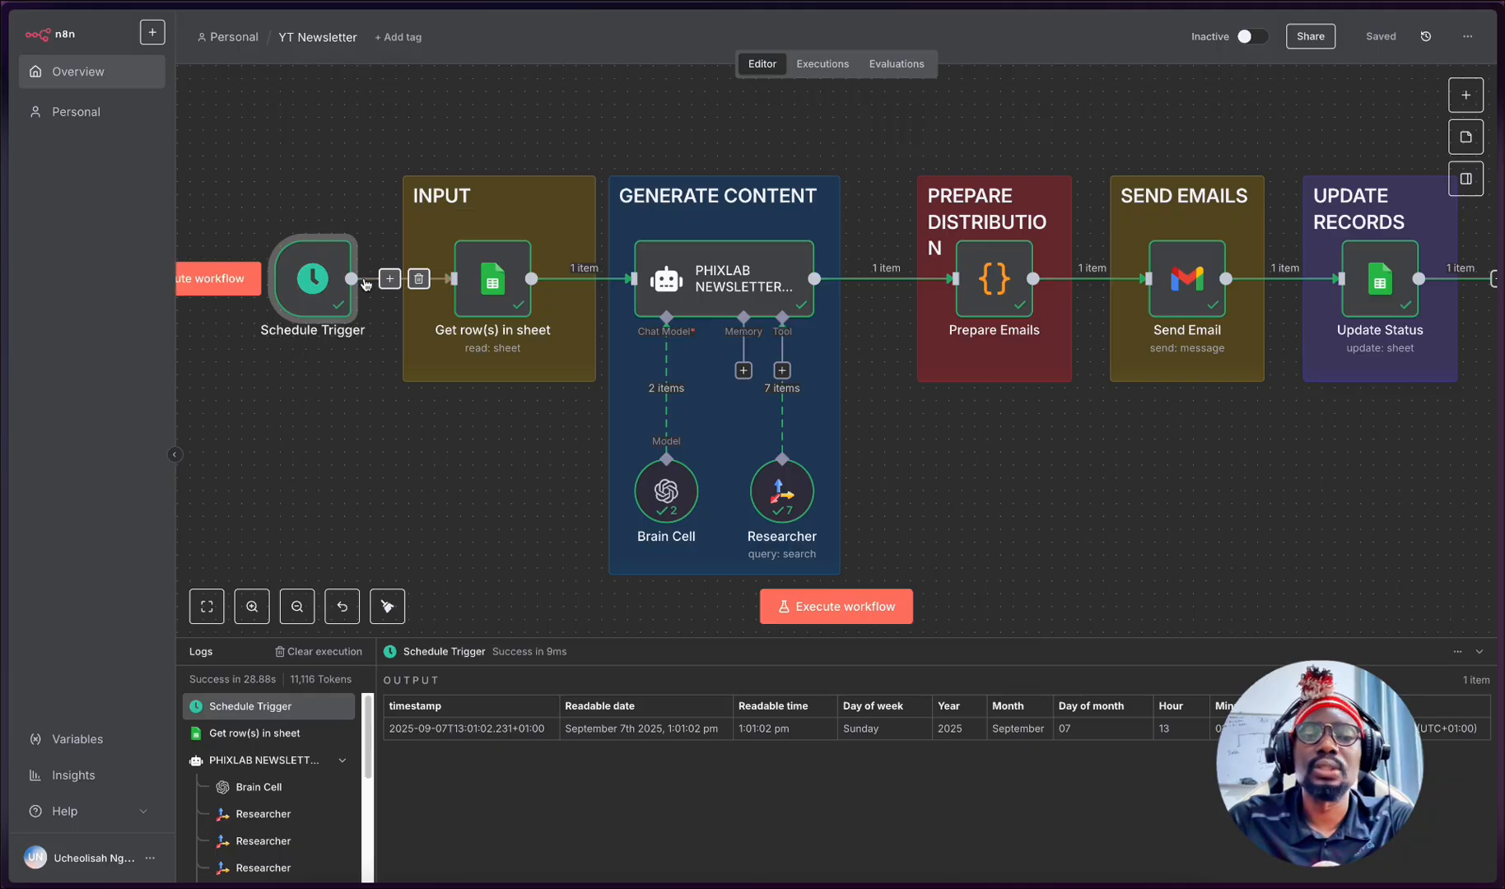
# - Open the Get row(s) in sheet node and bring up the form for creating a new Google Sheets credential
pyautogui.doubleClick(522, 278)
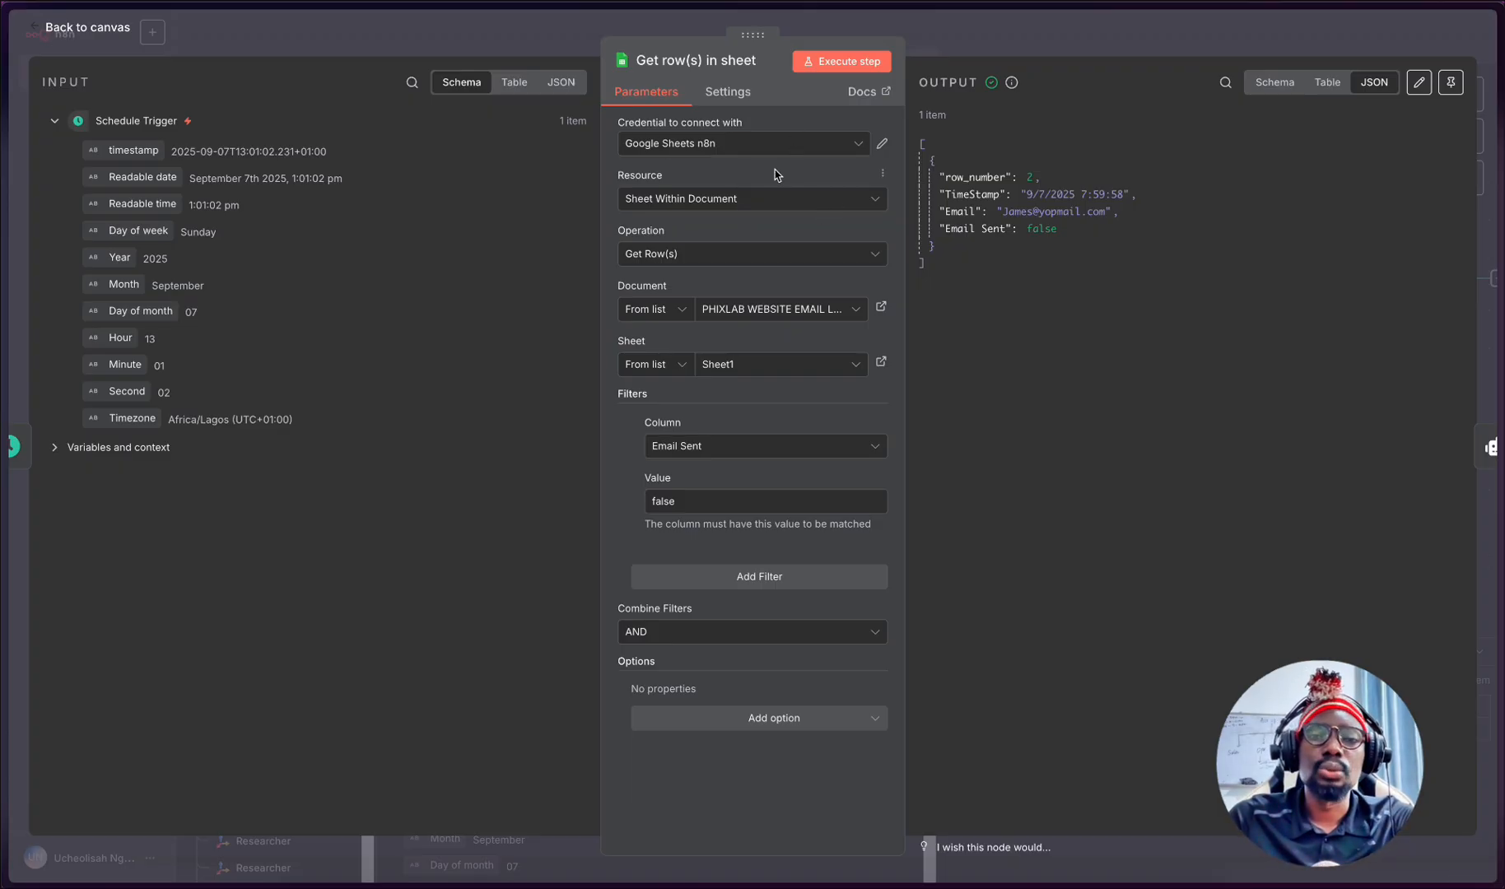
pyautogui.click(803, 150)
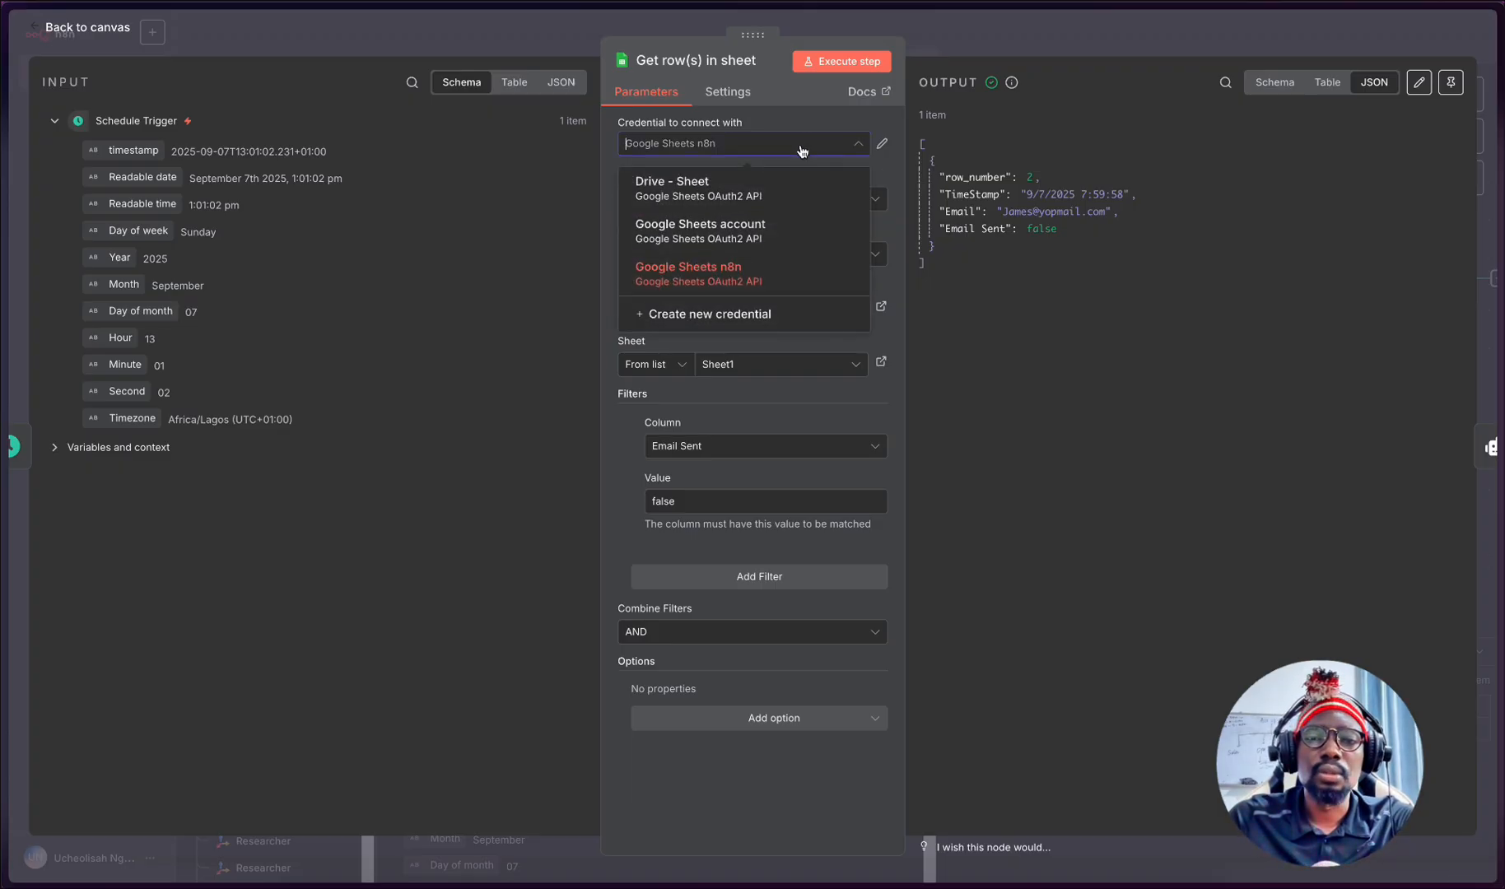
pyautogui.click(743, 316)
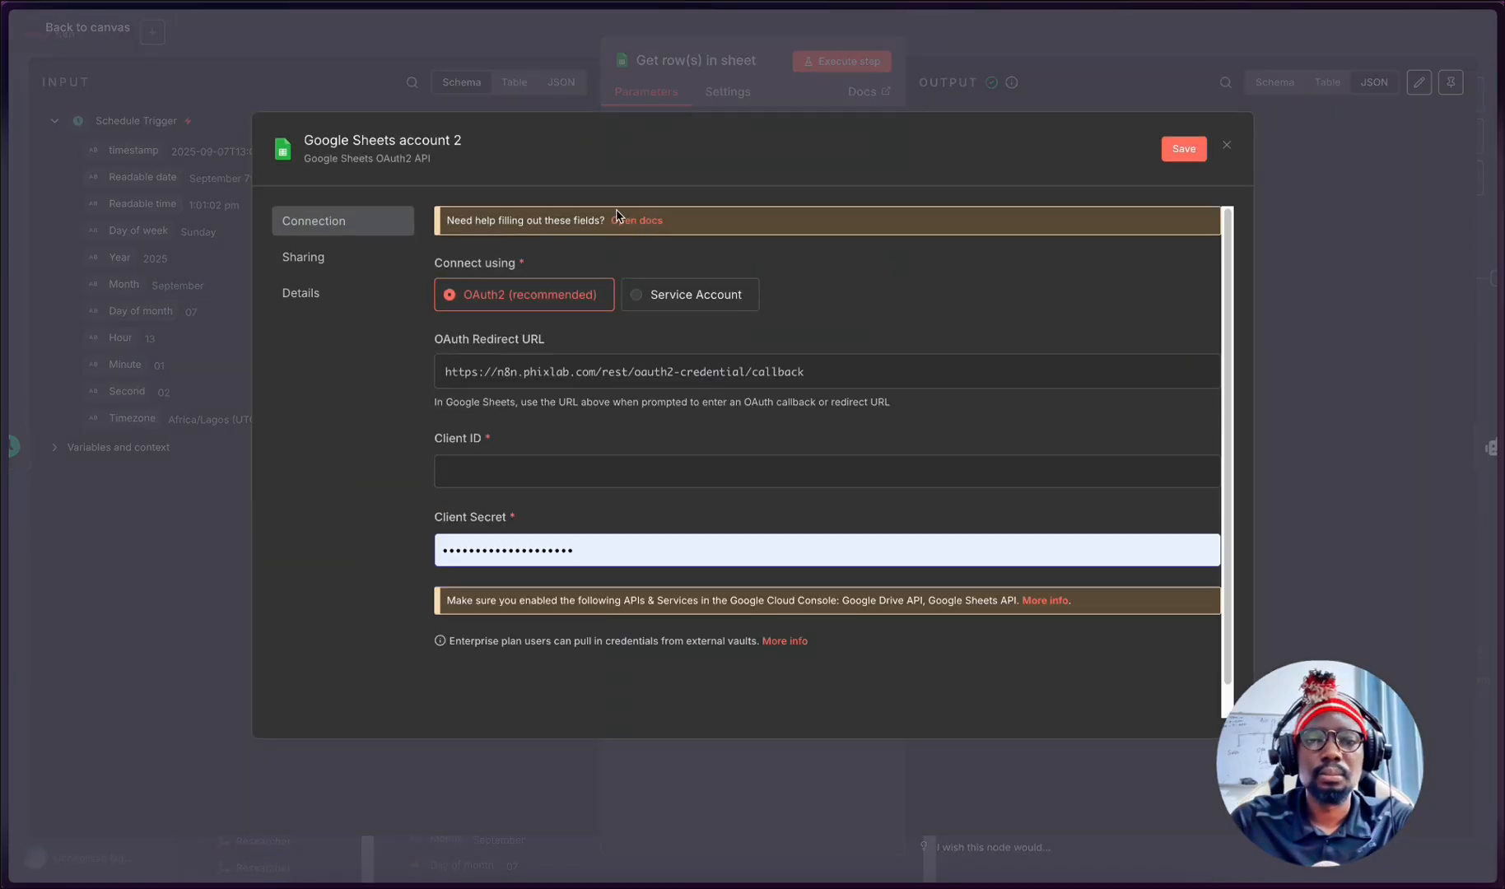
# - Open the credential's help docs, review the Google OAuth2 single service setup instructions, and return to the n8n credential form
pyautogui.click(626, 220)
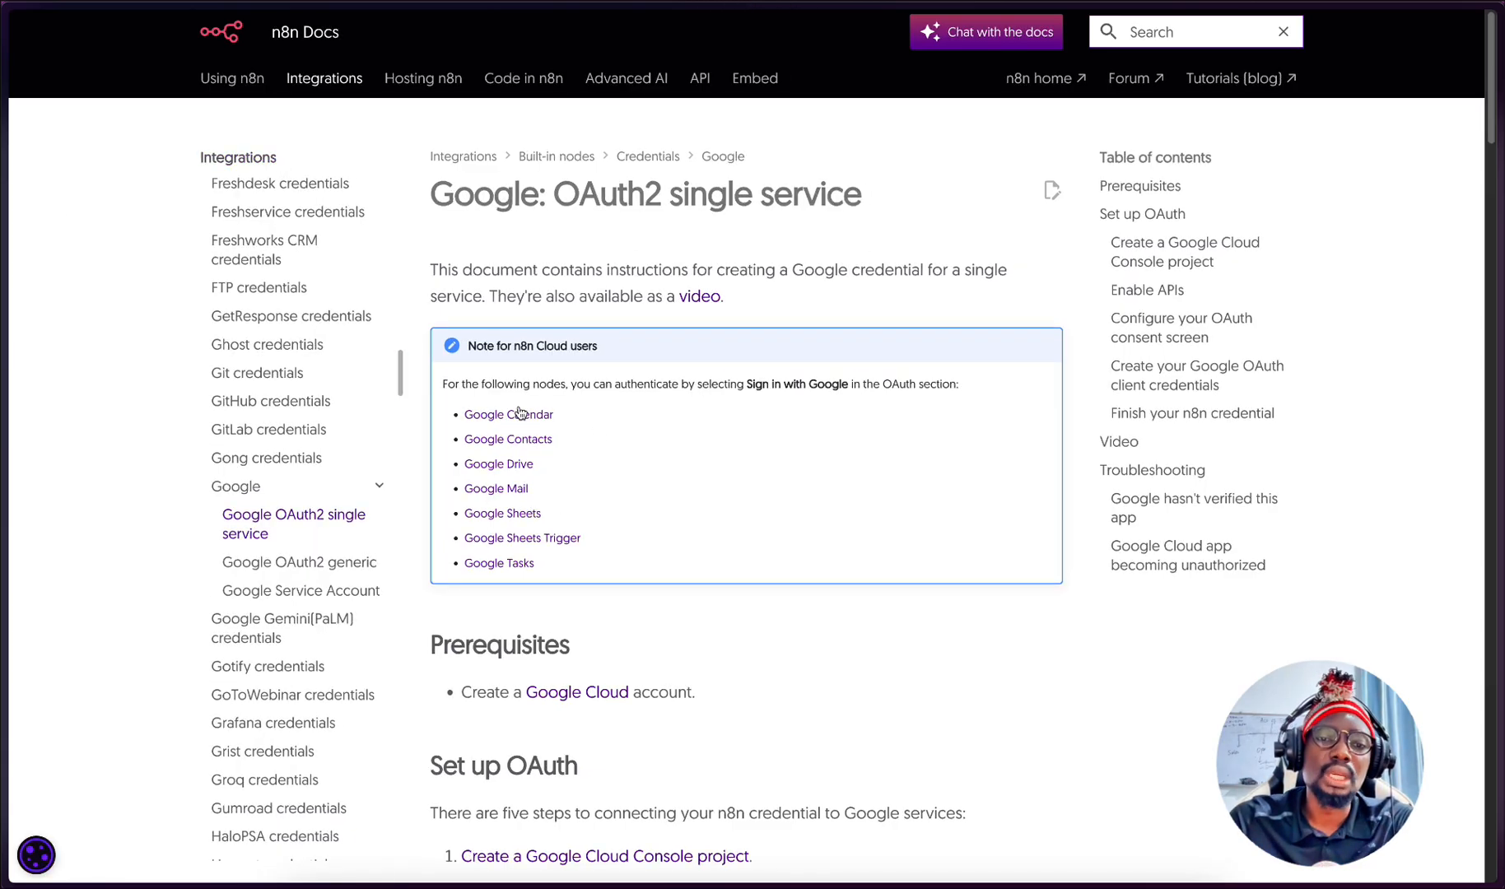
pyautogui.scroll(-10, 609, 473)
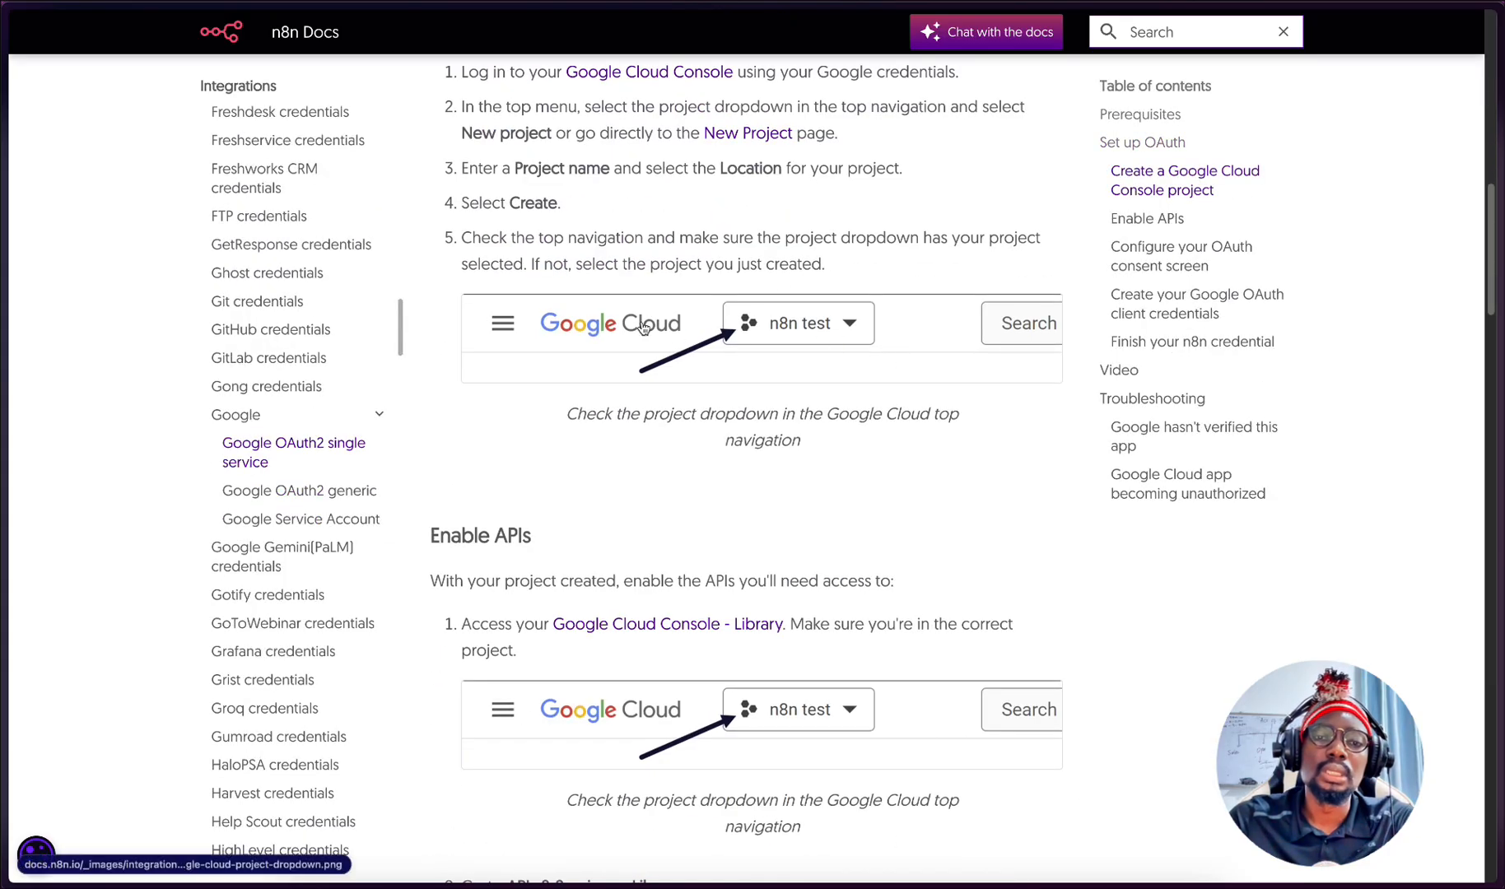
pyautogui.scroll(-3, 848, 333)
pyautogui.scroll(12, 849, 332)
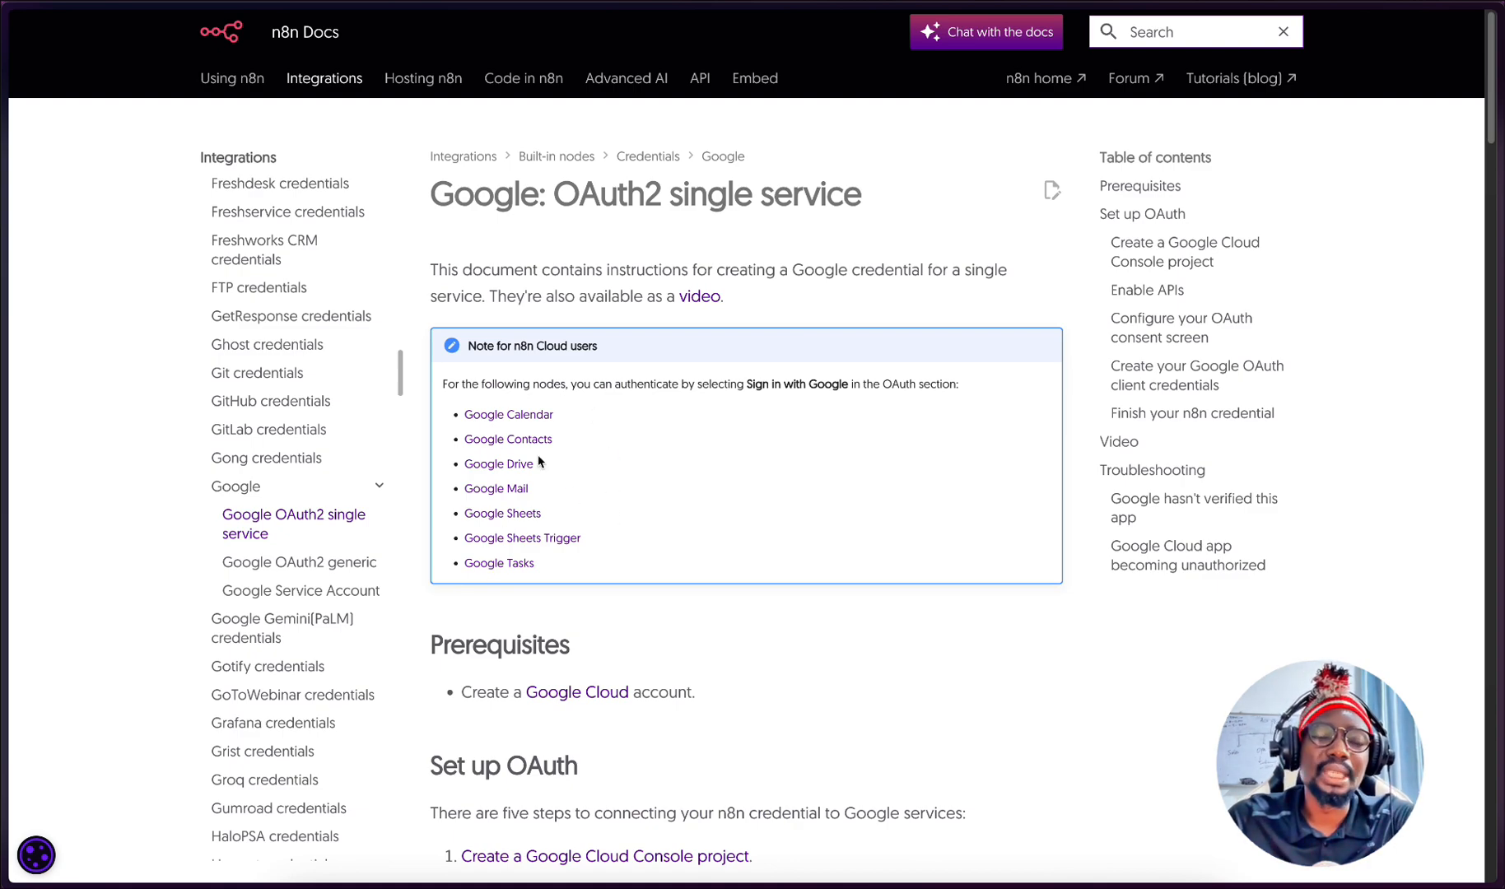
pyautogui.scroll(-10, 665, 443)
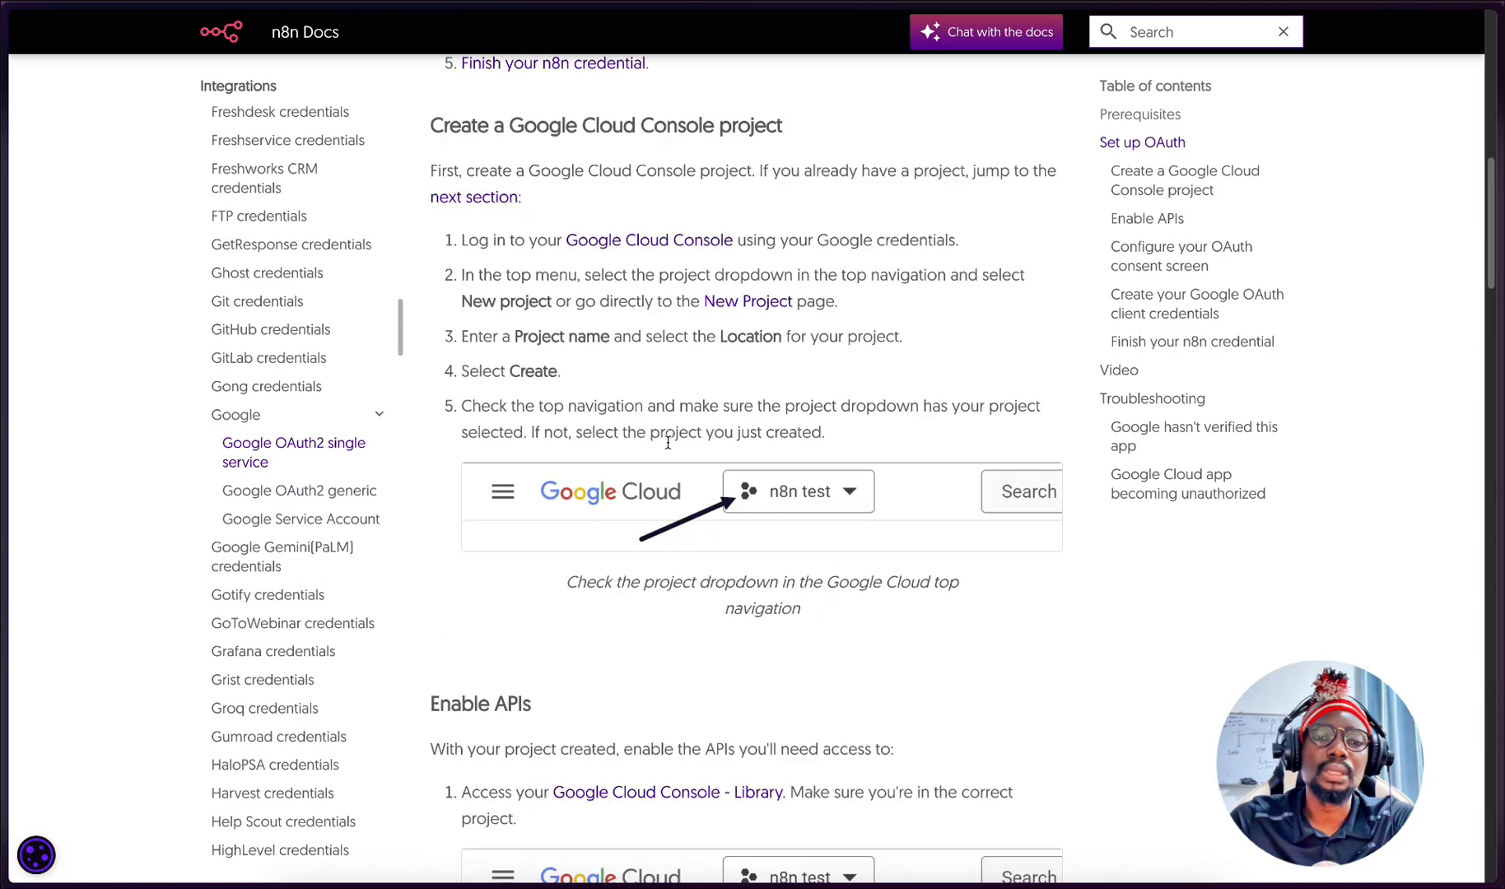
pyautogui.scroll(-5, 741, 411)
pyautogui.scroll(10, 741, 395)
pyautogui.moveTo(4, 222)
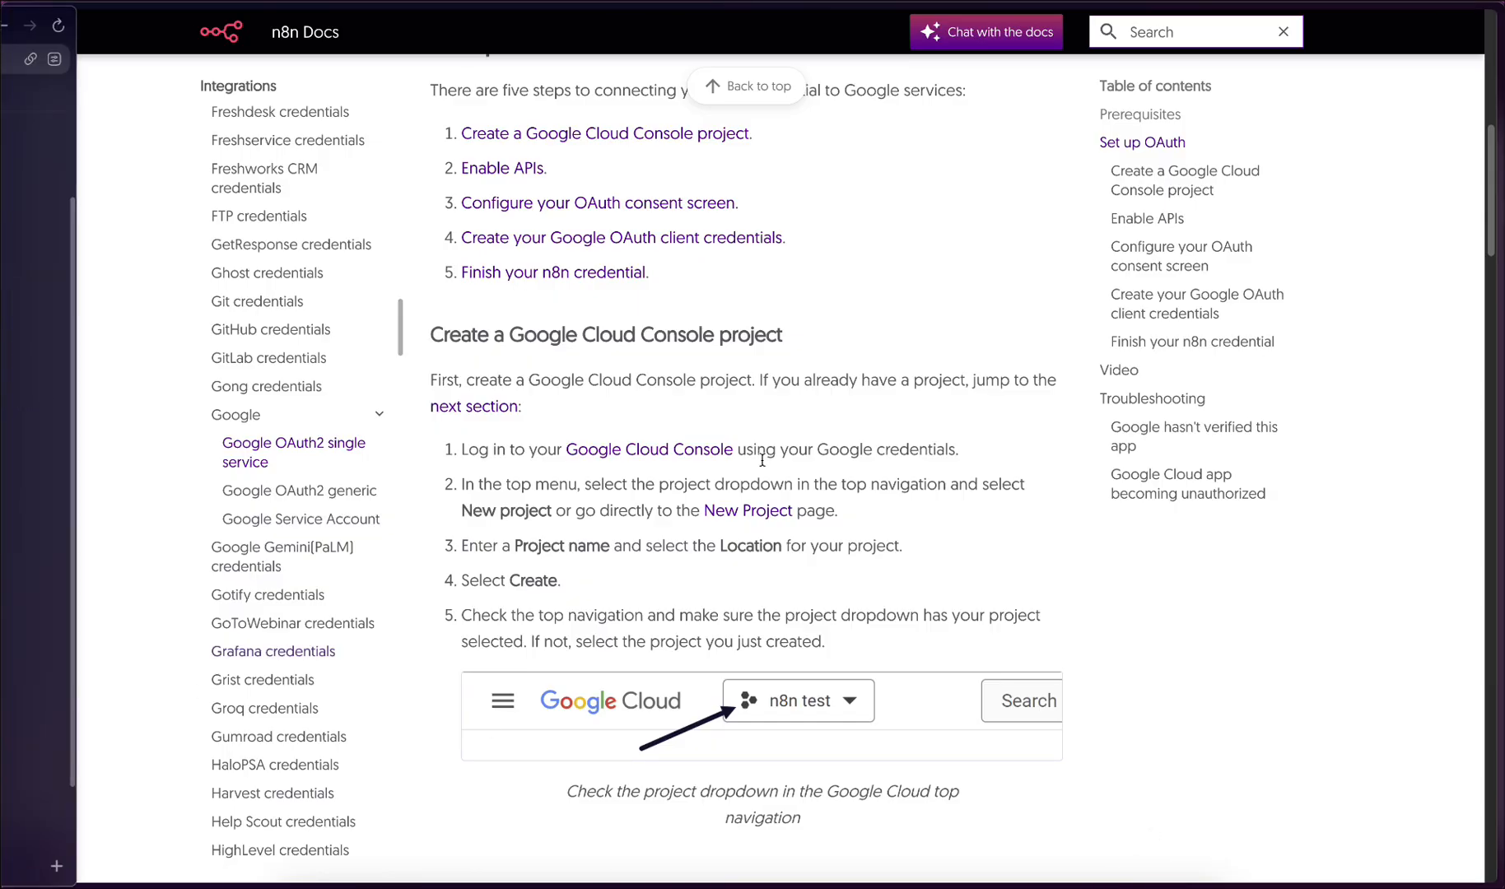
pyautogui.moveTo(4, 686)
pyautogui.click(81, 761)
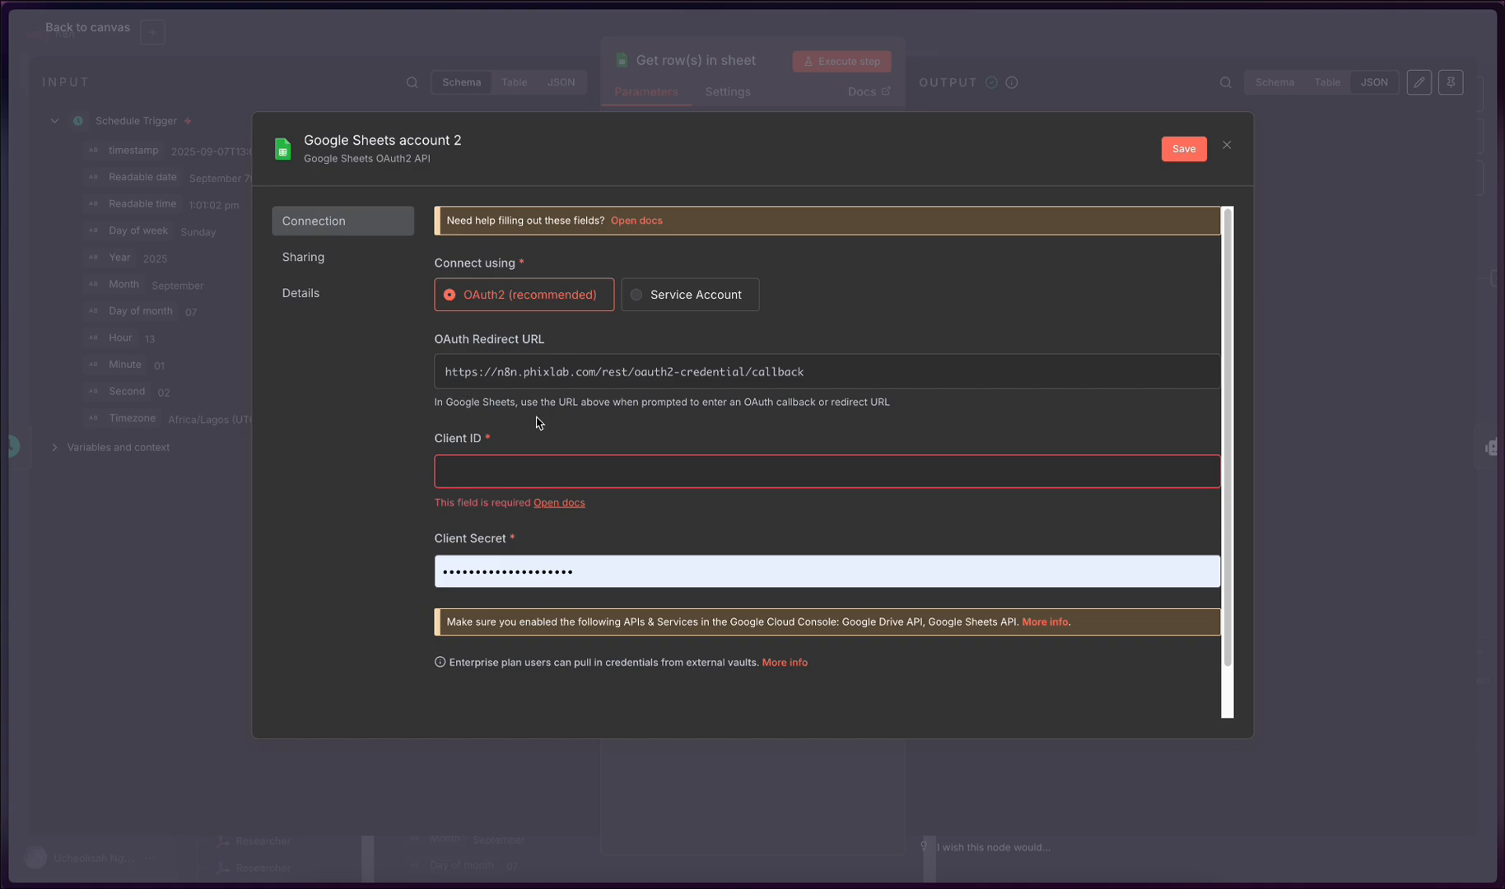
# - Open n8n.io in a new tab and look through the homepage
pyautogui.moveTo(8, 453)
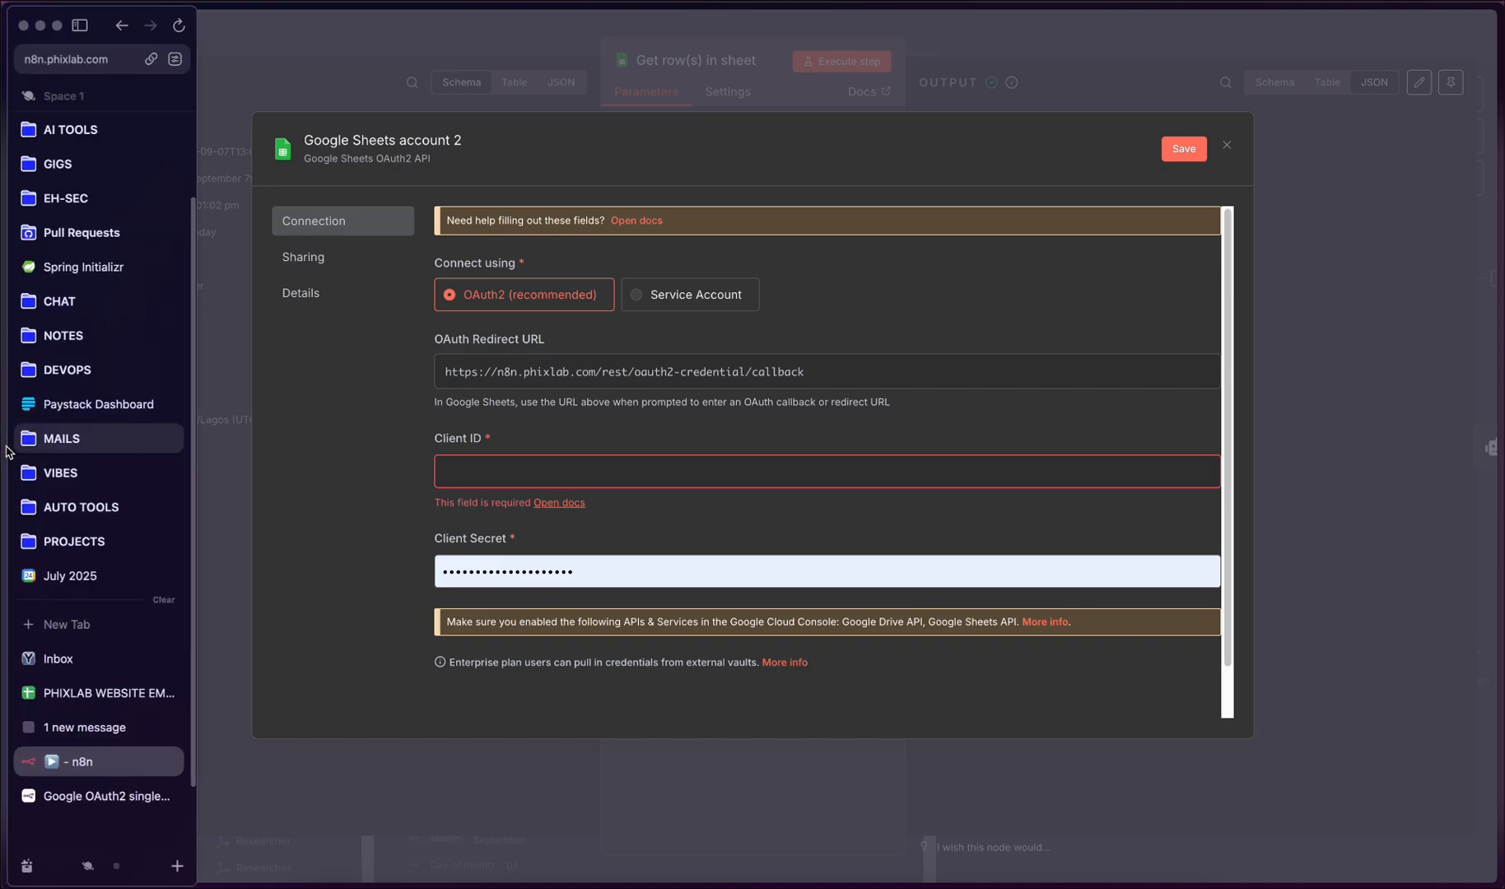
pyautogui.click(88, 626)
pyautogui.write('n8')
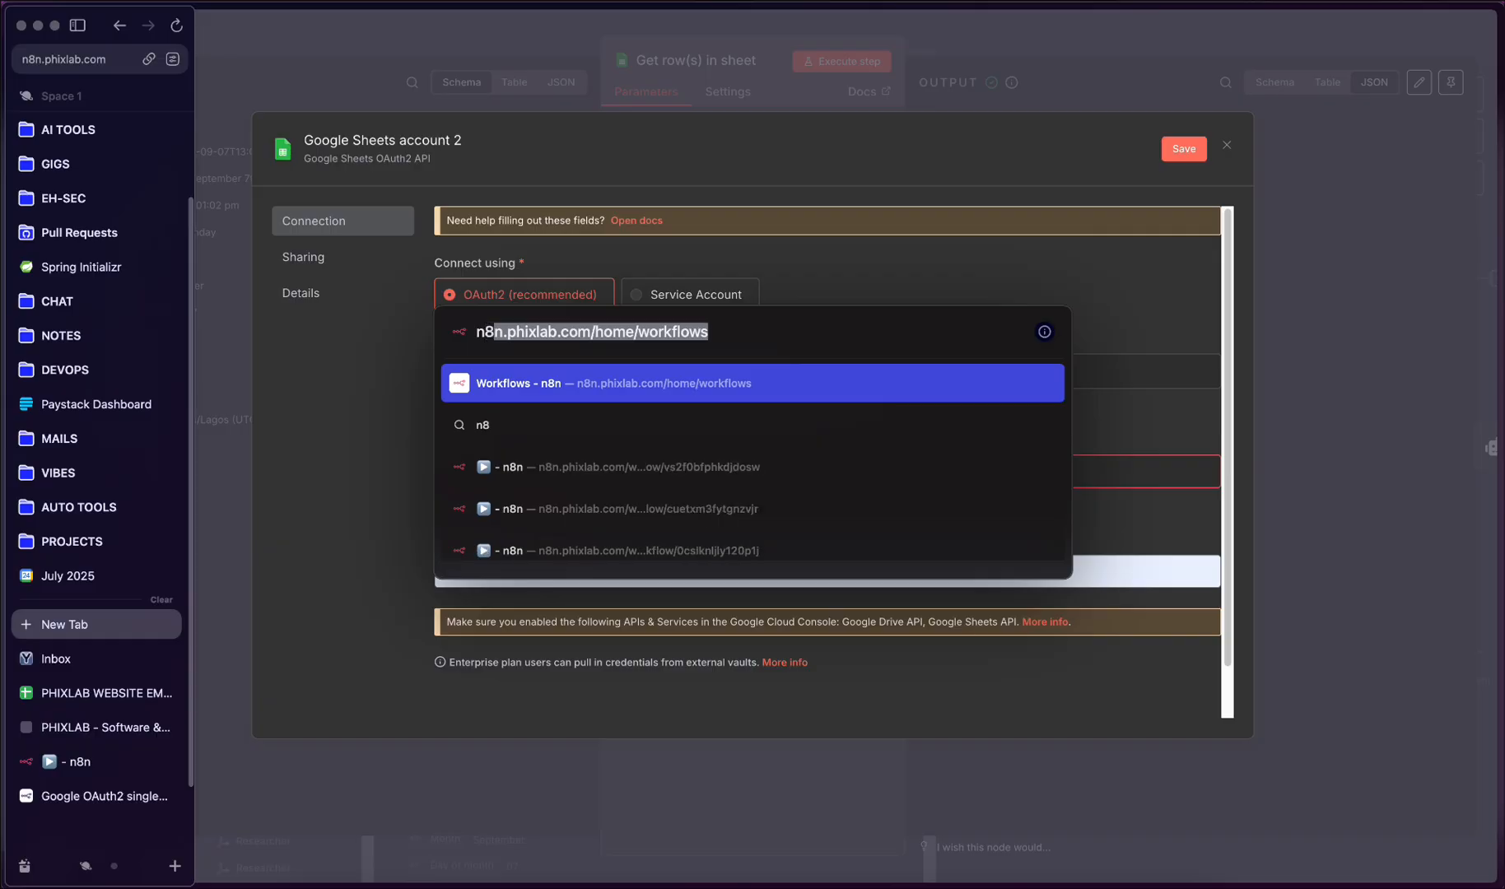
pyautogui.write('n.io')
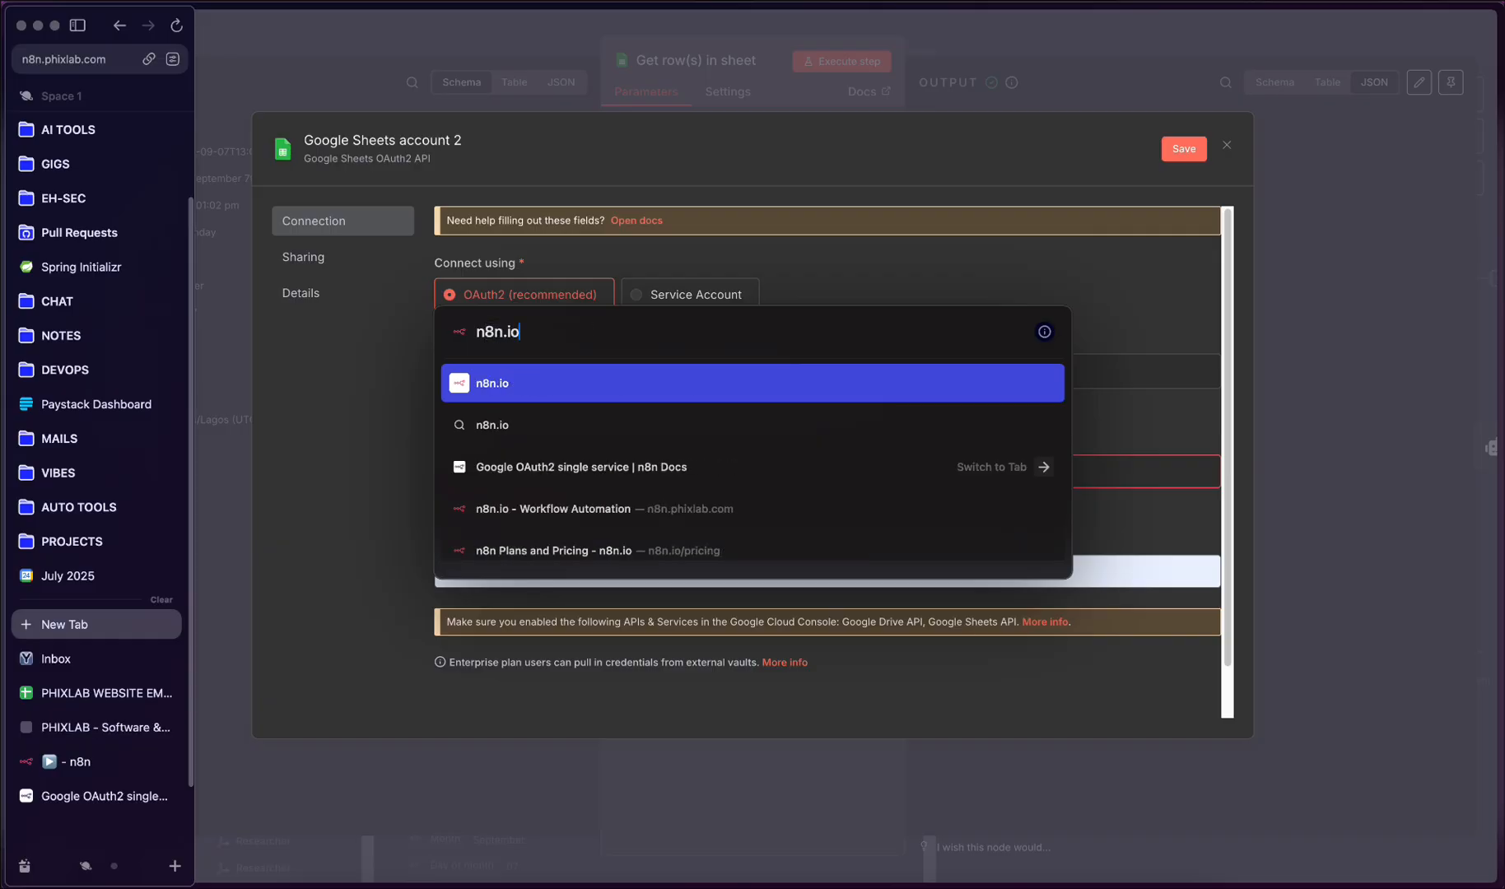
pyautogui.press('Return')
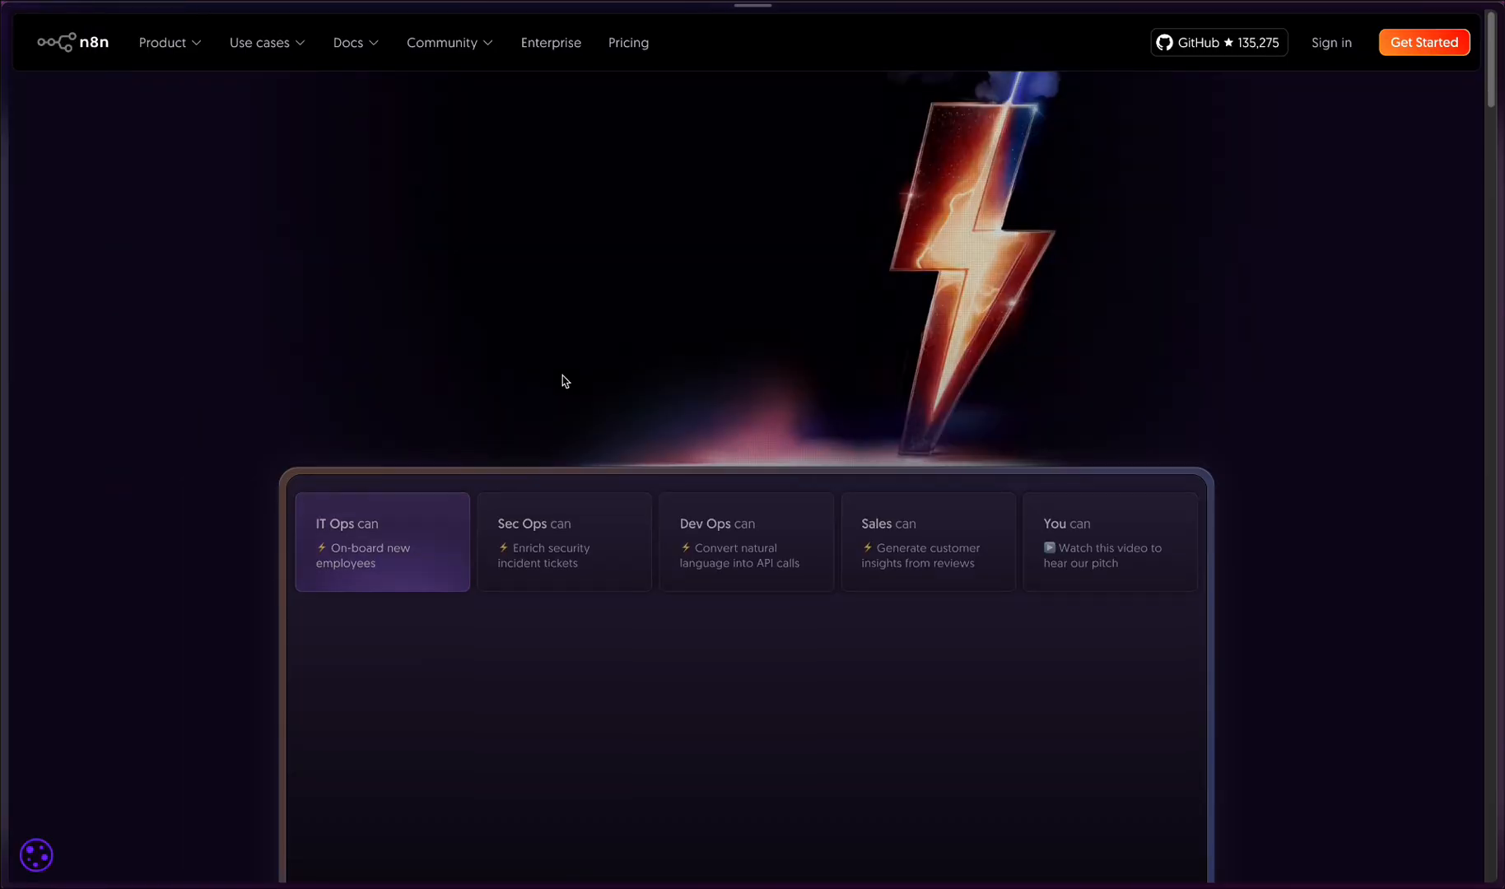
pyautogui.scroll(-3, 666, 302)
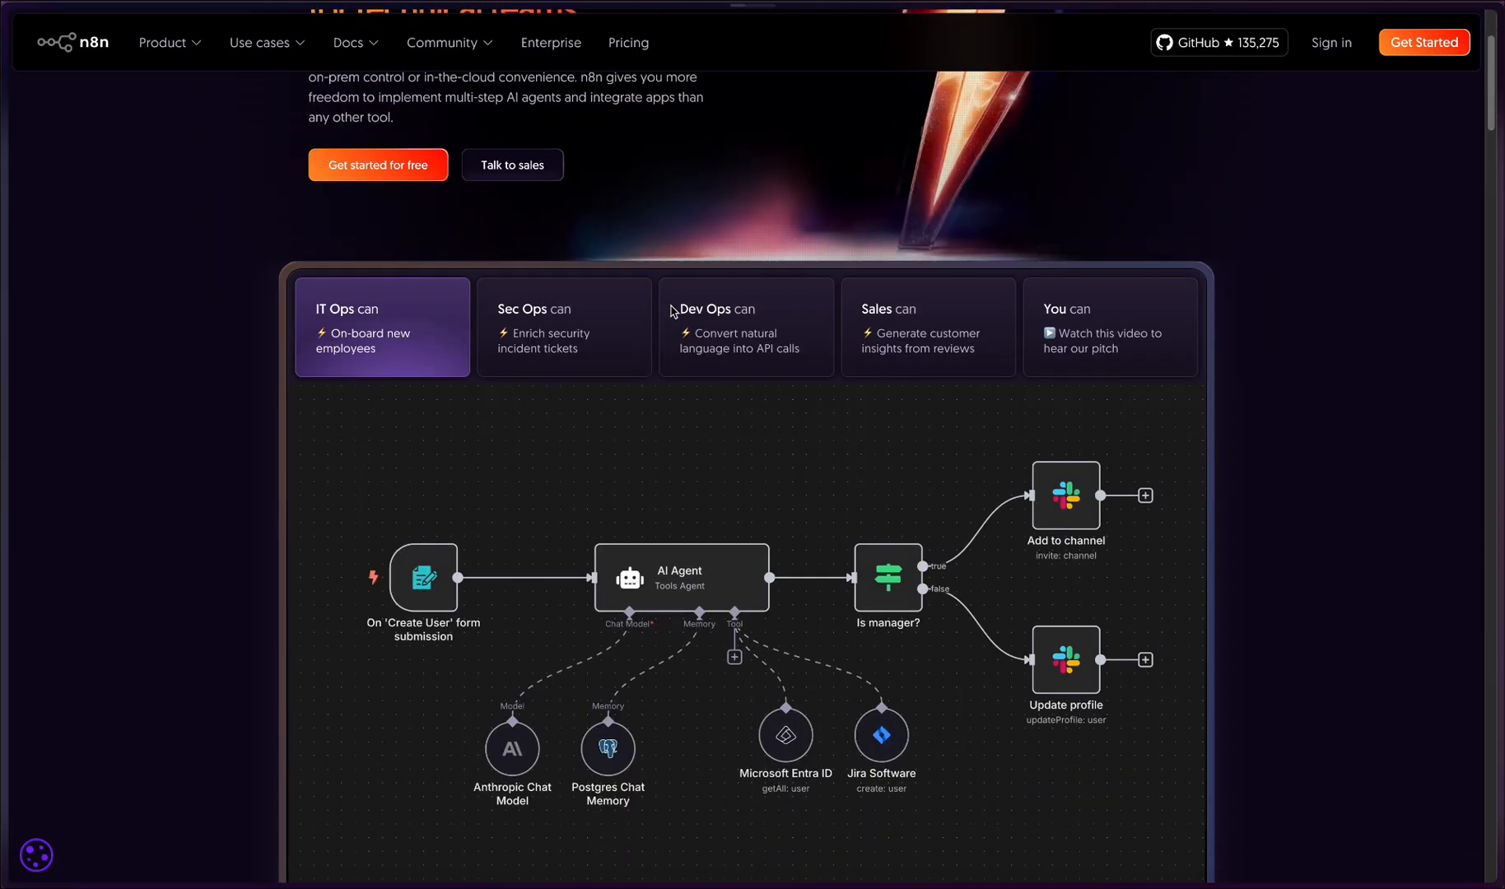
pyautogui.scroll(-4, 638, 375)
pyautogui.scroll(6, 642, 371)
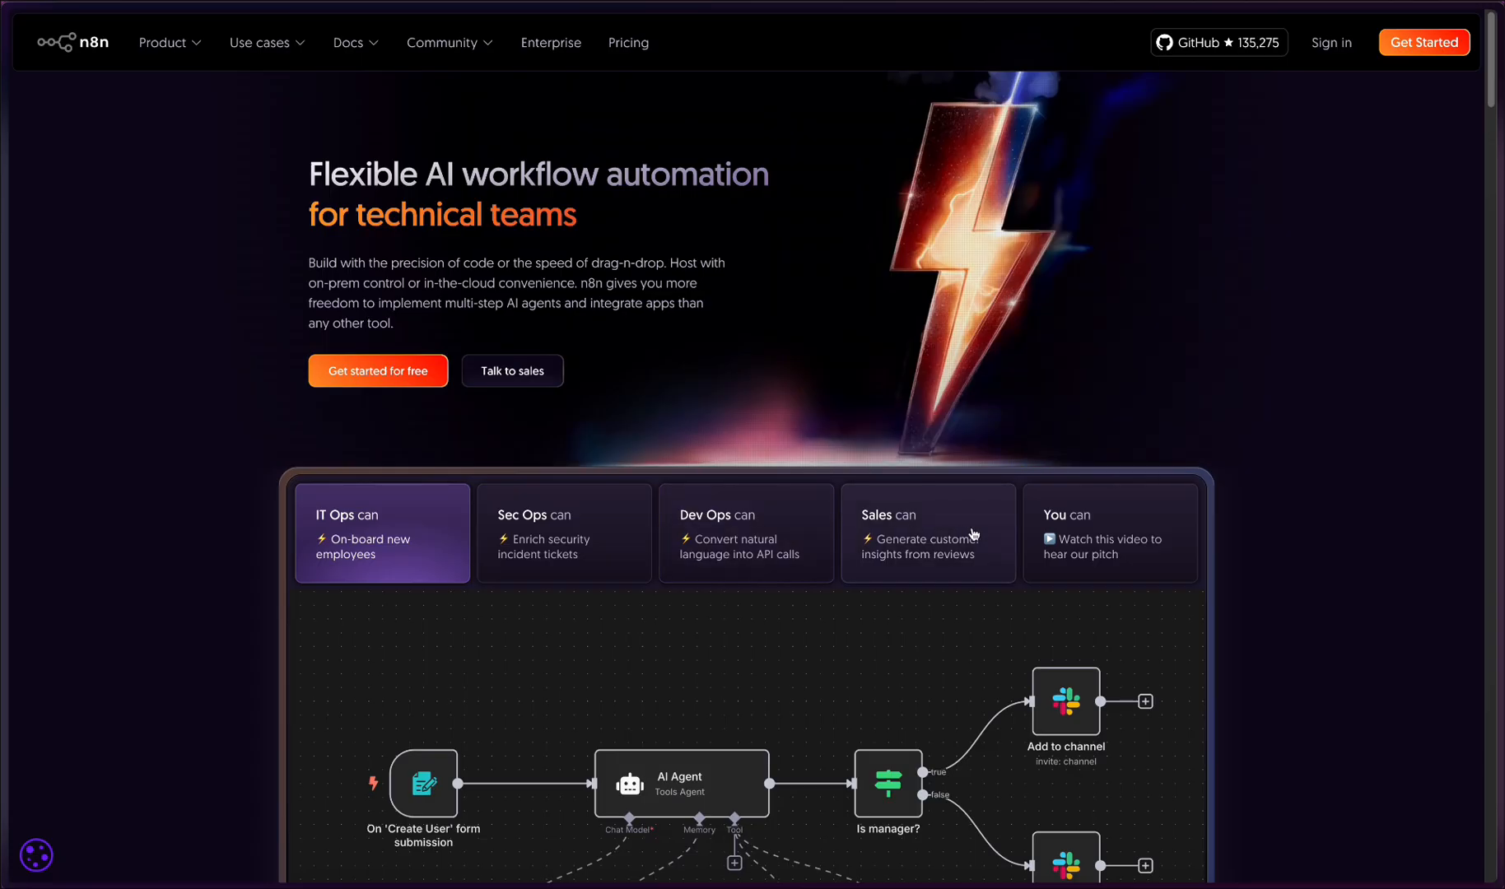
# - Return to the n8n workflow and close the new Google Sheets credential form without saving, going back to the node's parameters
pyautogui.moveTo(4, 540)
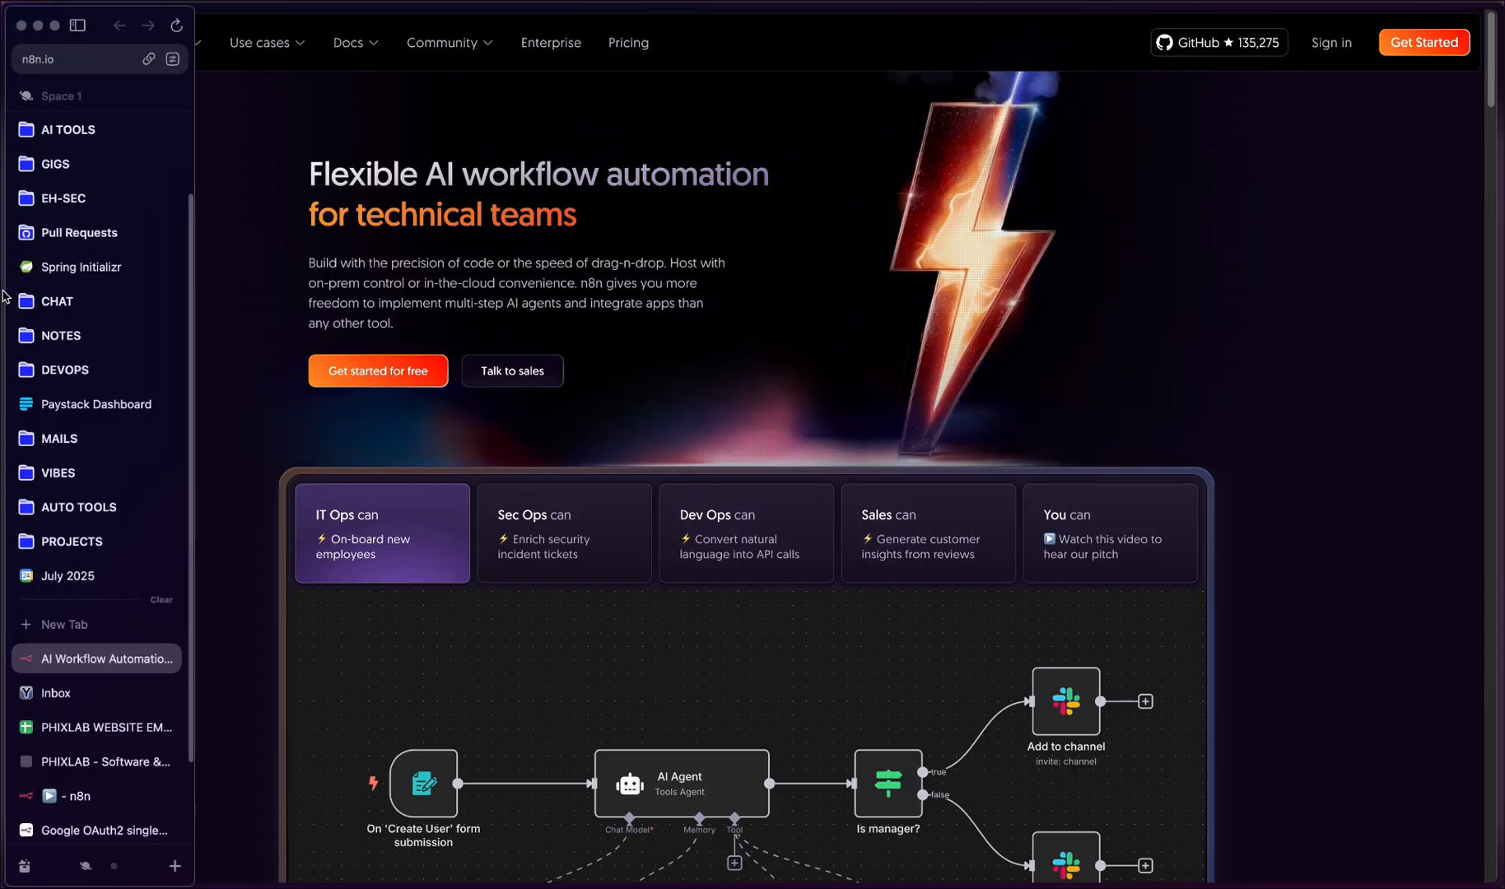
pyautogui.click(95, 800)
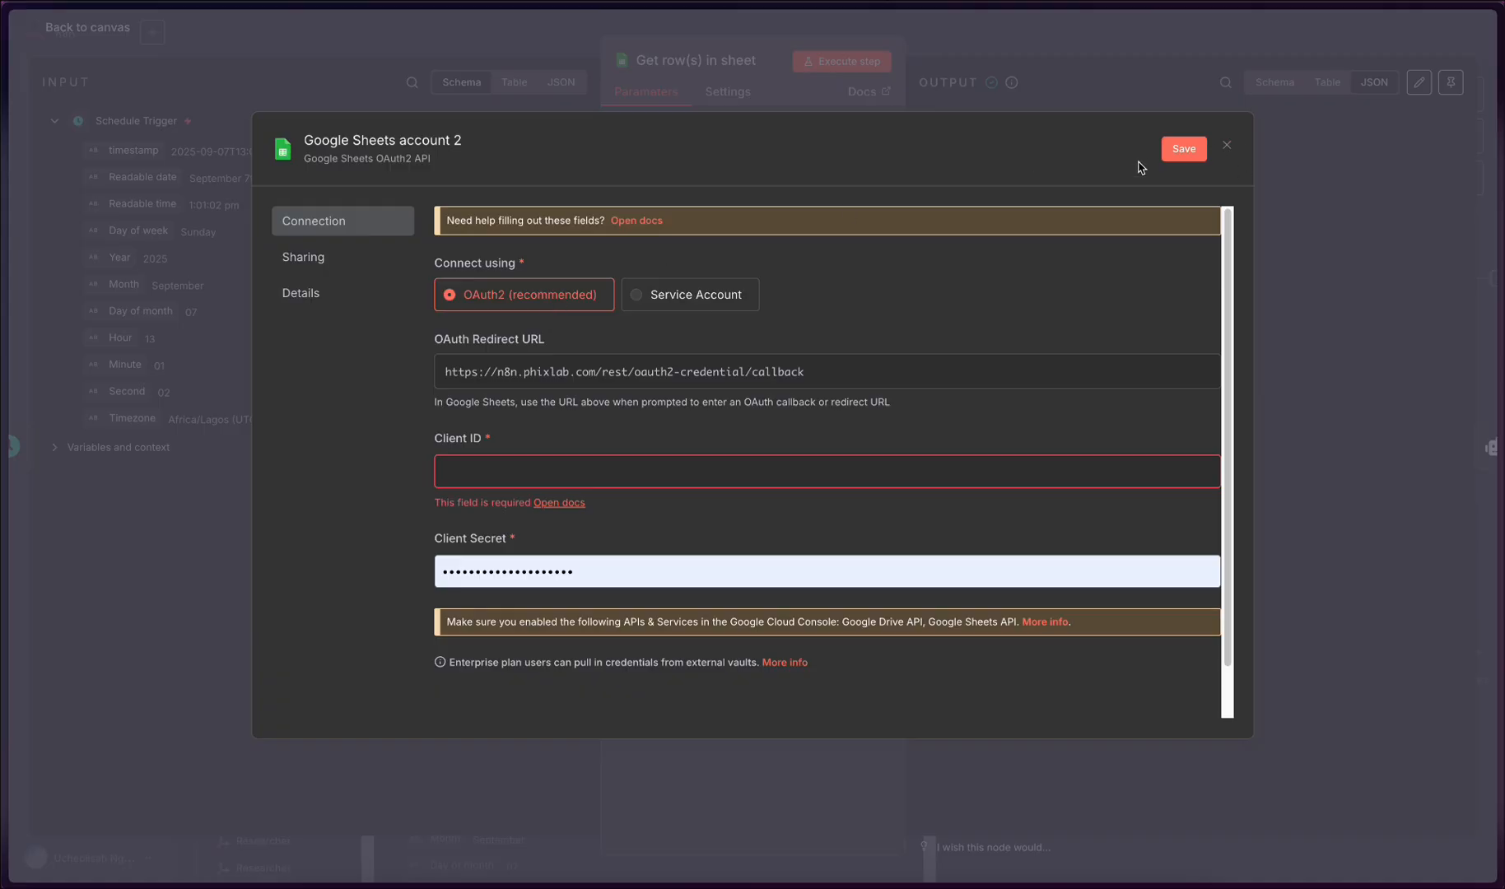
pyautogui.click(1227, 148)
pyautogui.click(802, 490)
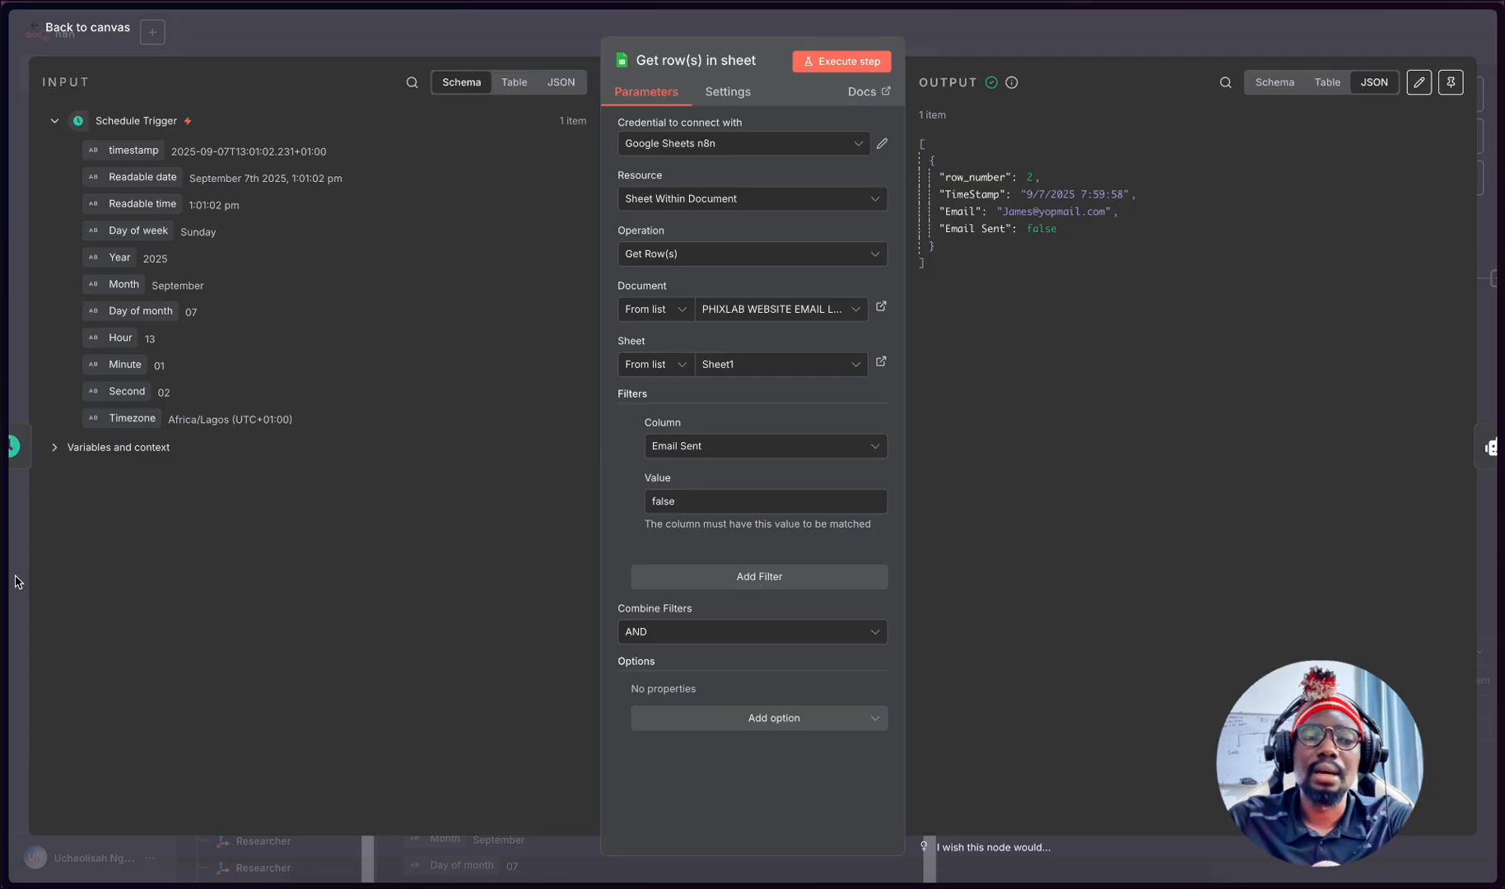
# - View Sheet1 of the PHIXLAB WEBSITE EMAIL LIST spreadsheet and switch back to the n8n.io homepage
pyautogui.moveTo(2, 582)
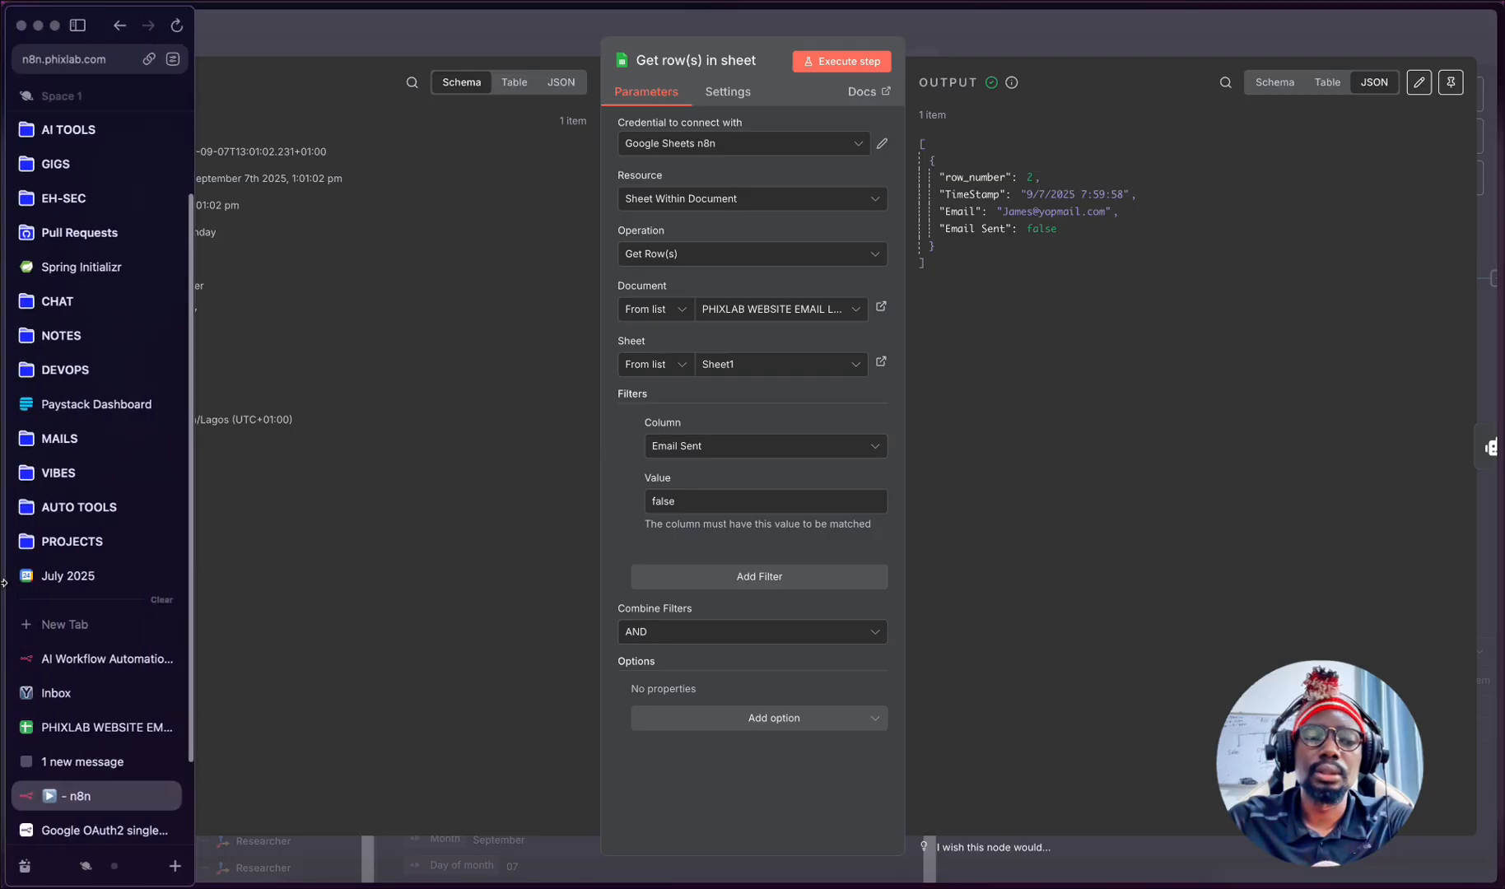
pyautogui.click(12, 726)
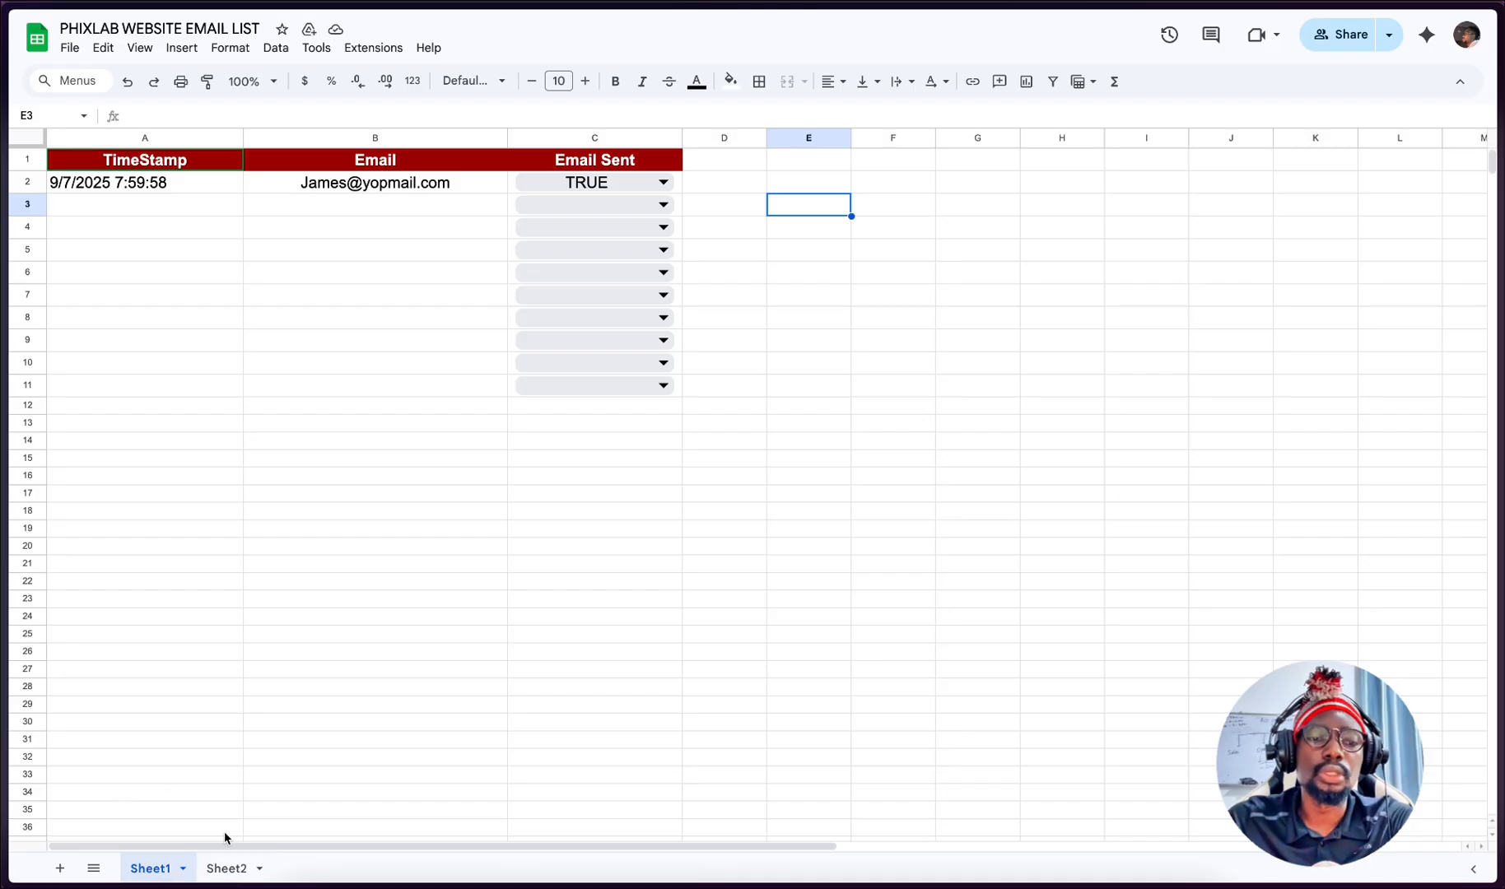
pyautogui.moveTo(4, 550)
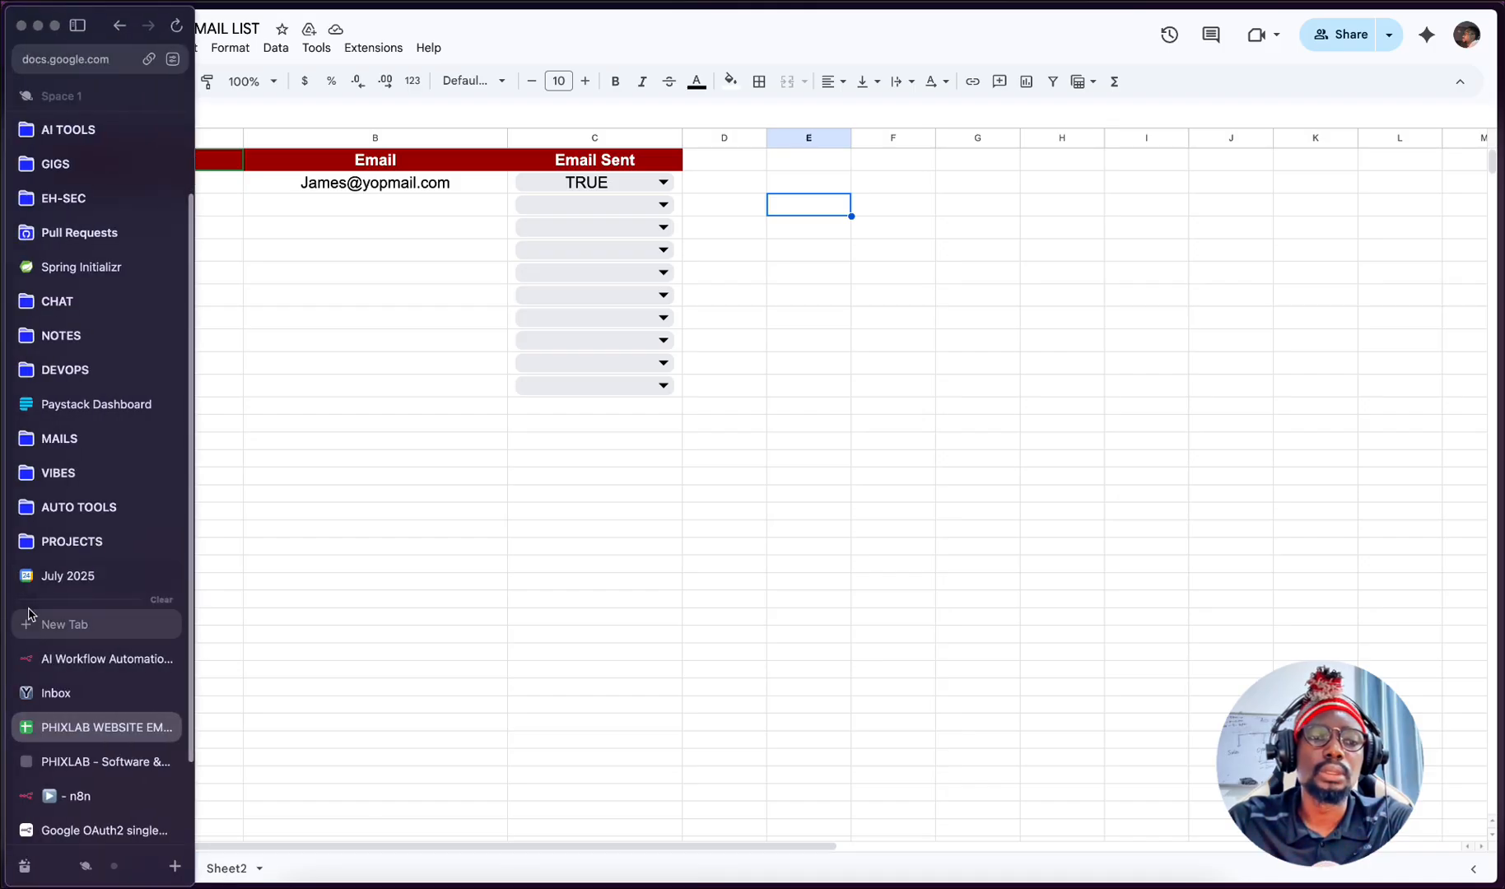
pyautogui.click(39, 663)
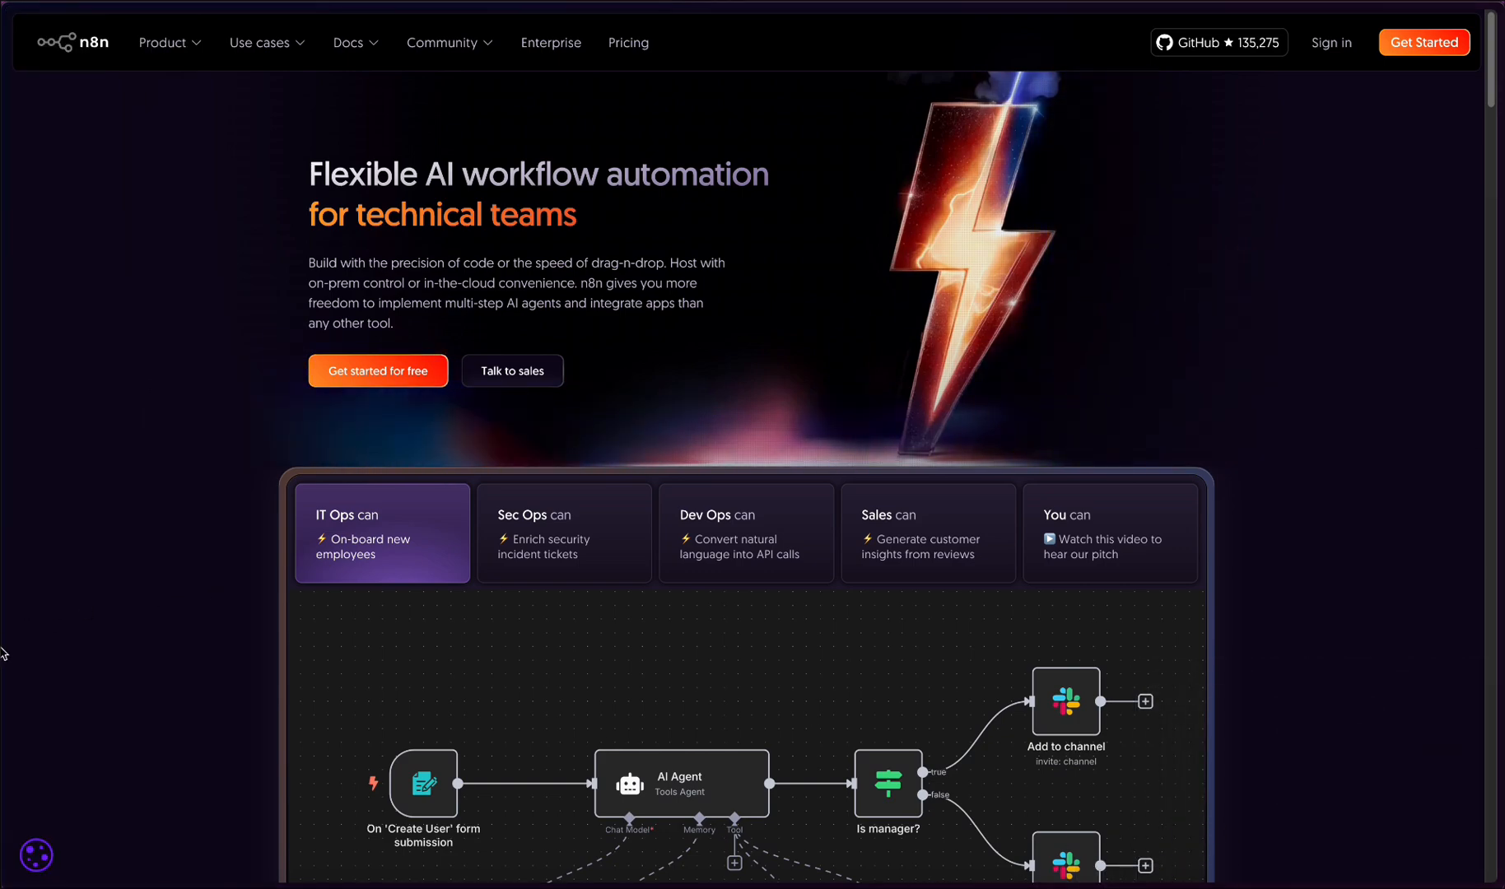
# - Return to the n8n workflow and highlight the Email Sent field in the Get row(s) in sheet output
pyautogui.moveTo(3, 700)
pyautogui.click(55, 765)
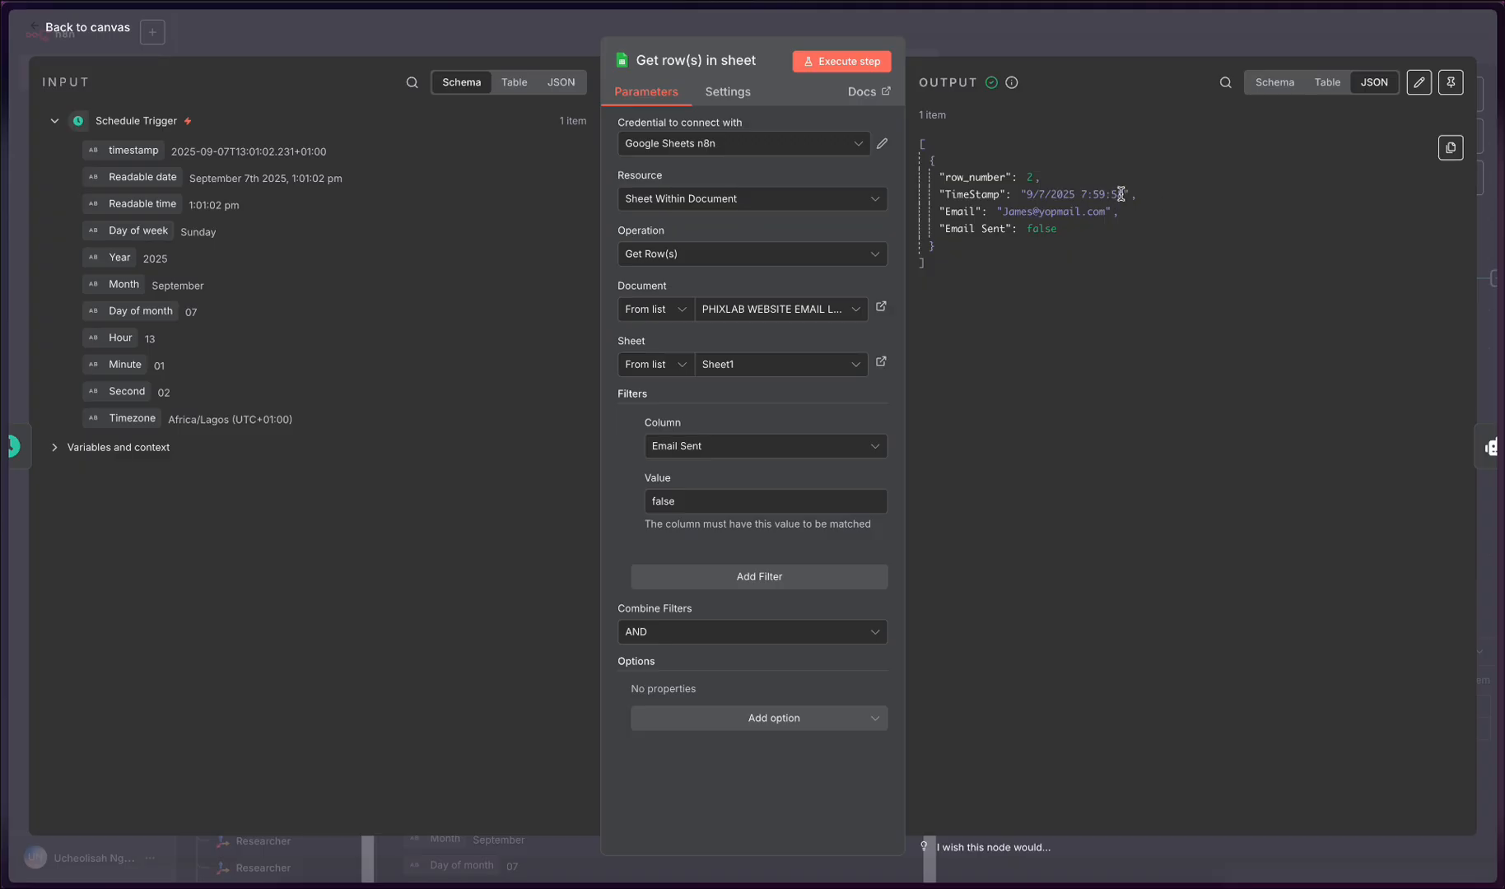
pyautogui.moveTo(1068, 226); pyautogui.dragTo(944, 230)
pyautogui.click(1076, 233)
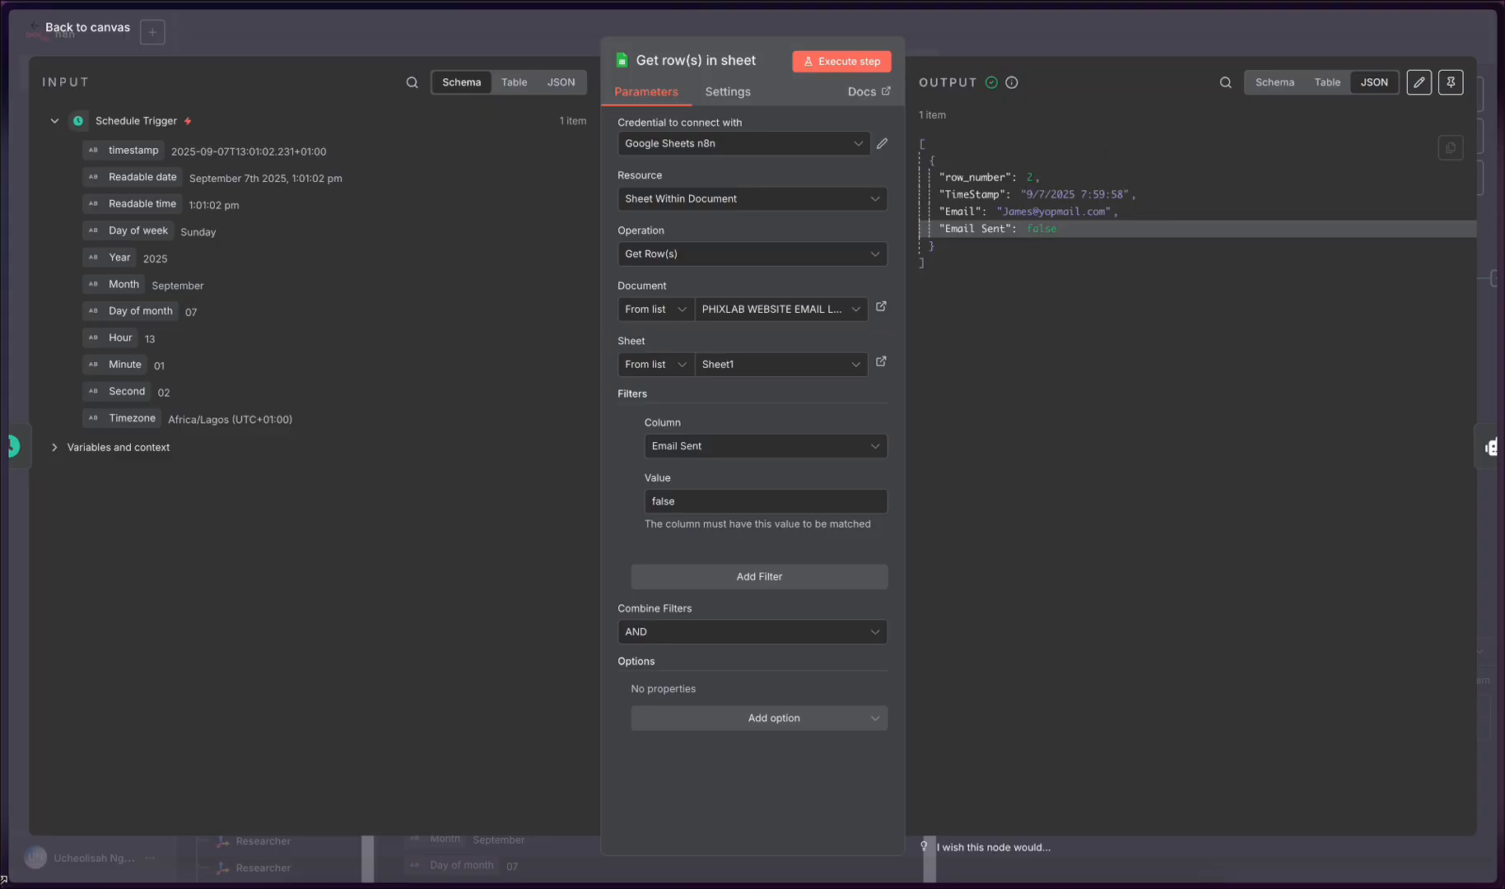
# - Check the Email Sent column in the PHIXLAB WEBSITE EMAIL LIST spreadsheet, then return to n8n and close the Get row(s) in sheet node
pyautogui.moveTo(37, 823)
pyautogui.click(91, 727)
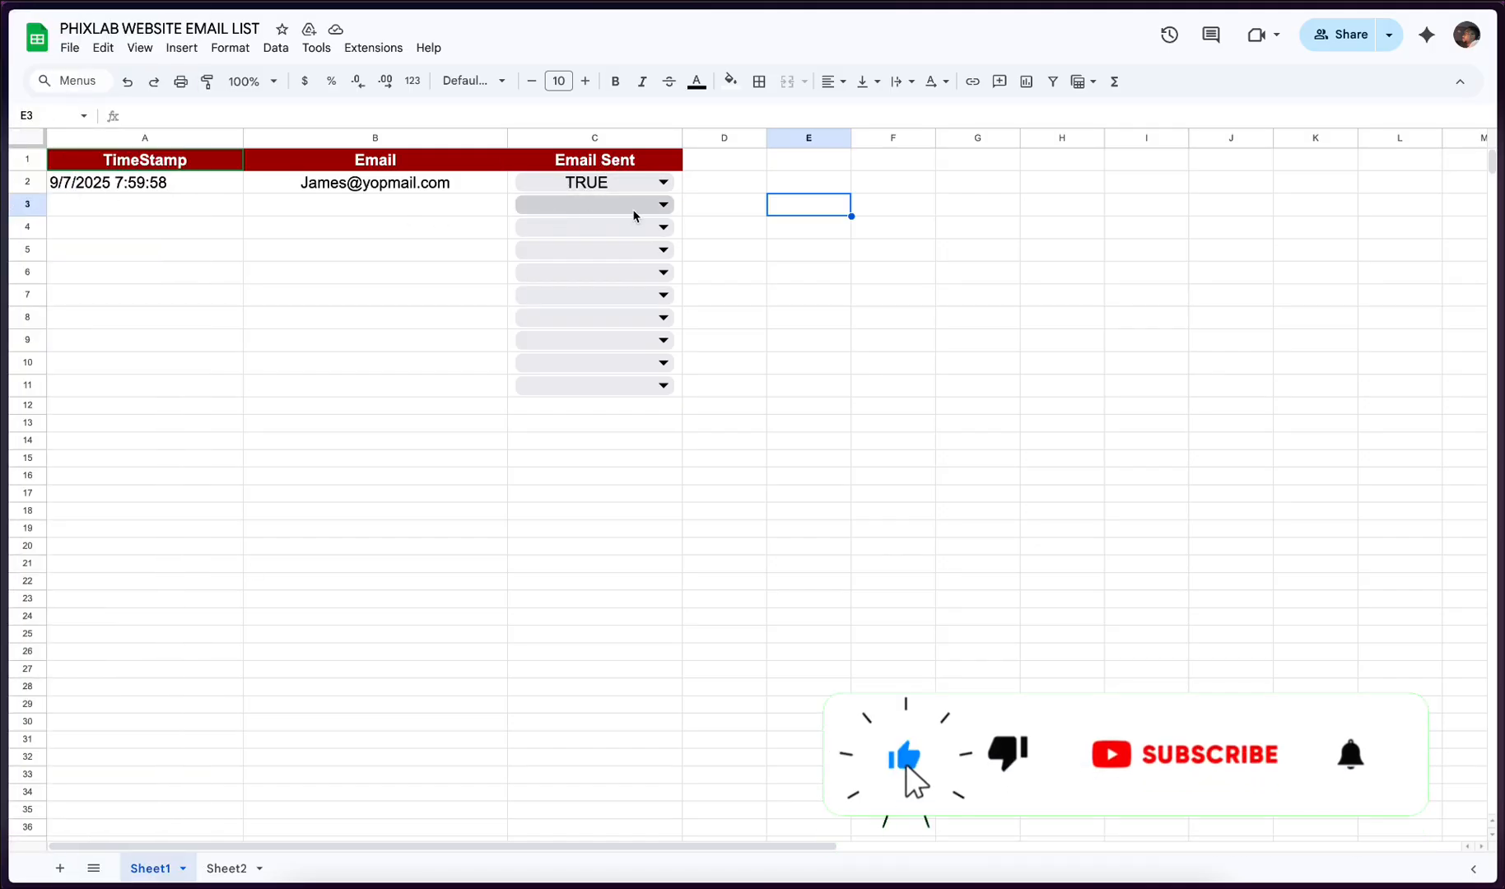
pyautogui.moveTo(133, 871)
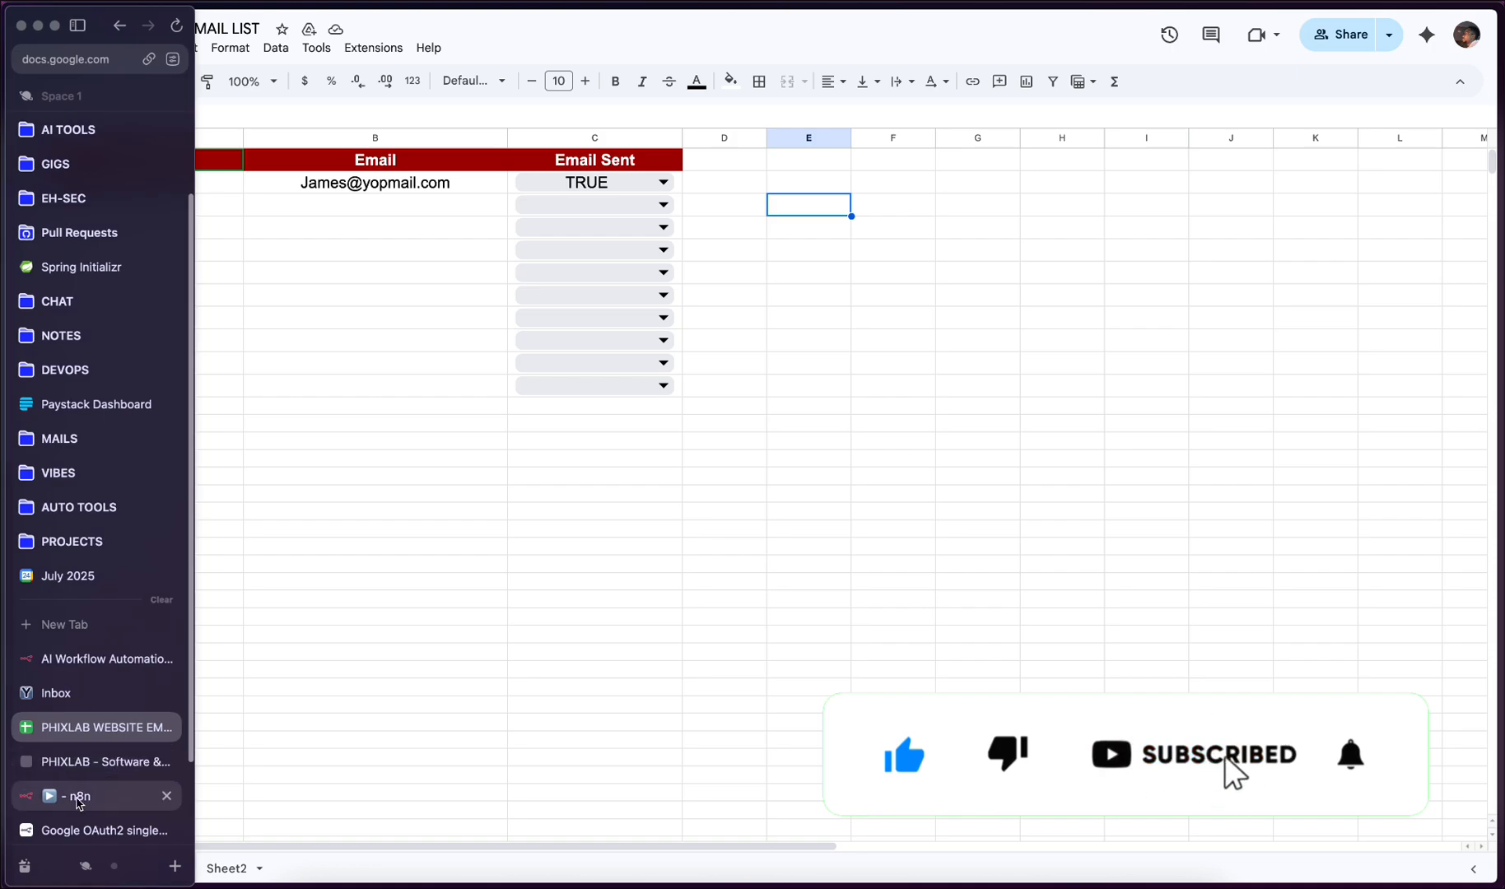
pyautogui.click(79, 796)
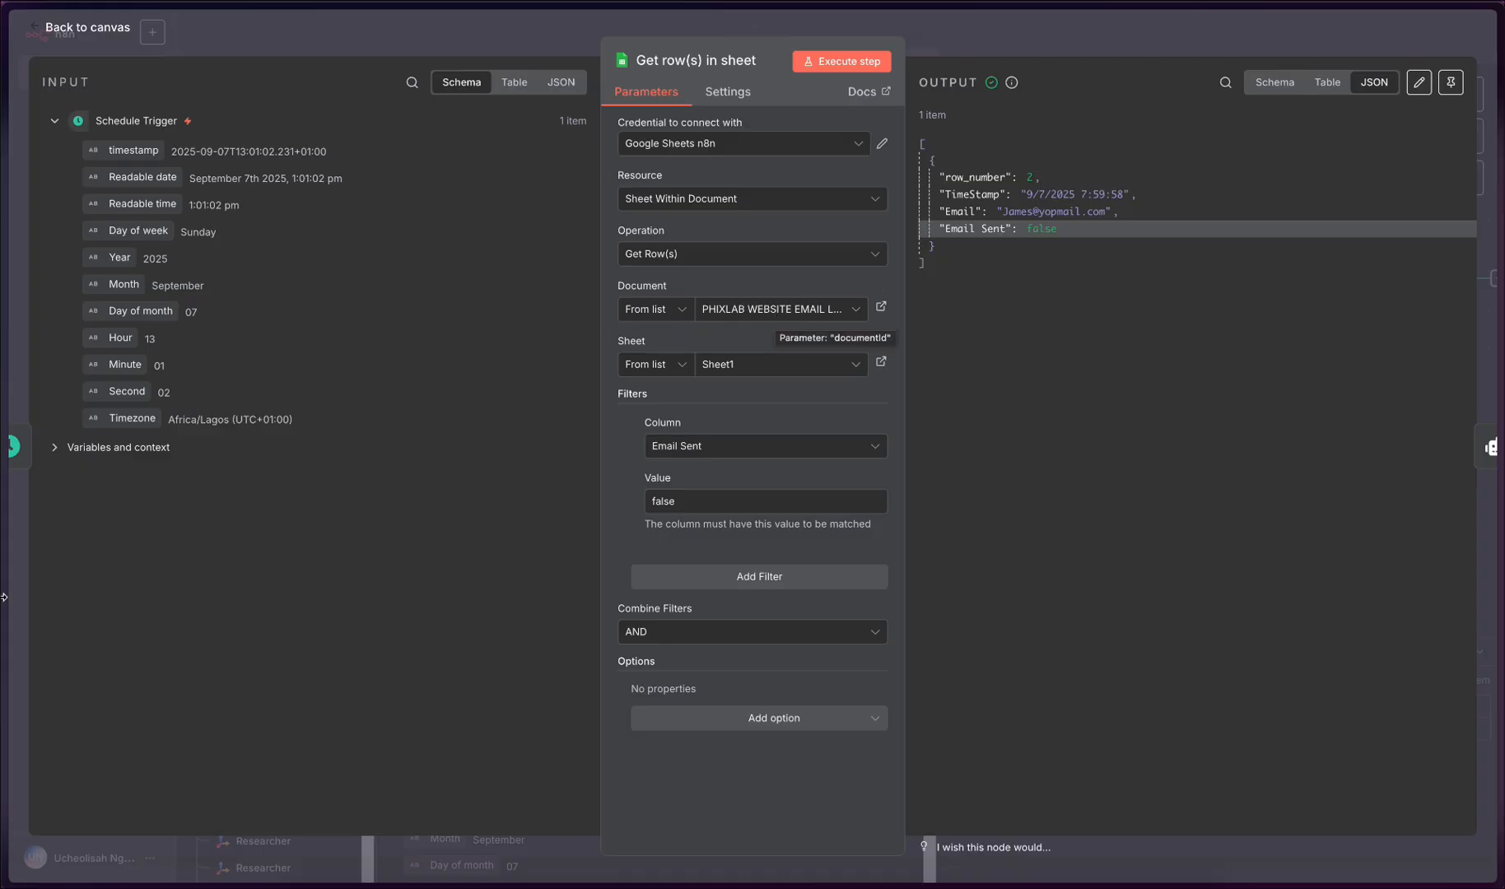
pyautogui.moveTo(12, 606)
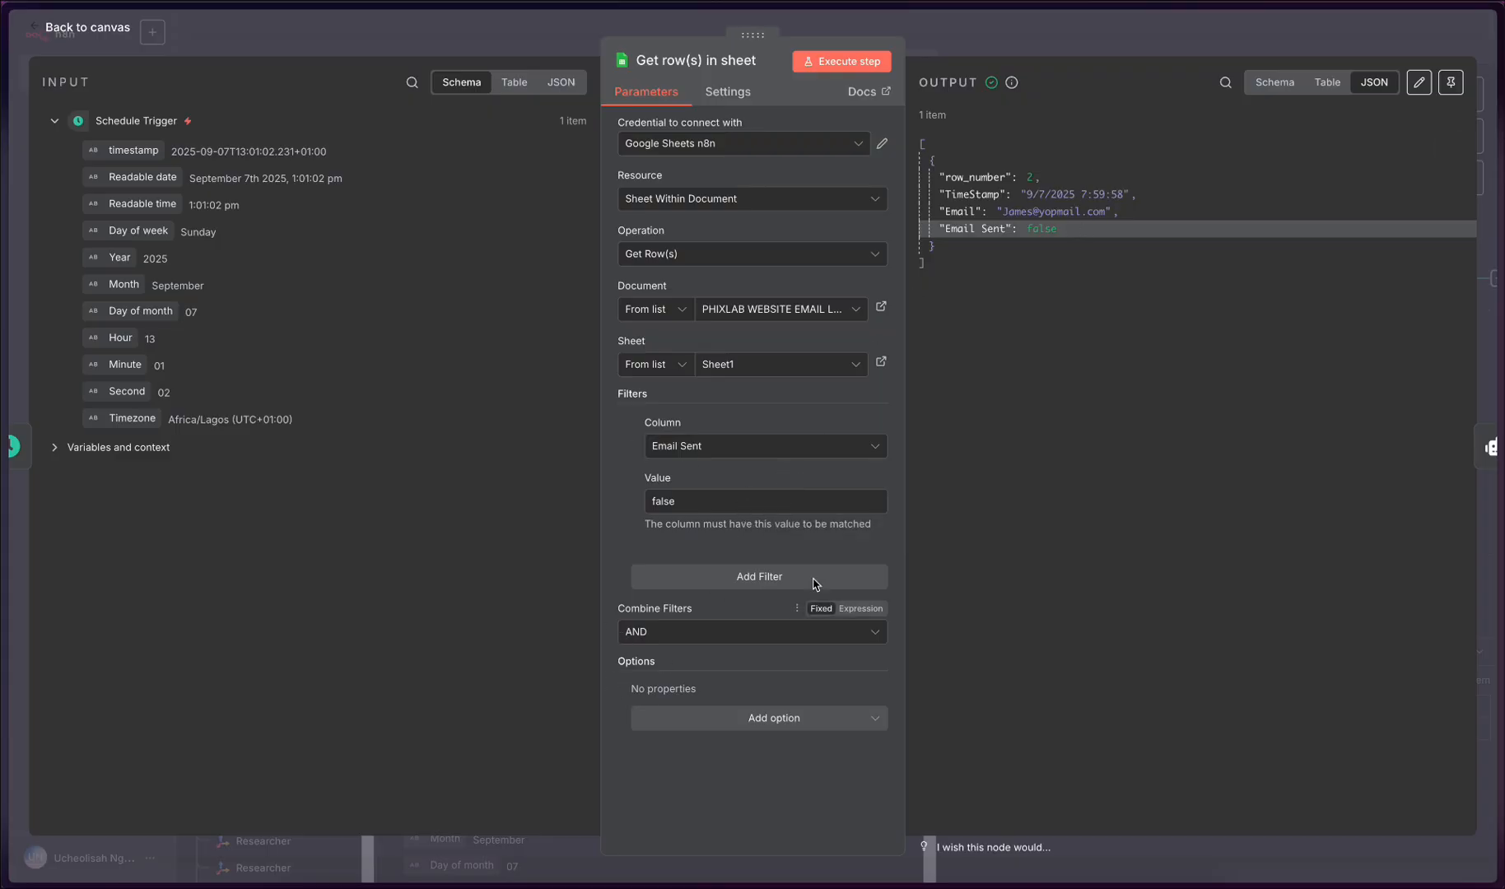
pyautogui.click(443, 37)
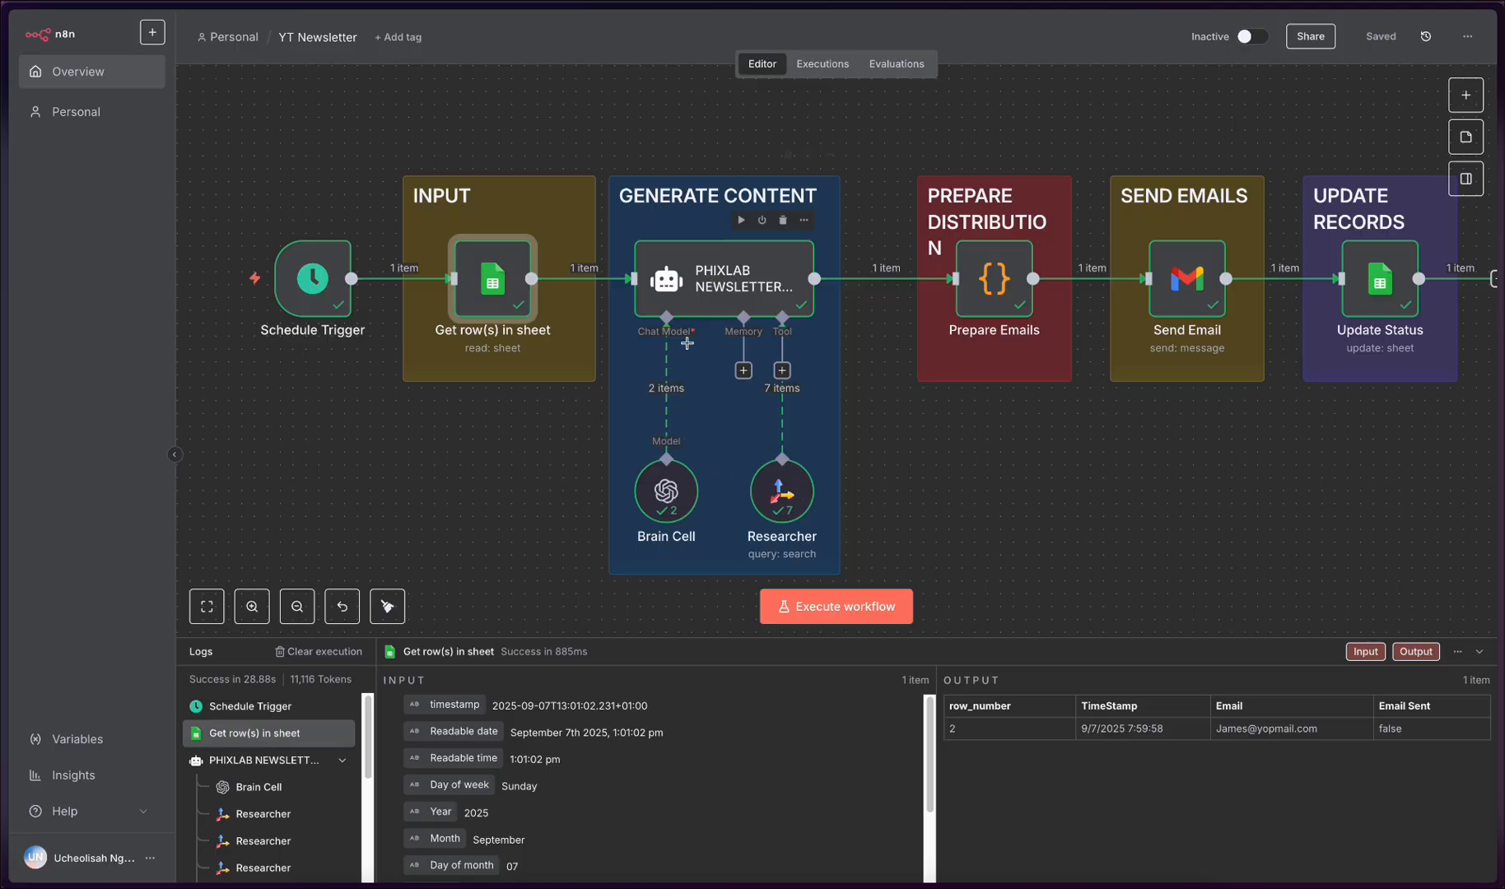
# - Start a new OpenAI credential from the Brain Cell node and paste the API key into its form
pyautogui.doubleClick(667, 494)
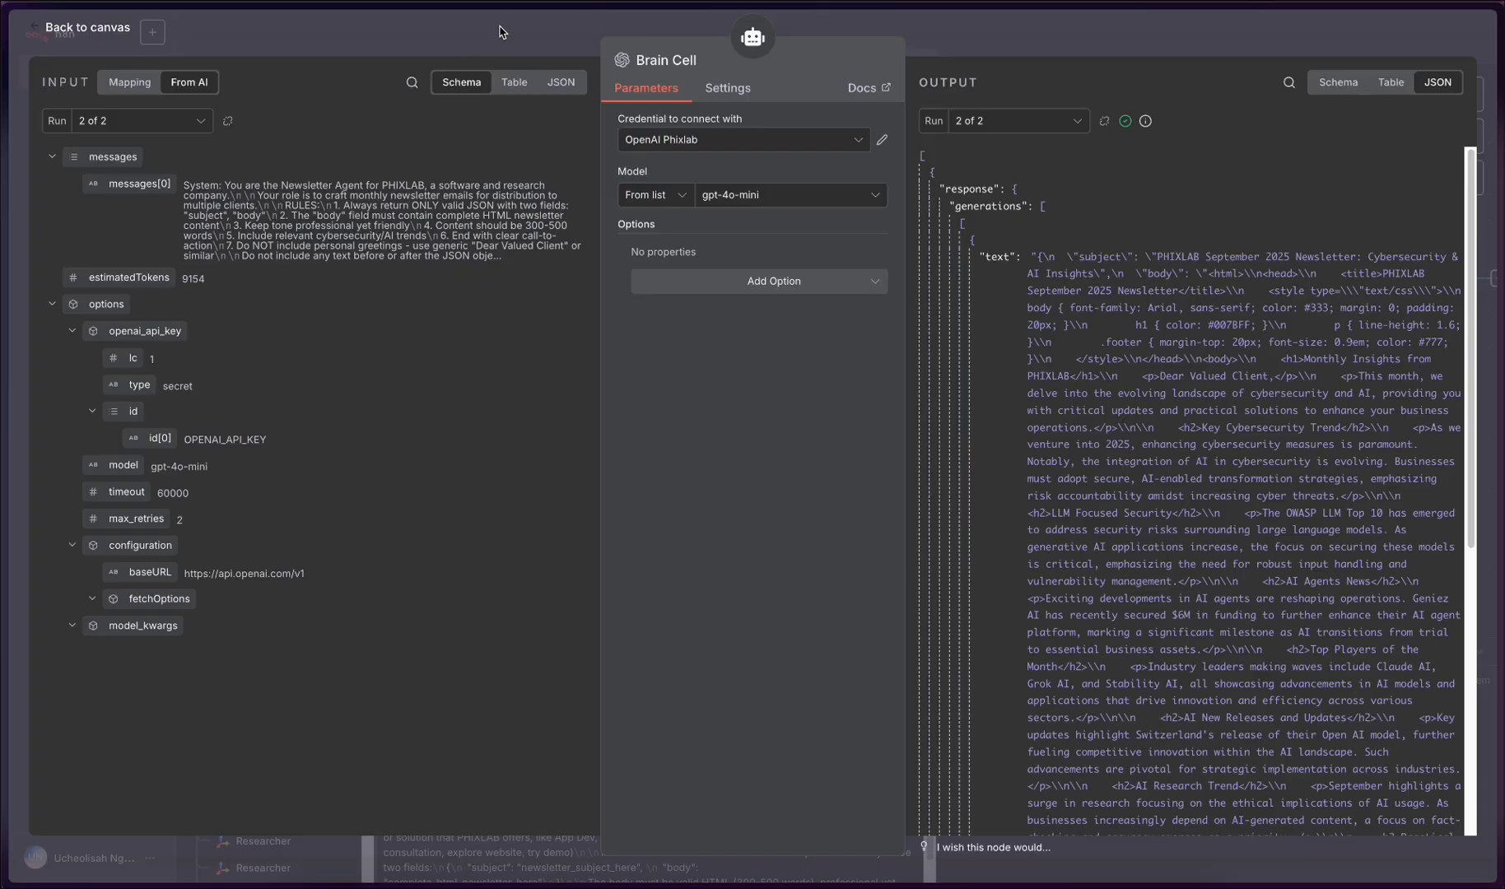
pyautogui.click(836, 137)
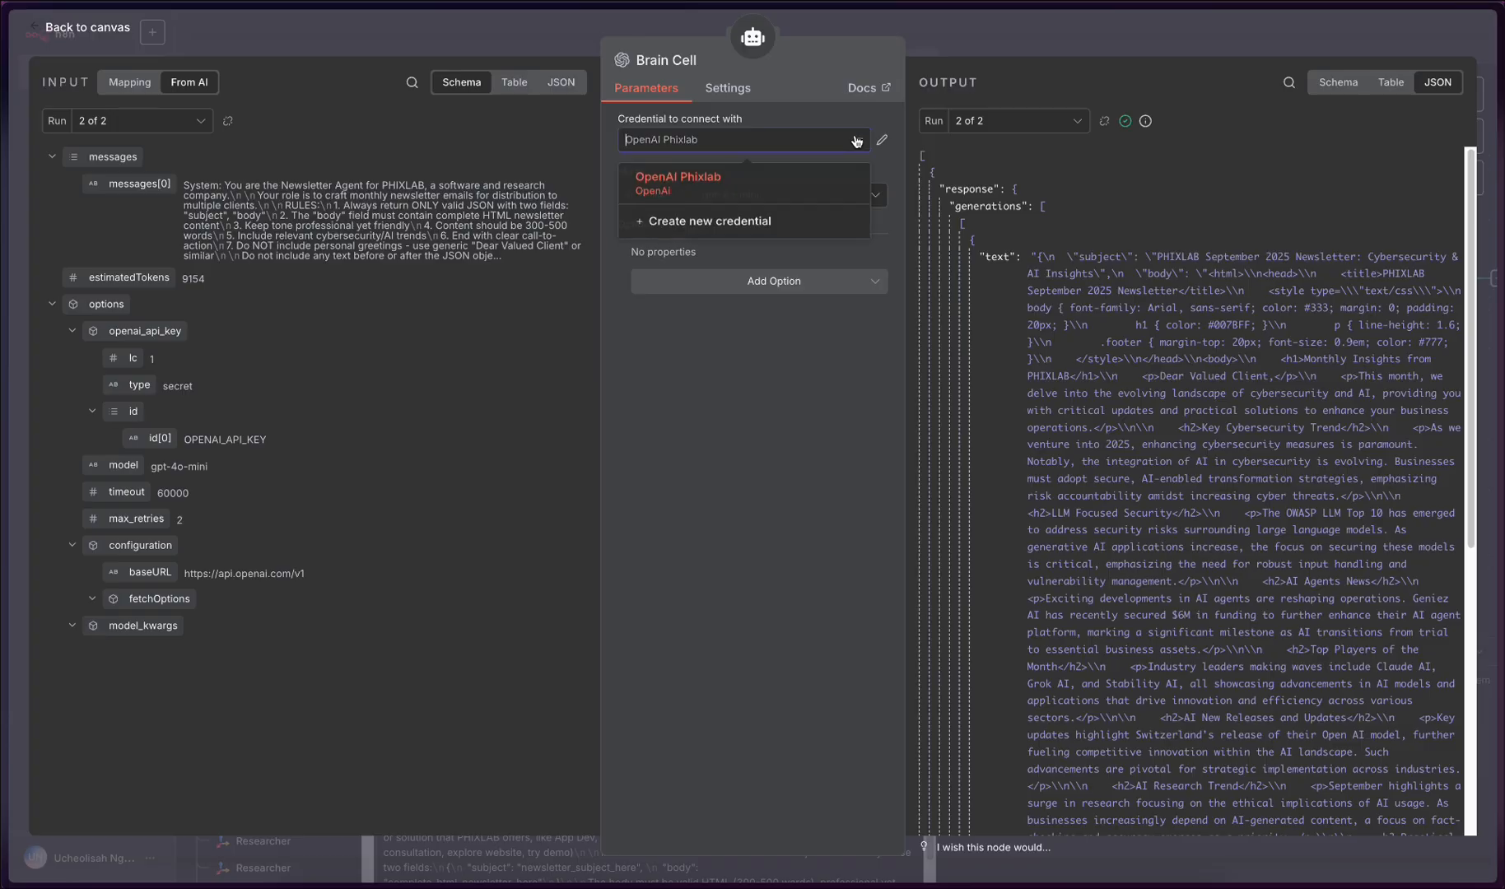
pyautogui.click(748, 237)
pyautogui.click(666, 299)
pyautogui.hotkey('ctrl', 'v')
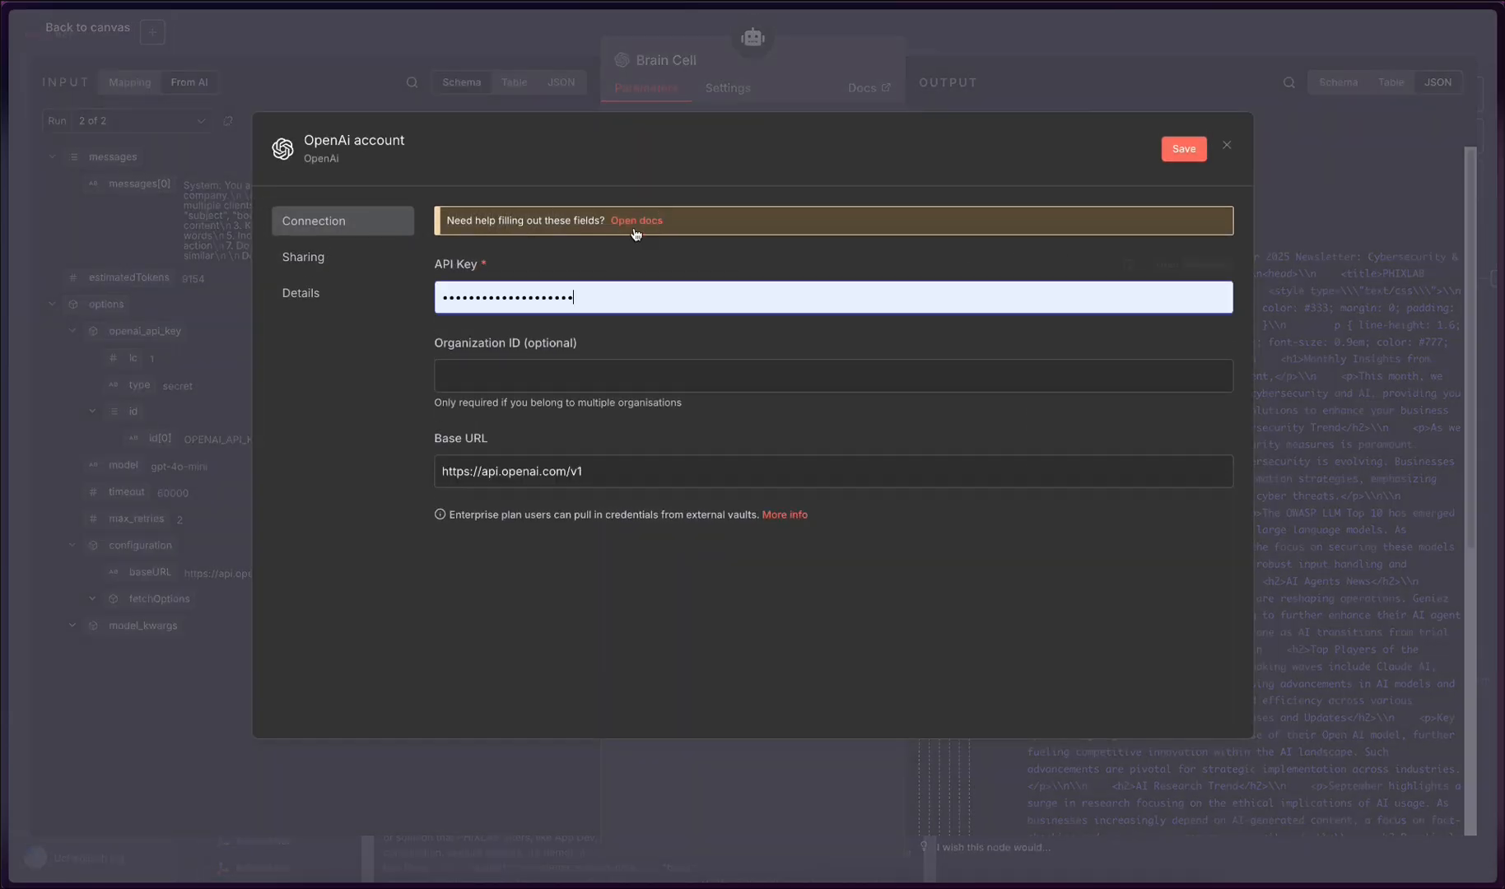
# - Discard the new OpenAI credential without saving and close the Brain Cell node
pyautogui.click(1227, 145)
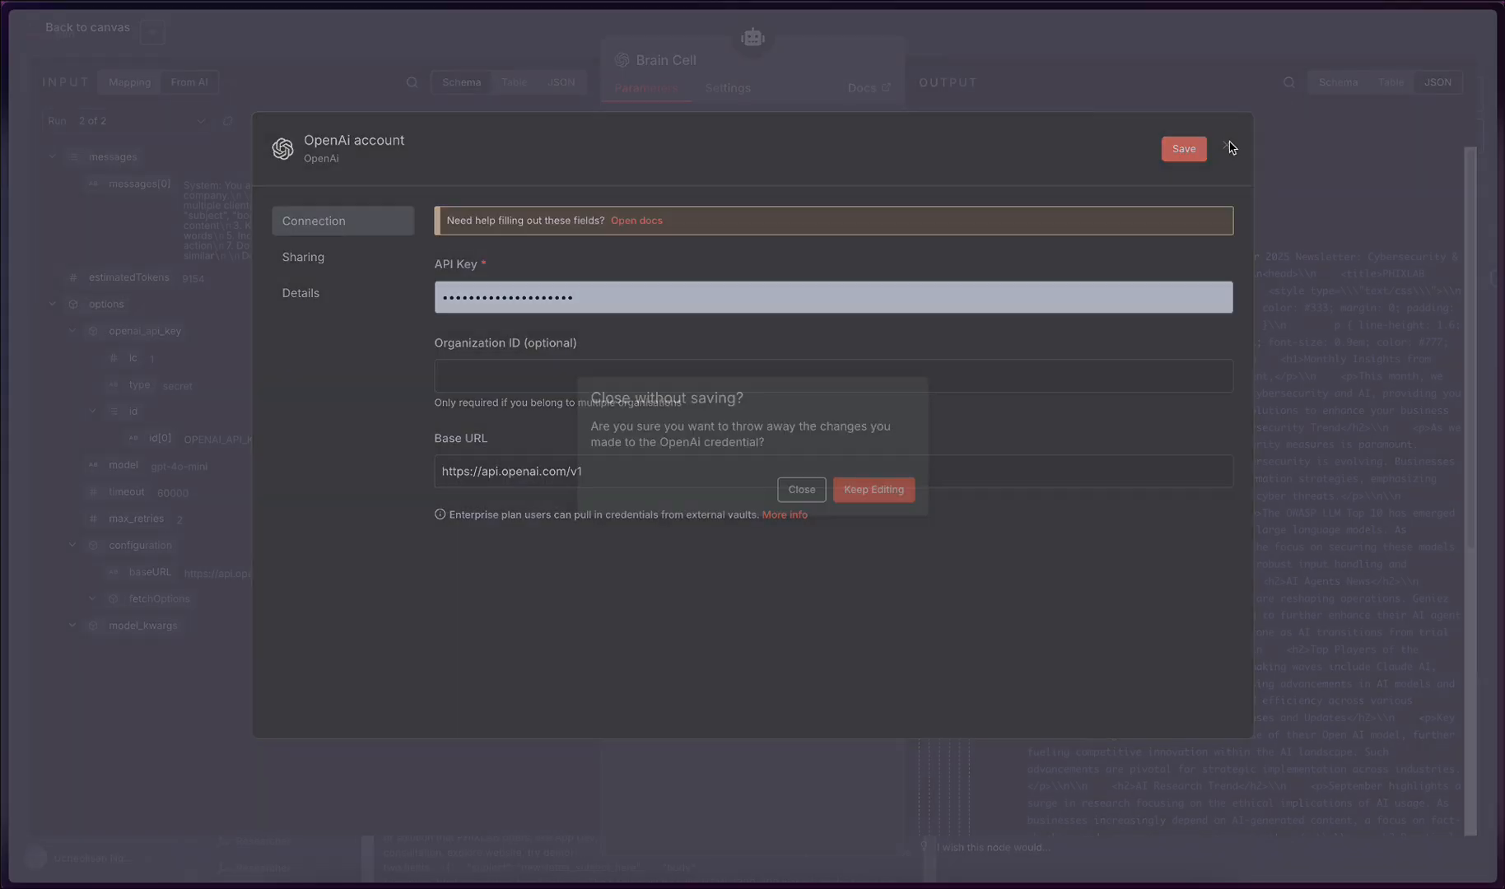
pyautogui.click(802, 490)
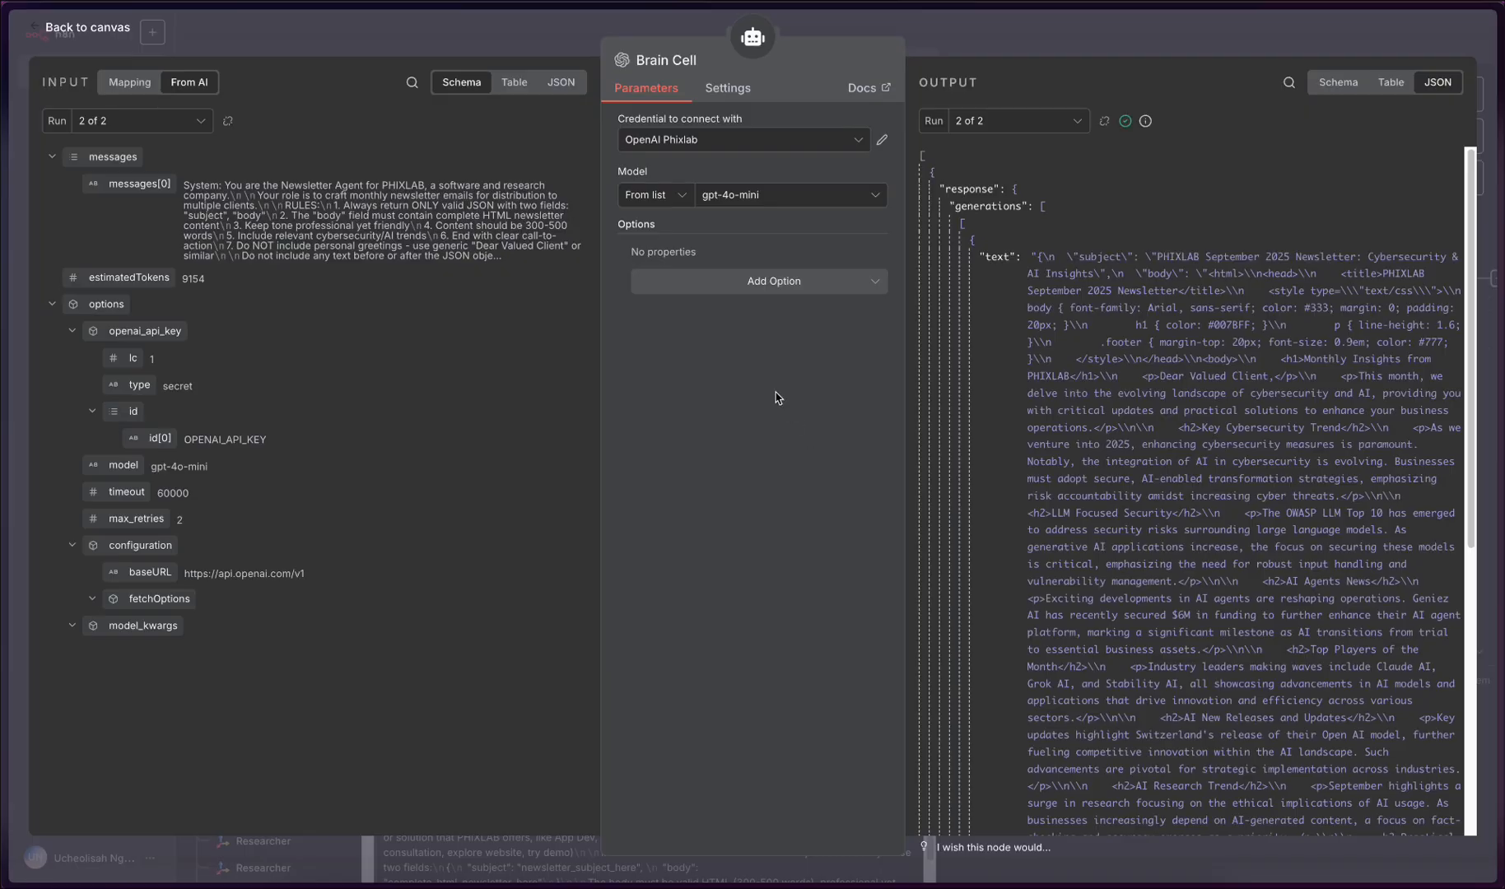
pyautogui.click(467, 38)
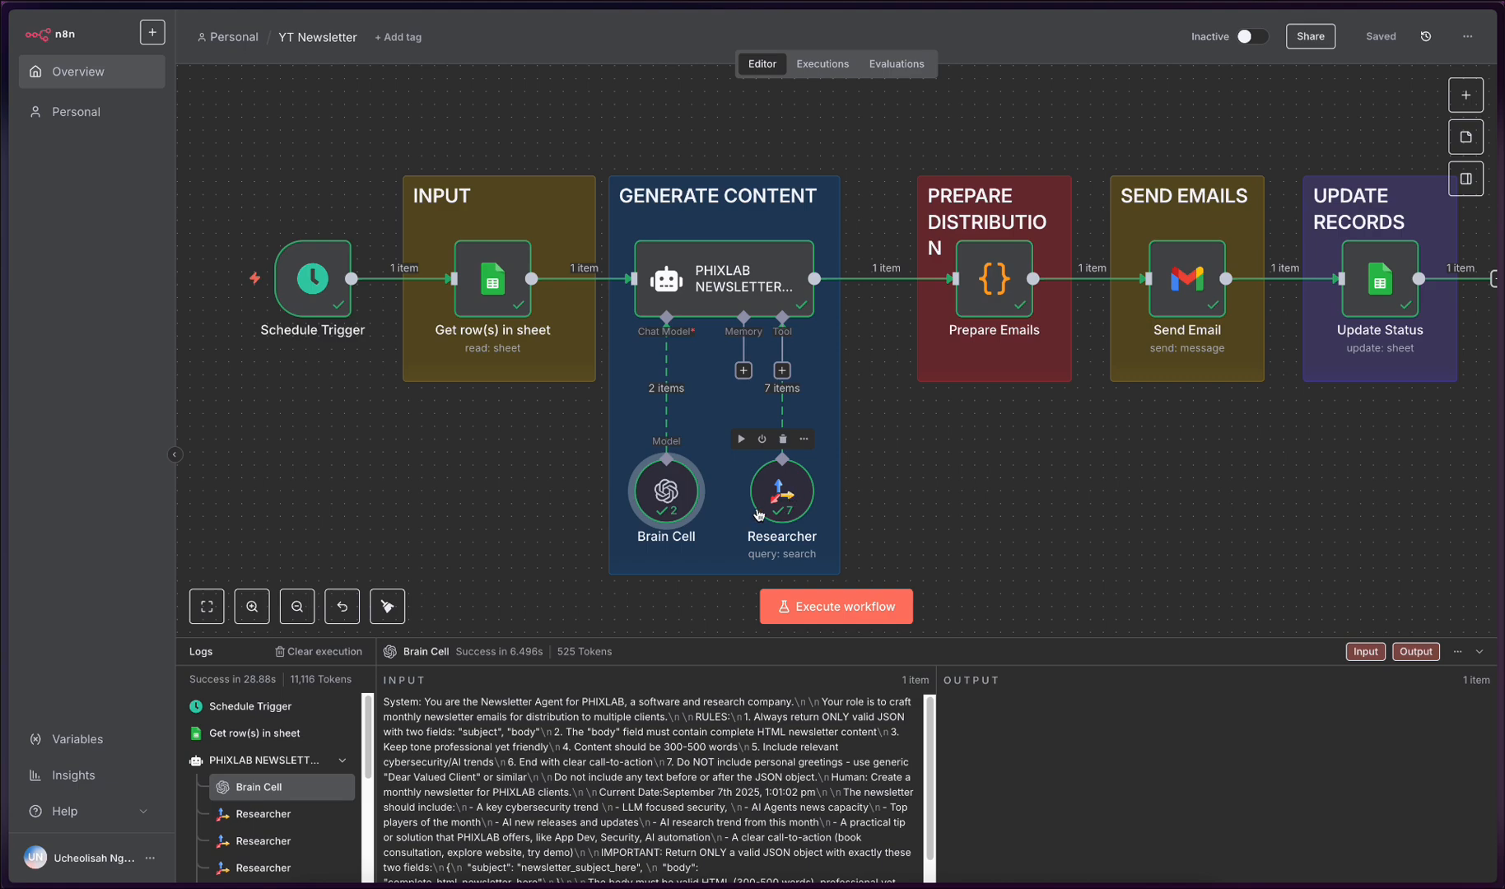
# - Open the Researcher node, look at its Tavily account credential, and return to the canvas
pyautogui.click(789, 494)
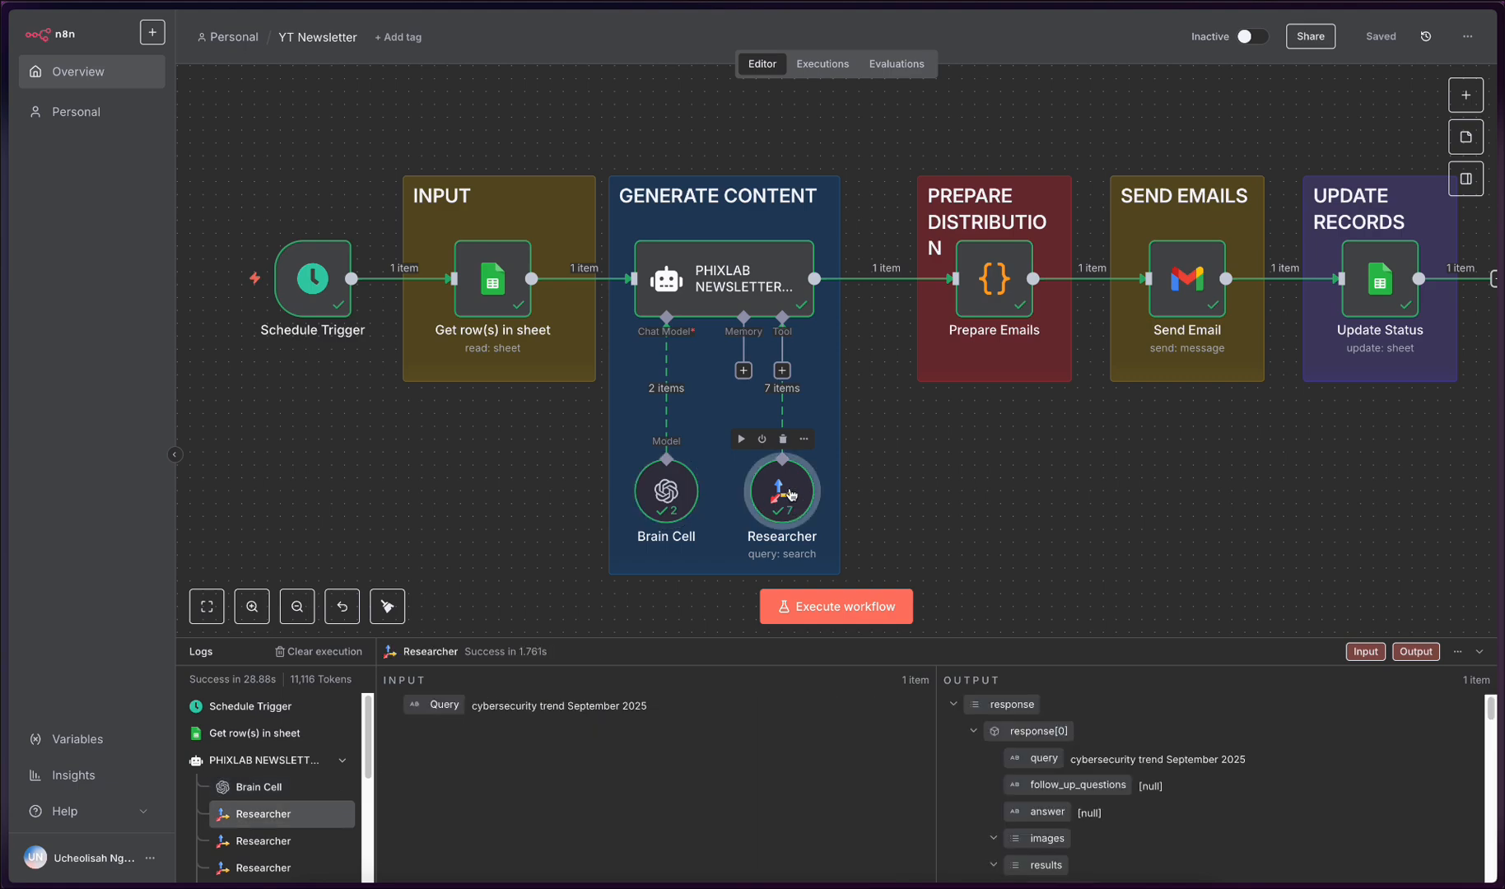
pyautogui.doubleClick(789, 494)
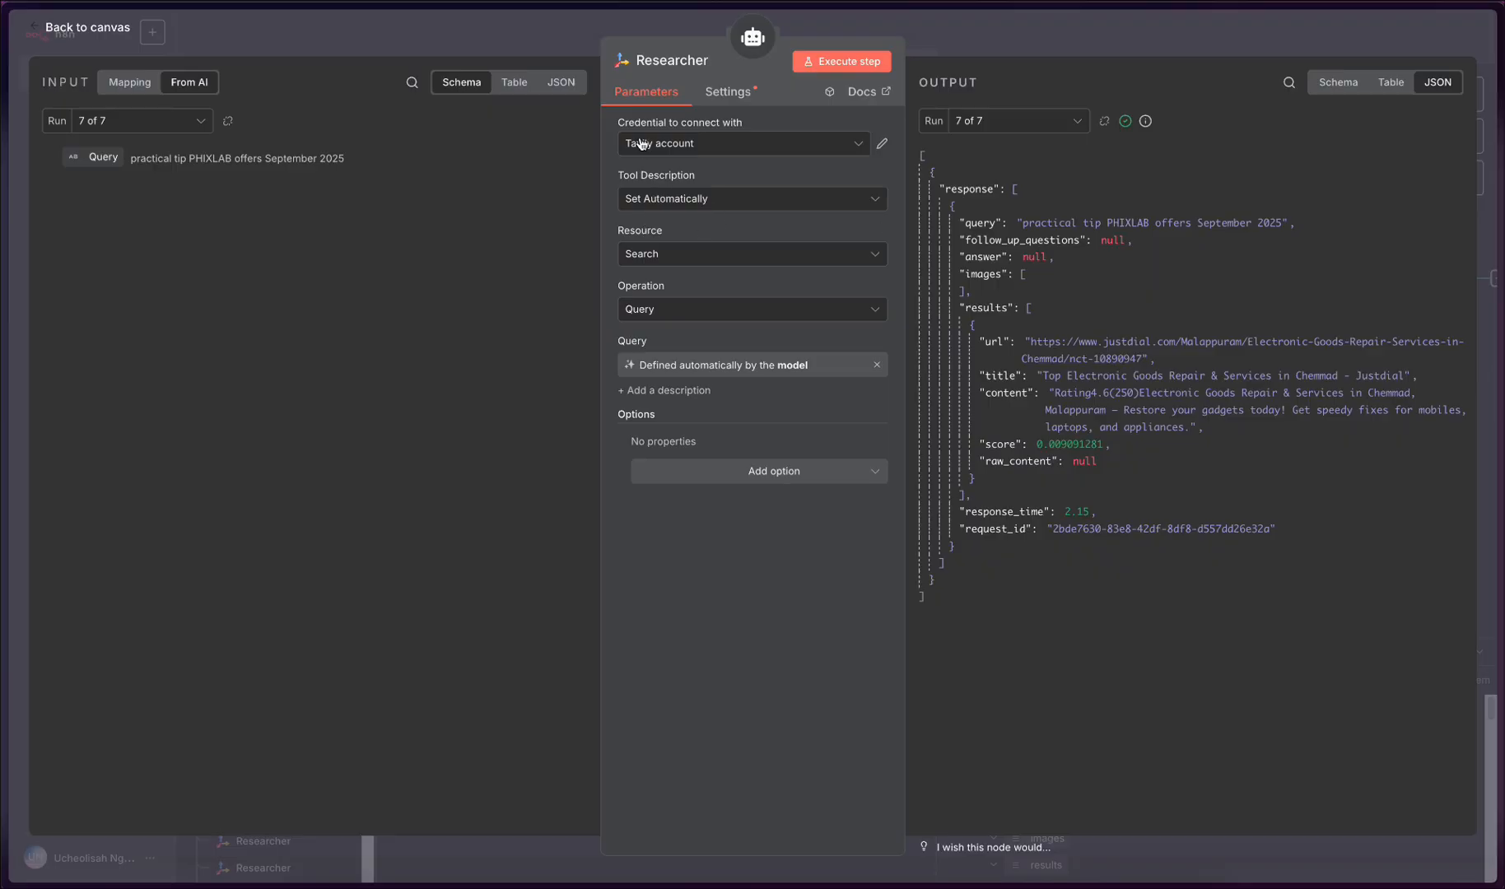
pyautogui.click(765, 145)
pyautogui.click(494, 37)
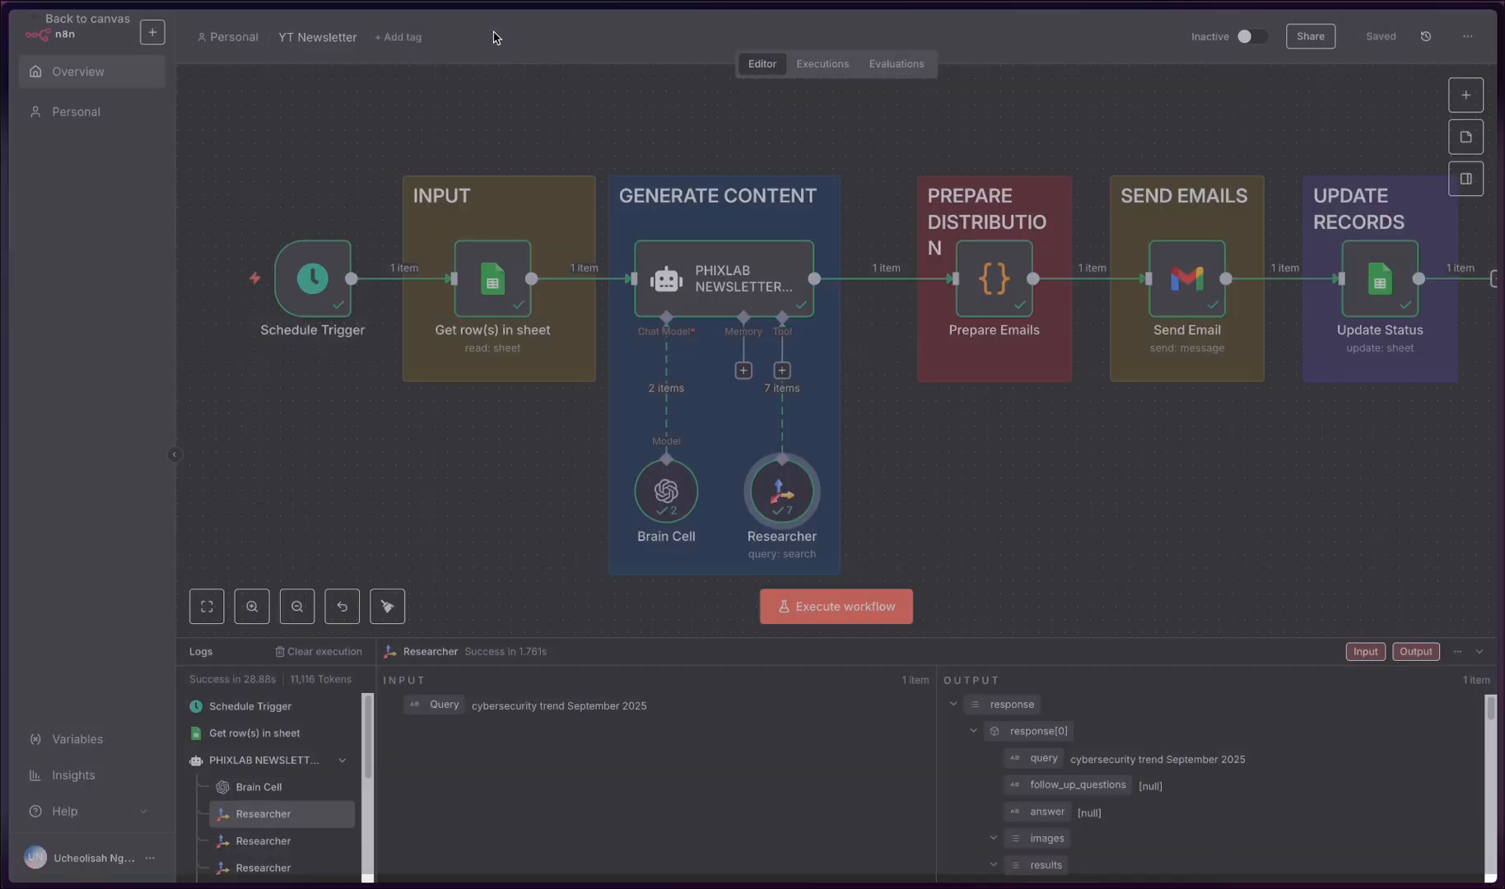
pyautogui.moveTo(10, 405)
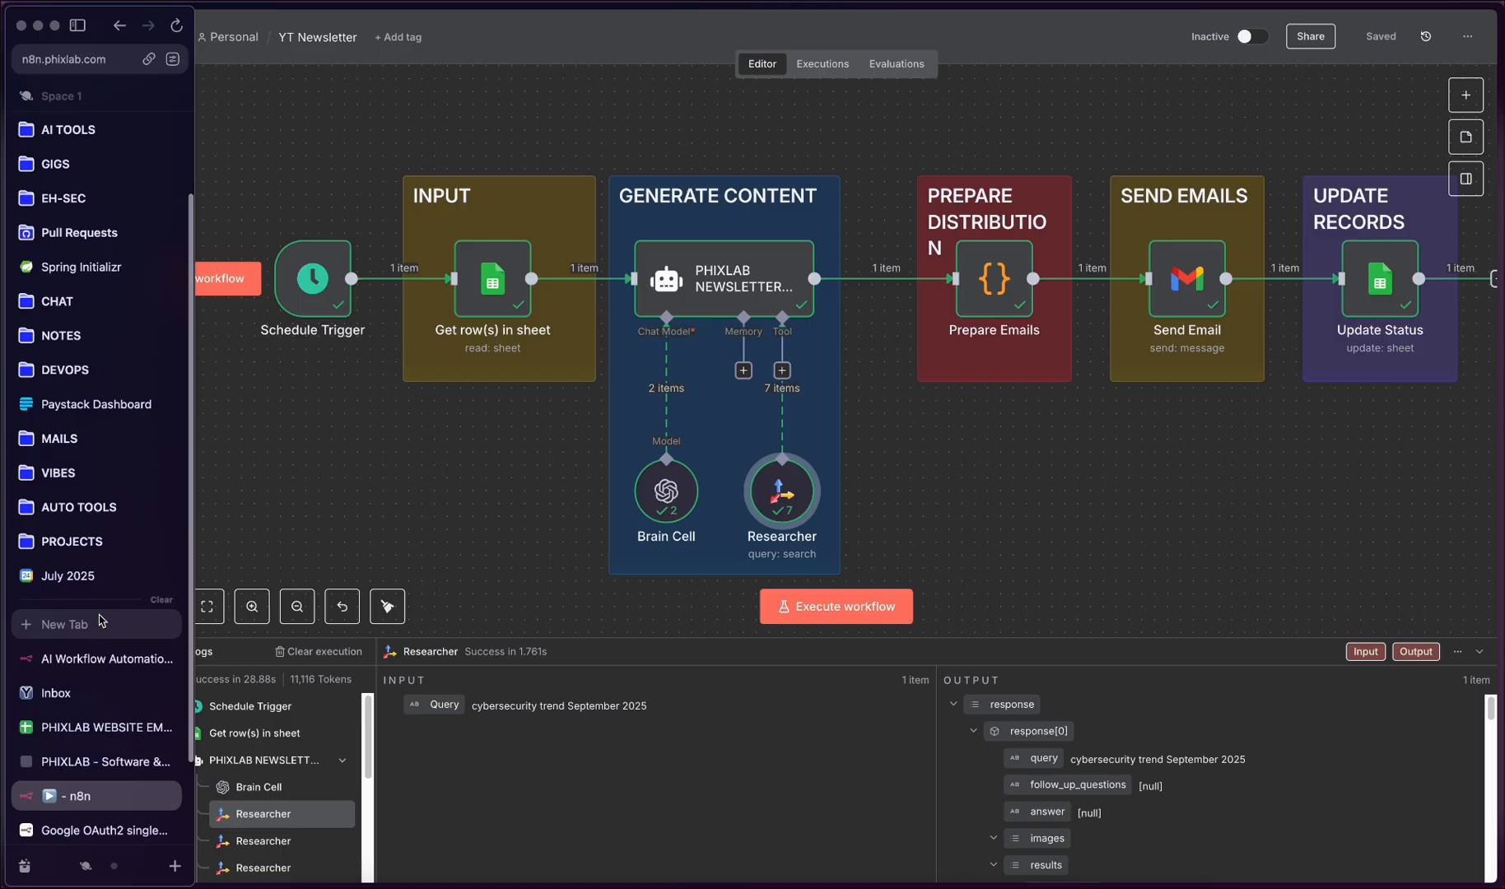
# - Reopen the Researcher node and view the output of run 1 of 7, followed by run 2 of 7
pyautogui.doubleClick(777, 487)
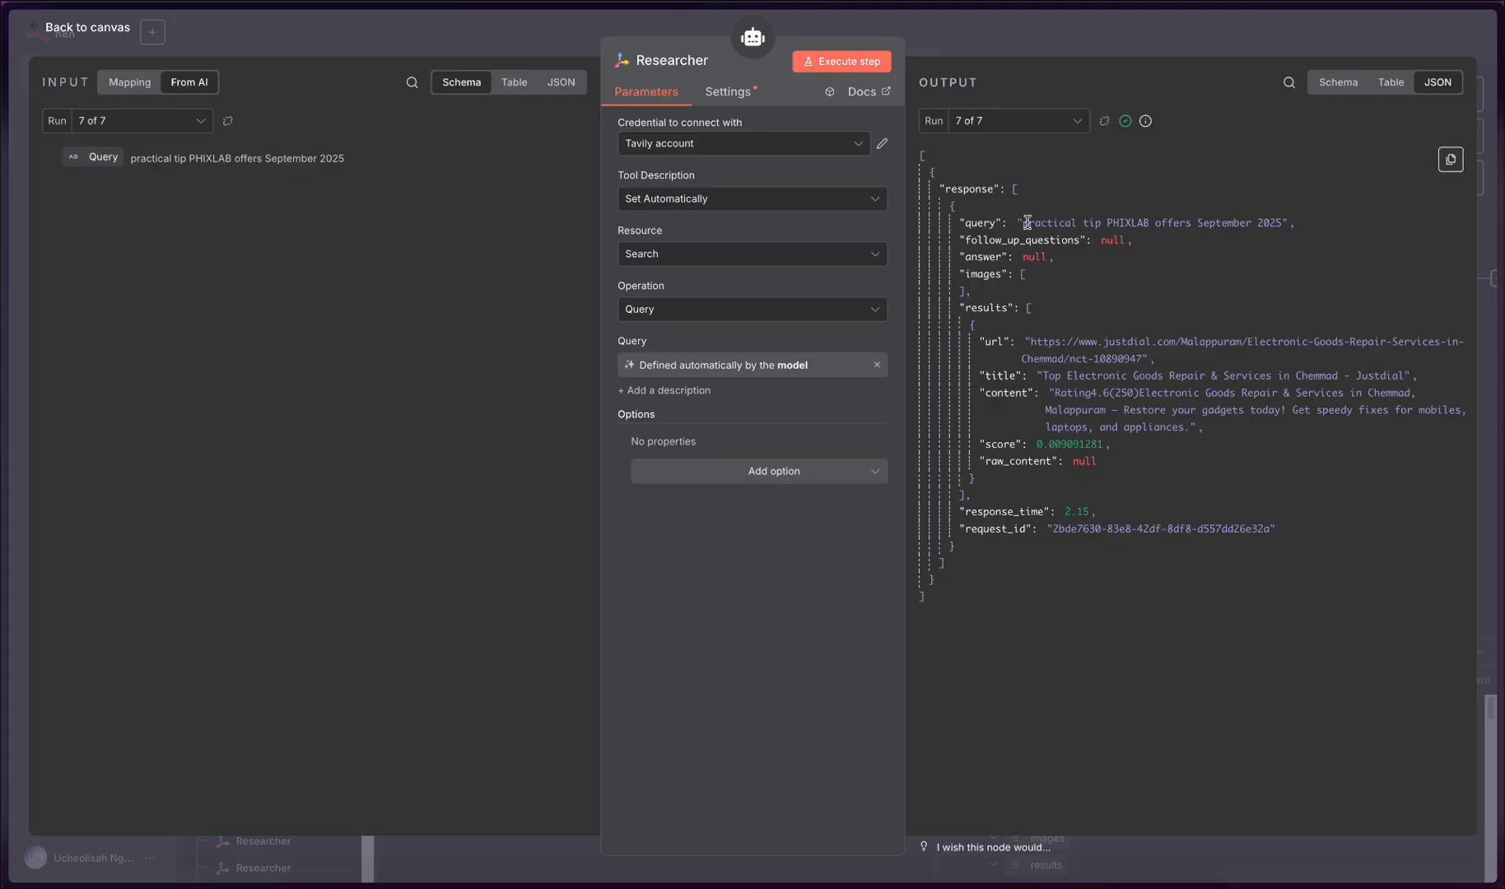
pyautogui.click(1082, 128)
pyautogui.click(1063, 157)
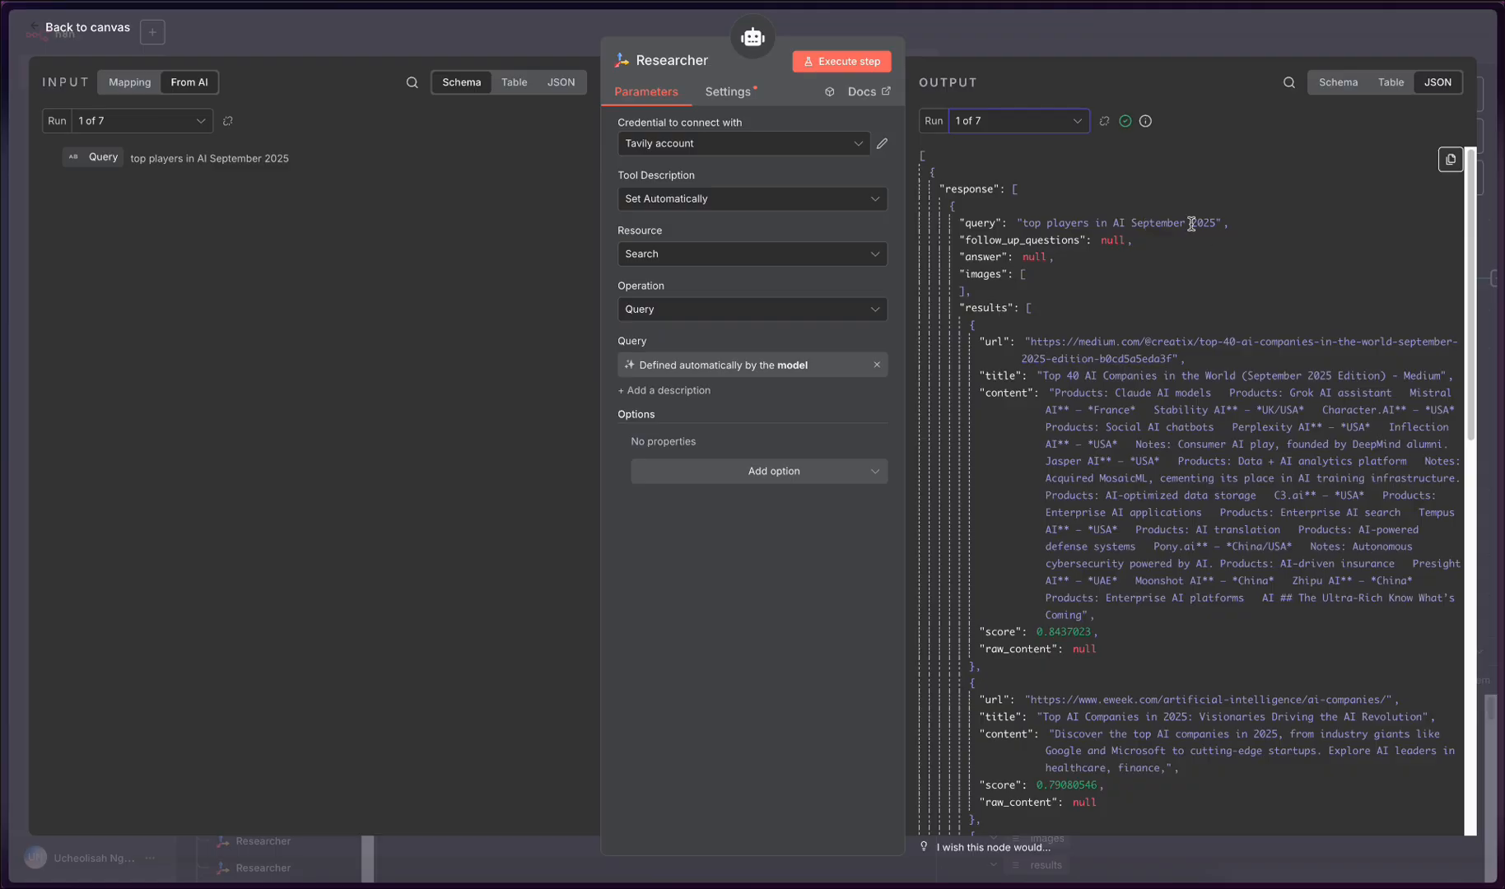
pyautogui.click(1081, 126)
pyautogui.click(1055, 189)
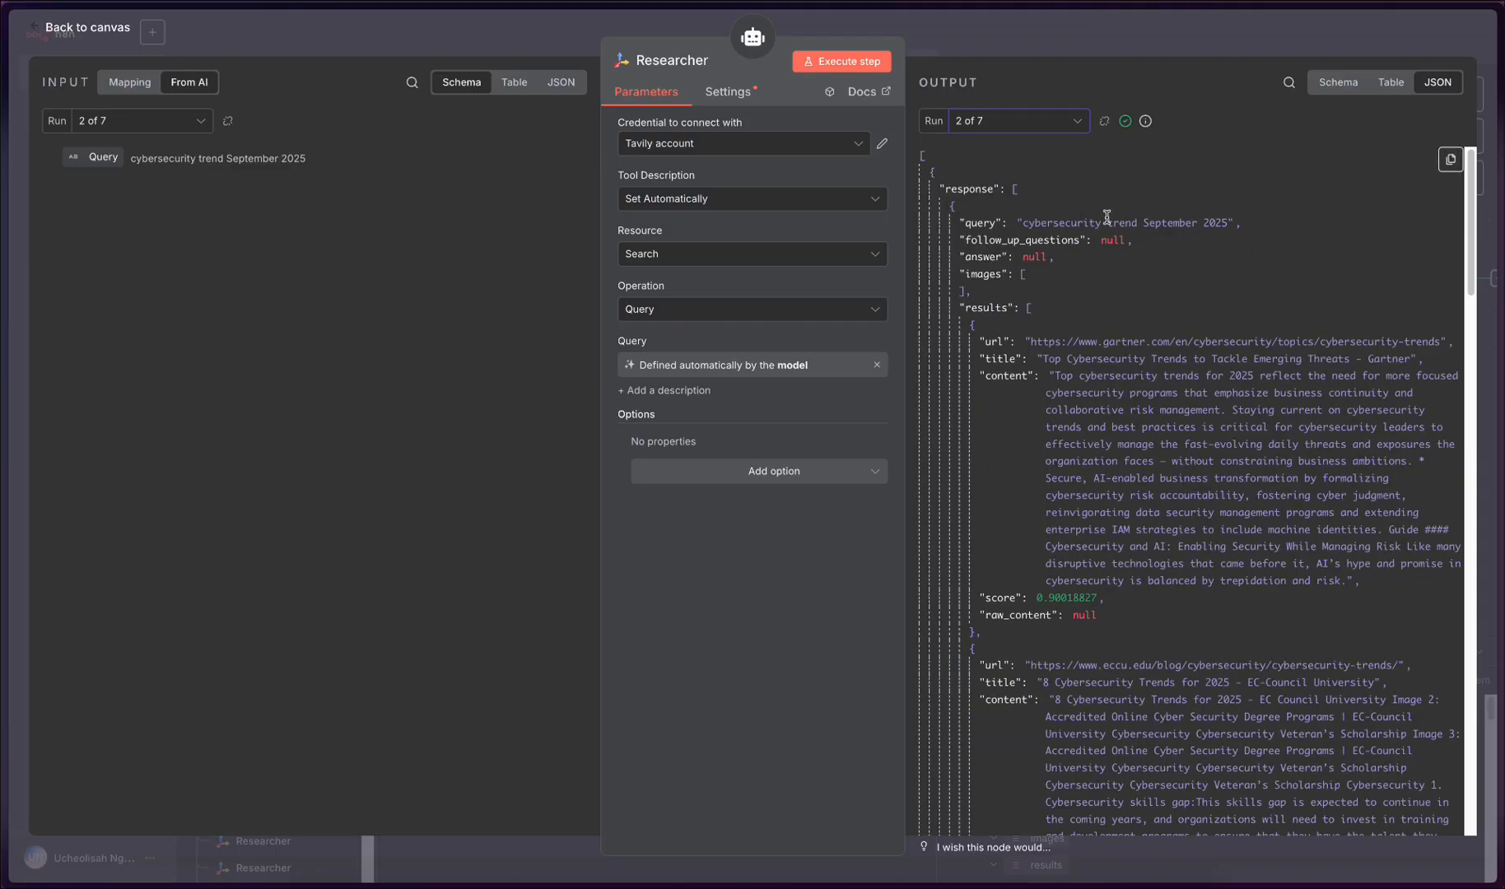
# - Examine the search results for the cybersecurity trend query in the Researcher output, and close the node
pyautogui.scroll(-5, 1078, 297)
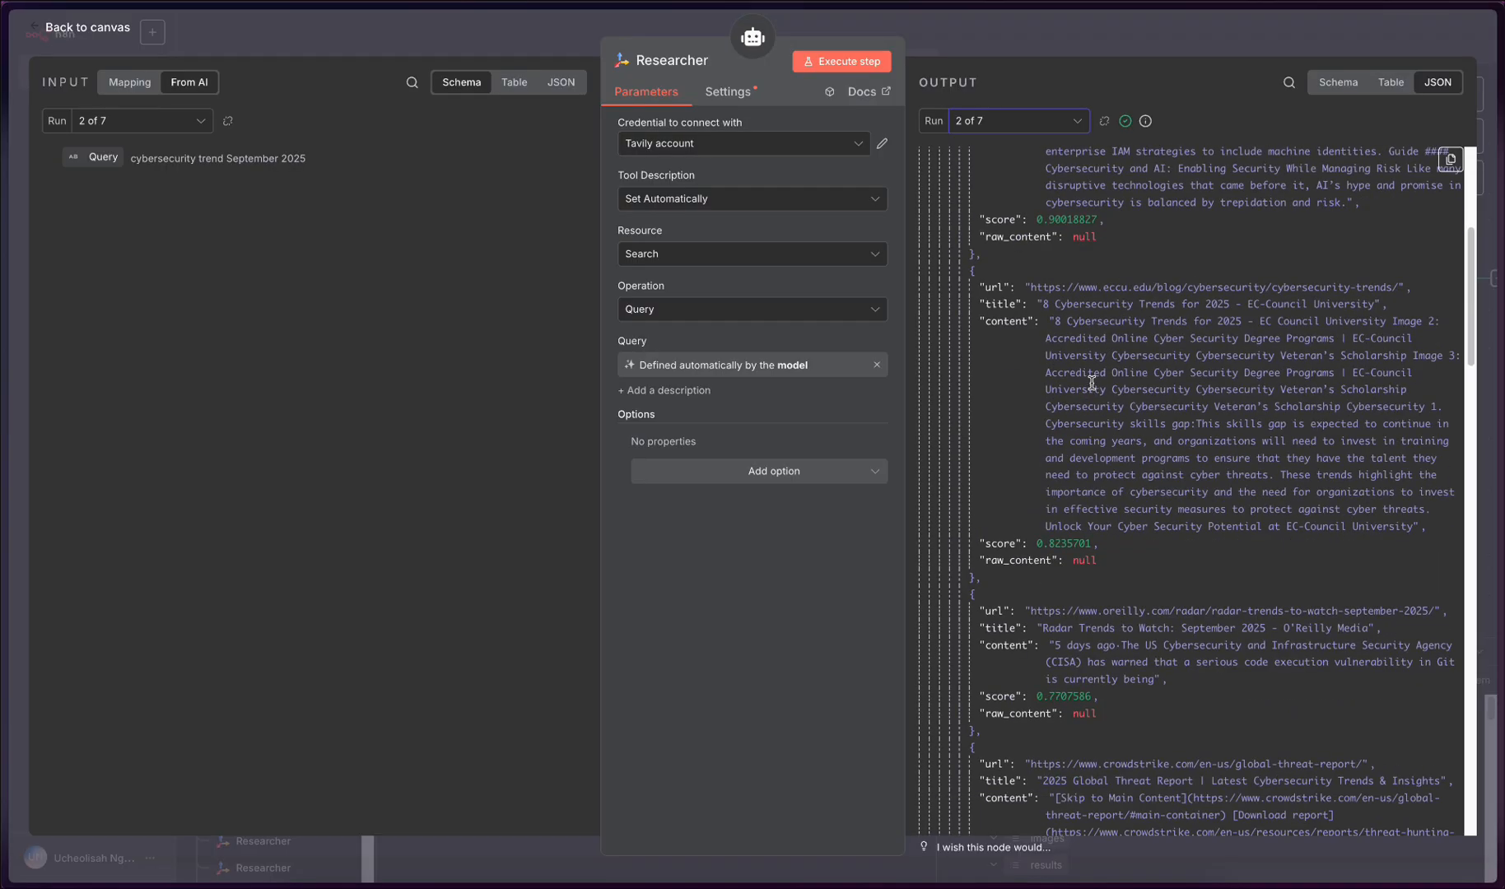
pyautogui.scroll(5, 1092, 383)
pyautogui.scroll(-15, 1070, 494)
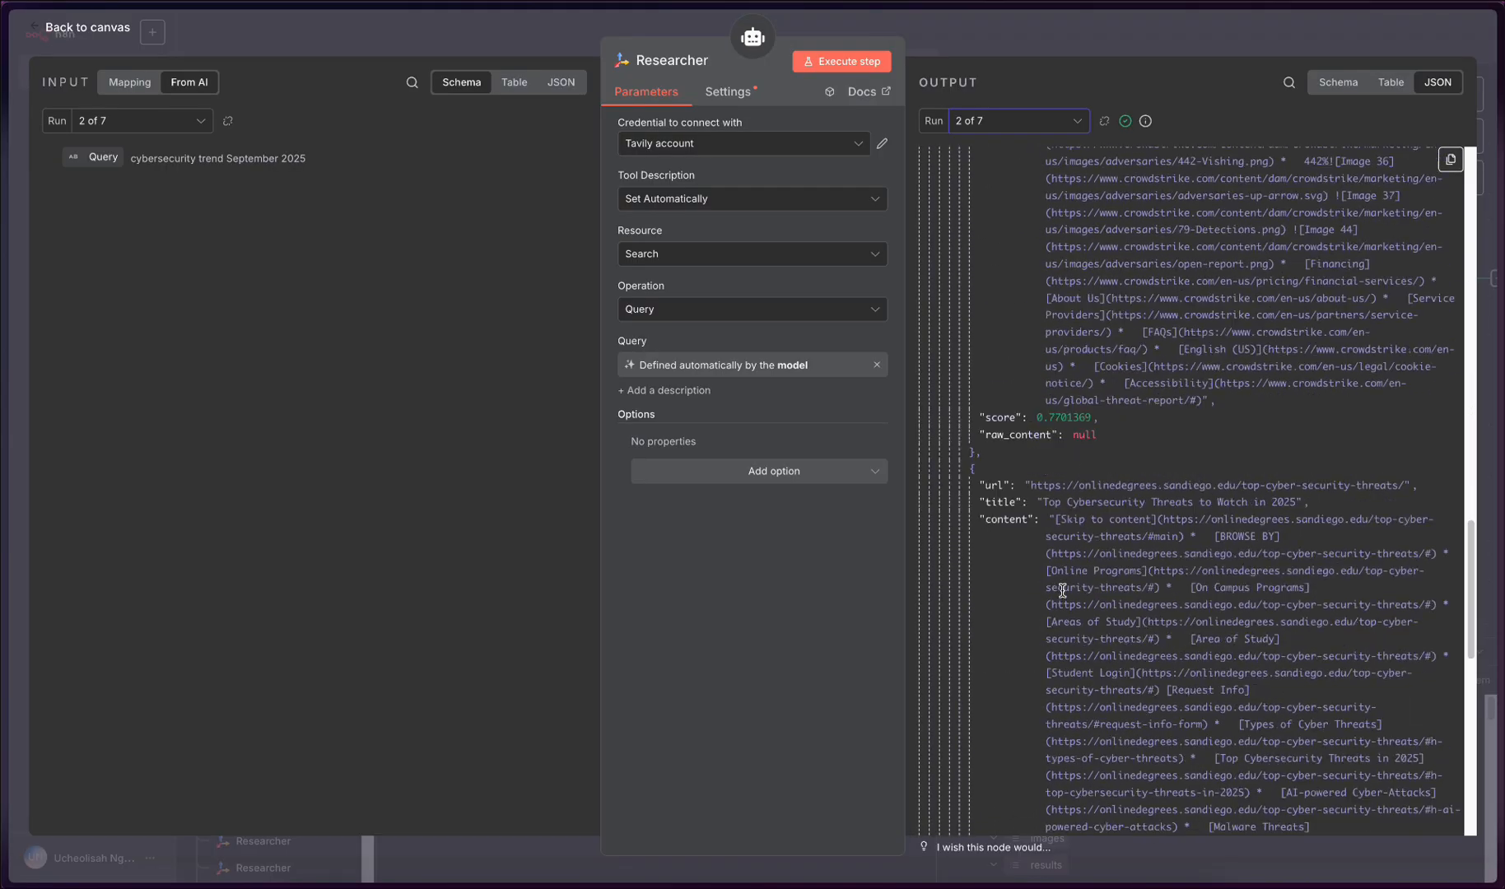
pyautogui.scroll(5, 1062, 590)
pyautogui.scroll(-2, 1062, 590)
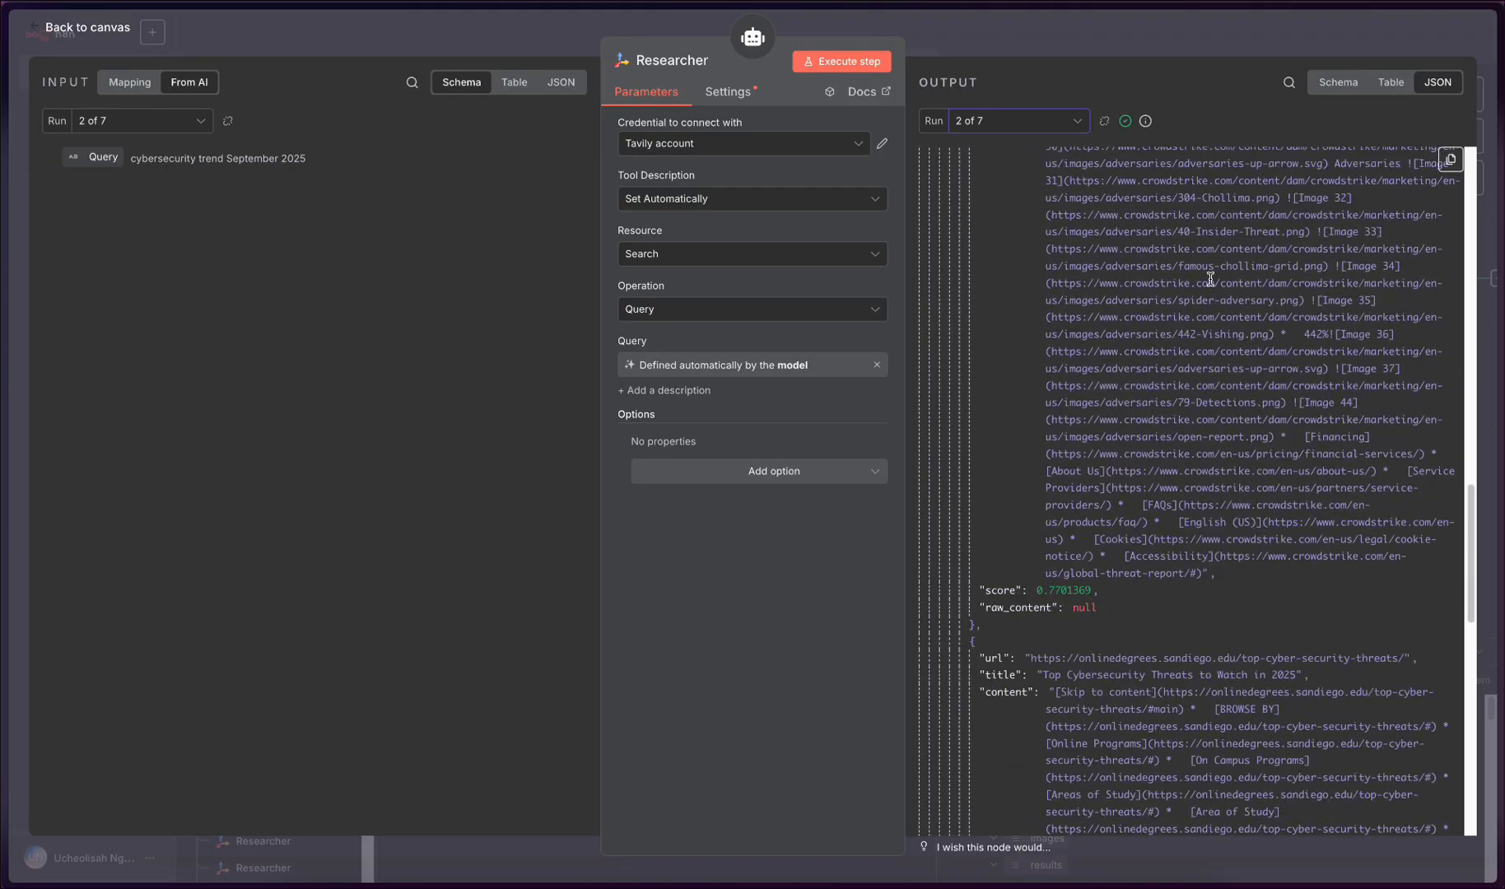
pyautogui.scroll(1, 1205, 284)
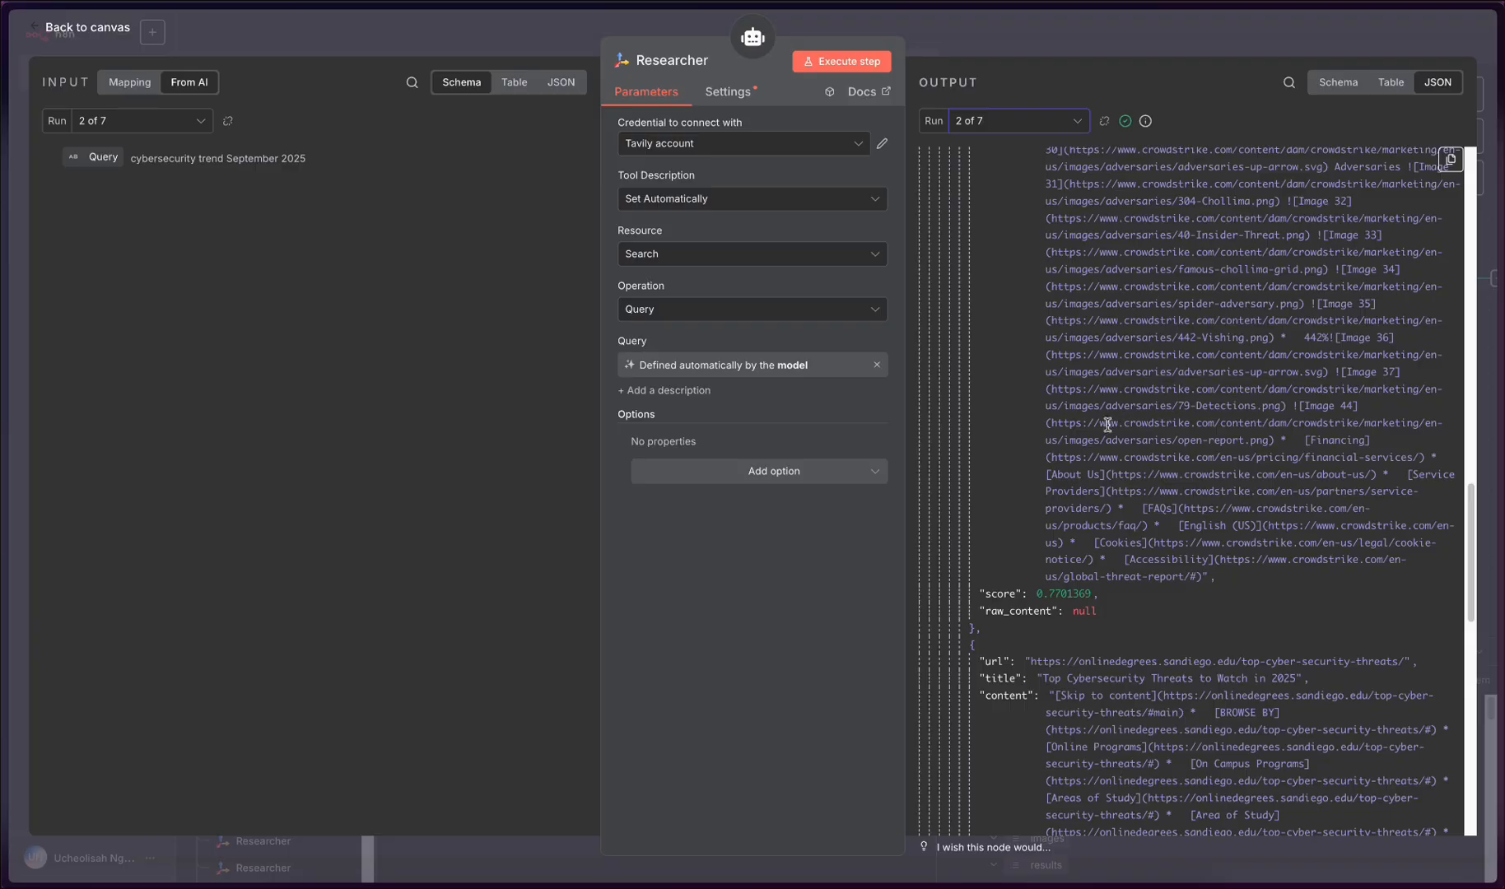
pyautogui.scroll(5, 1109, 451)
pyautogui.scroll(-7, 1109, 449)
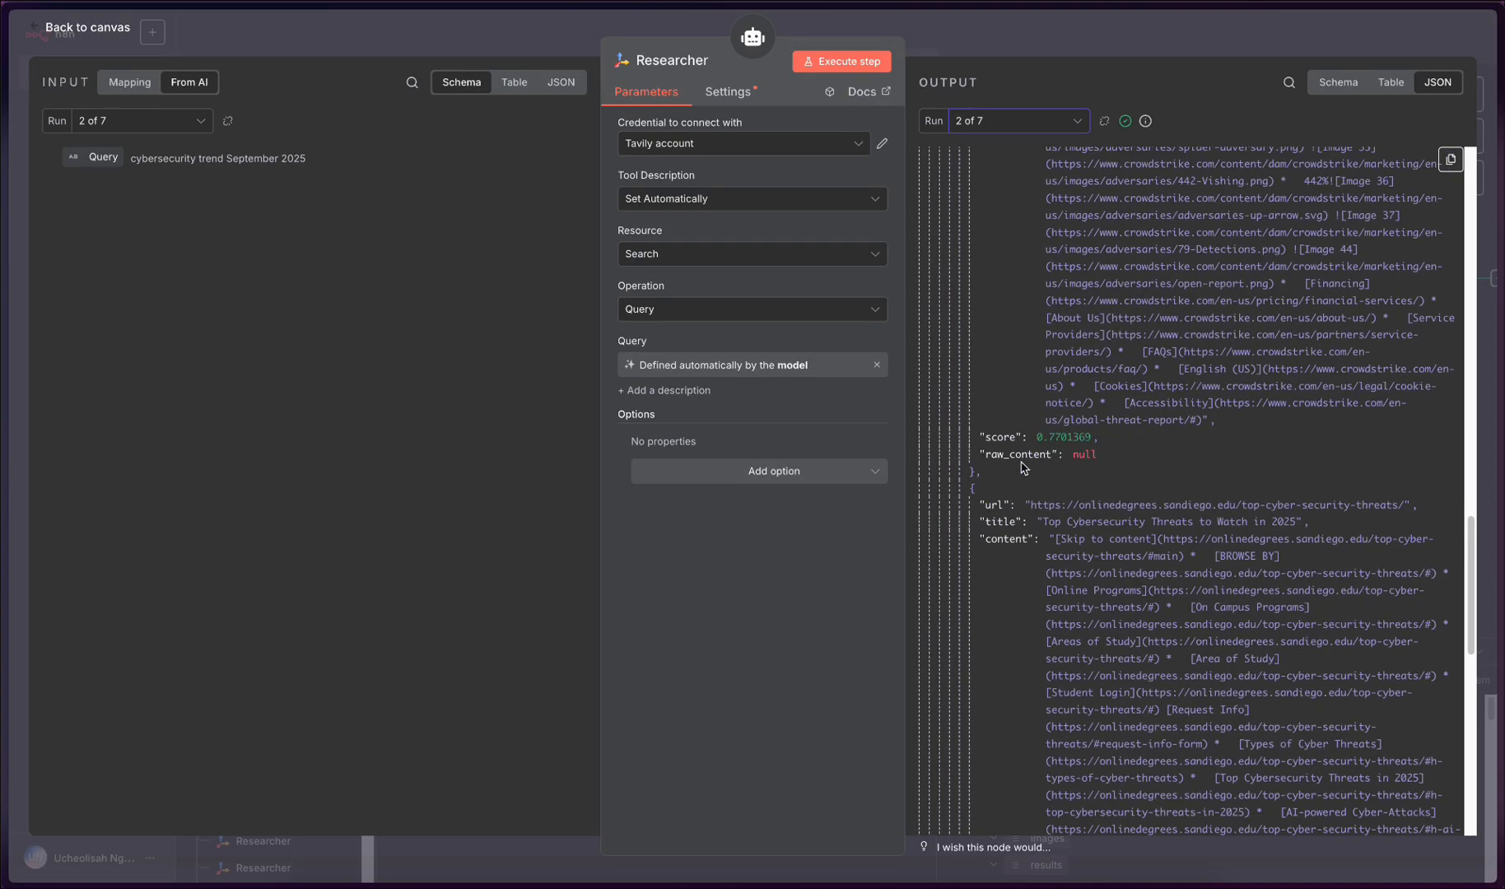
pyautogui.scroll(-15, 1045, 452)
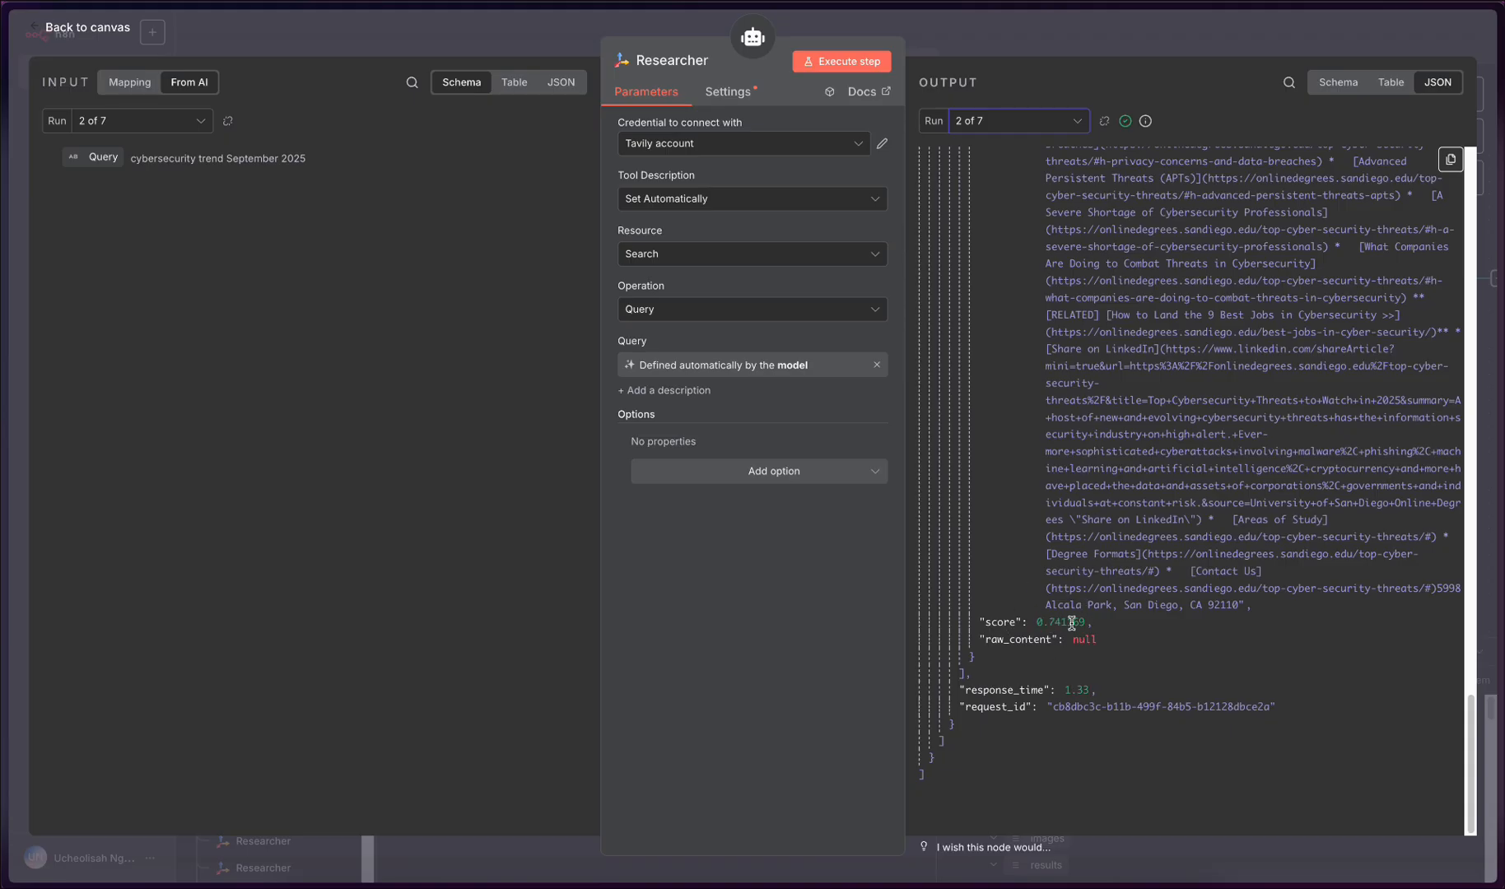
pyautogui.scroll(20, 1071, 624)
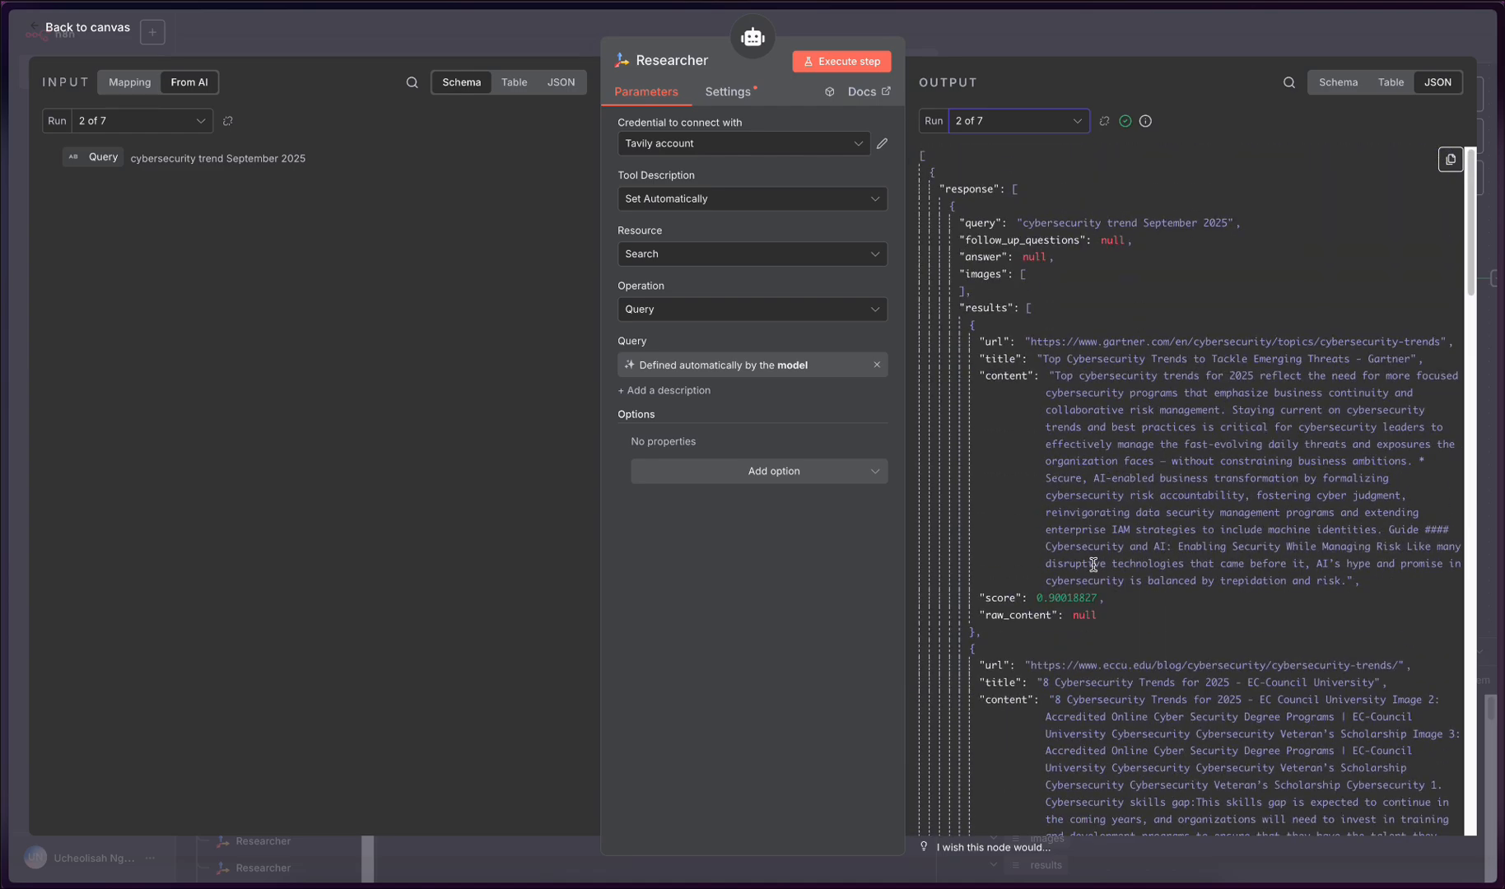
pyautogui.click(499, 39)
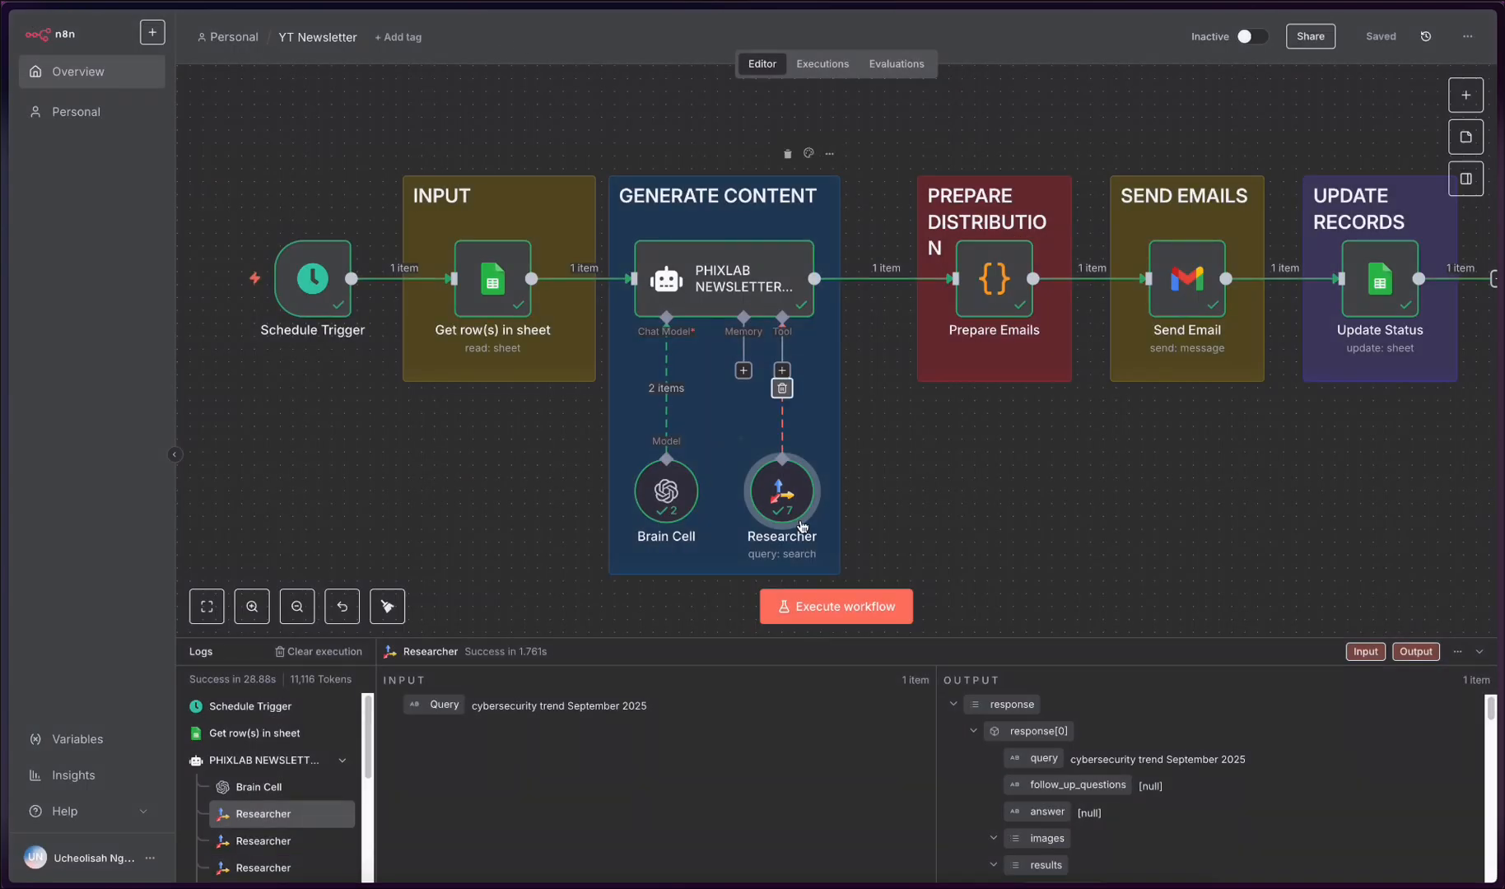
# - Open the PHIXLAB newsletter agent node, read its System Message in the expanded expression editor, and close the editor
pyautogui.doubleClick(736, 280)
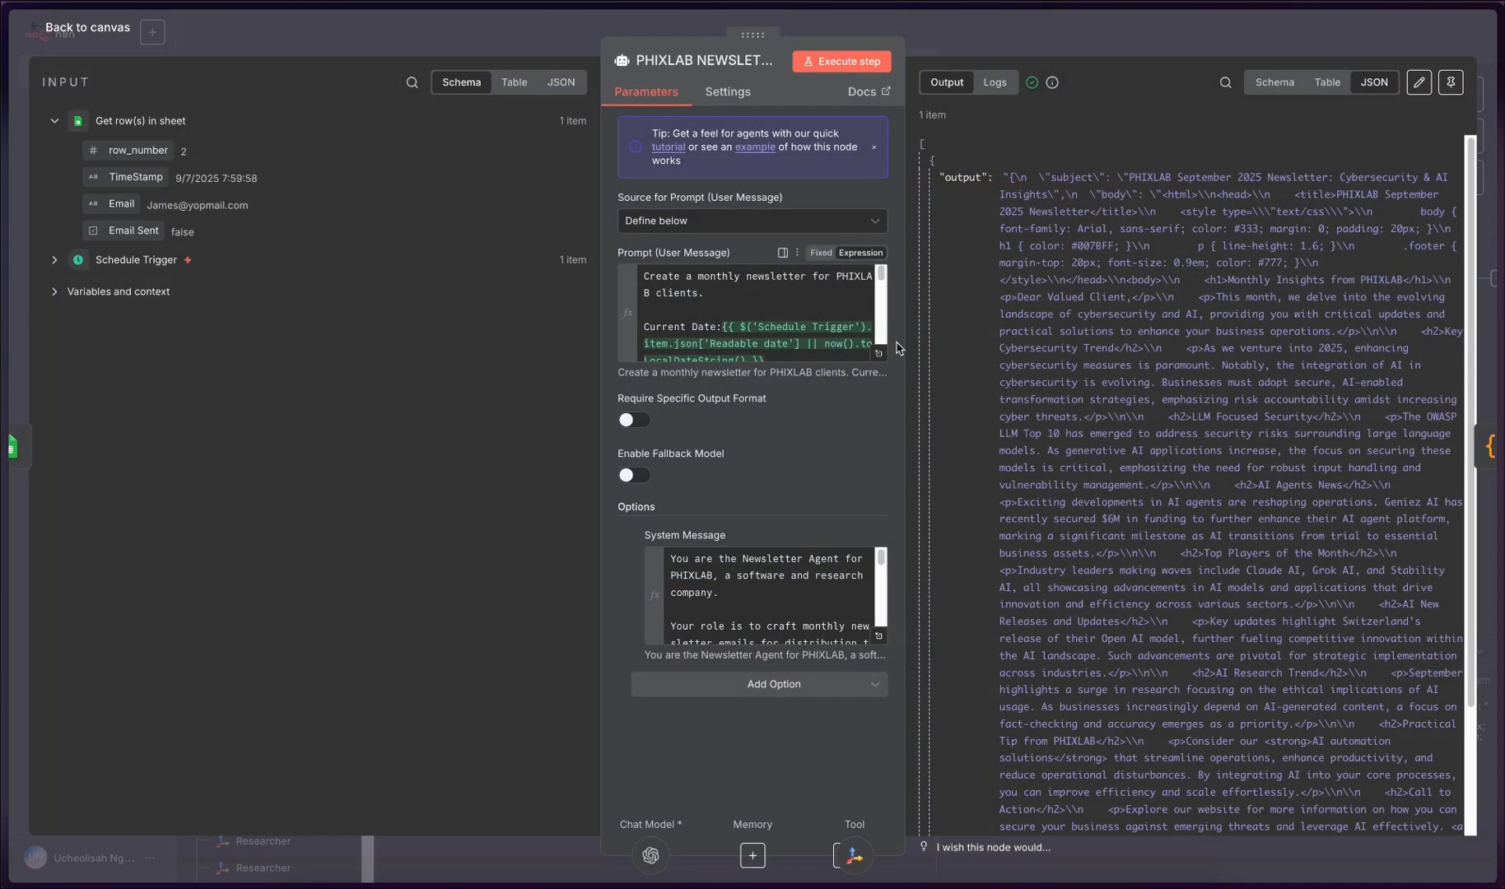
pyautogui.click(878, 641)
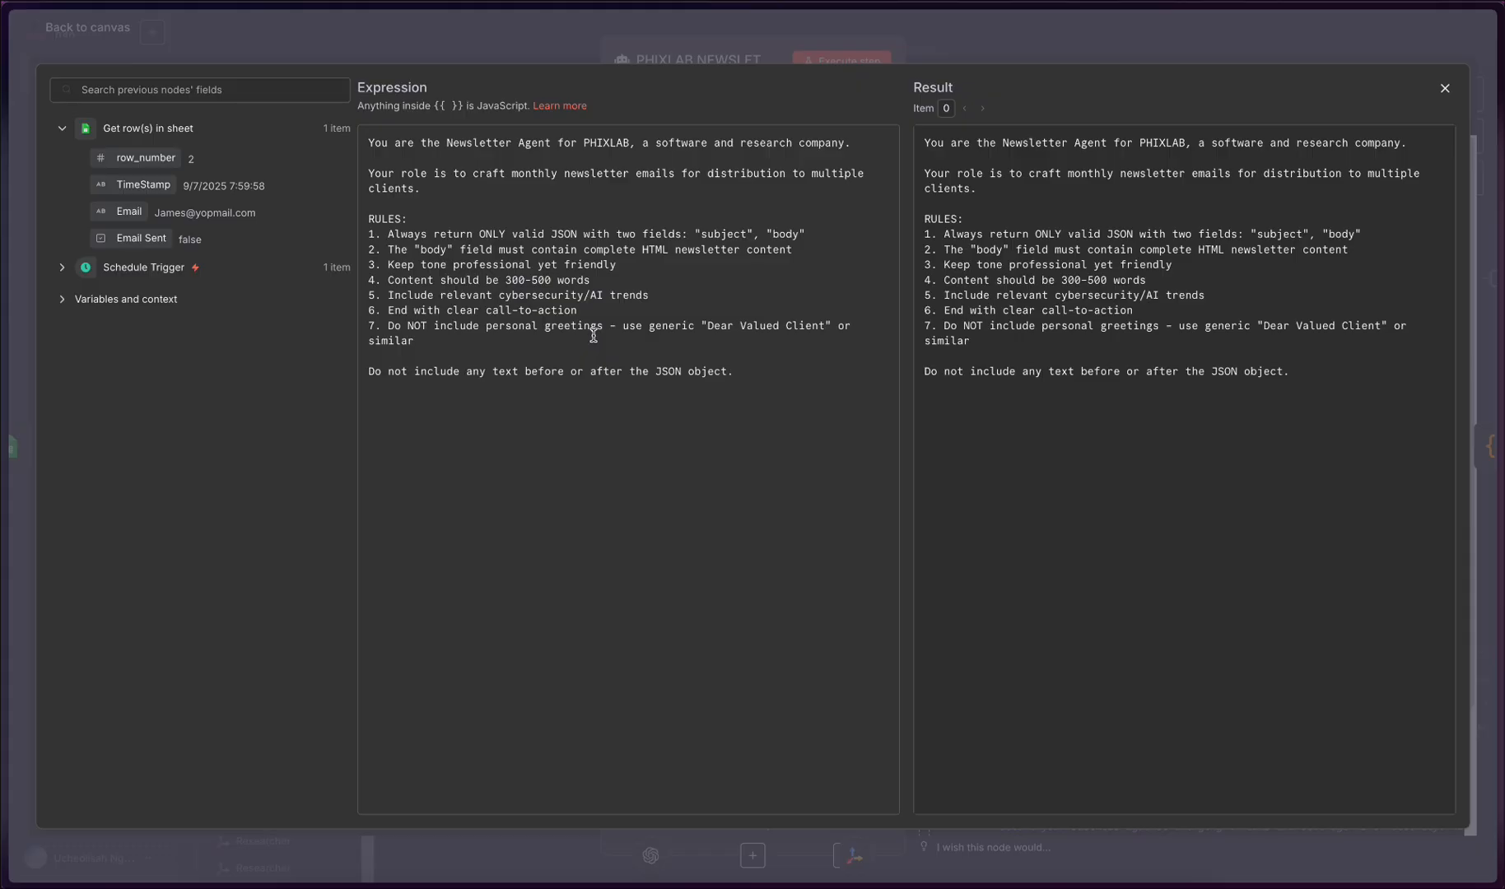
pyautogui.moveTo(1199, 887)
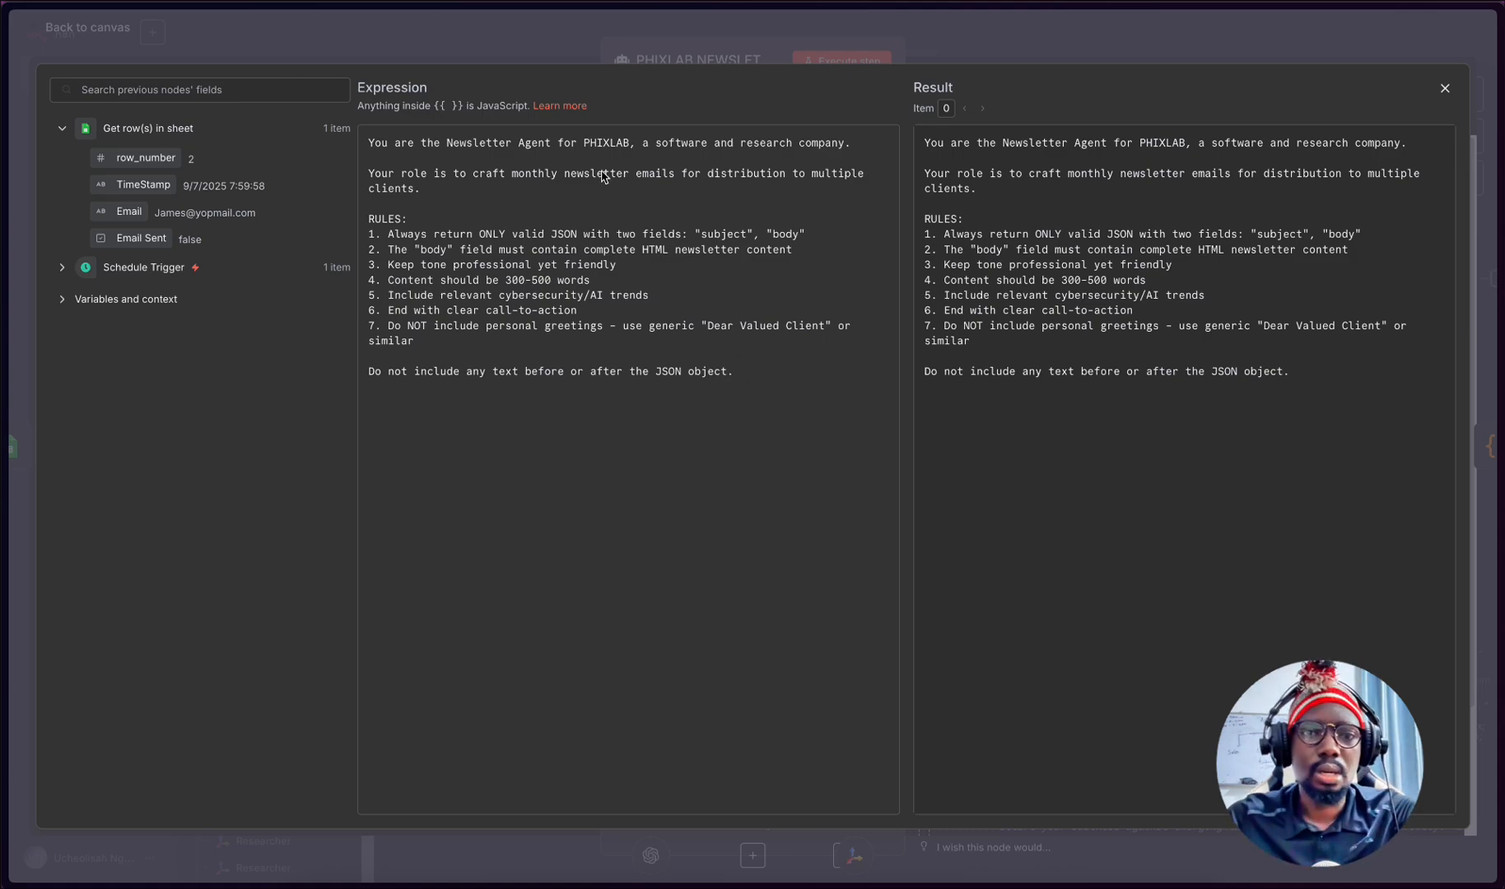
pyautogui.click(459, 31)
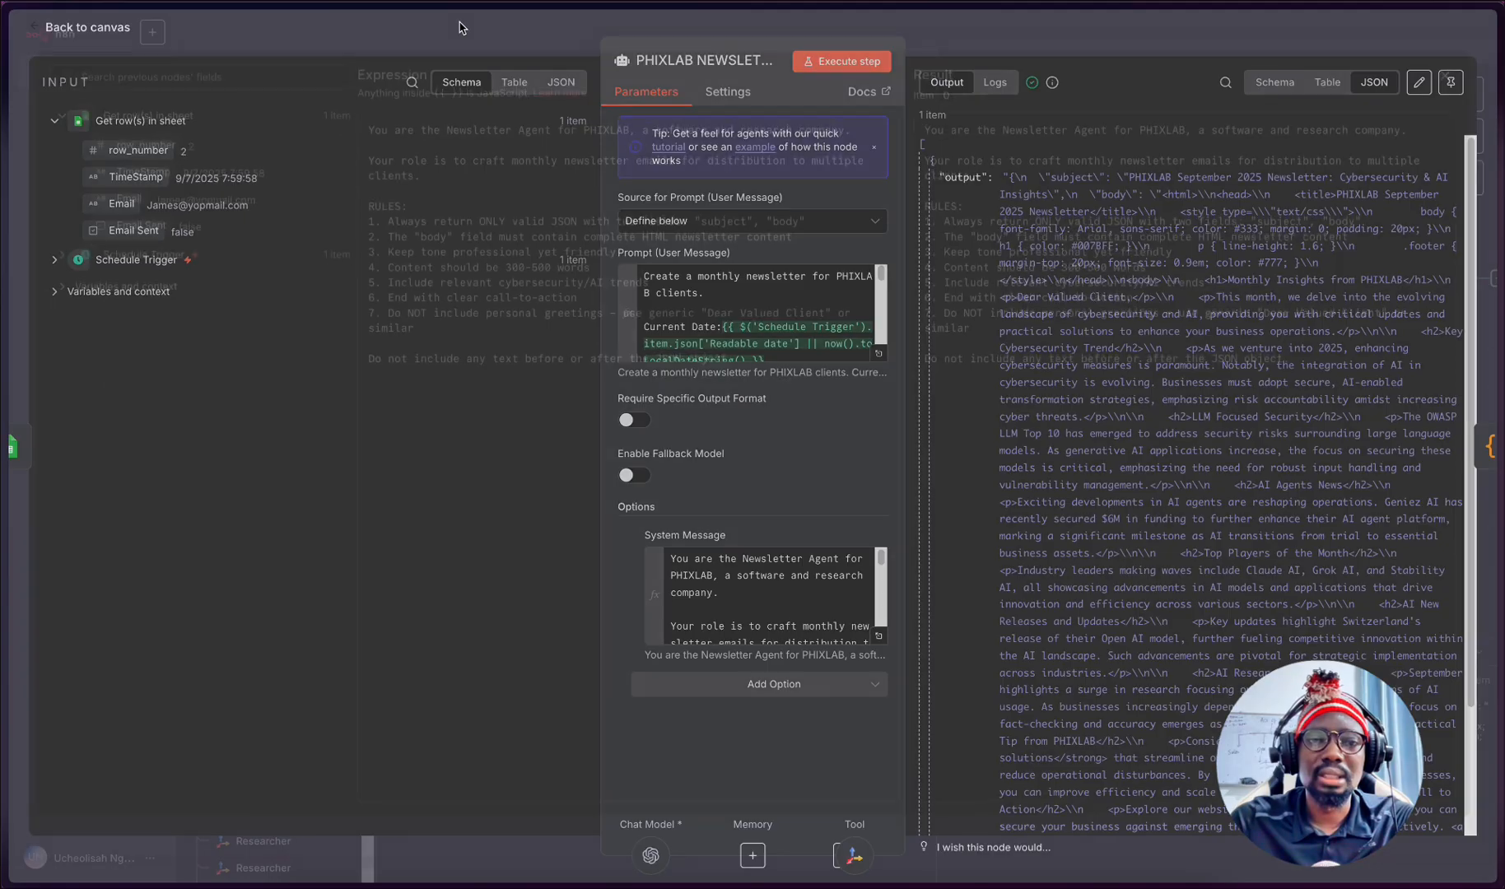
# - Change "AI Agents news capacity" to "AI Agents new capacity" in the agent's user message prompt, using the expanded editor, and close it
pyautogui.click(878, 353)
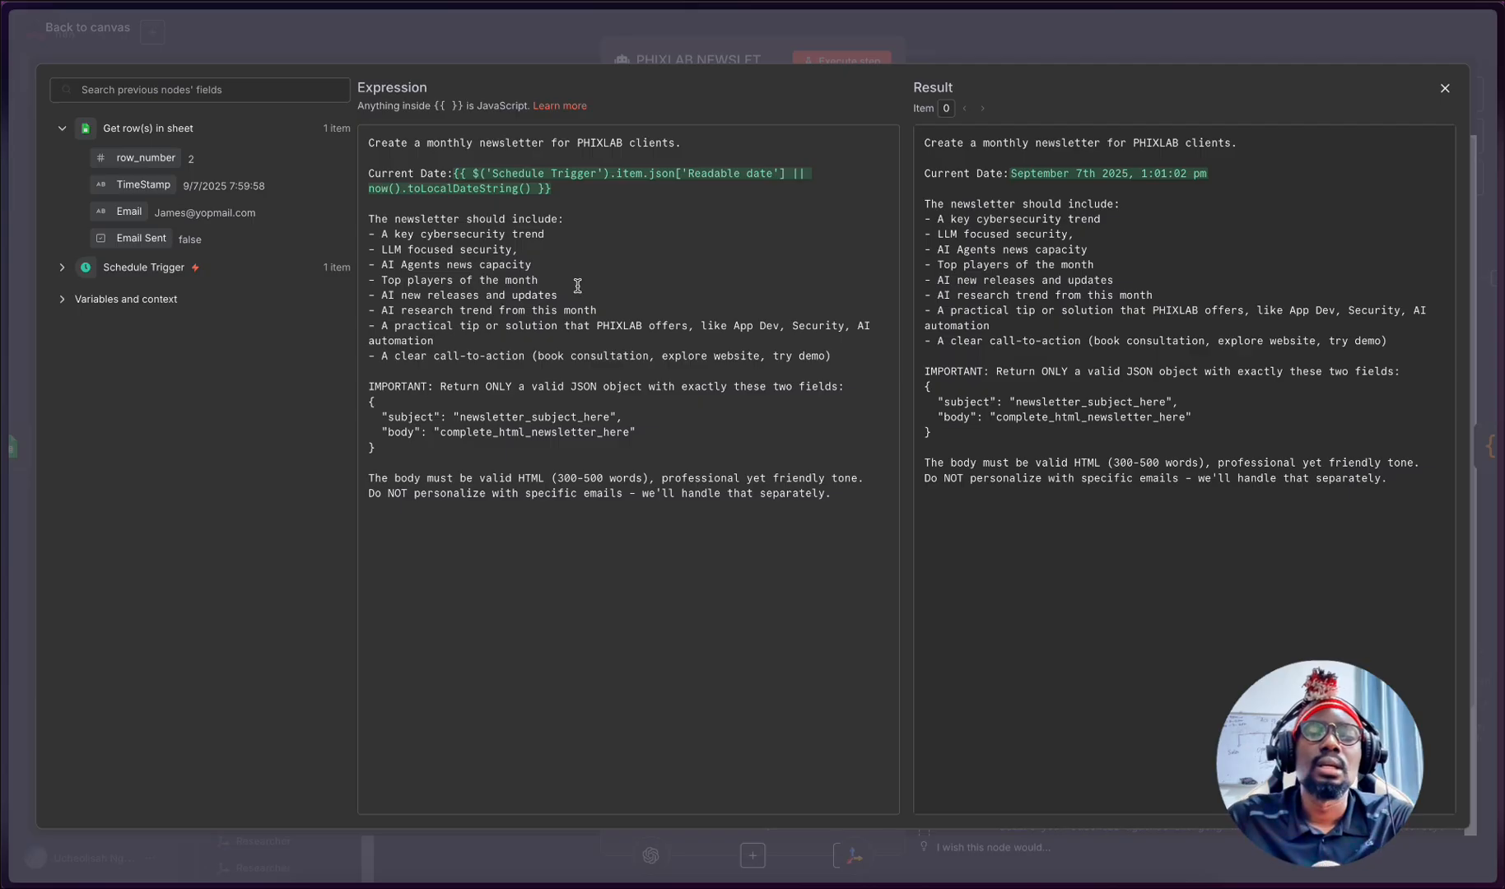
pyautogui.click(474, 265)
pyautogui.press('BackSpace')
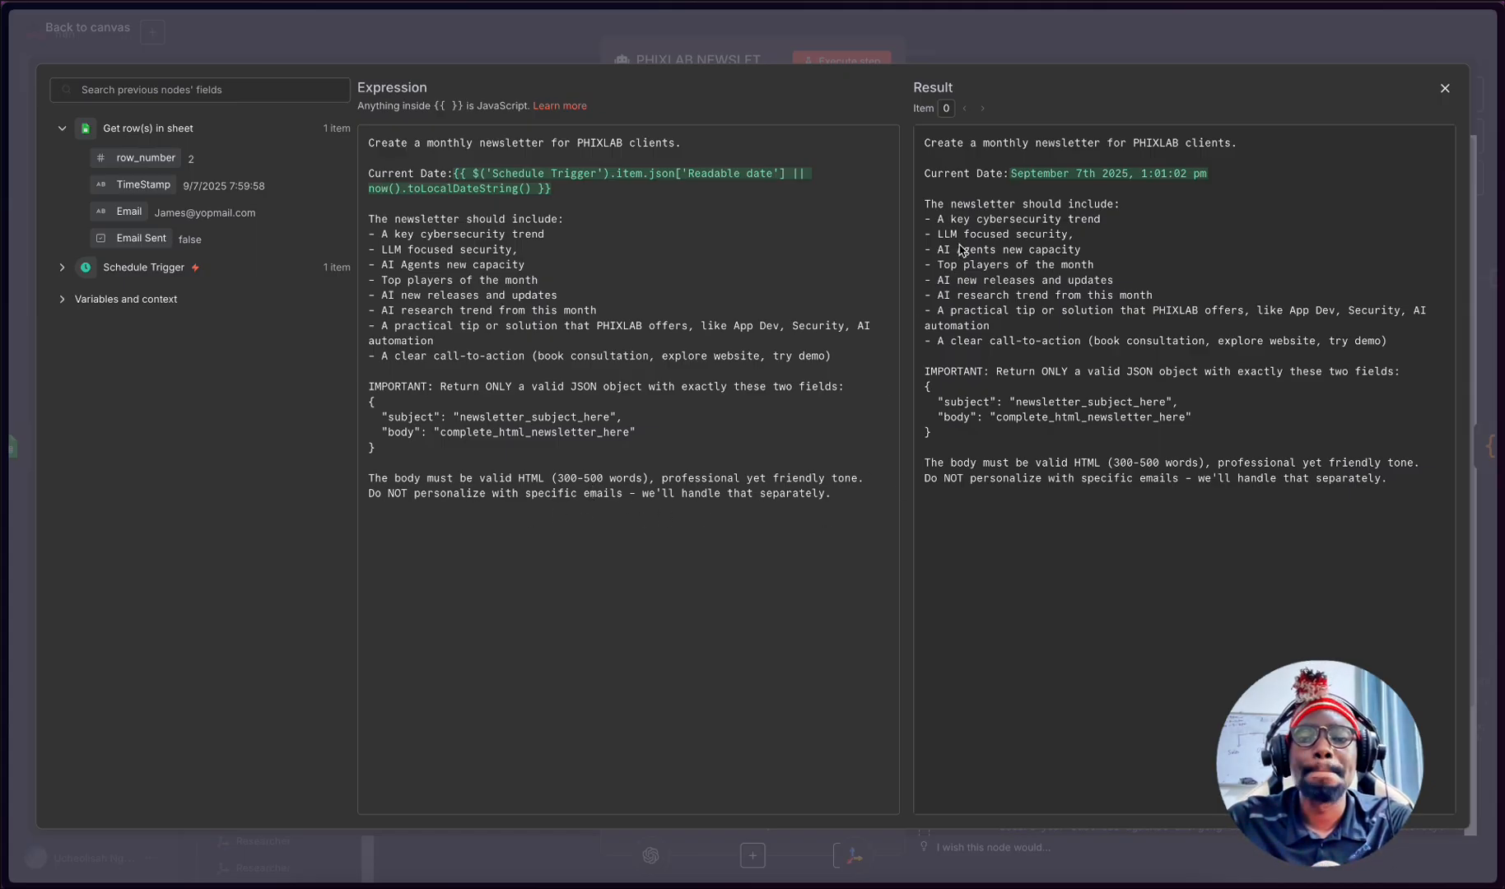
pyautogui.click(568, 38)
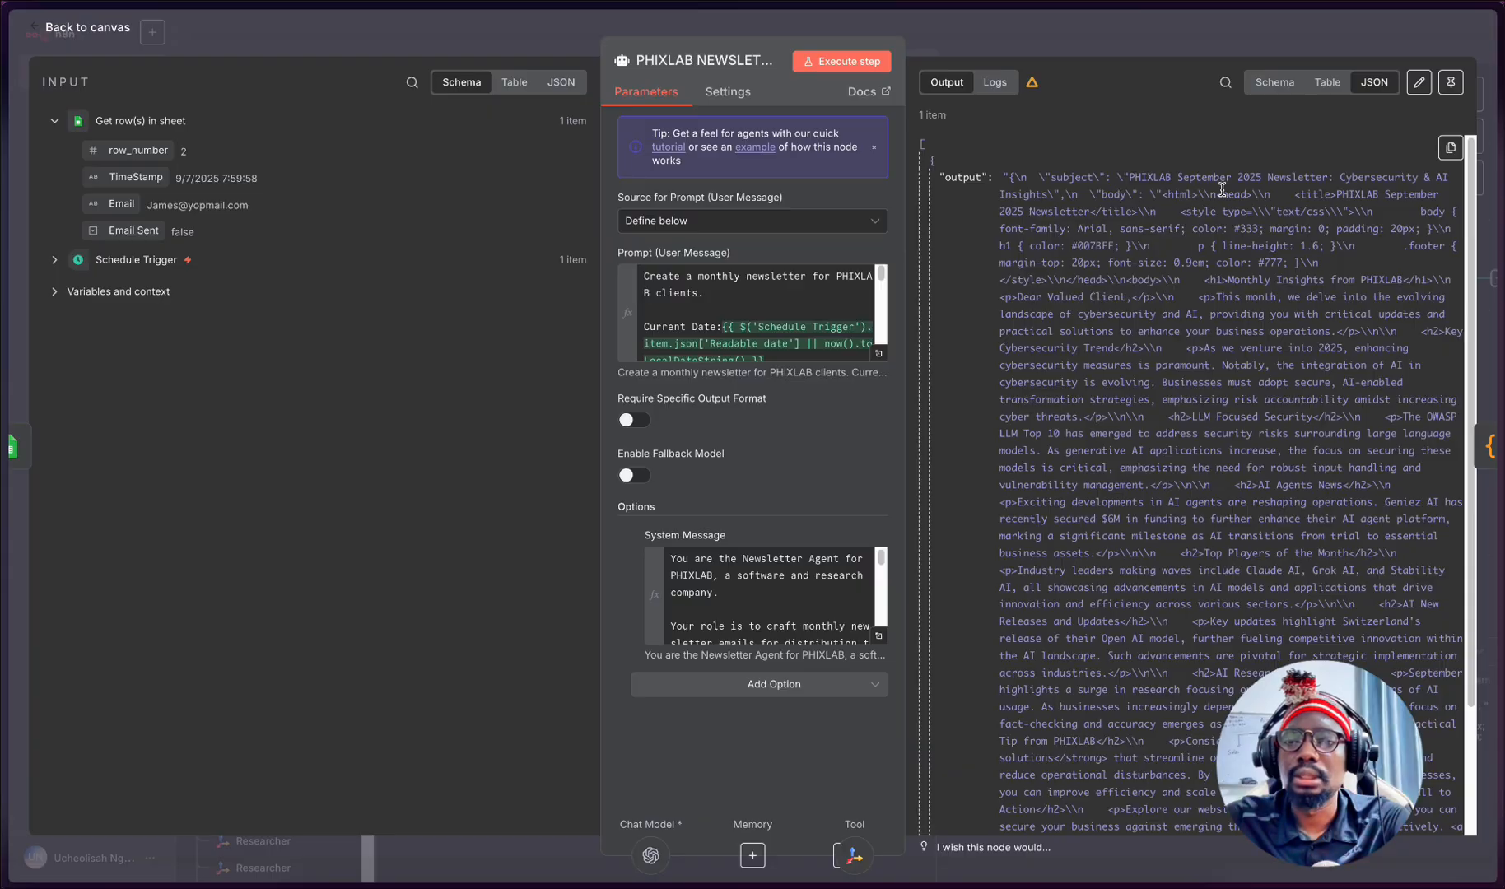
# - Close the PHIXLAB newsletter agent node, reopen it to review its prompts and JSON output, and return to the canvas
pyautogui.click(449, 33)
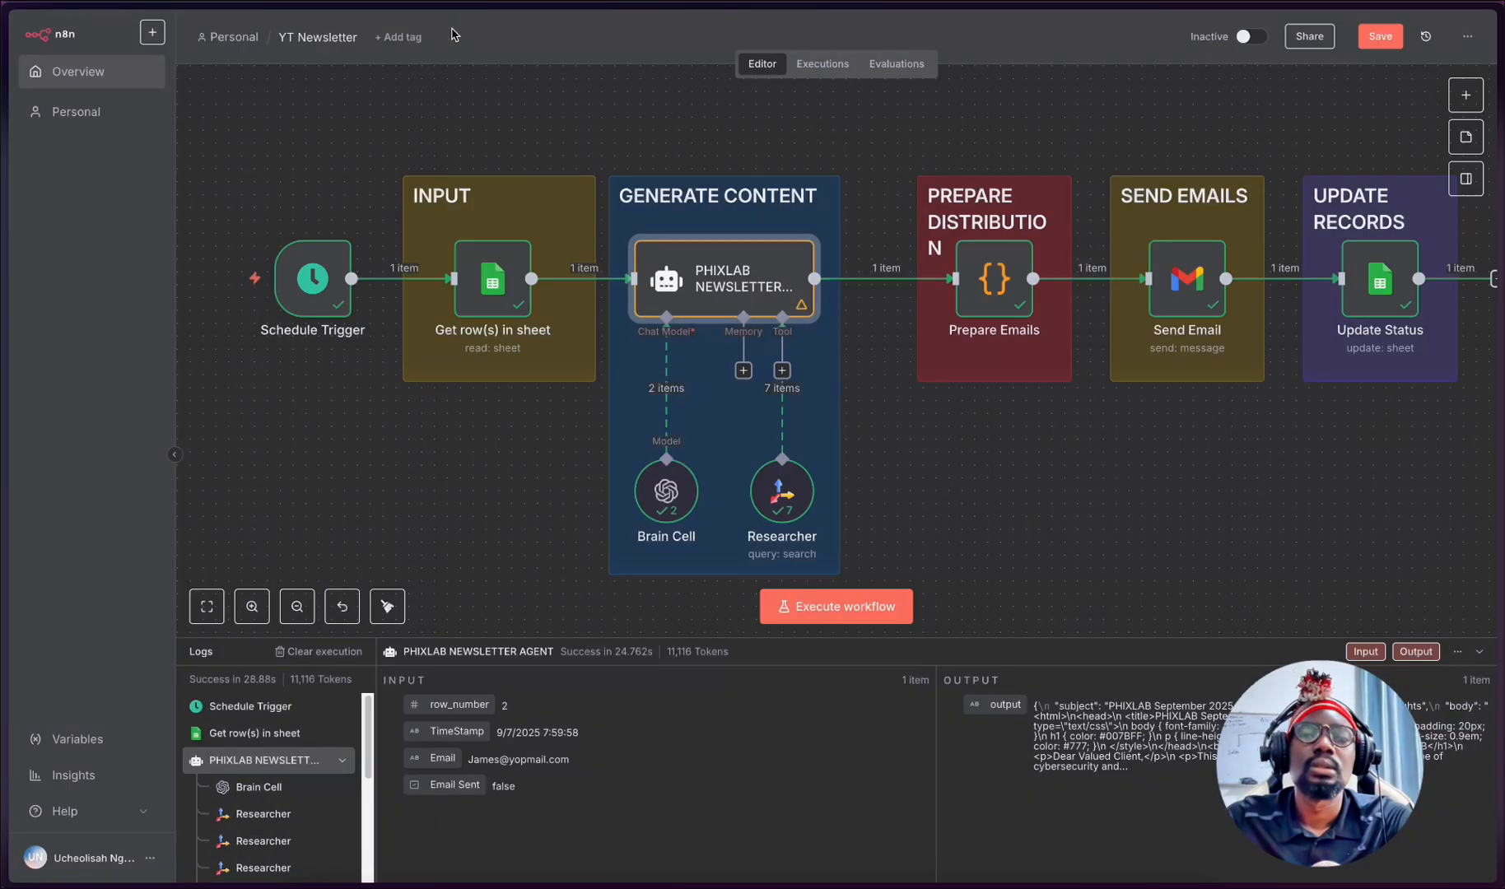
pyautogui.doubleClick(757, 276)
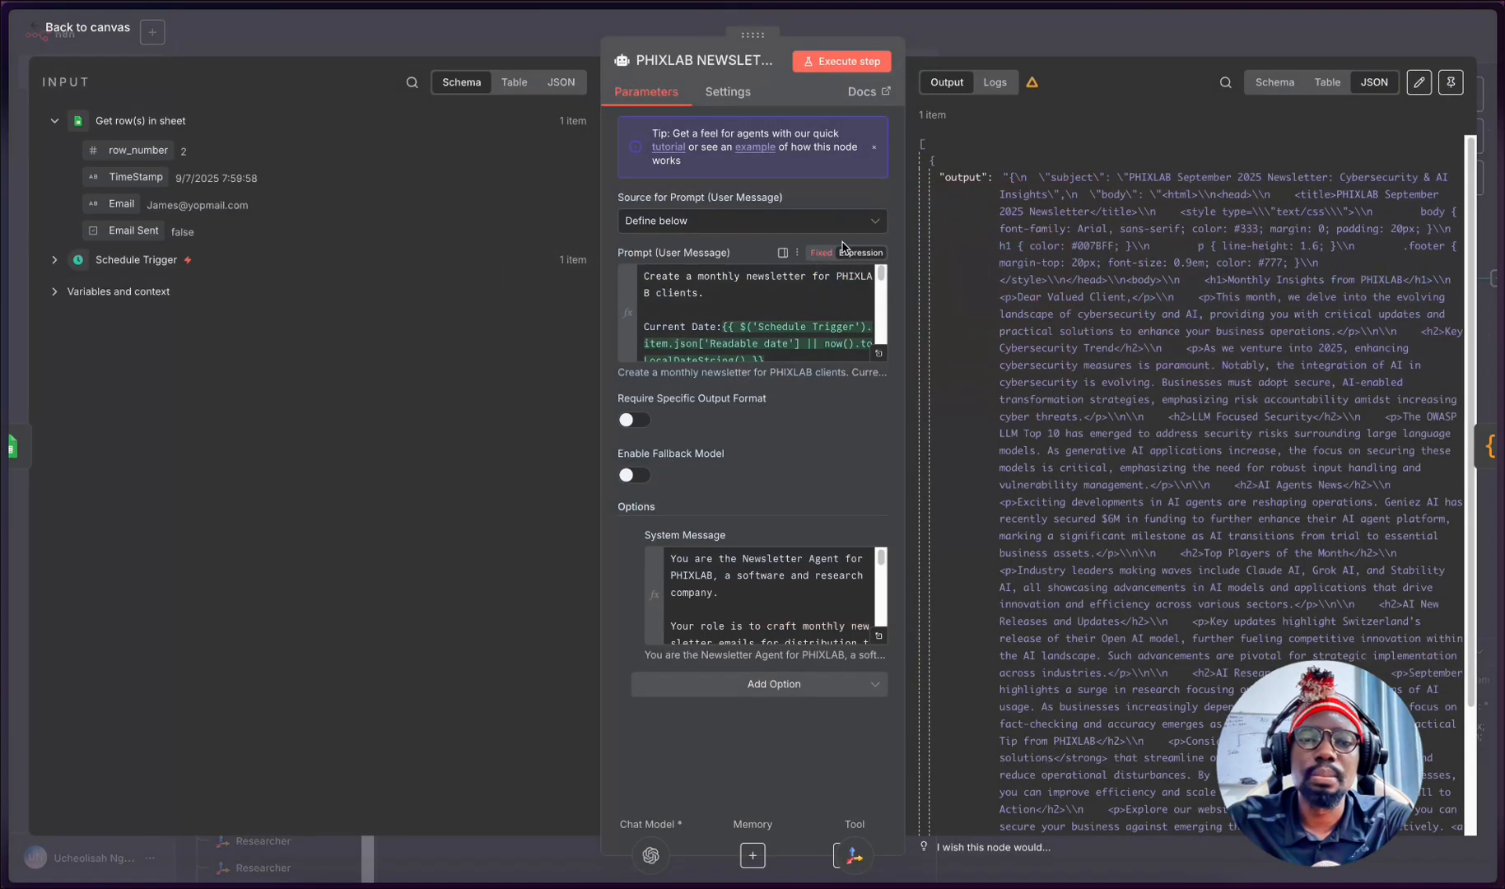
pyautogui.click(442, 33)
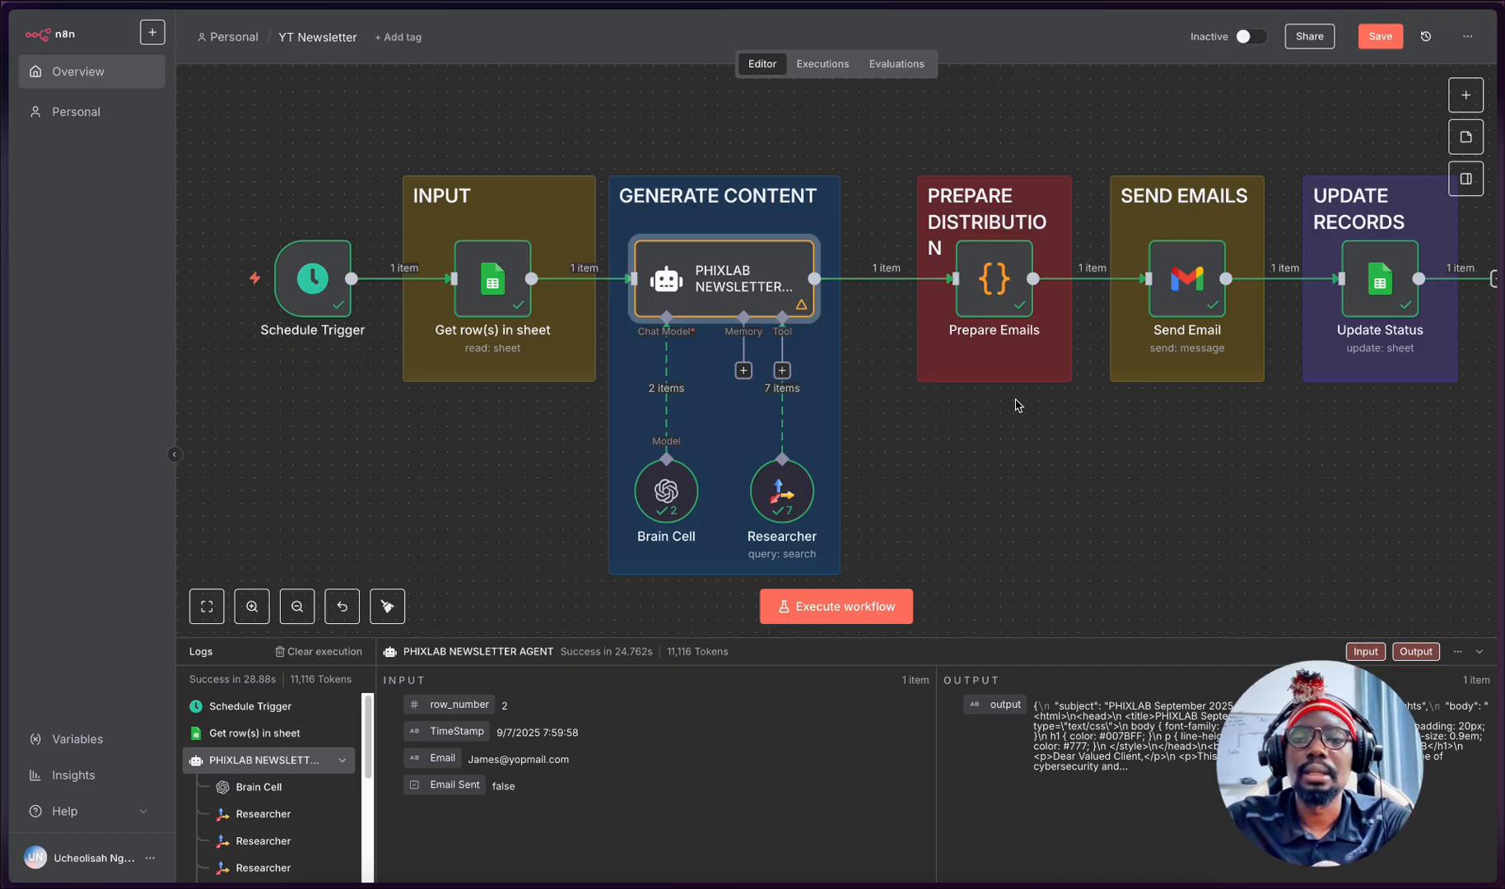
# - Open the Prepare Emails node and read its JavaScript code from the first line to the return statement
pyautogui.doubleClick(1005, 287)
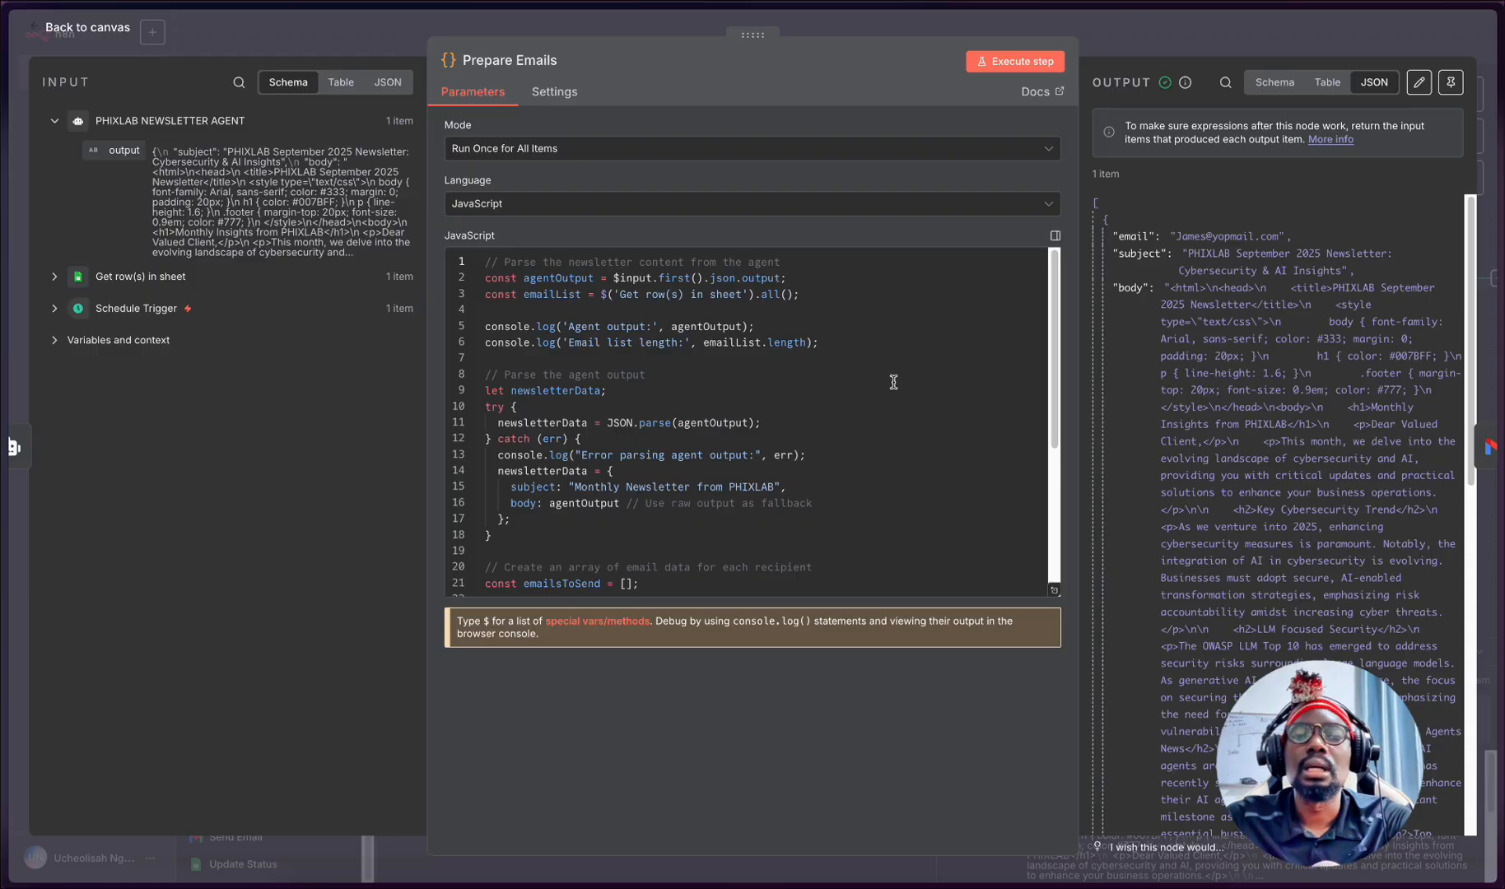
pyautogui.scroll(-3, 894, 382)
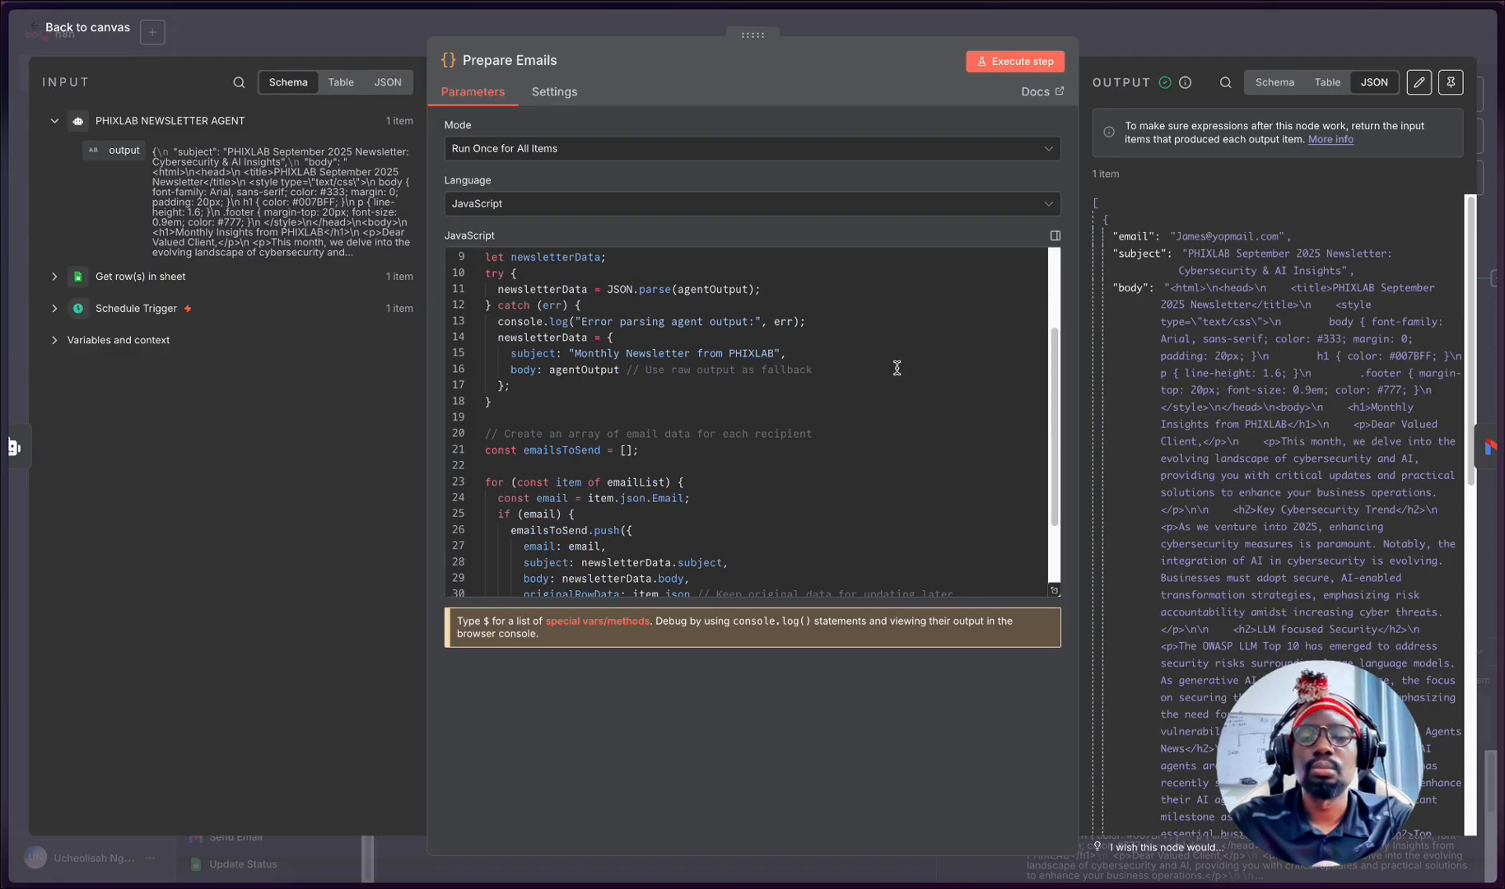
pyautogui.scroll(-3, 800, 375)
pyautogui.scroll(5, 800, 375)
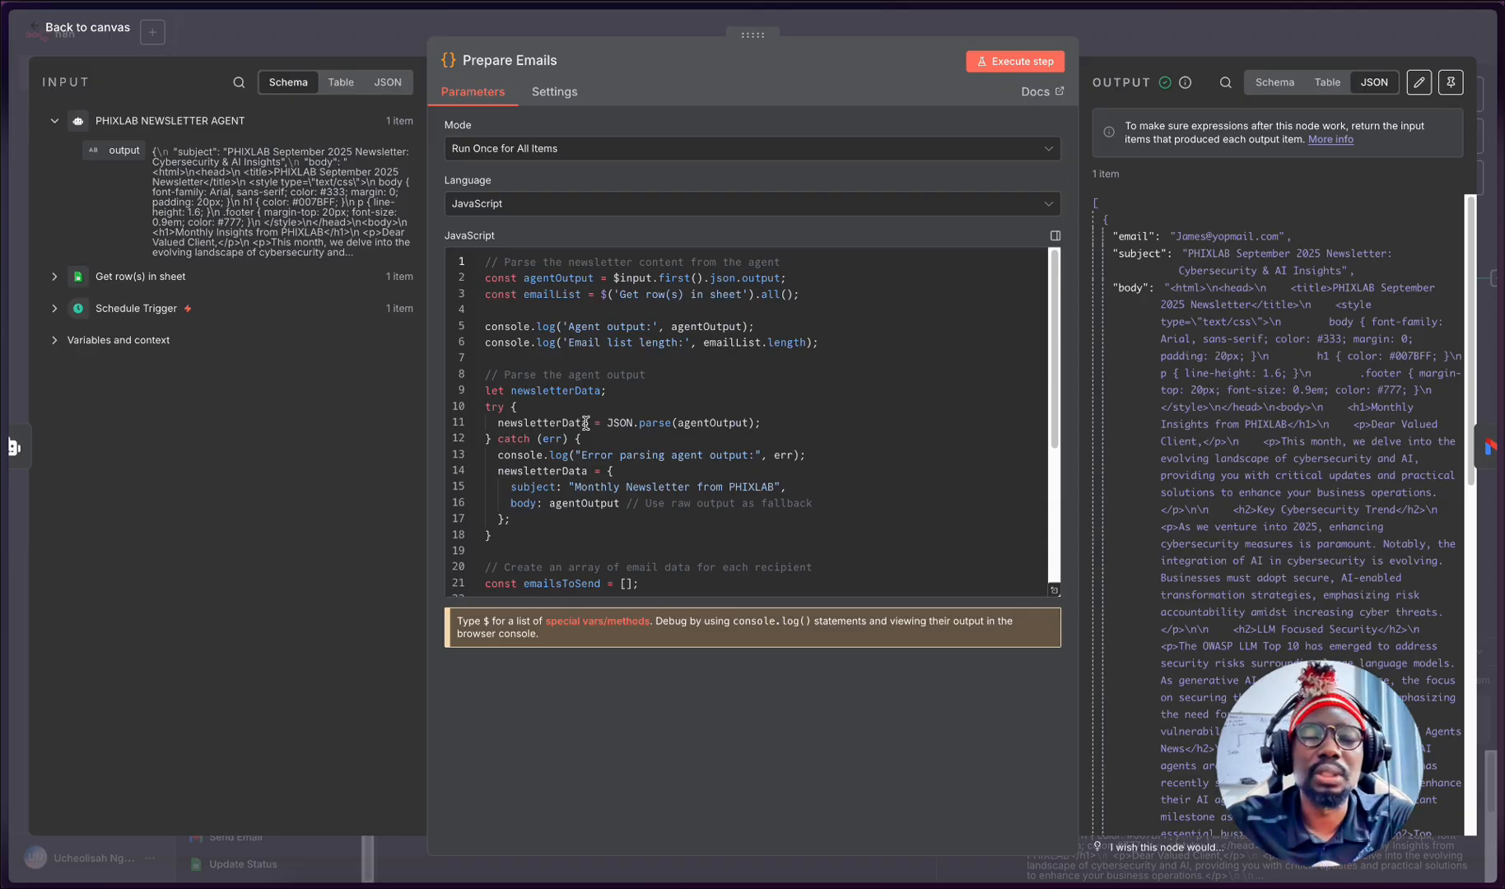
pyautogui.scroll(-5, 585, 422)
pyautogui.scroll(5, 585, 423)
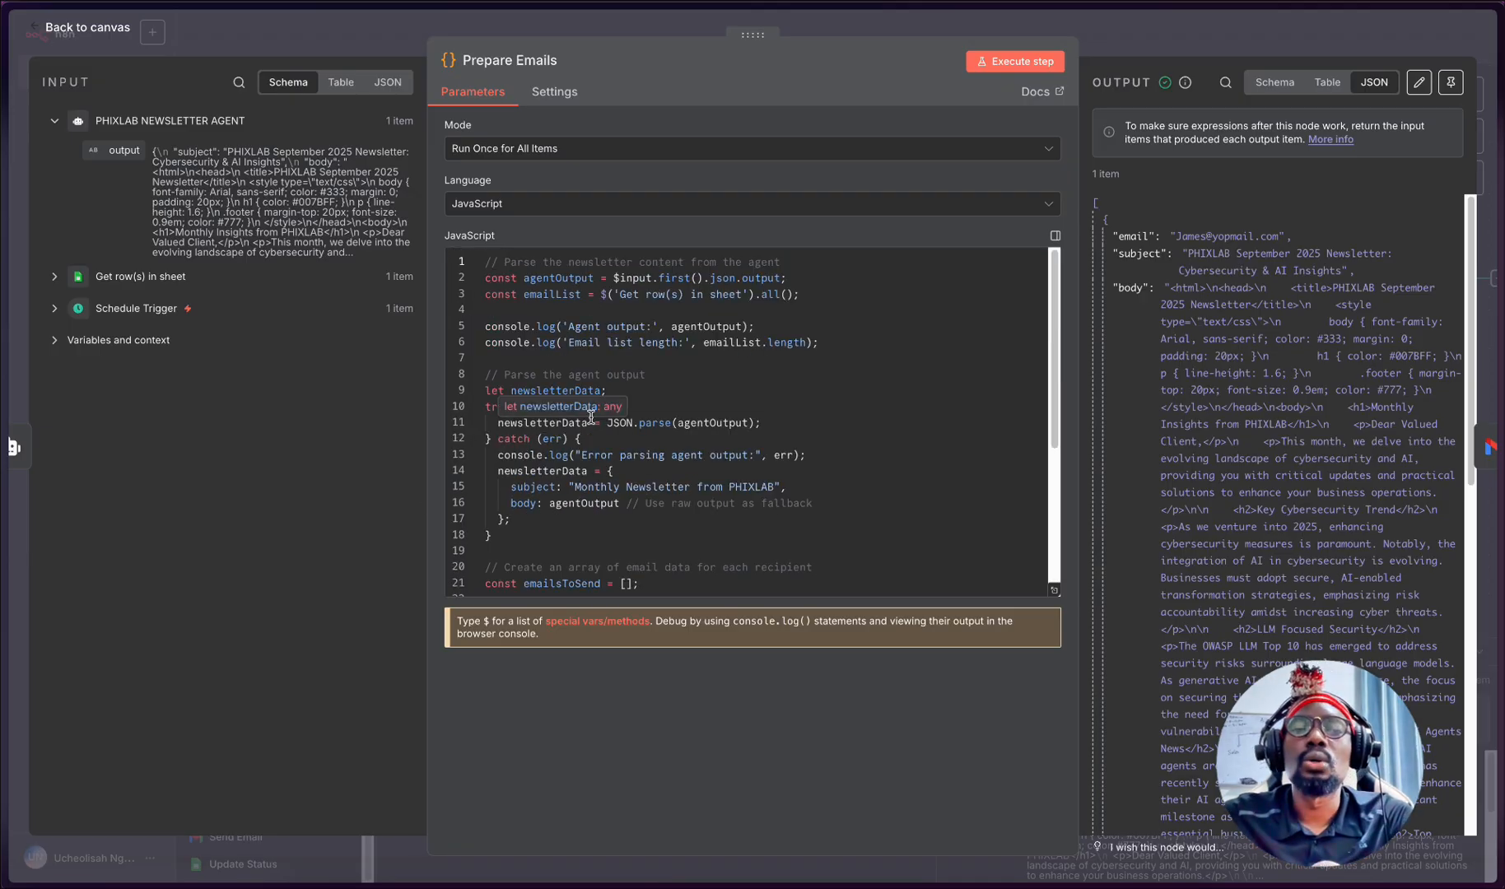
pyautogui.scroll(-3, 586, 417)
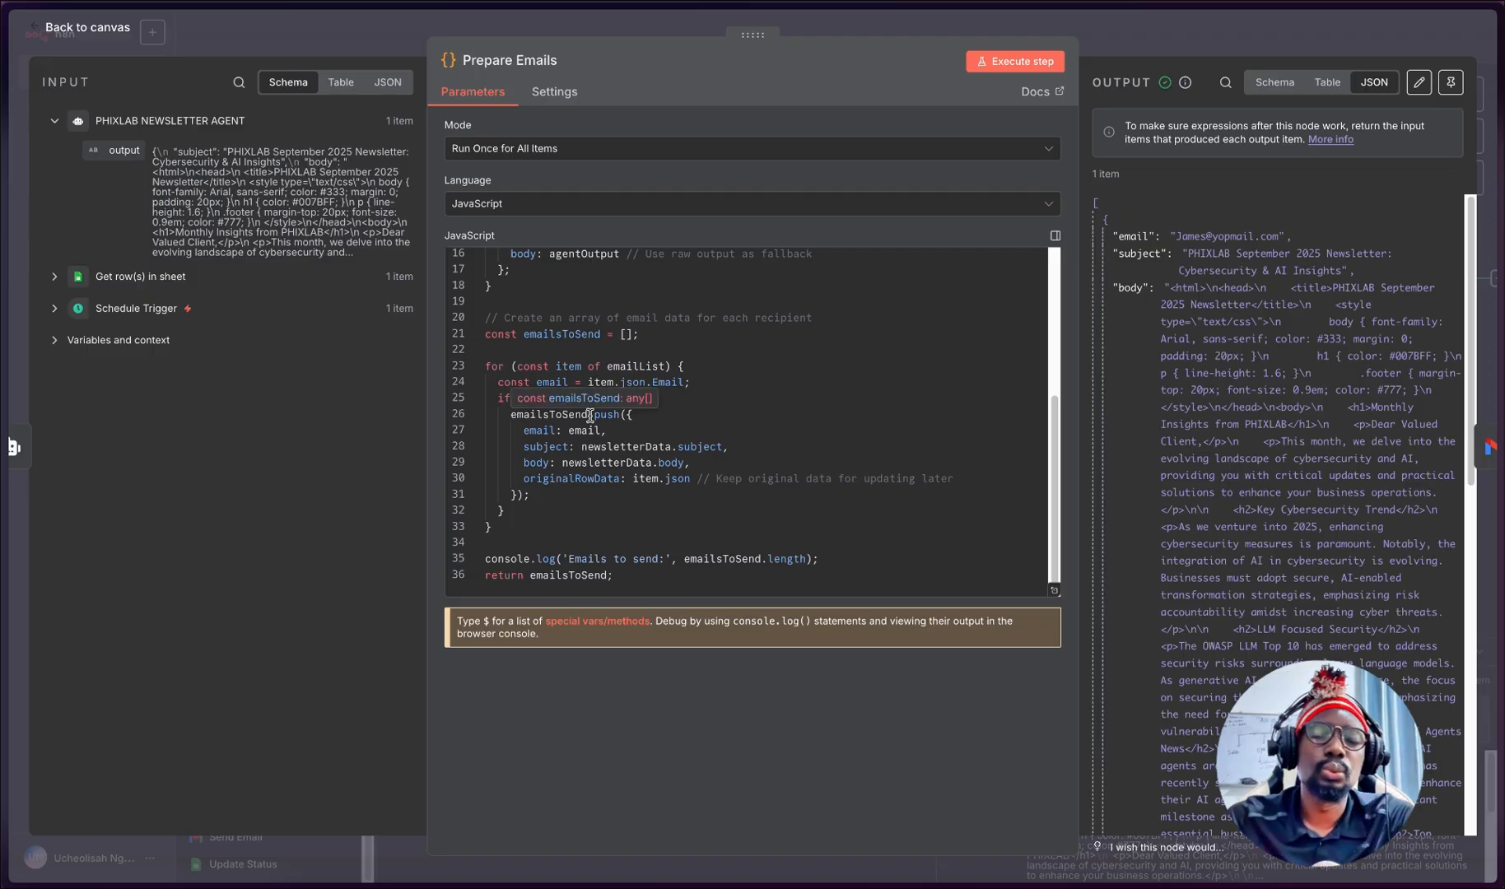
pyautogui.scroll(3, 589, 416)
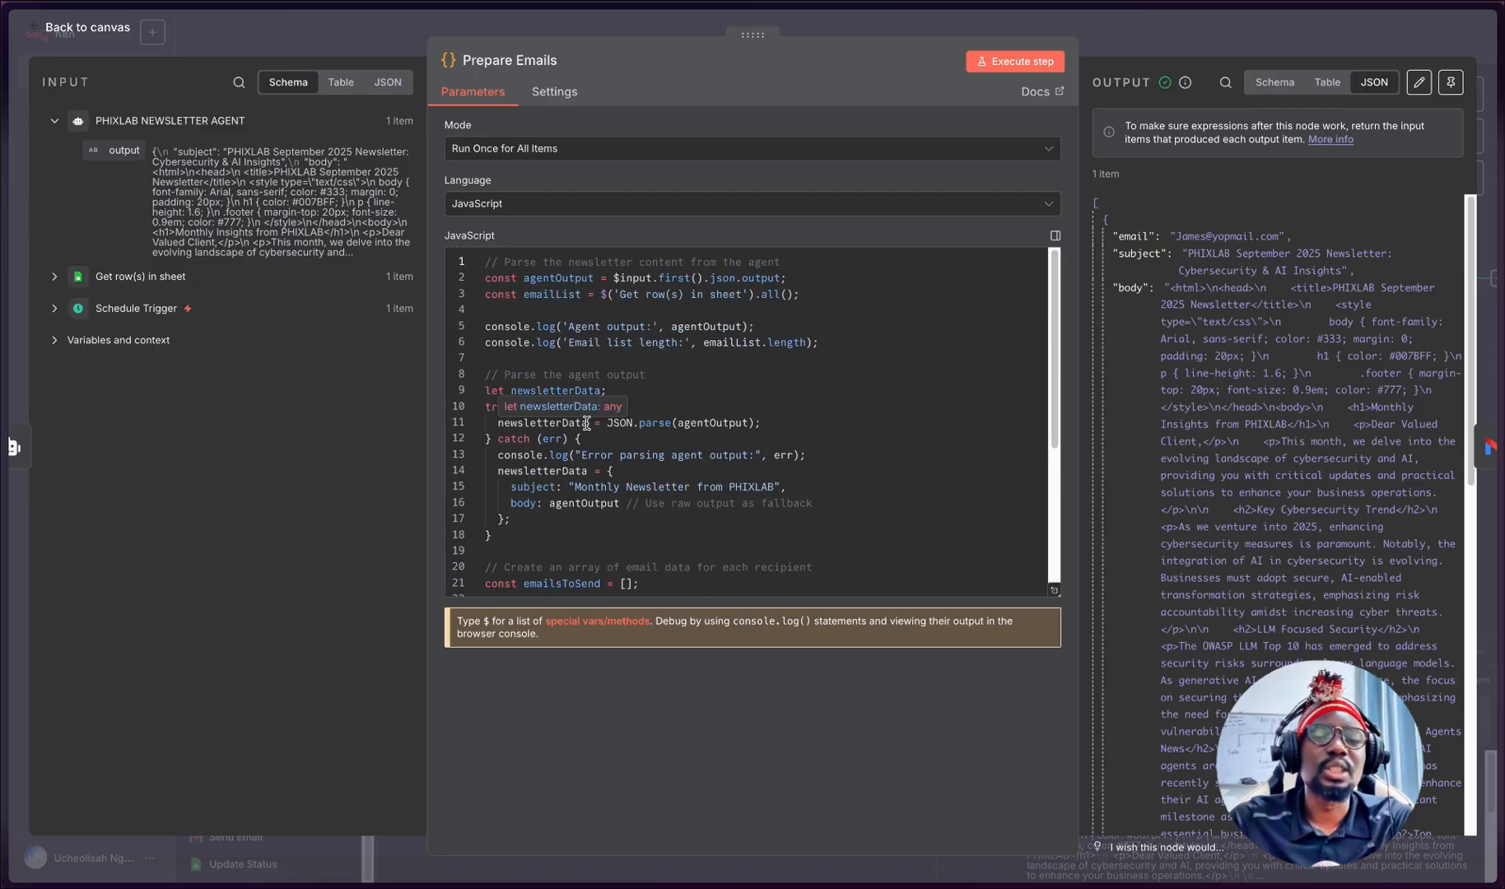
# - Highlight the uses of agentOutput in the code, and expand the Get row(s) in sheet input data
pyautogui.doubleClick(575, 278)
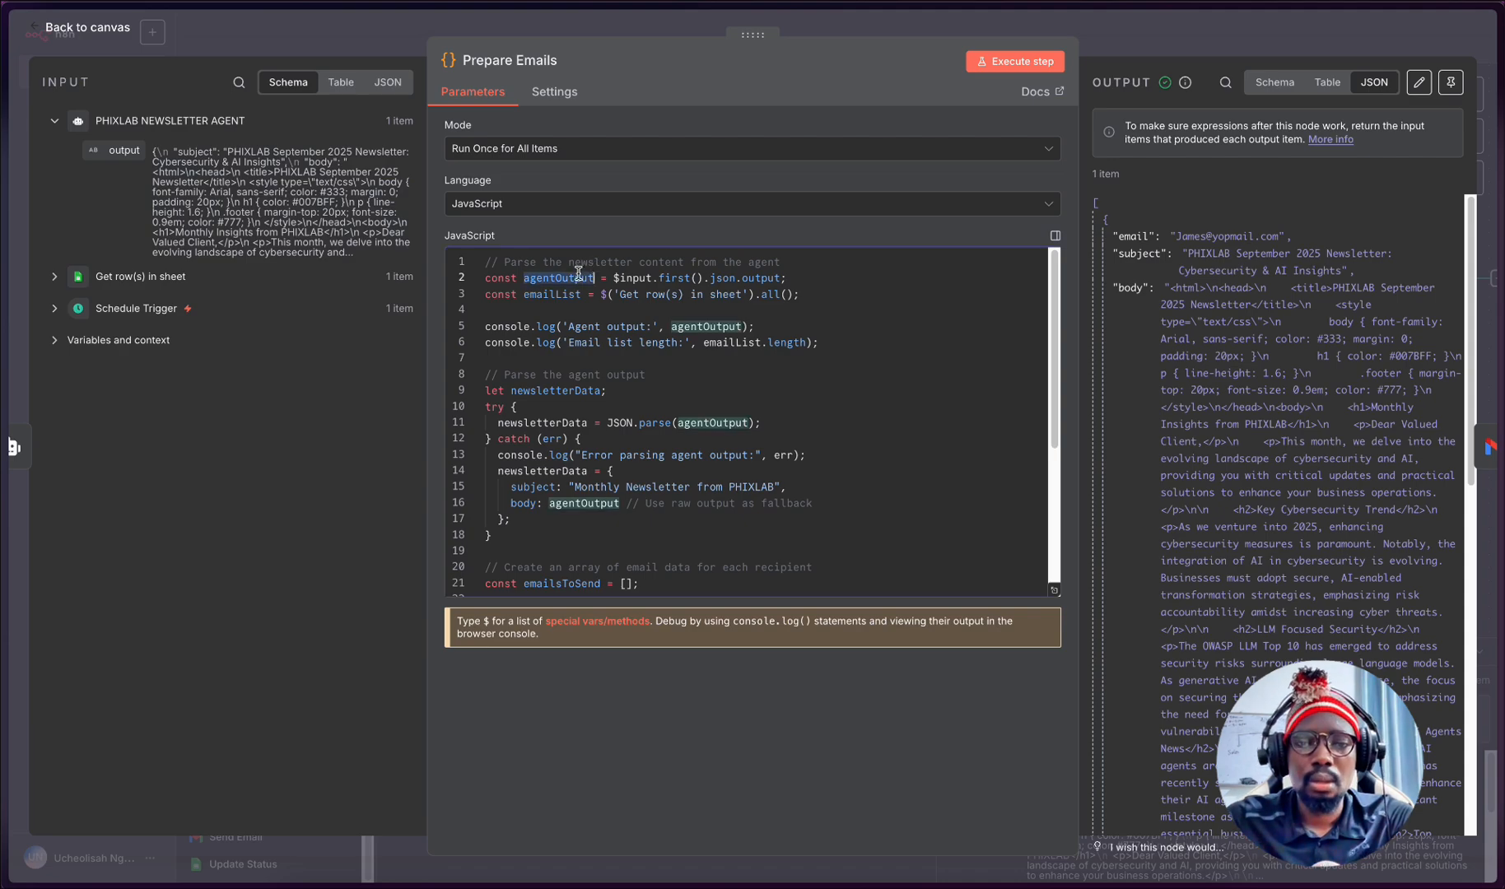
pyautogui.click(772, 278)
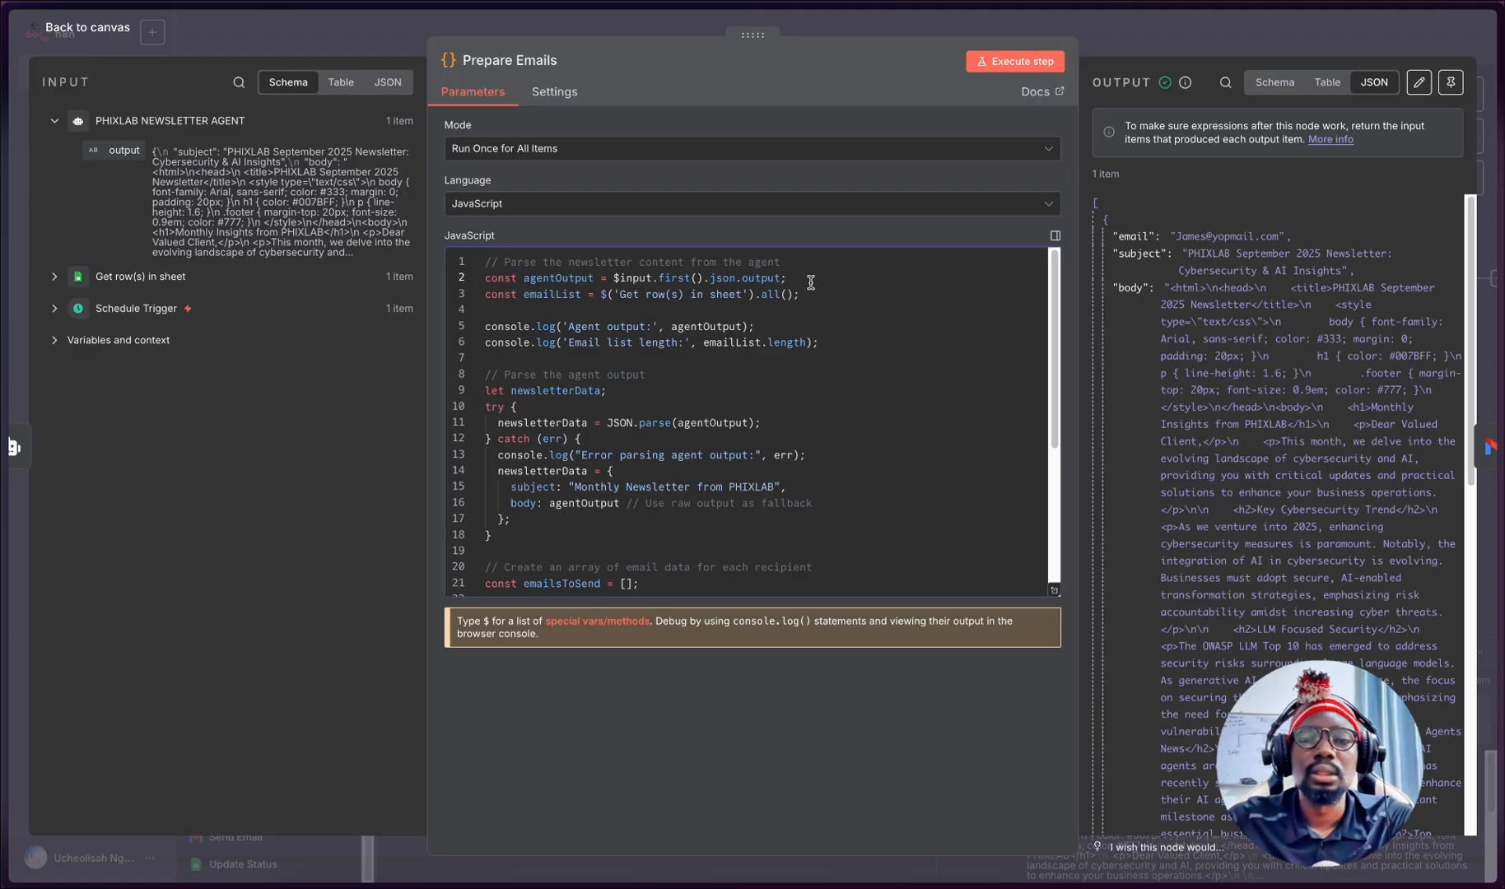
pyautogui.click(52, 279)
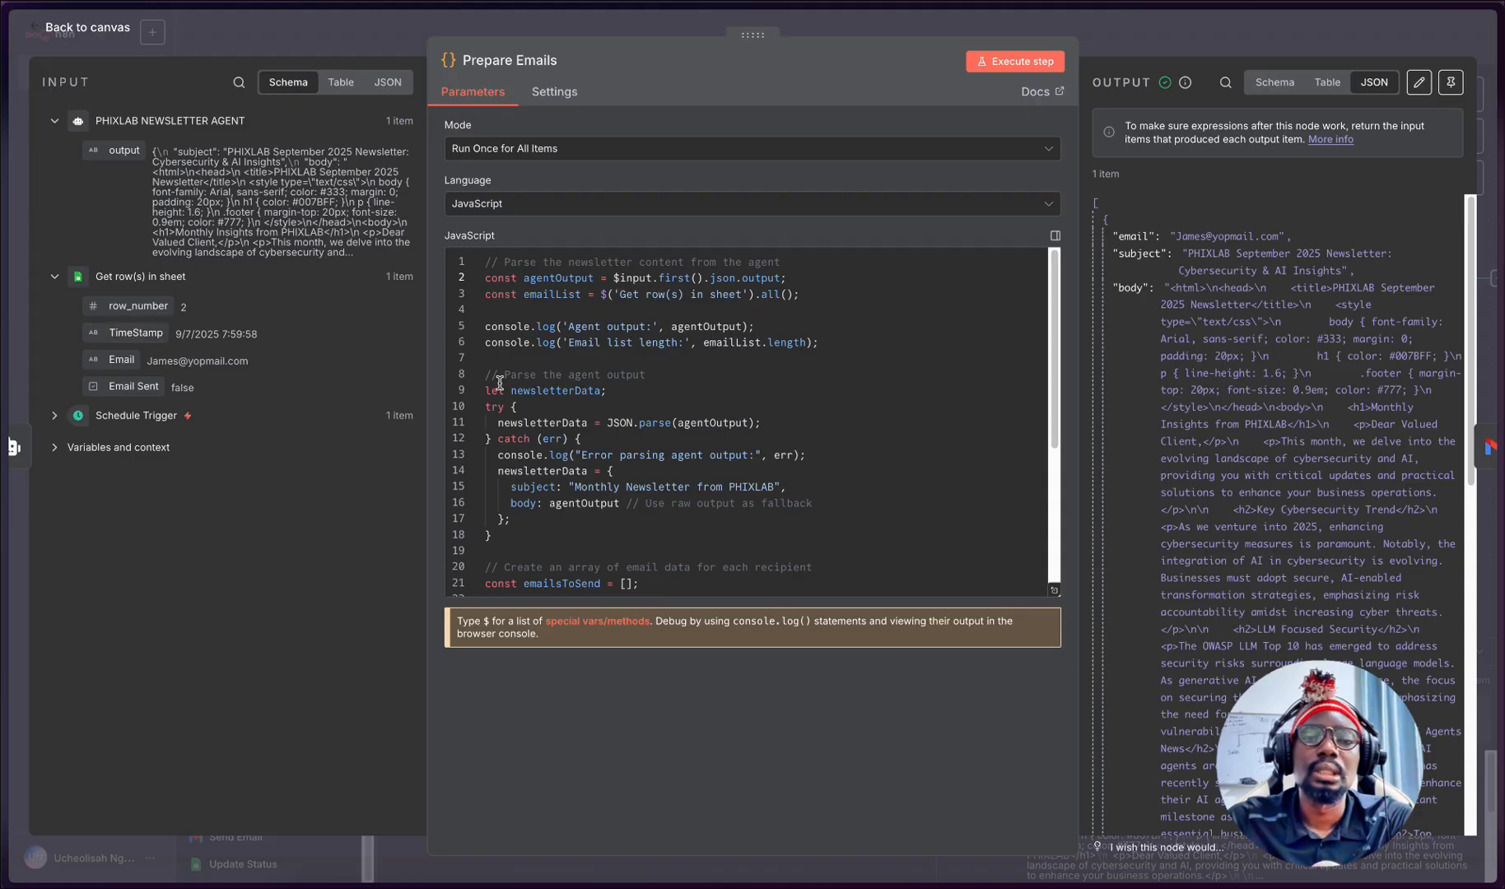
# - Examine the code that parses the agent output and the loop that builds each recipient's email data
pyautogui.scroll(-3, 543, 362)
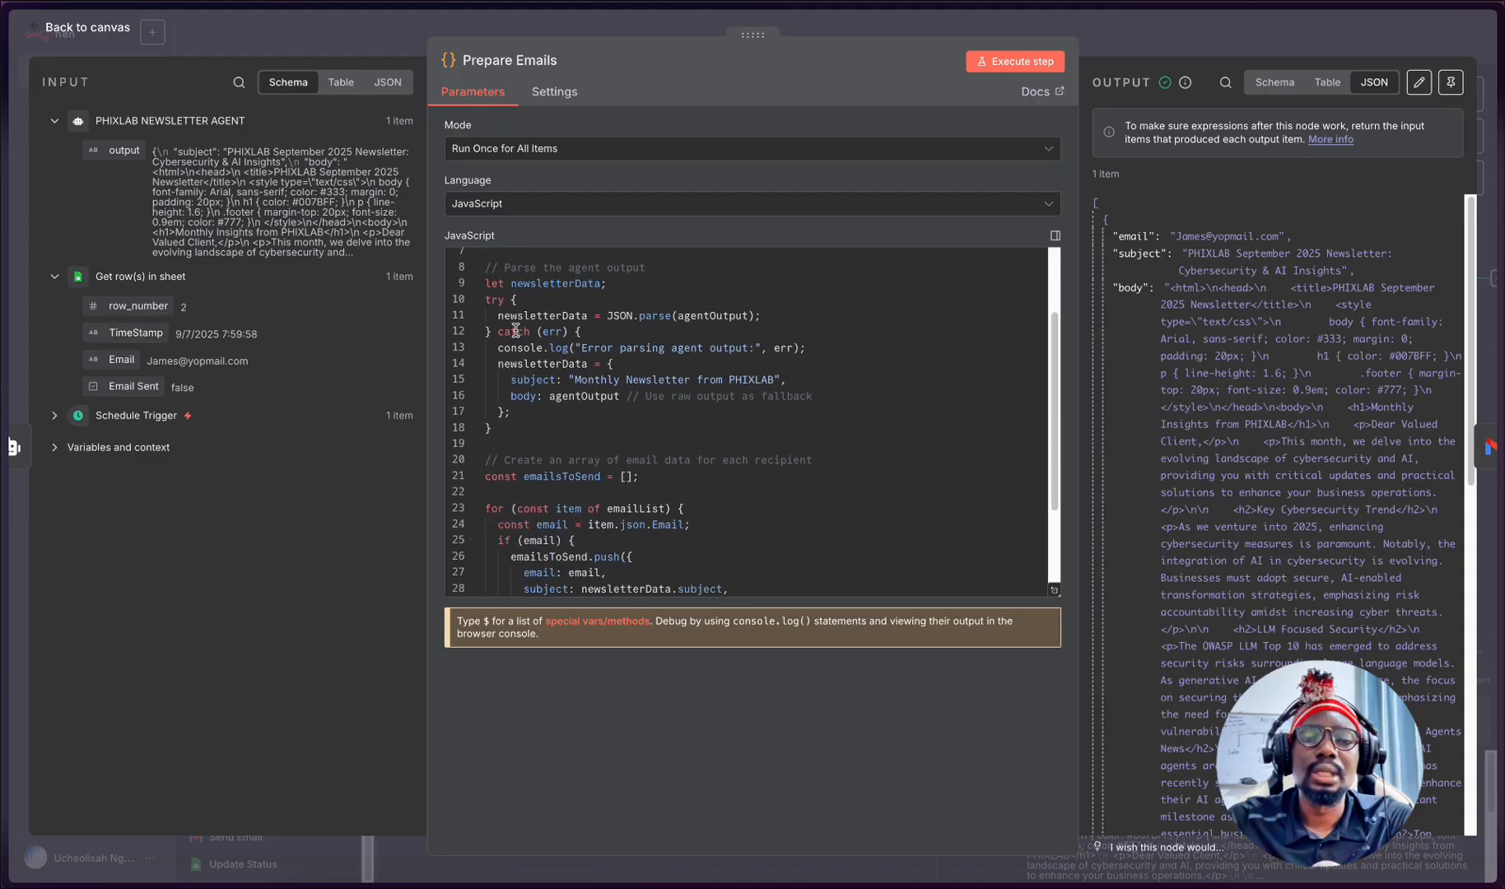
pyautogui.scroll(-1, 589, 292)
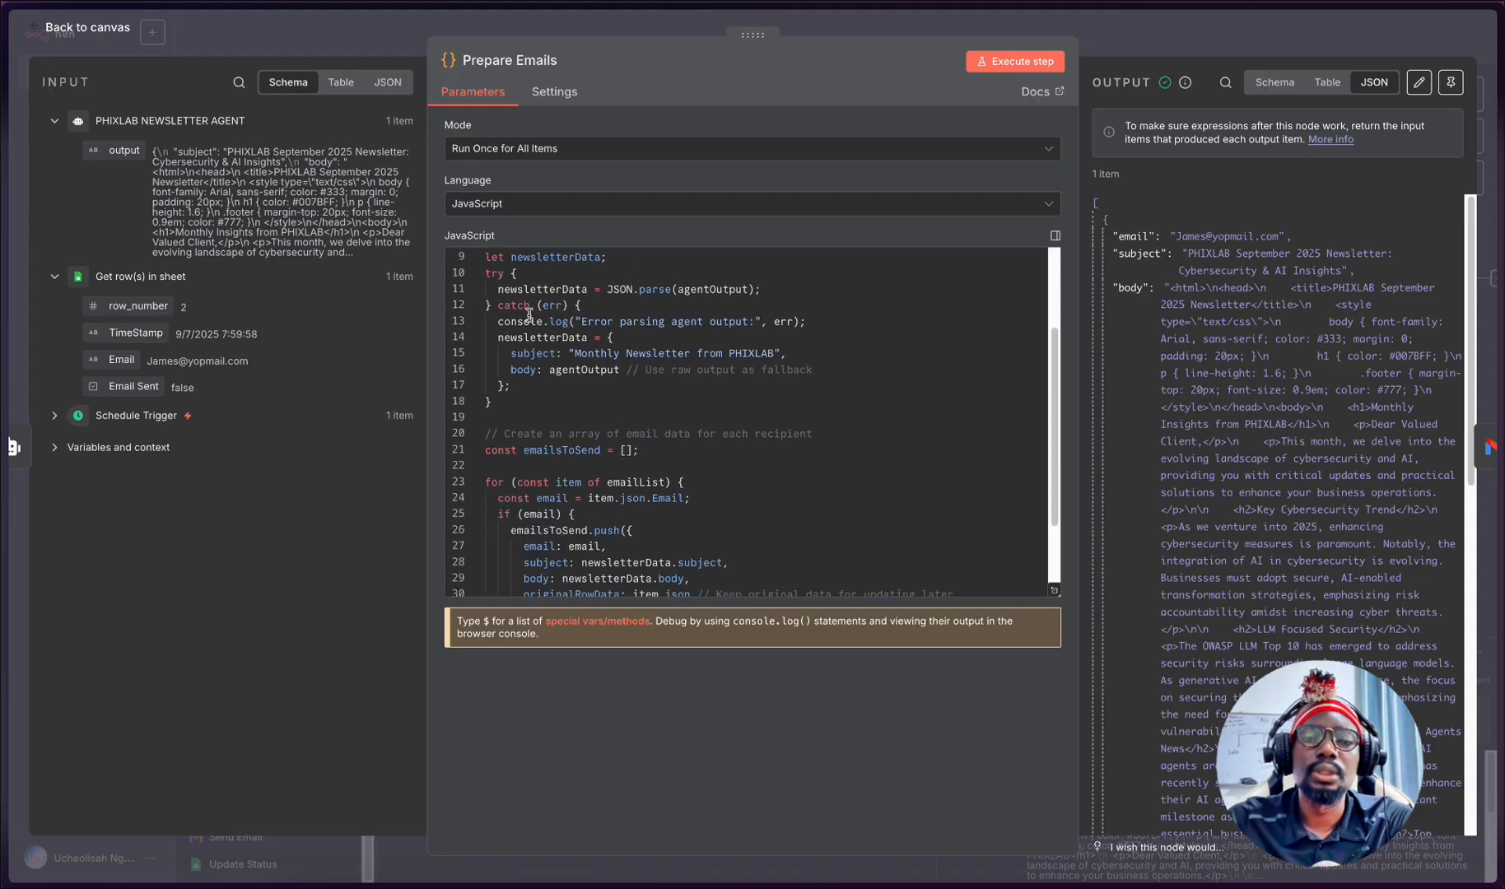
pyautogui.scroll(1, 658, 293)
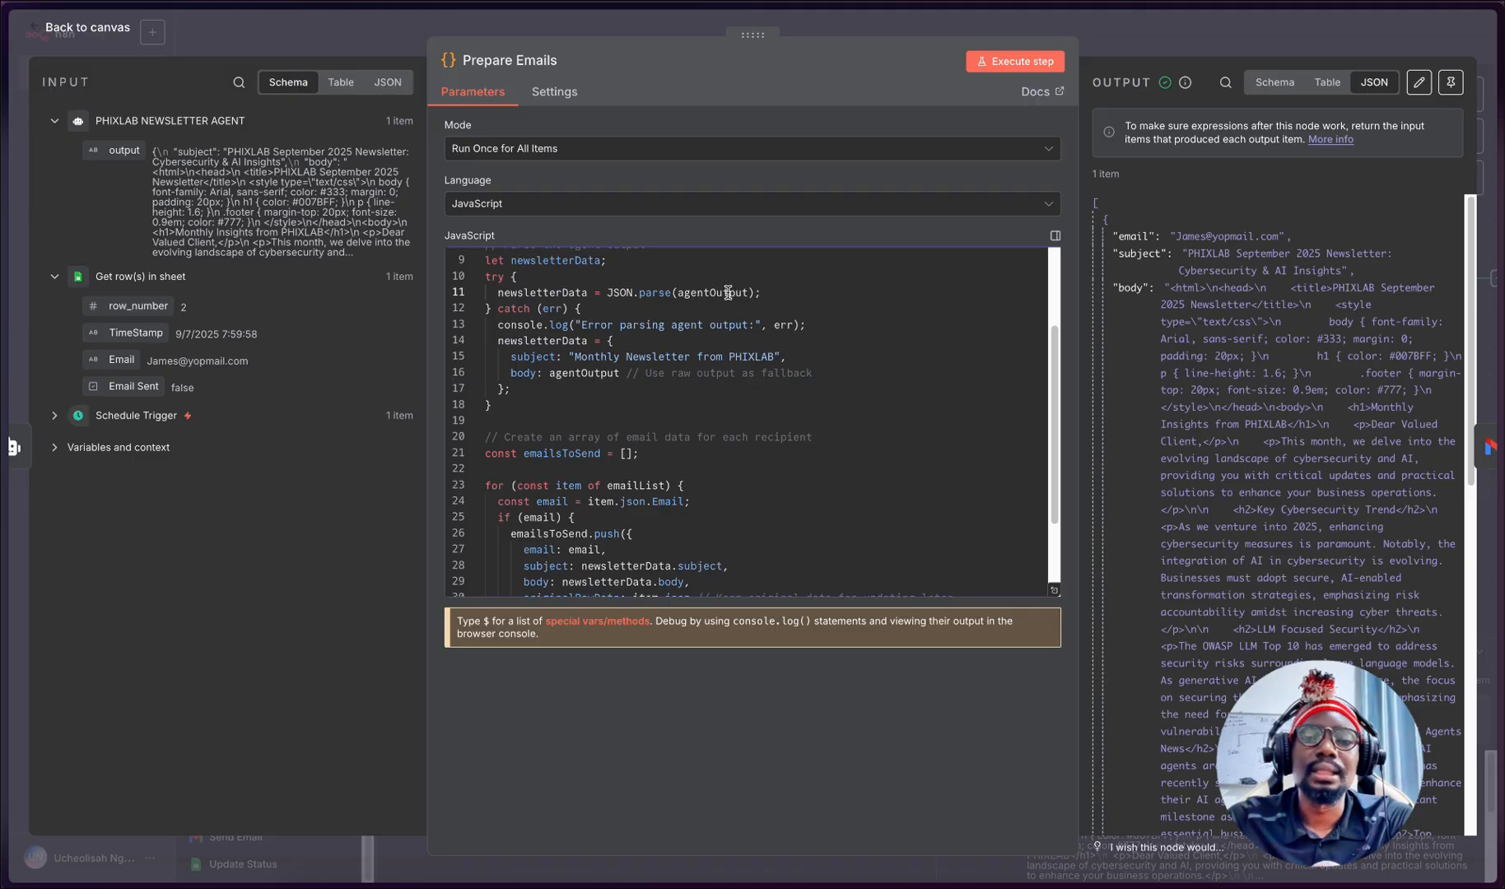
pyautogui.click(727, 292)
pyautogui.scroll(-4, 673, 341)
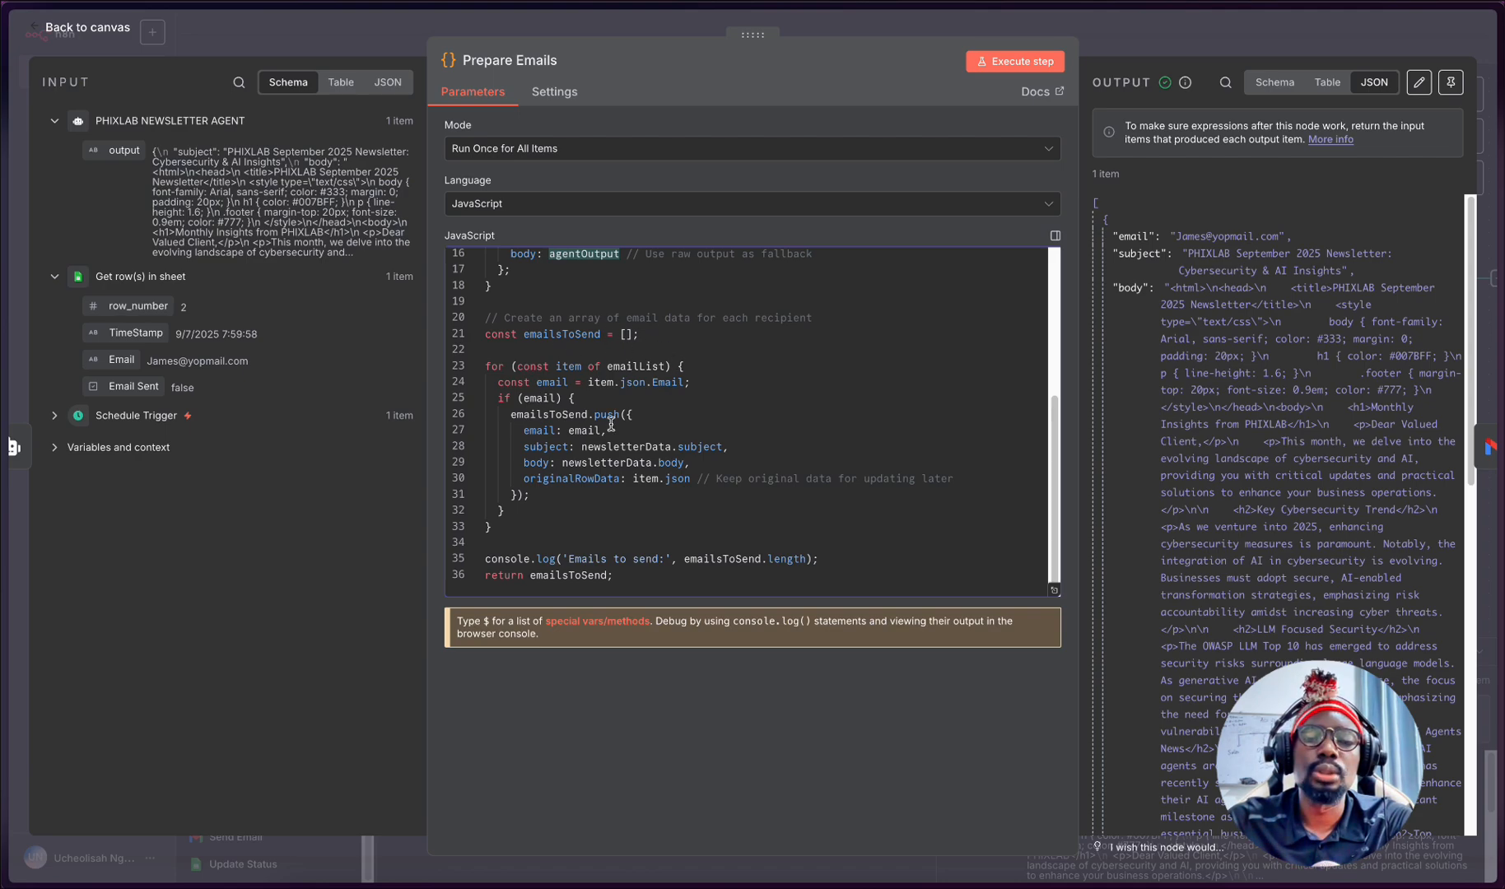
pyautogui.click(648, 413)
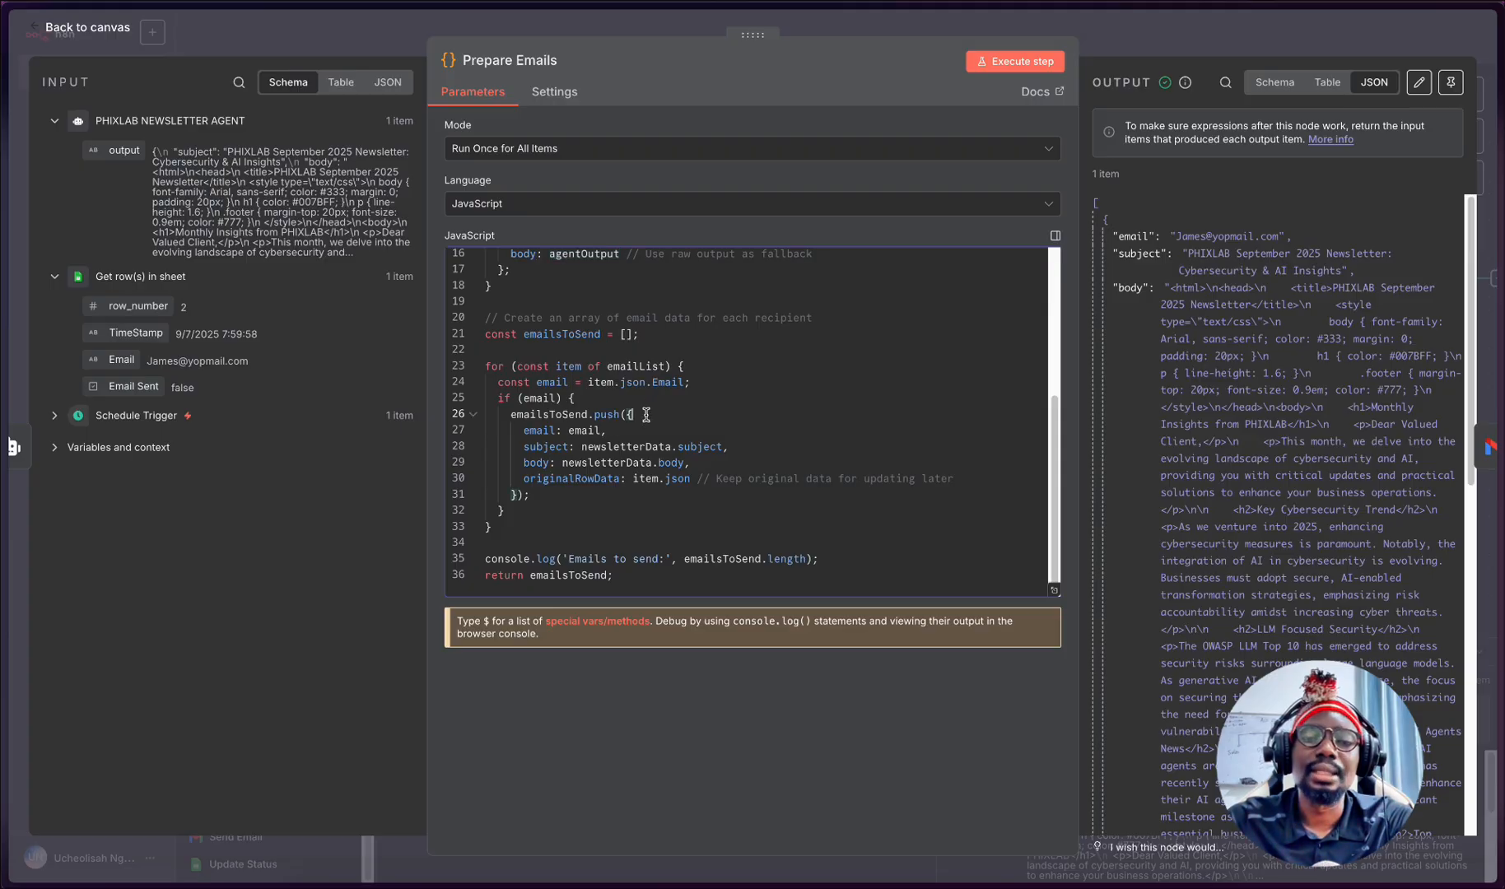
# - Highlight the uses of emailsToSend from its declaration to the return statement, and close the Prepare Emails node
pyautogui.doubleClick(584, 334)
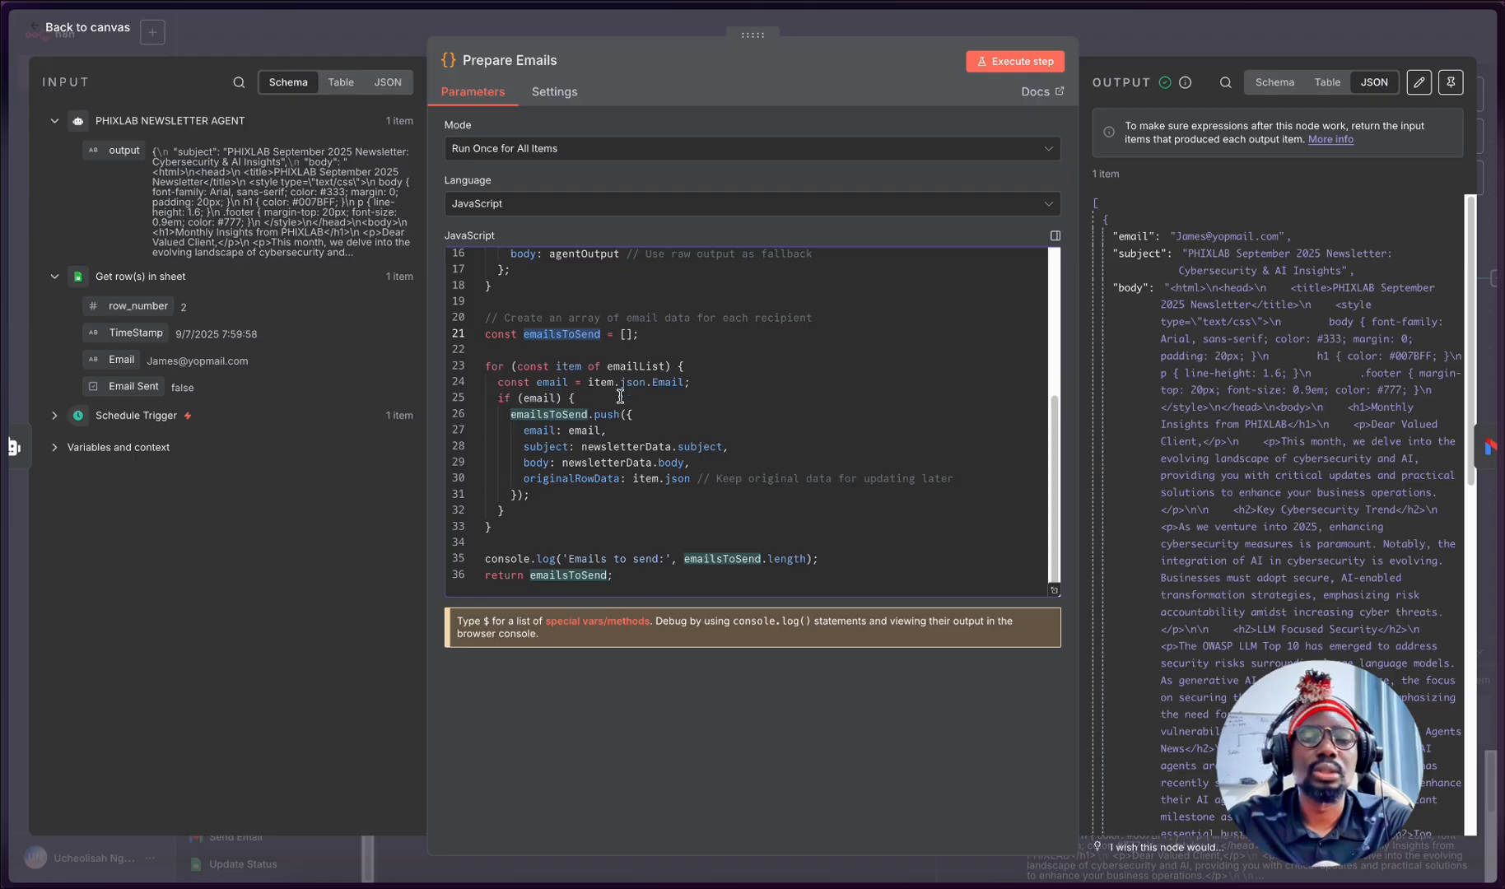
pyautogui.click(577, 576)
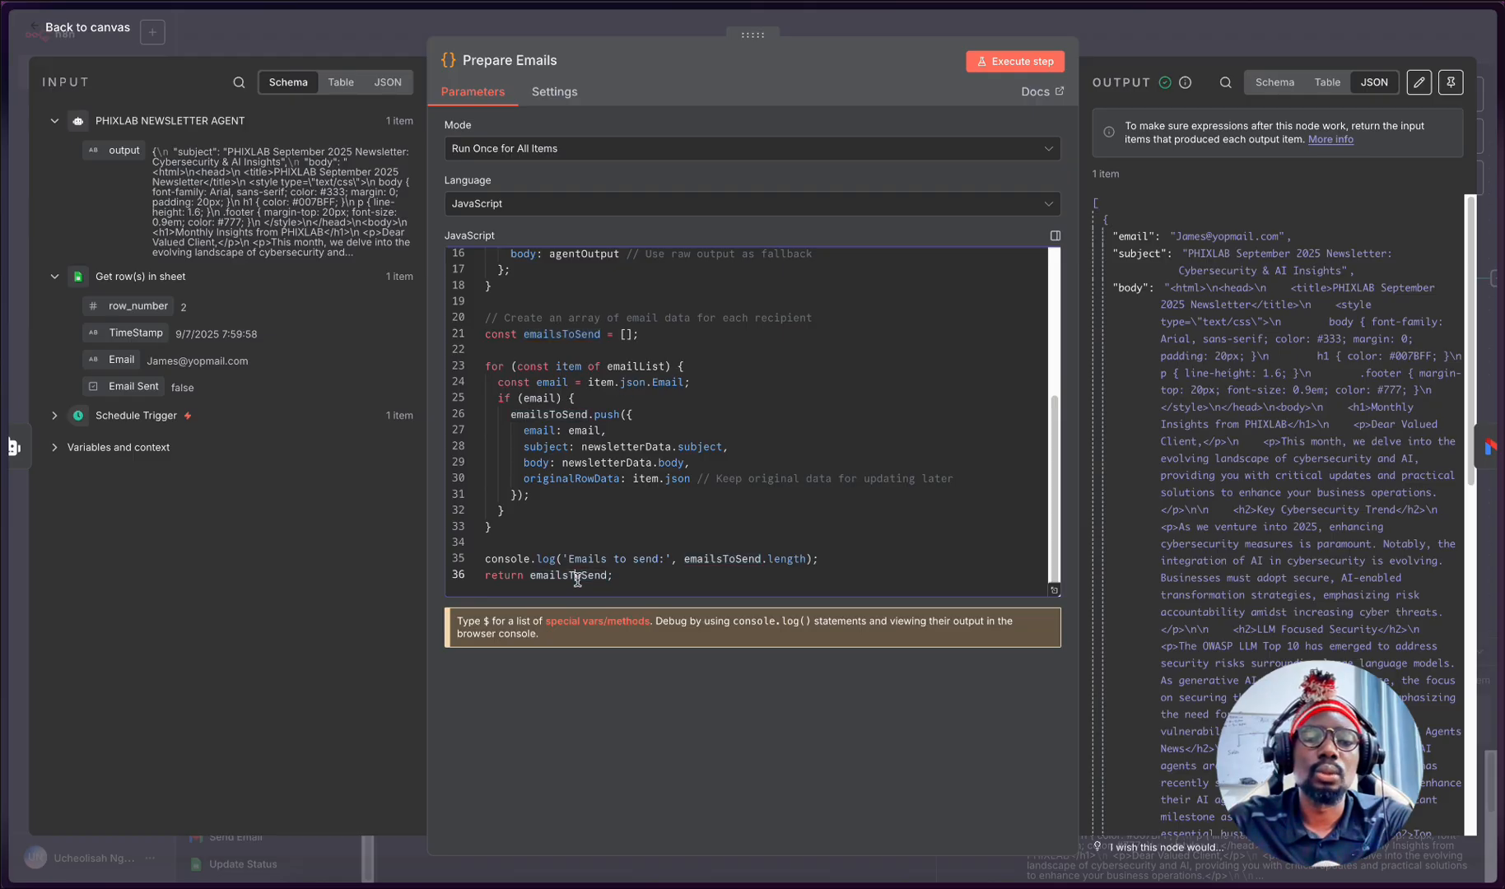
pyautogui.doubleClick(583, 334)
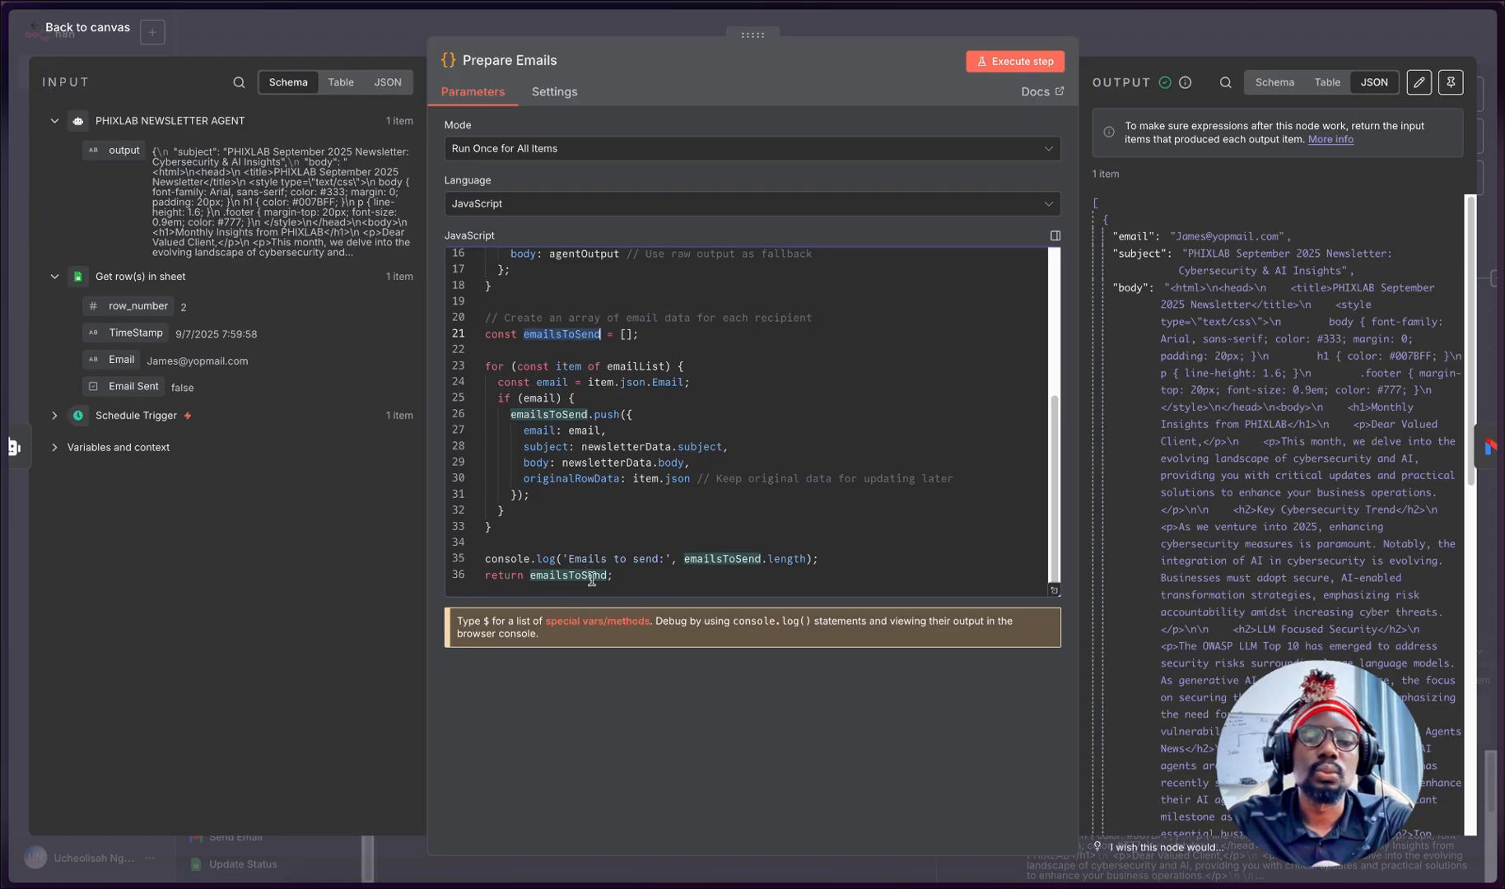
pyautogui.scroll(4, 600, 545)
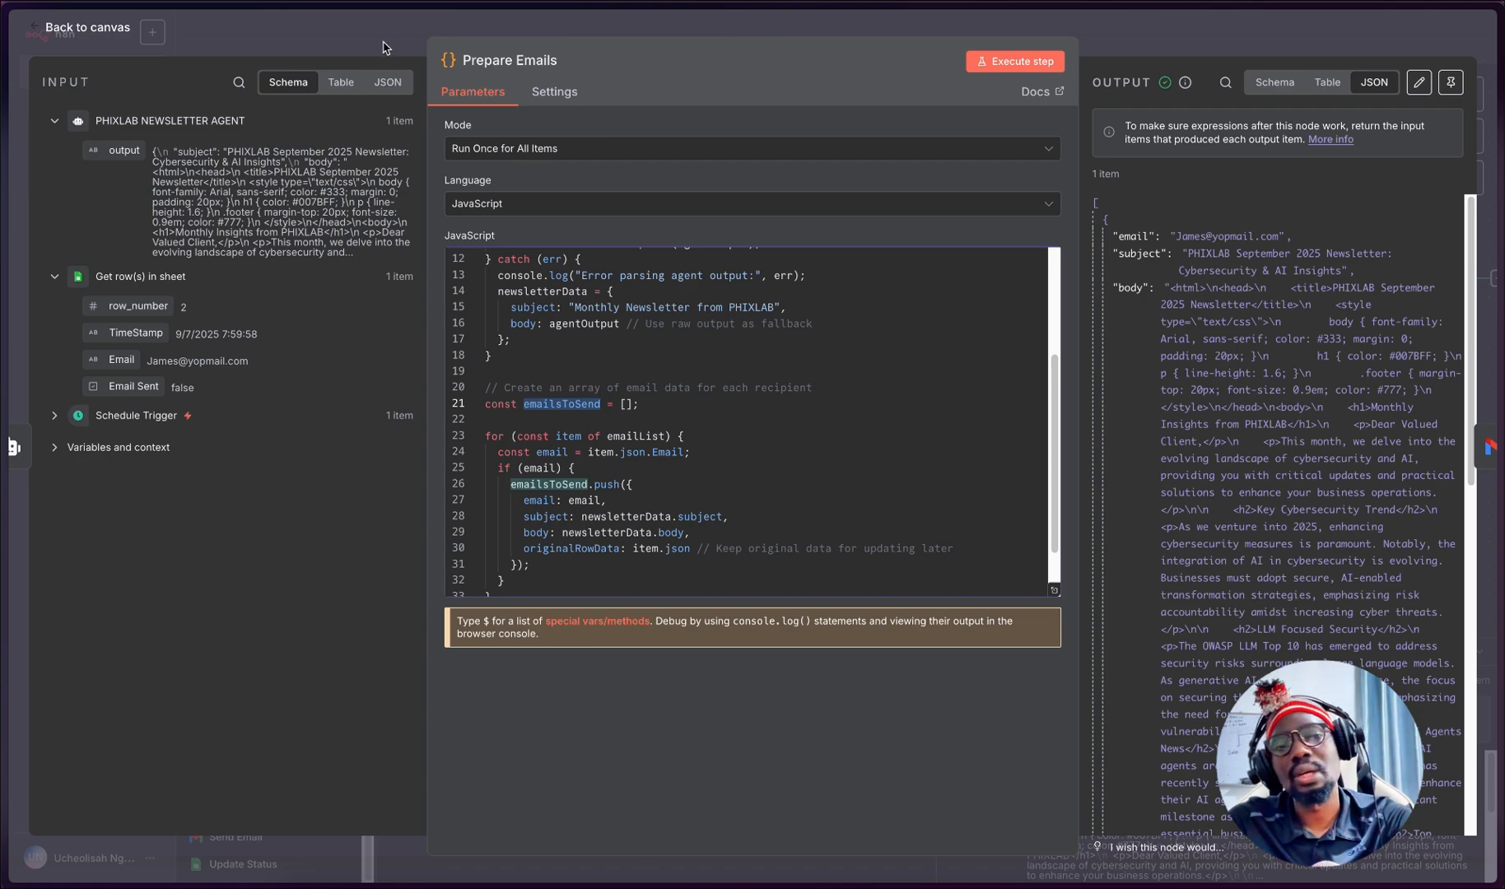
pyautogui.click(384, 42)
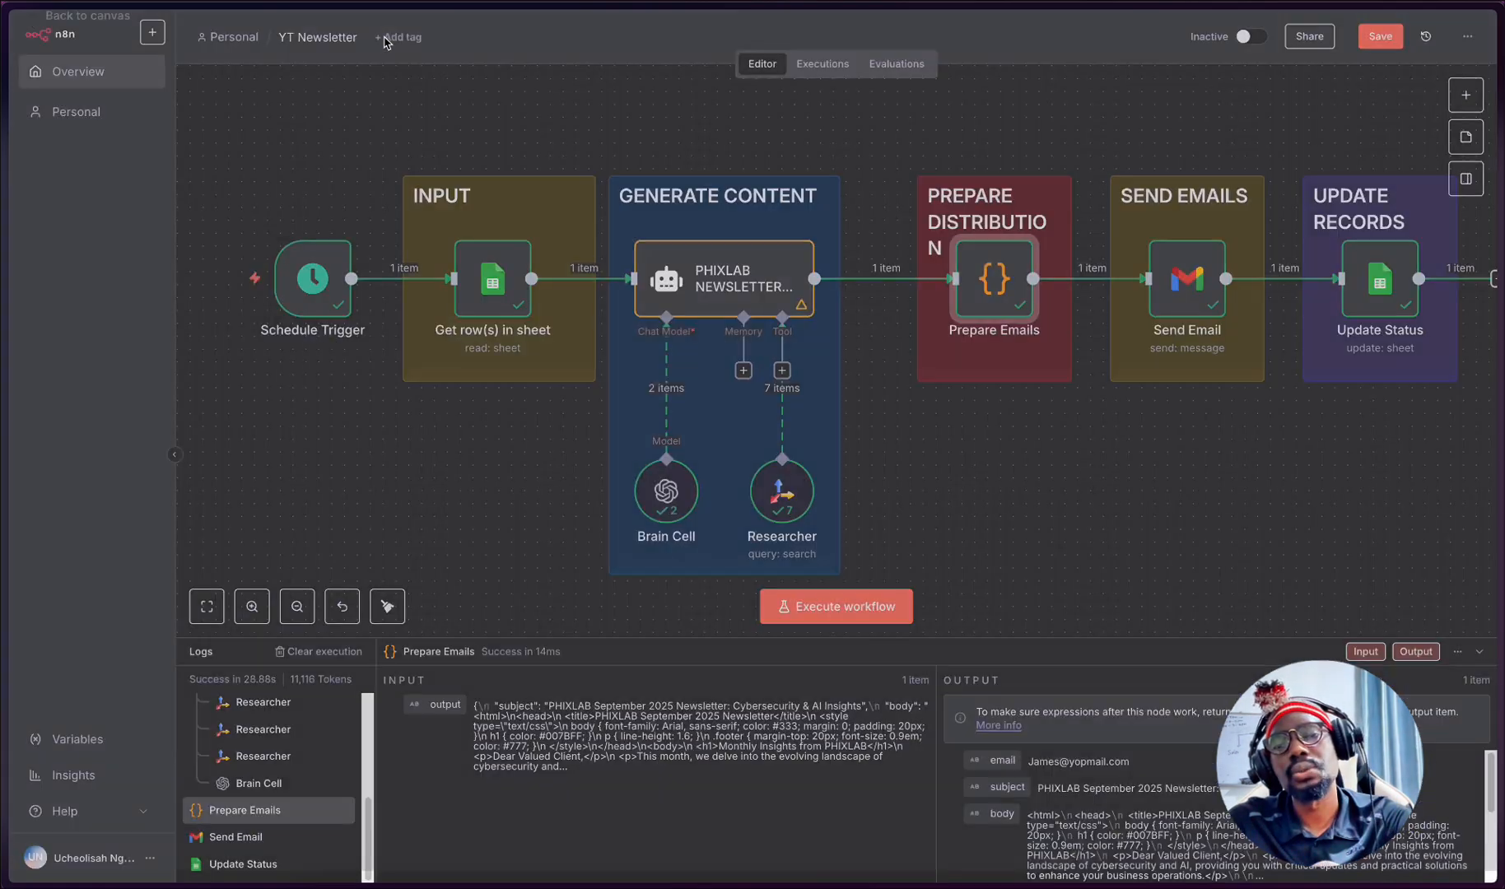
# - Open the Send Email node and view the available Gmail credential options, keeping the current credential
pyautogui.doubleClick(1179, 273)
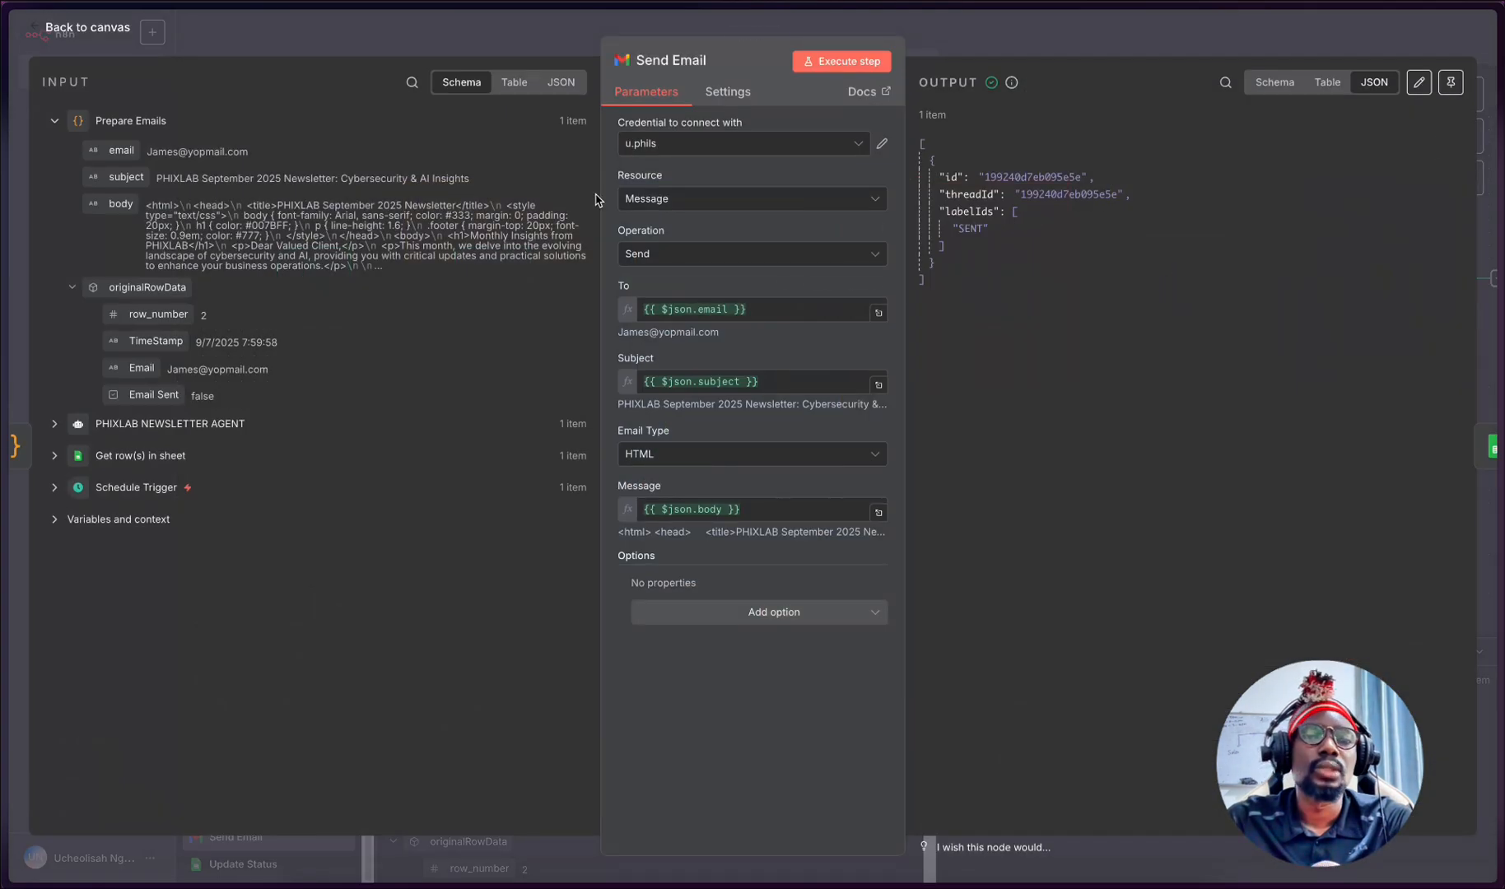
pyautogui.click(854, 149)
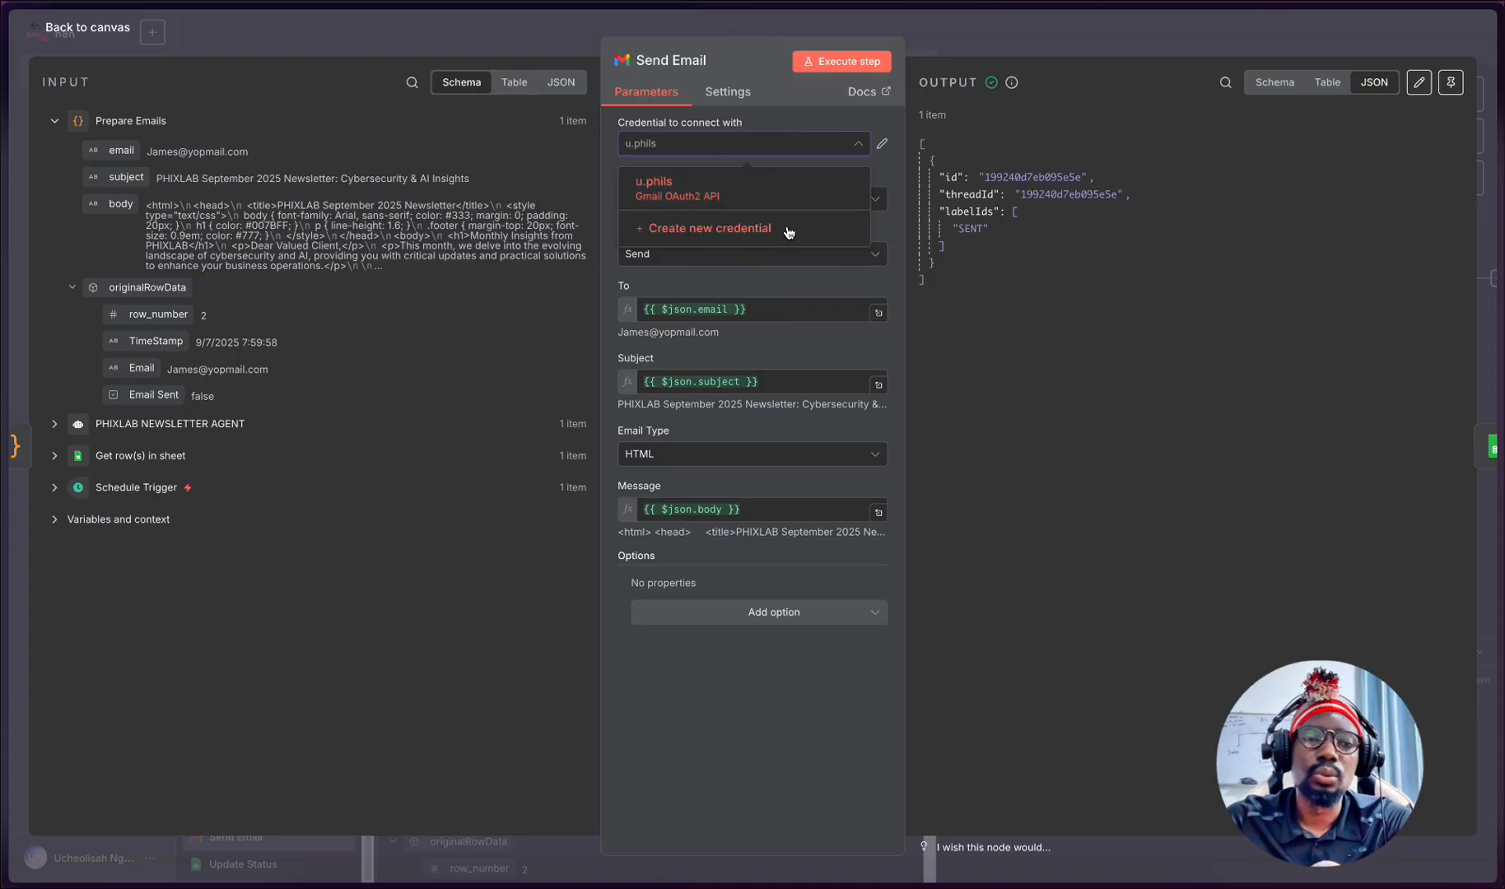
pyautogui.click(457, 382)
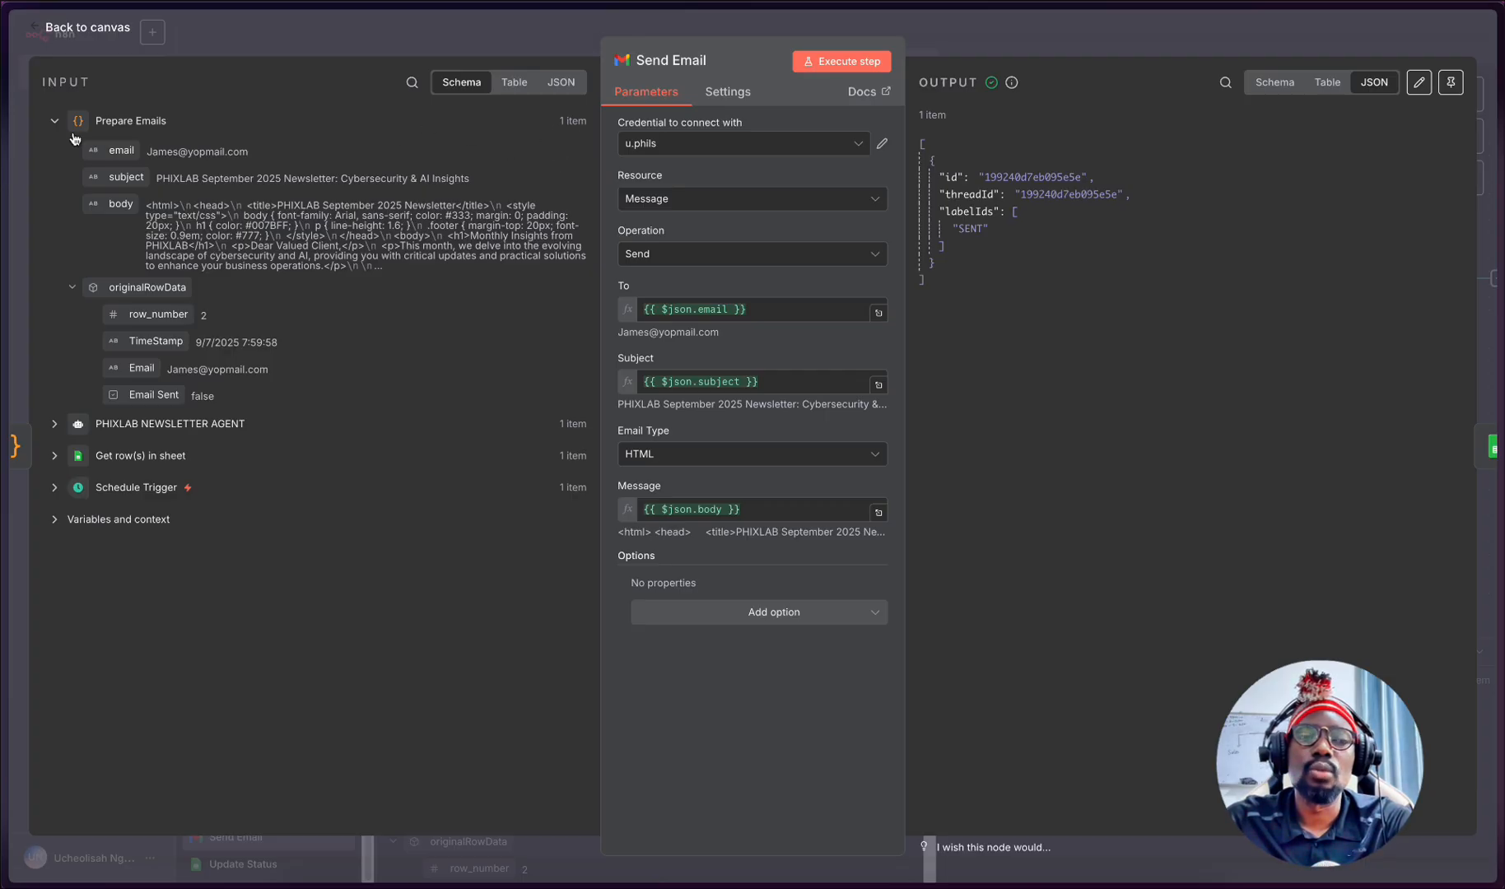
# - Examine the Prepare Emails input data as a table, and switch it back to the schema view
pyautogui.click(516, 84)
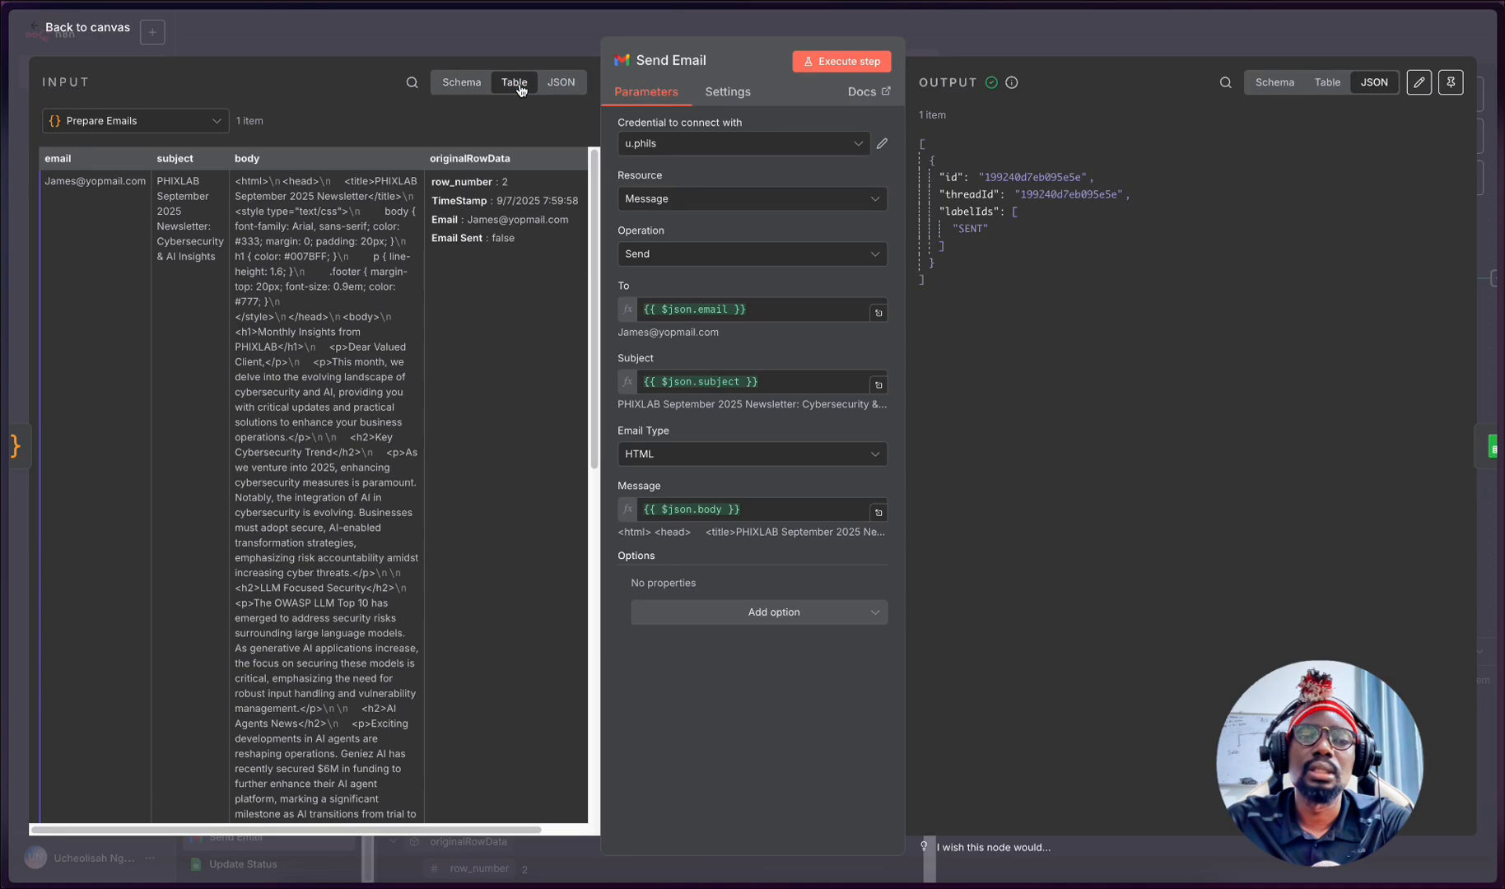
pyautogui.scroll(-3, 281, 316)
pyautogui.scroll(3, 281, 316)
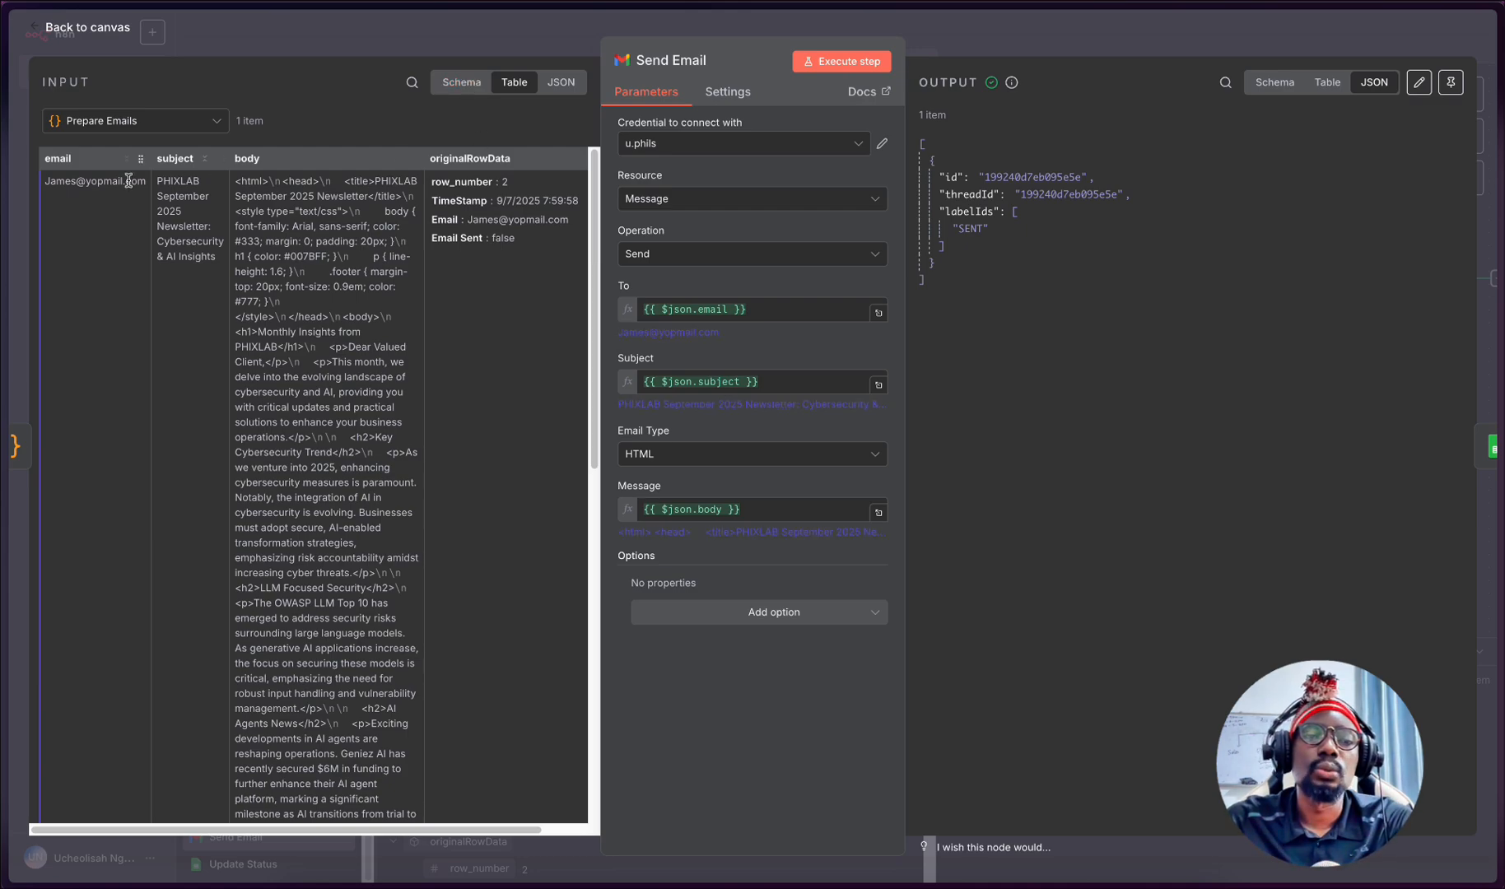
pyautogui.click(463, 83)
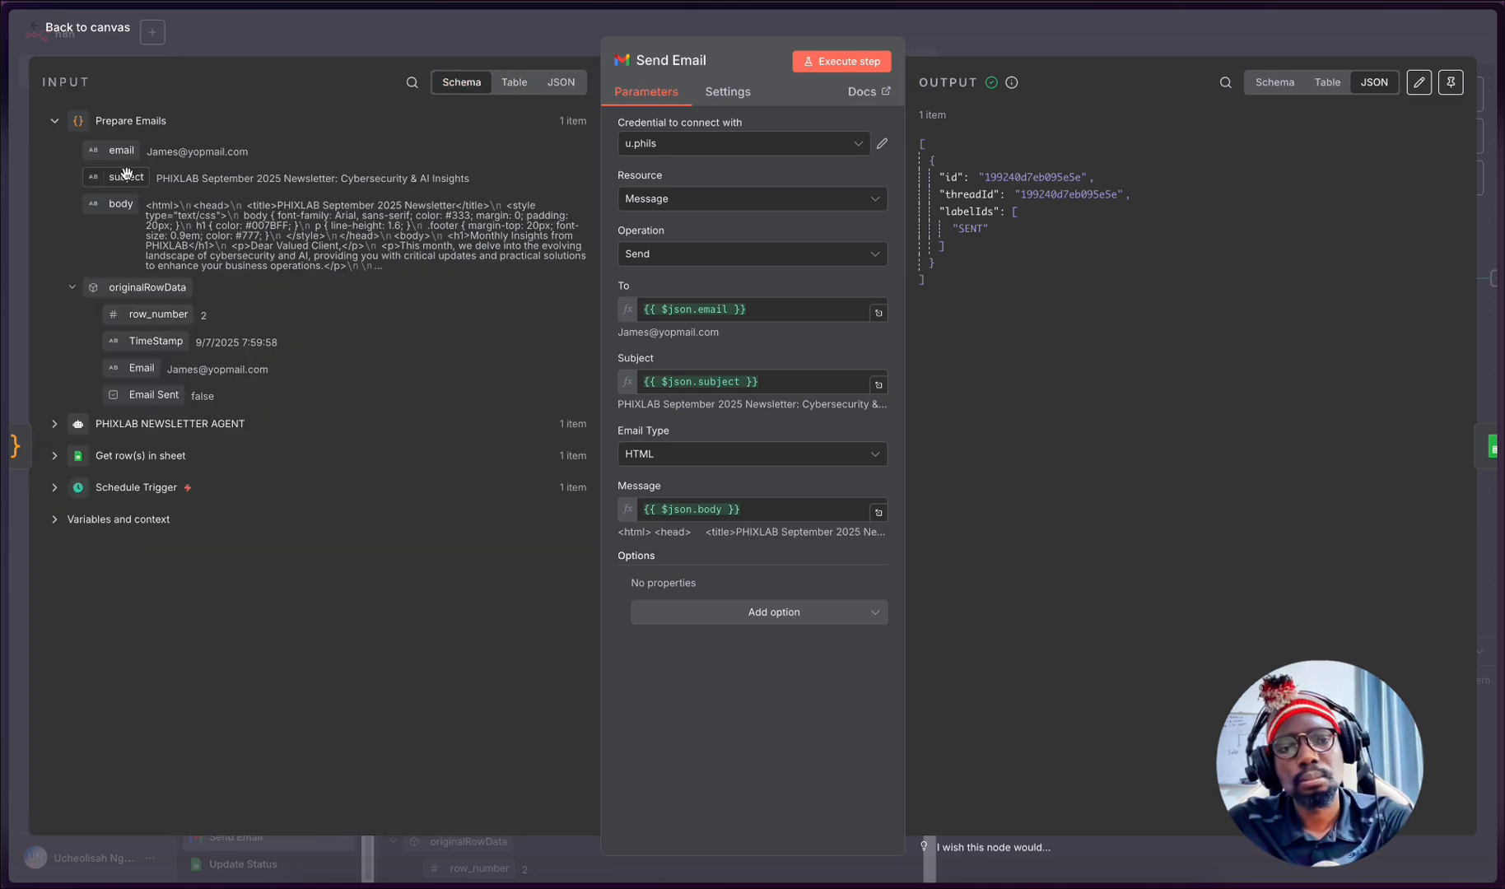
# - Clear the recipient field of the Send Email node and map it again to {{ $json.email }} from Prepare Emails
pyautogui.tripleClick(786, 308)
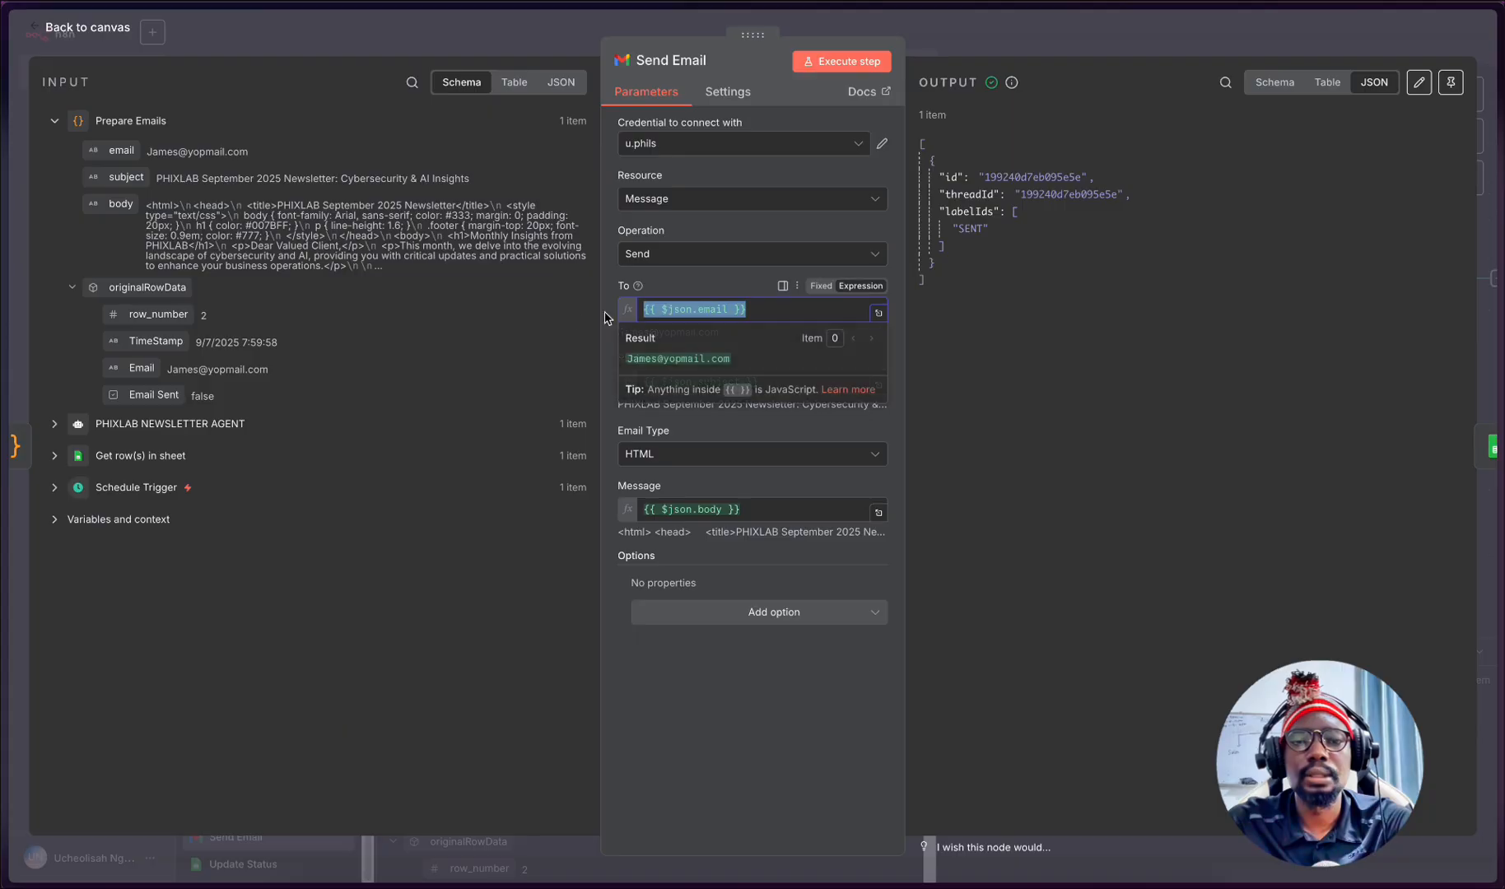
pyautogui.press('BackSpace')
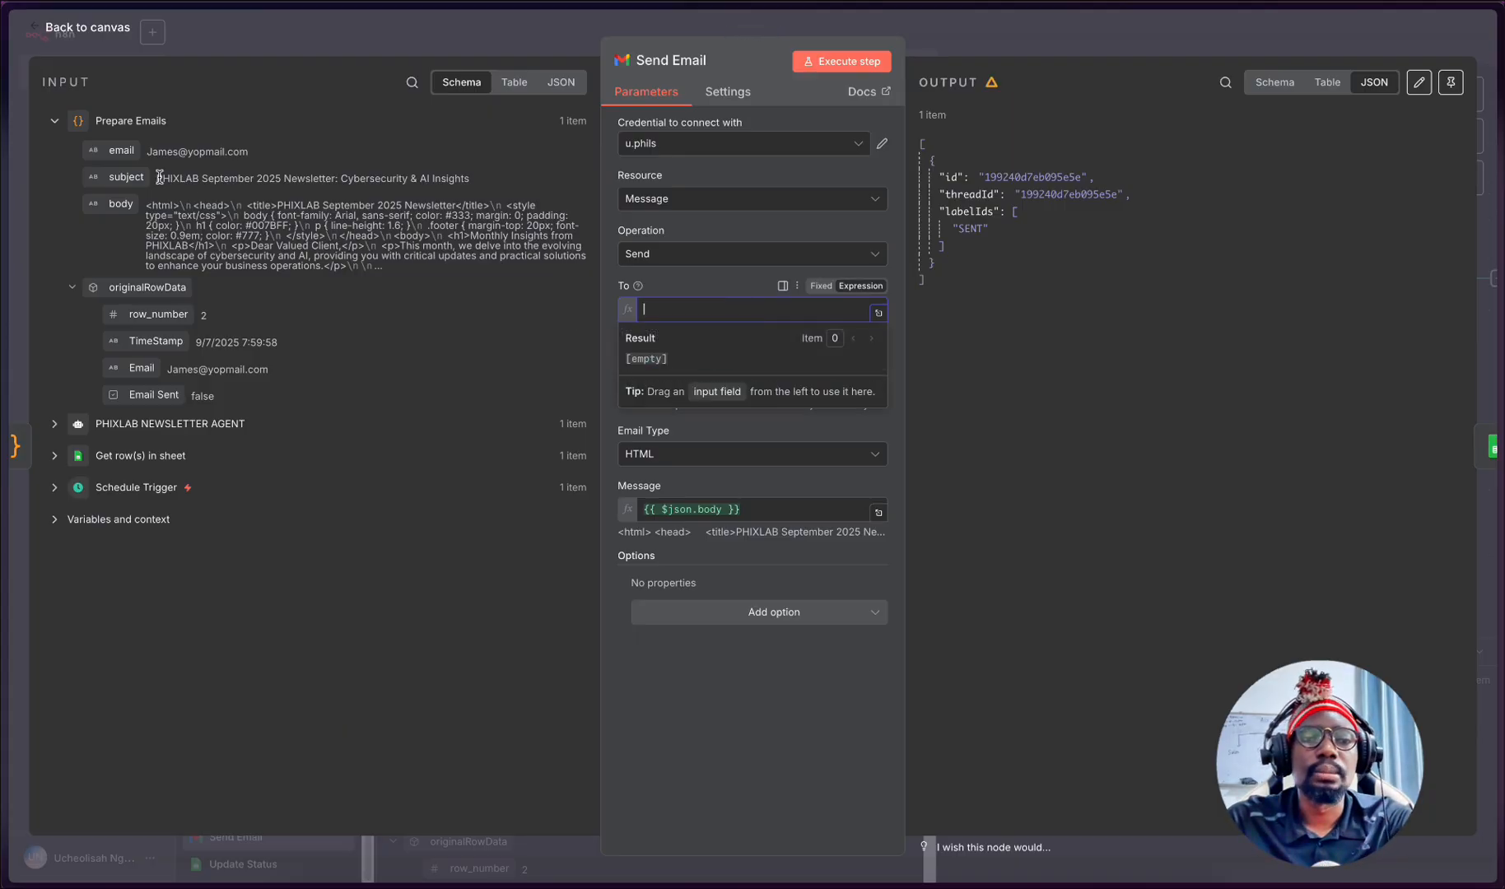
pyautogui.moveTo(121, 150); pyautogui.dragTo(671, 309)
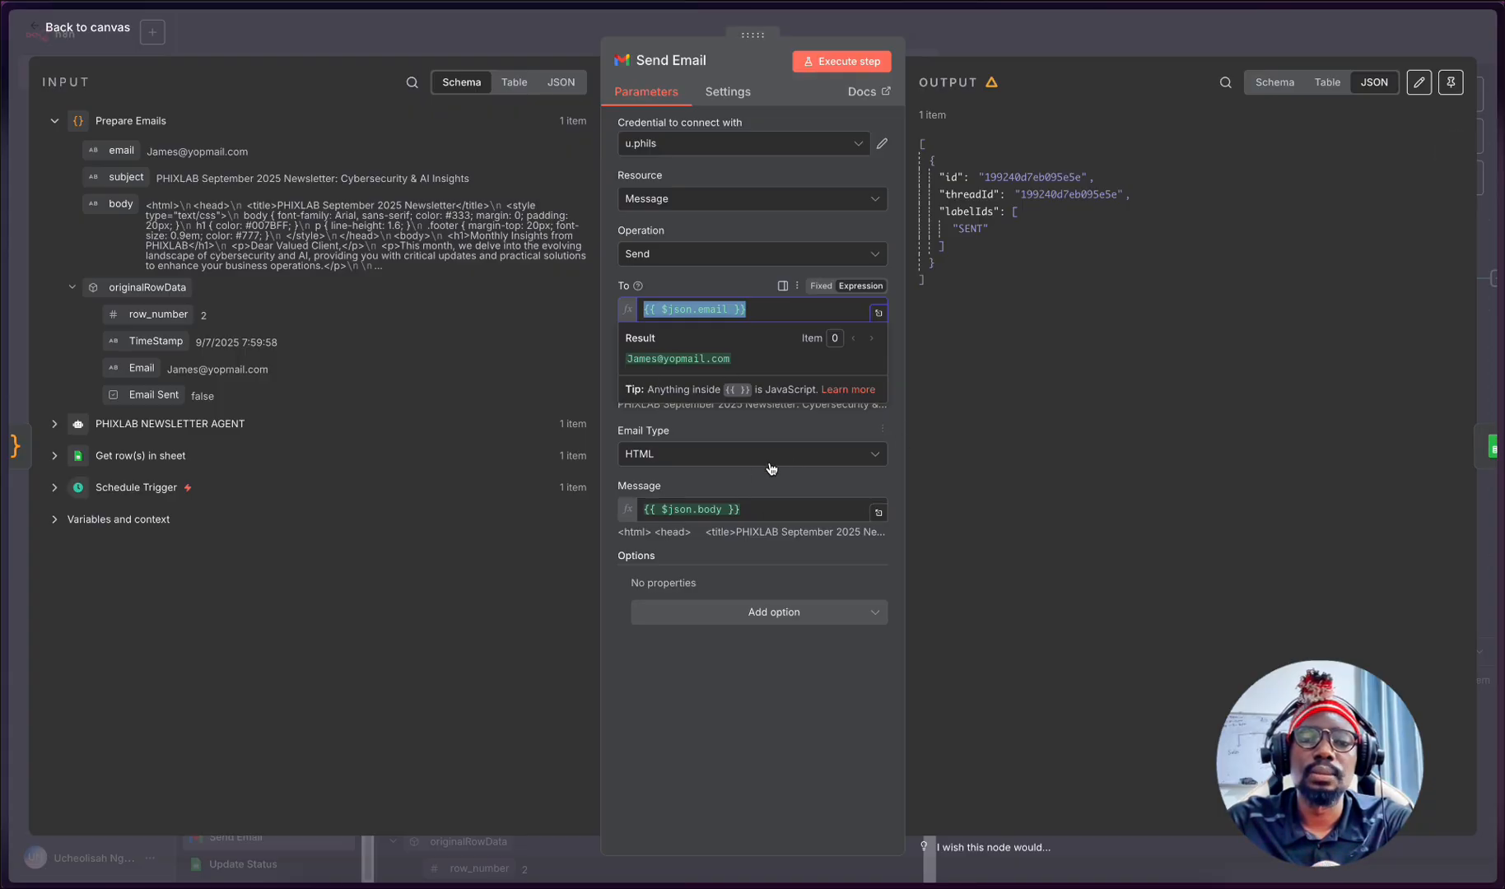
pyautogui.click(667, 657)
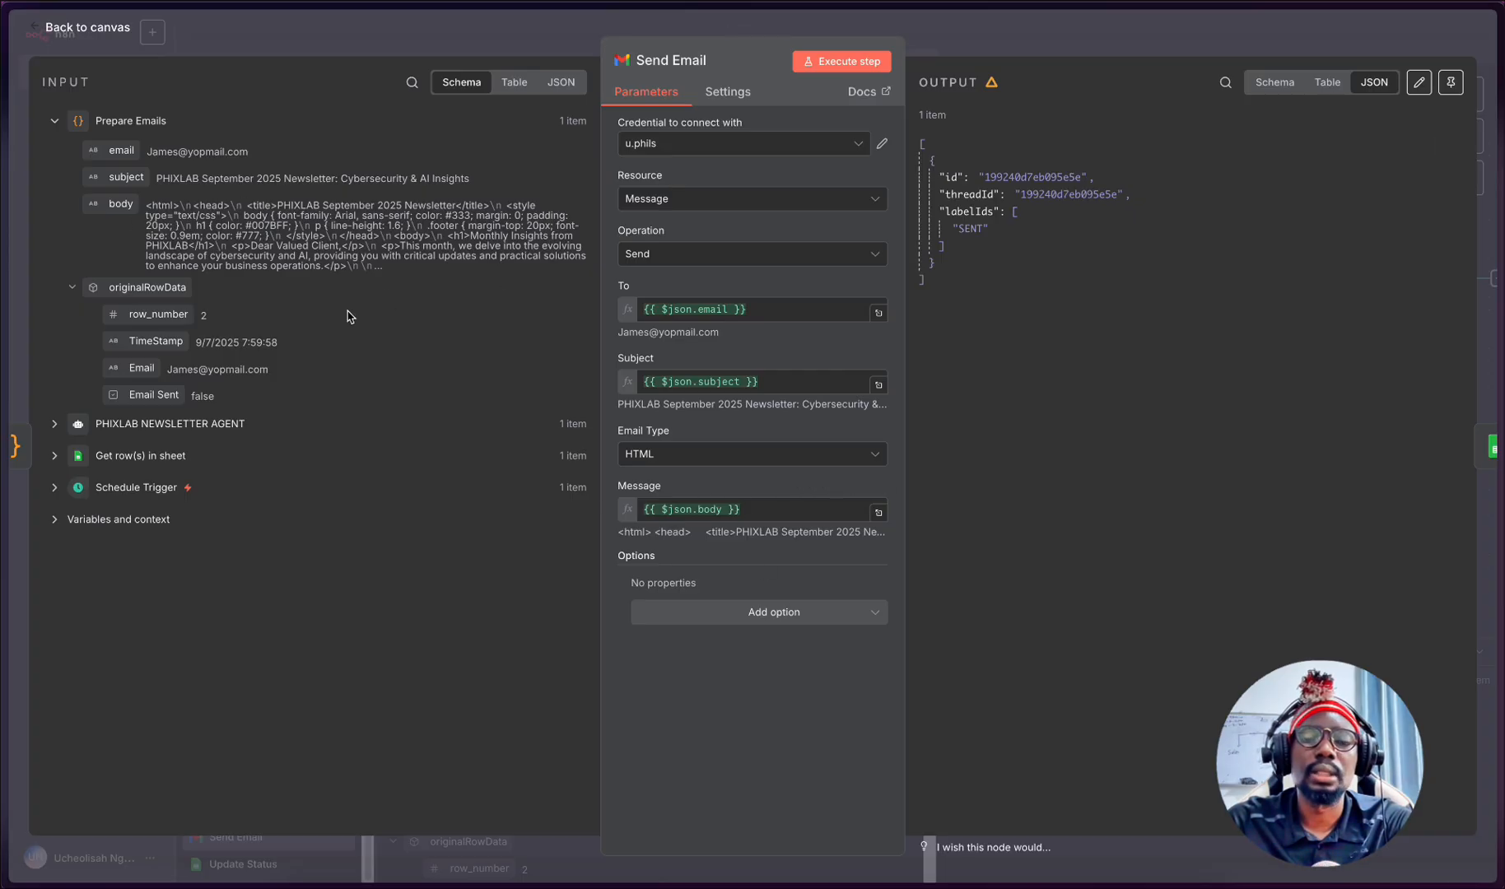
# - View the Email Type options while keeping HTML, and close the Send Email node
pyautogui.click(662, 452)
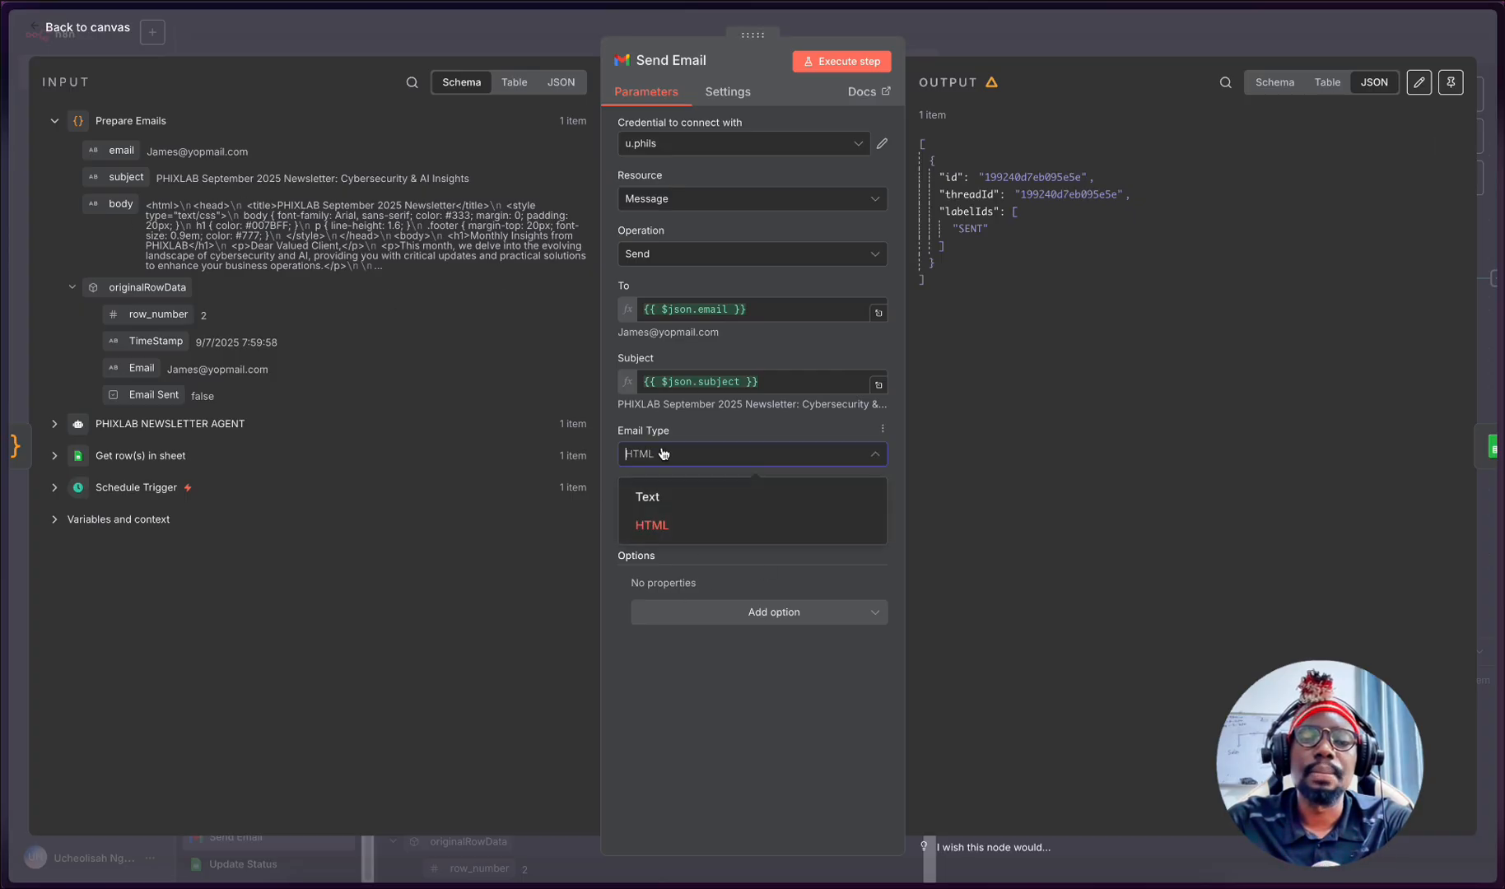
pyautogui.click(635, 706)
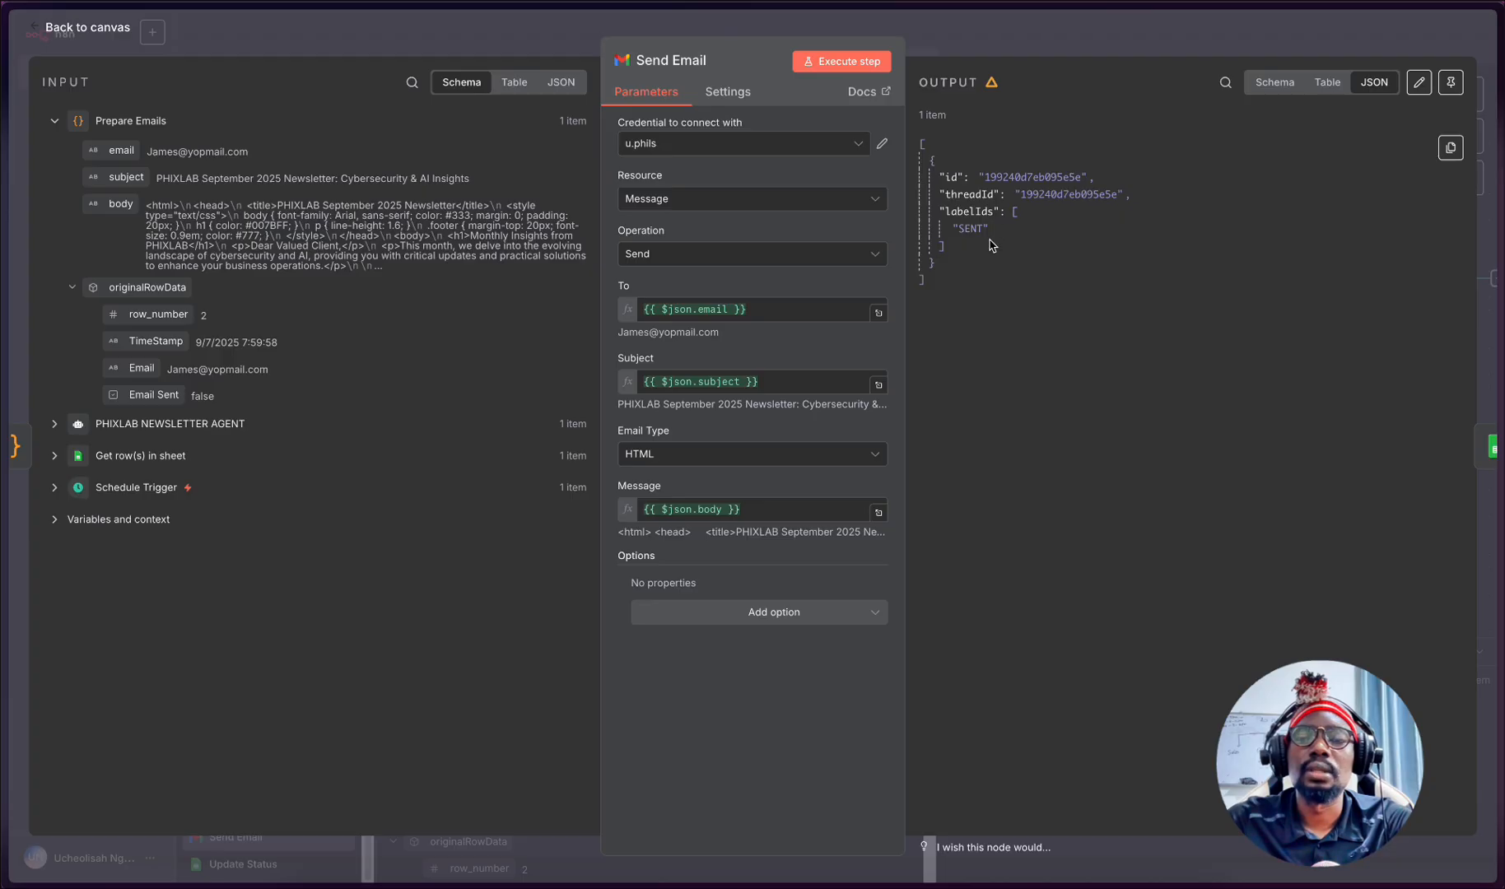
pyautogui.click(501, 50)
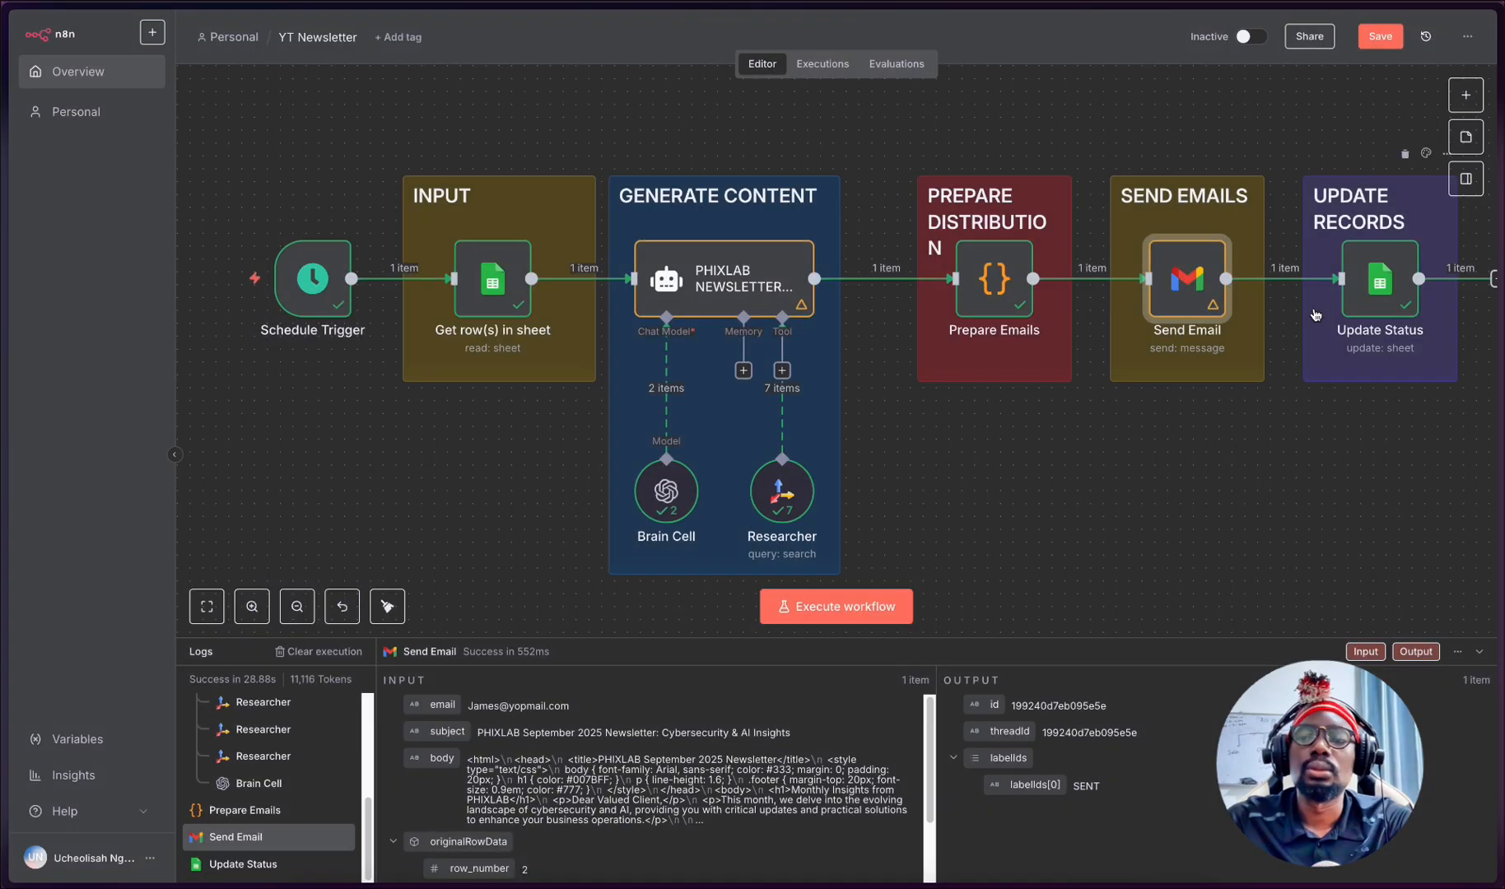
# - Review the Update Status node's row-update settings and its Email and Email Sent values, close the node, and save the workflow
pyautogui.click(1366, 282)
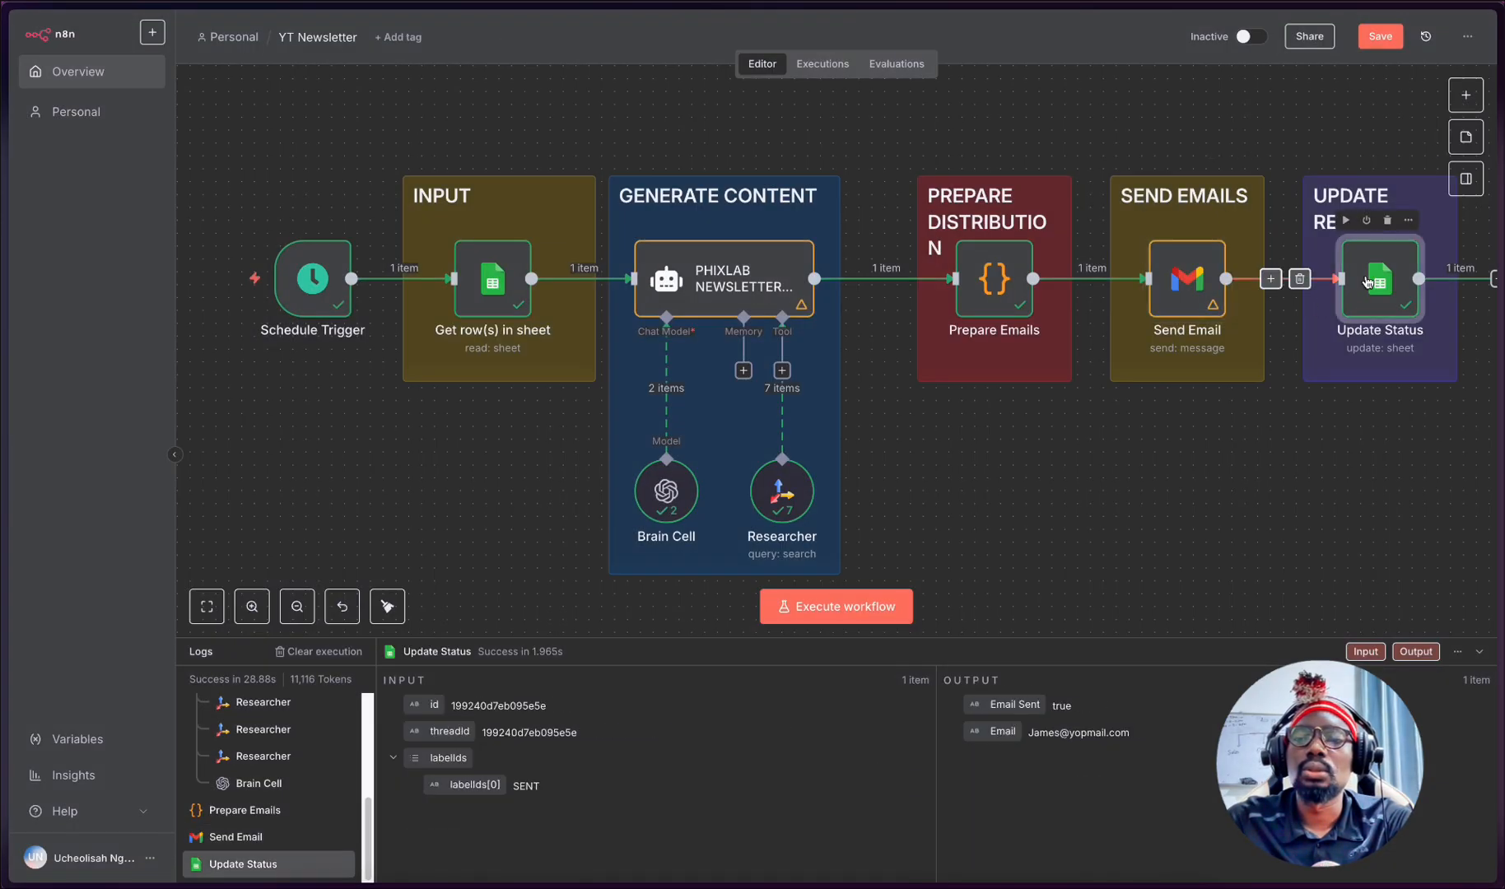
pyautogui.doubleClick(1367, 281)
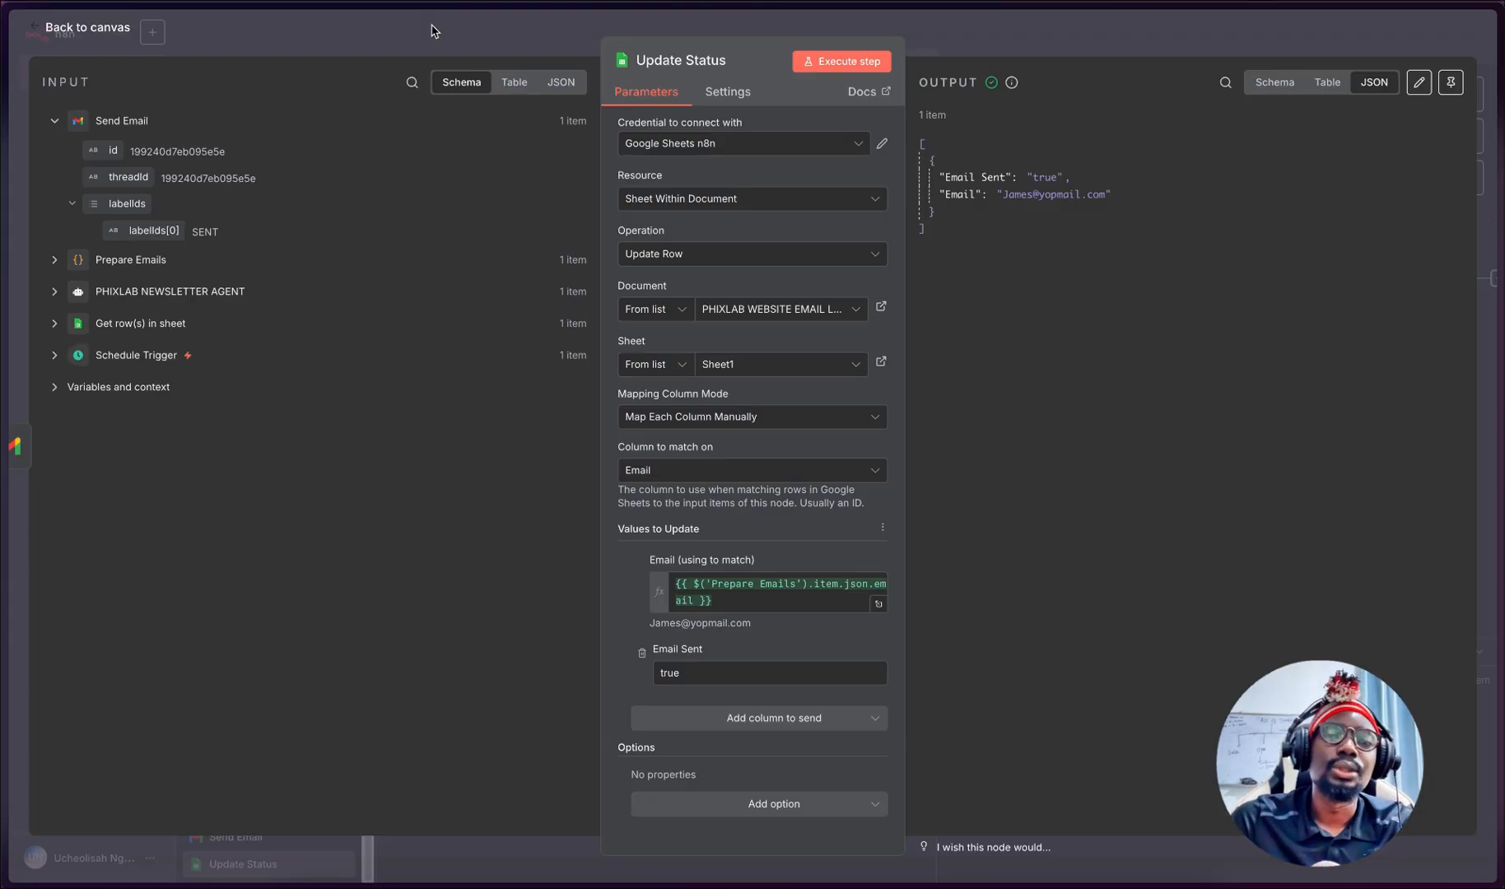
pyautogui.click(504, 43)
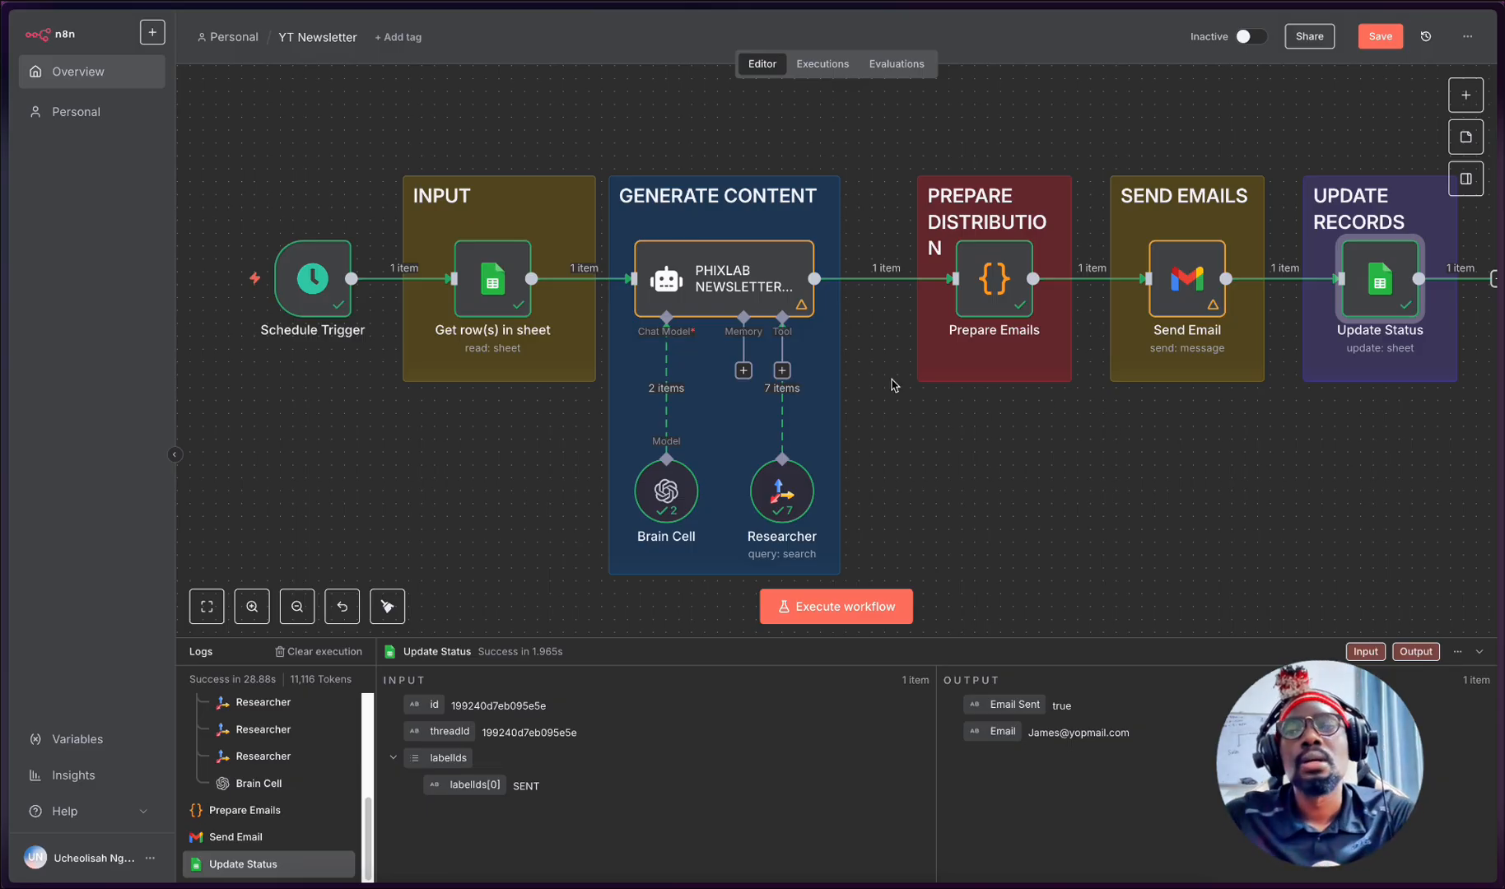
pyautogui.click(1376, 35)
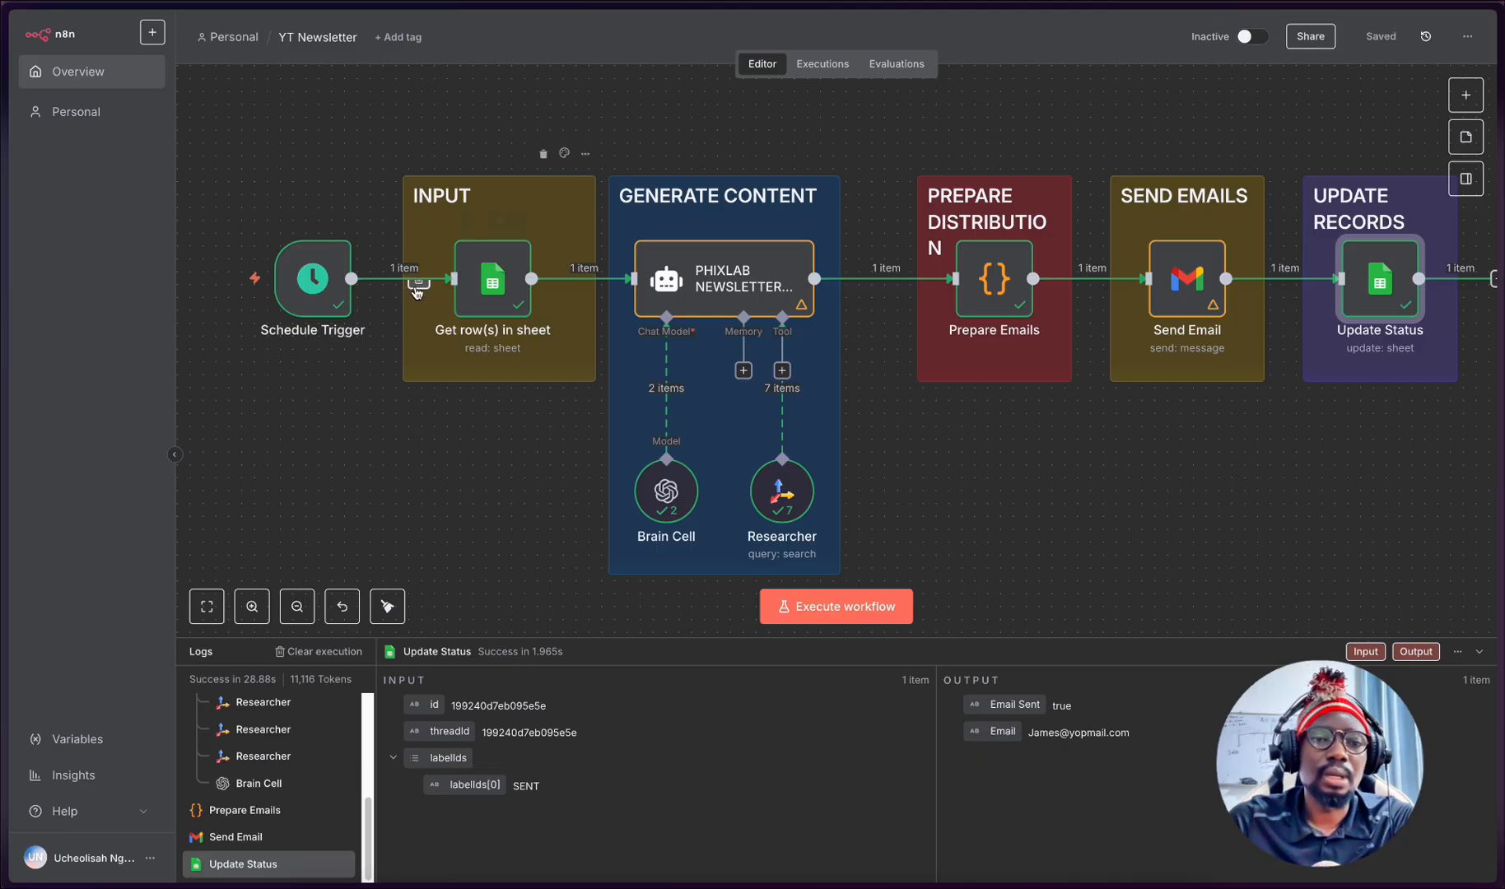
# - Check the PHIXLAB WEBSITE EMAIL LIST spreadsheet, and subscribe a first test email address through the PHIXLAB website's footer newsletter form
pyautogui.moveTo(4, 527)
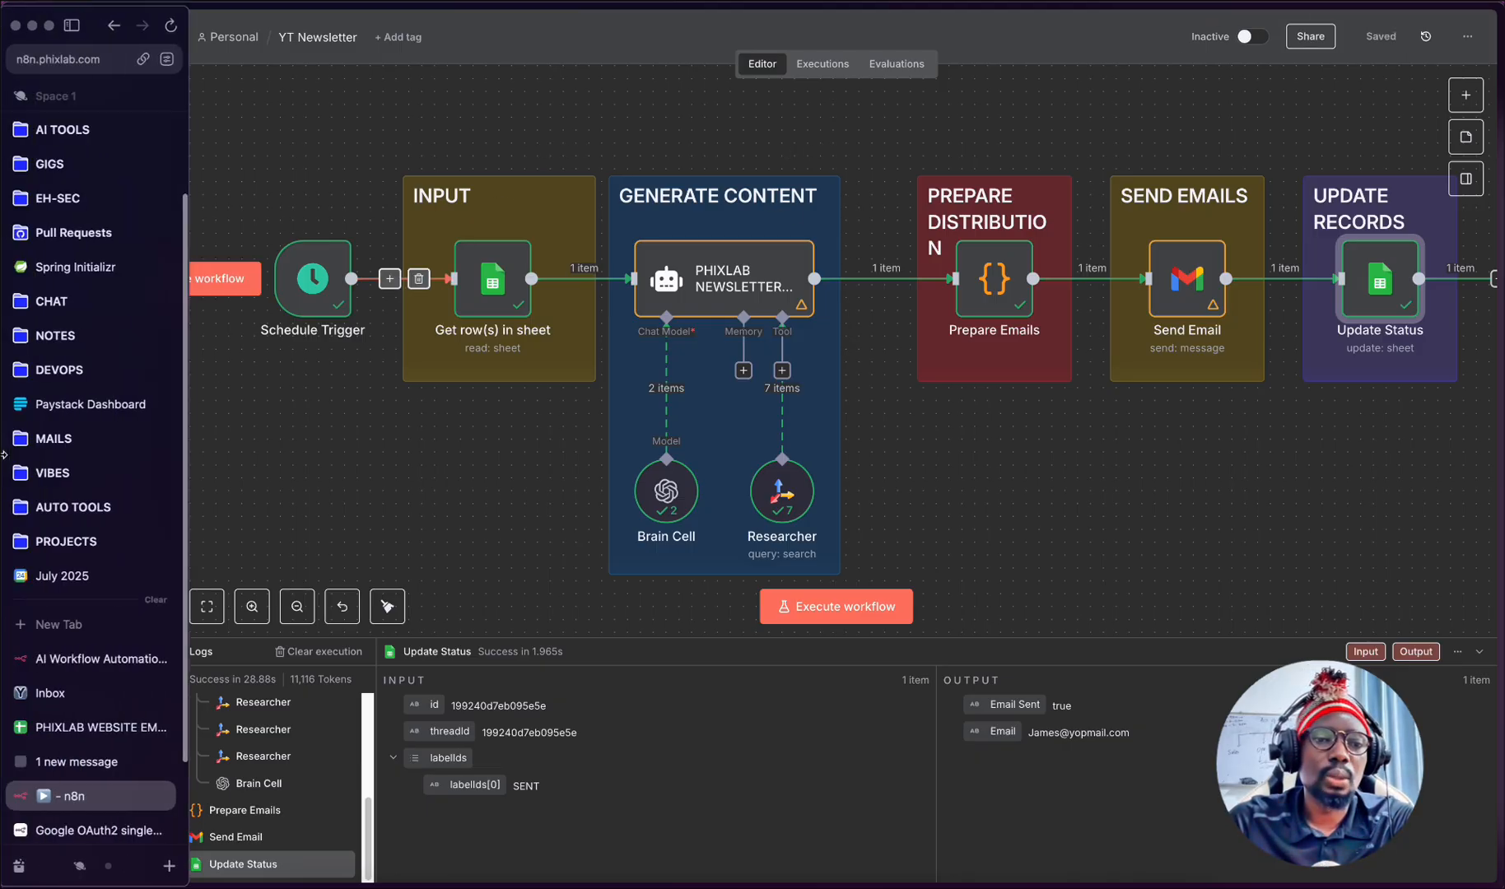
pyautogui.click(21, 727)
pyautogui.moveTo(3, 588)
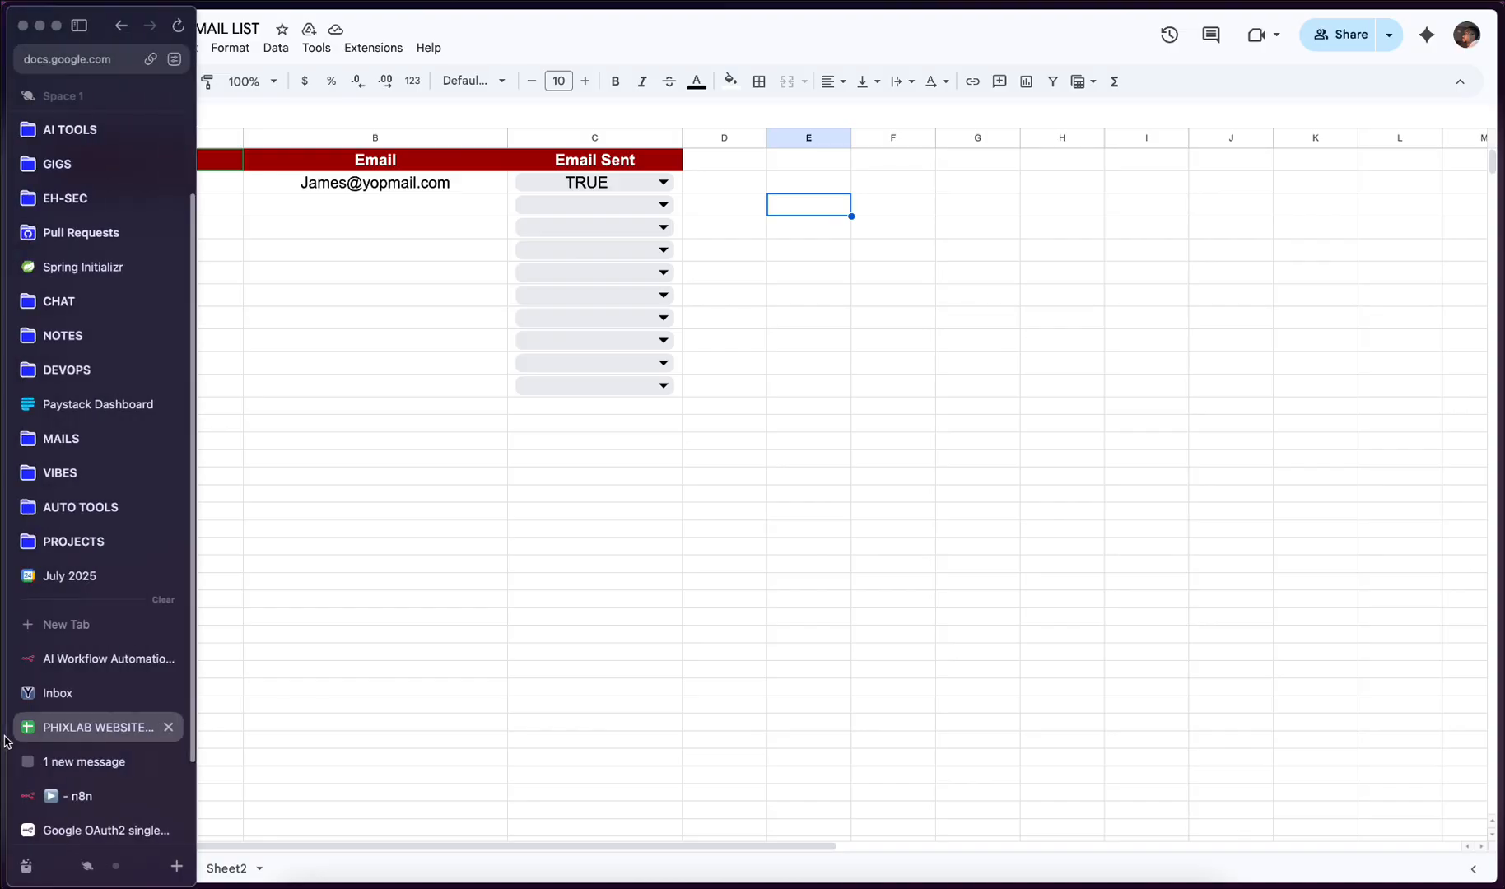
pyautogui.click(83, 788)
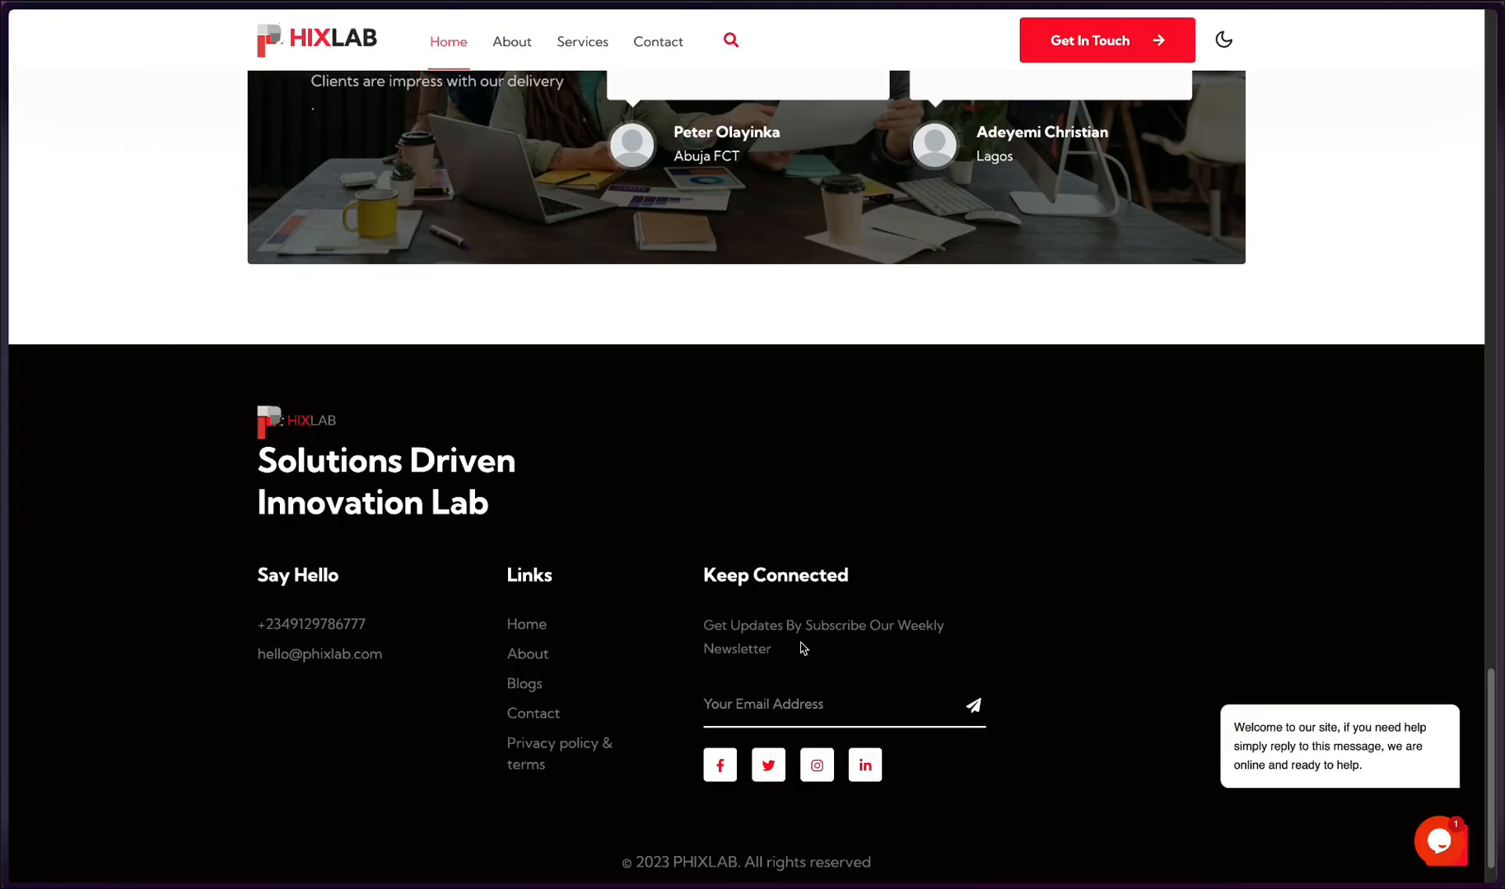
pyautogui.click(793, 708)
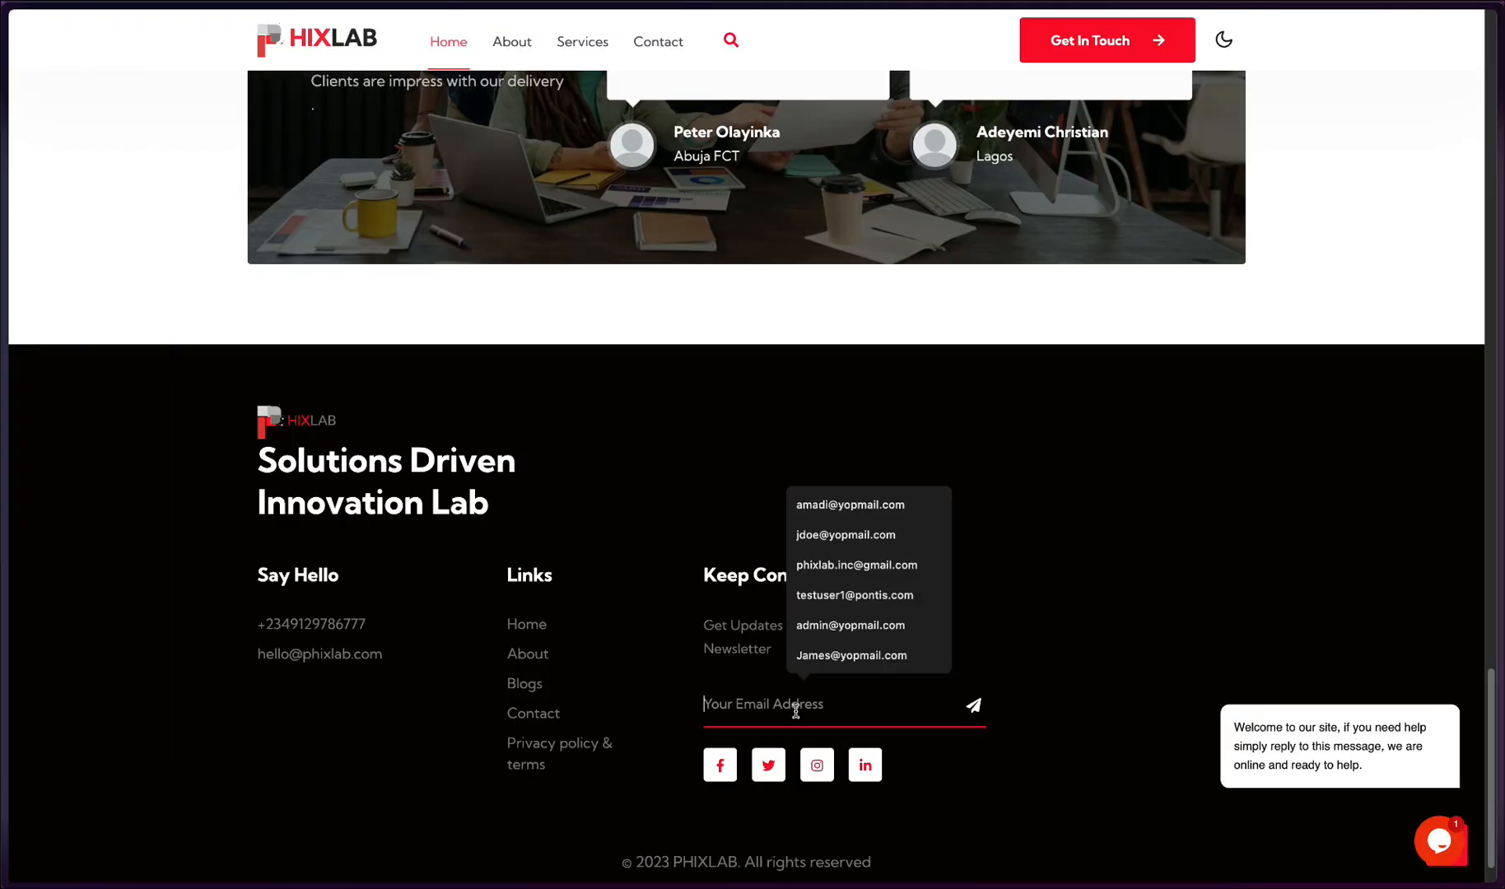
pyautogui.click(870, 538)
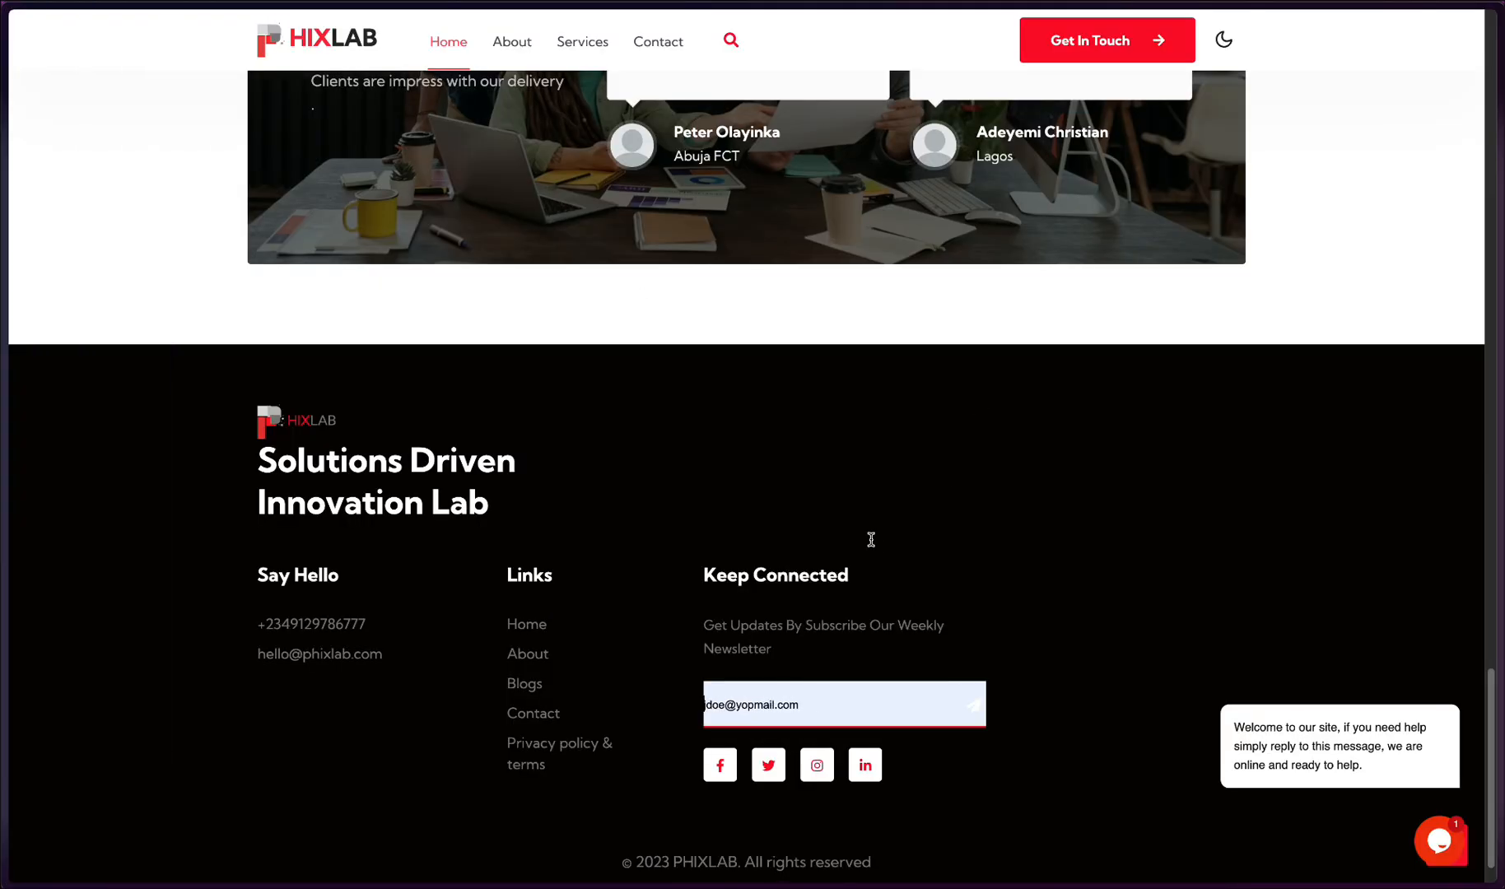
pyautogui.click(973, 704)
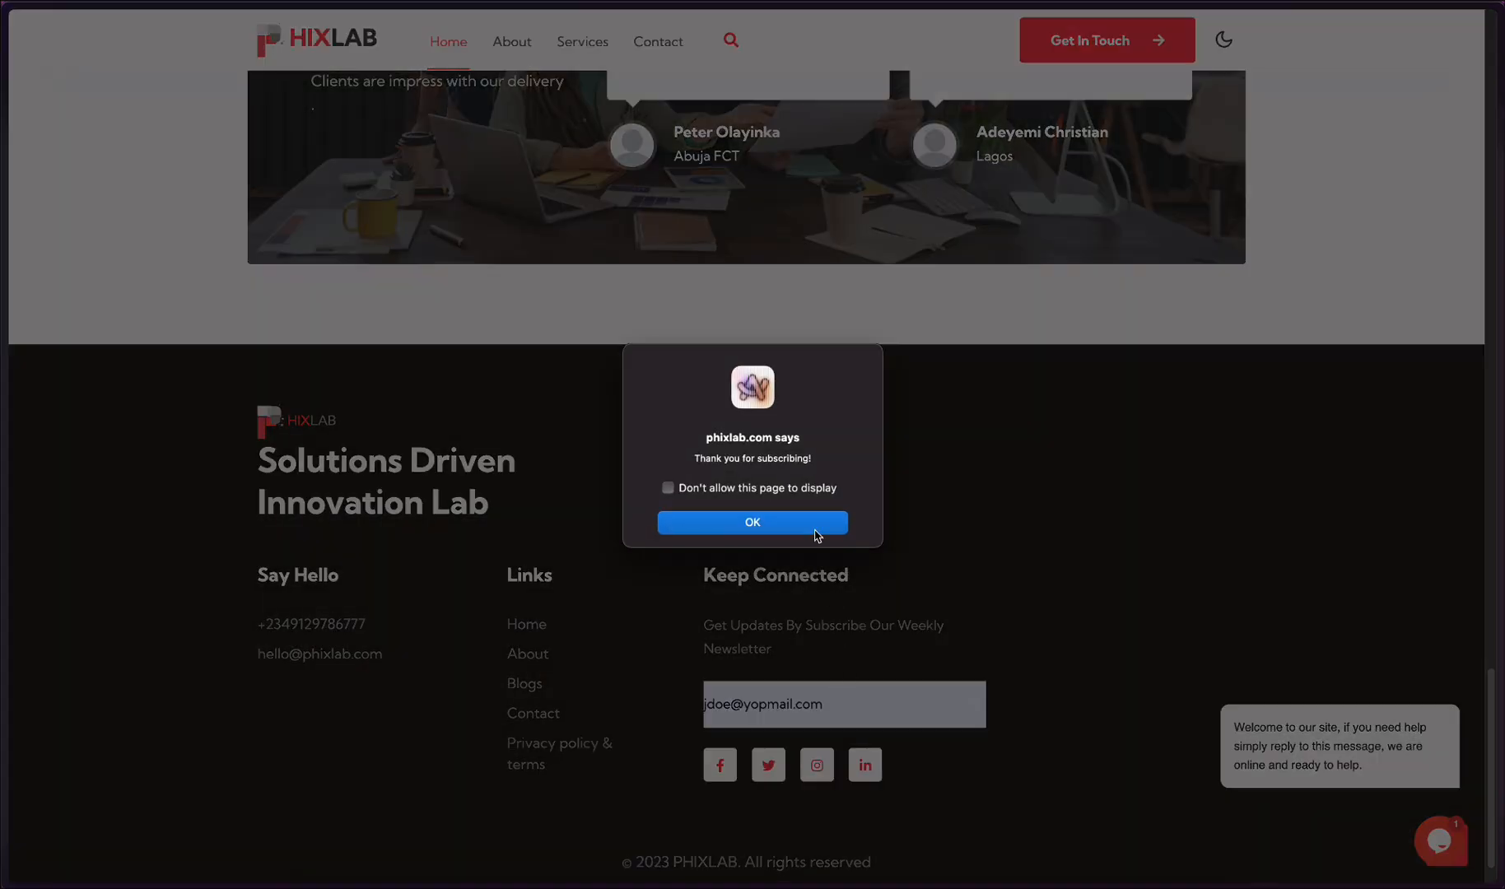
pyautogui.click(818, 535)
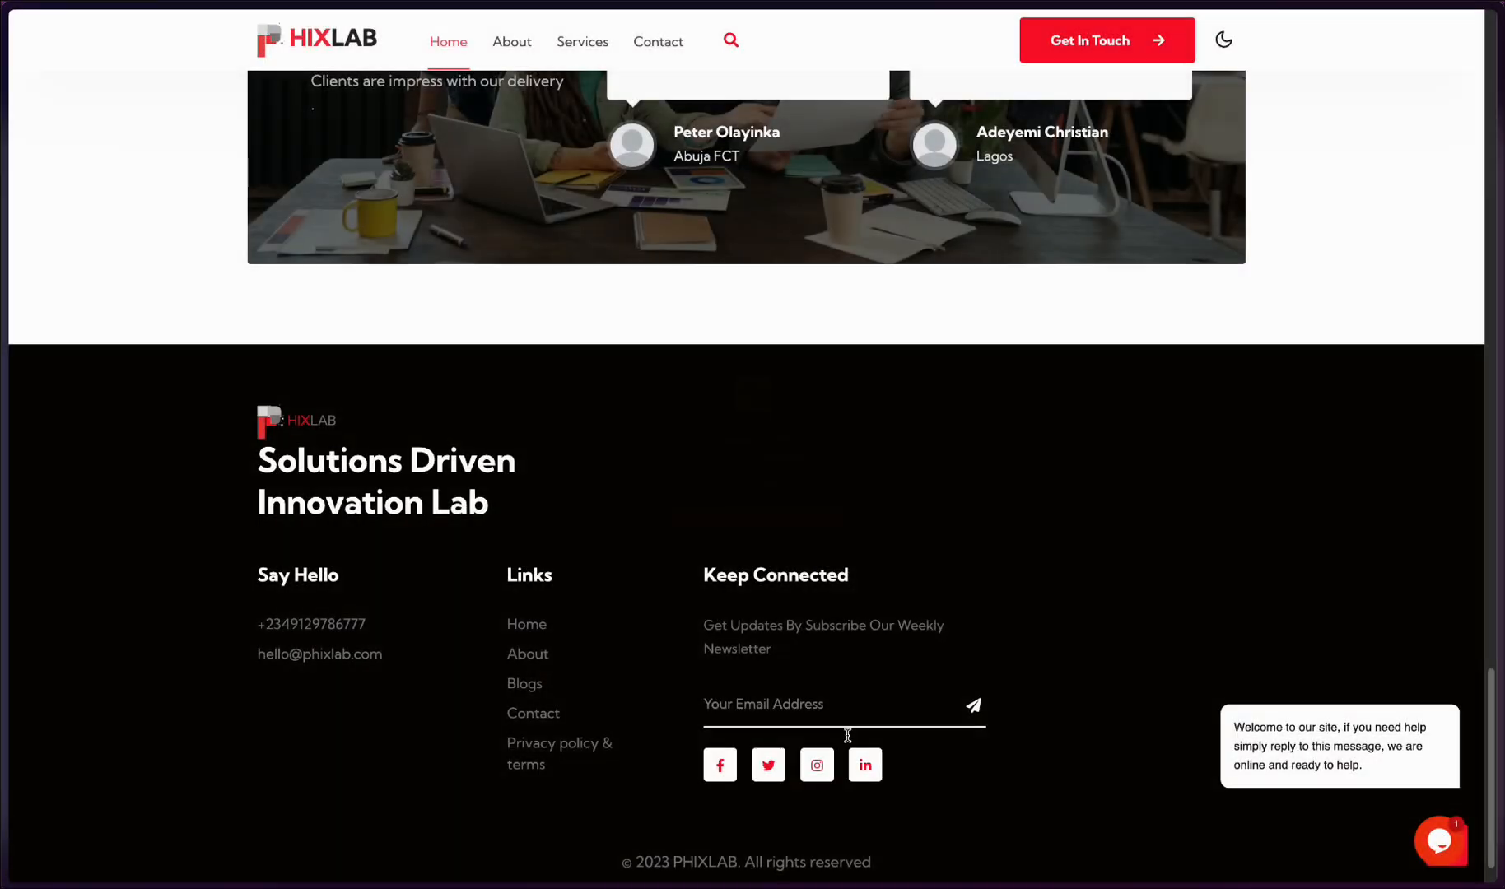
# - Subscribe a second, different saved test email address in the footer newsletter form and dismiss the confirmation
pyautogui.click(839, 699)
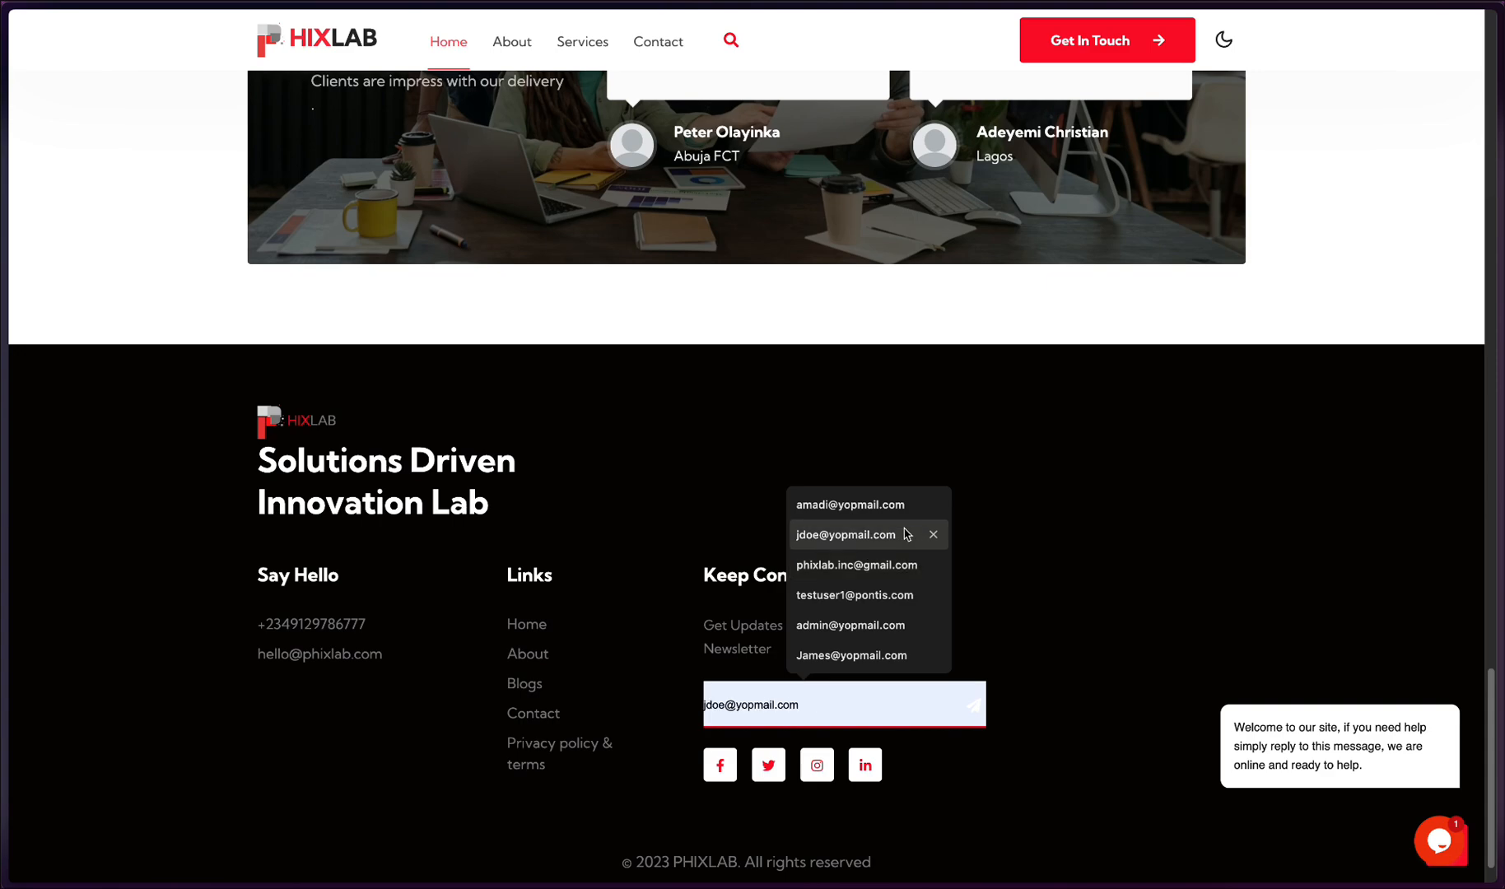
pyautogui.click(905, 514)
pyautogui.click(973, 708)
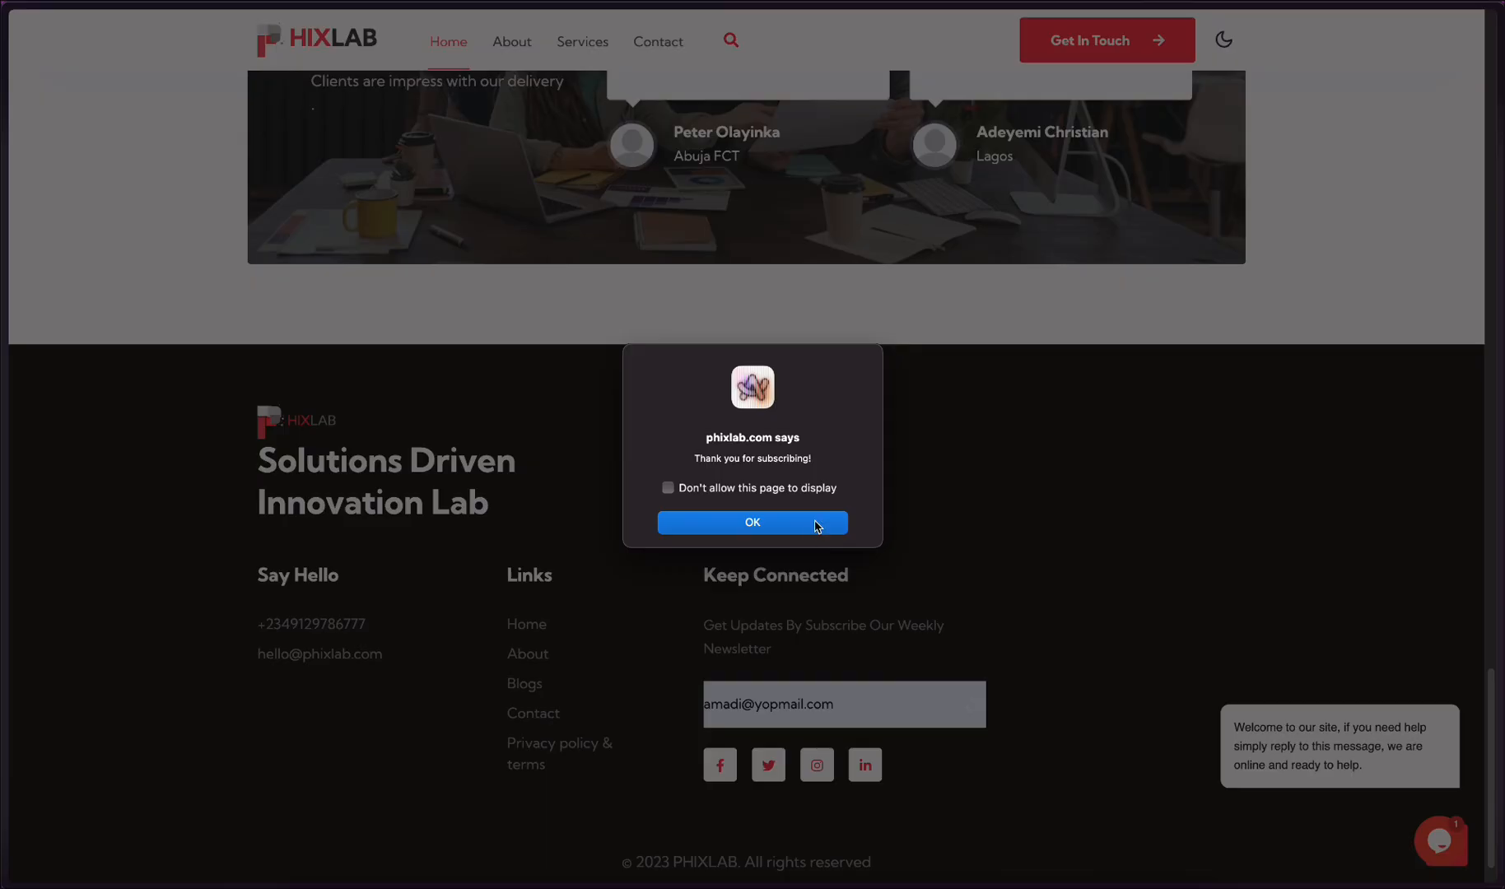
pyautogui.click(818, 524)
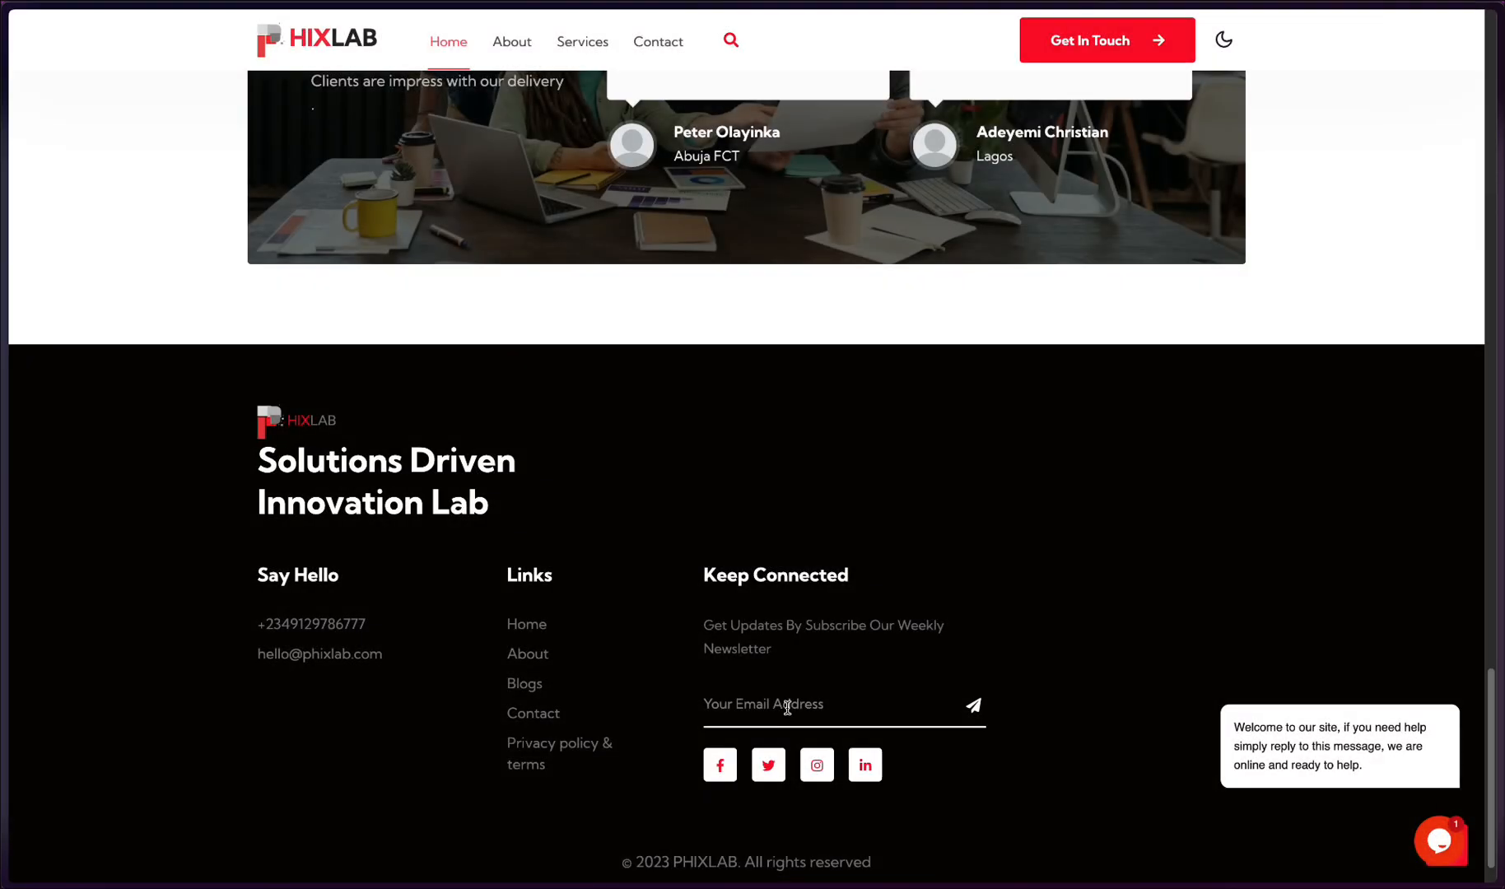
# - Subscribe the saved admin test email address as the third newsletter signup and dismiss the confirmation
pyautogui.click(758, 705)
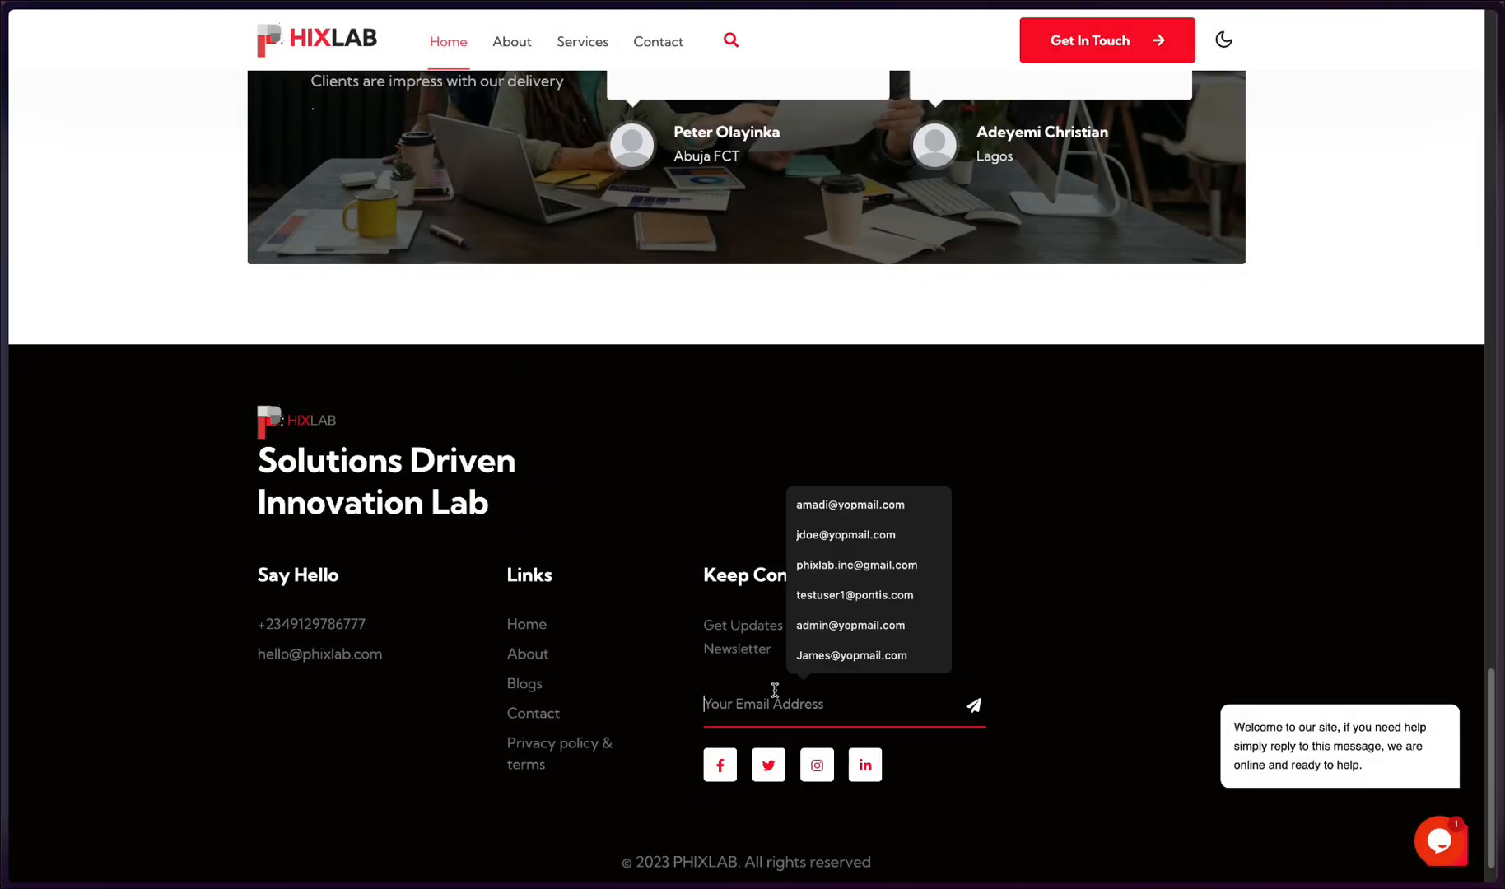
pyautogui.click(854, 633)
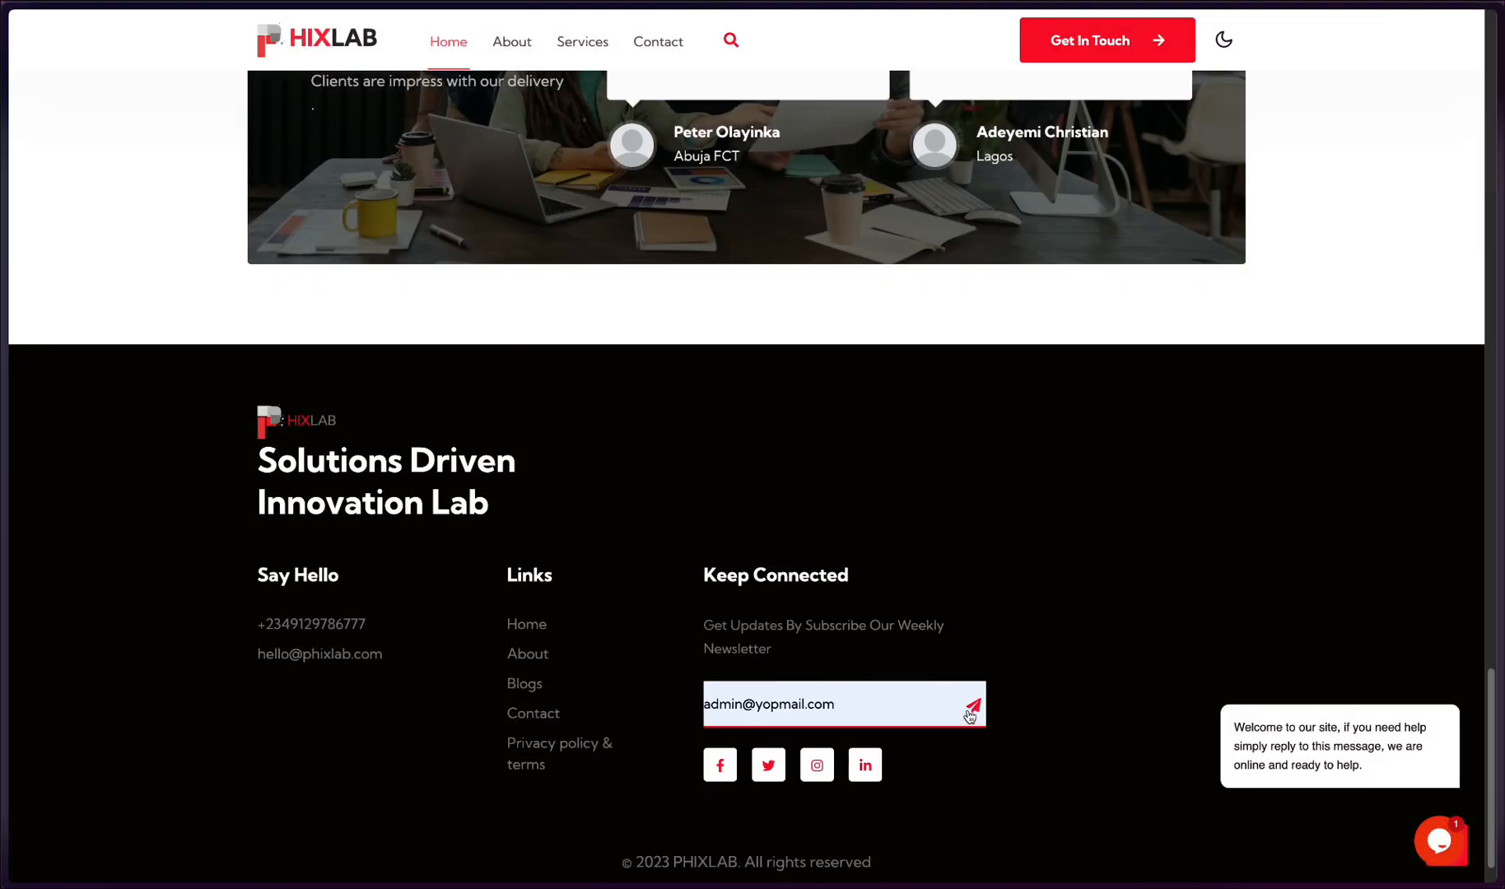
pyautogui.click(971, 706)
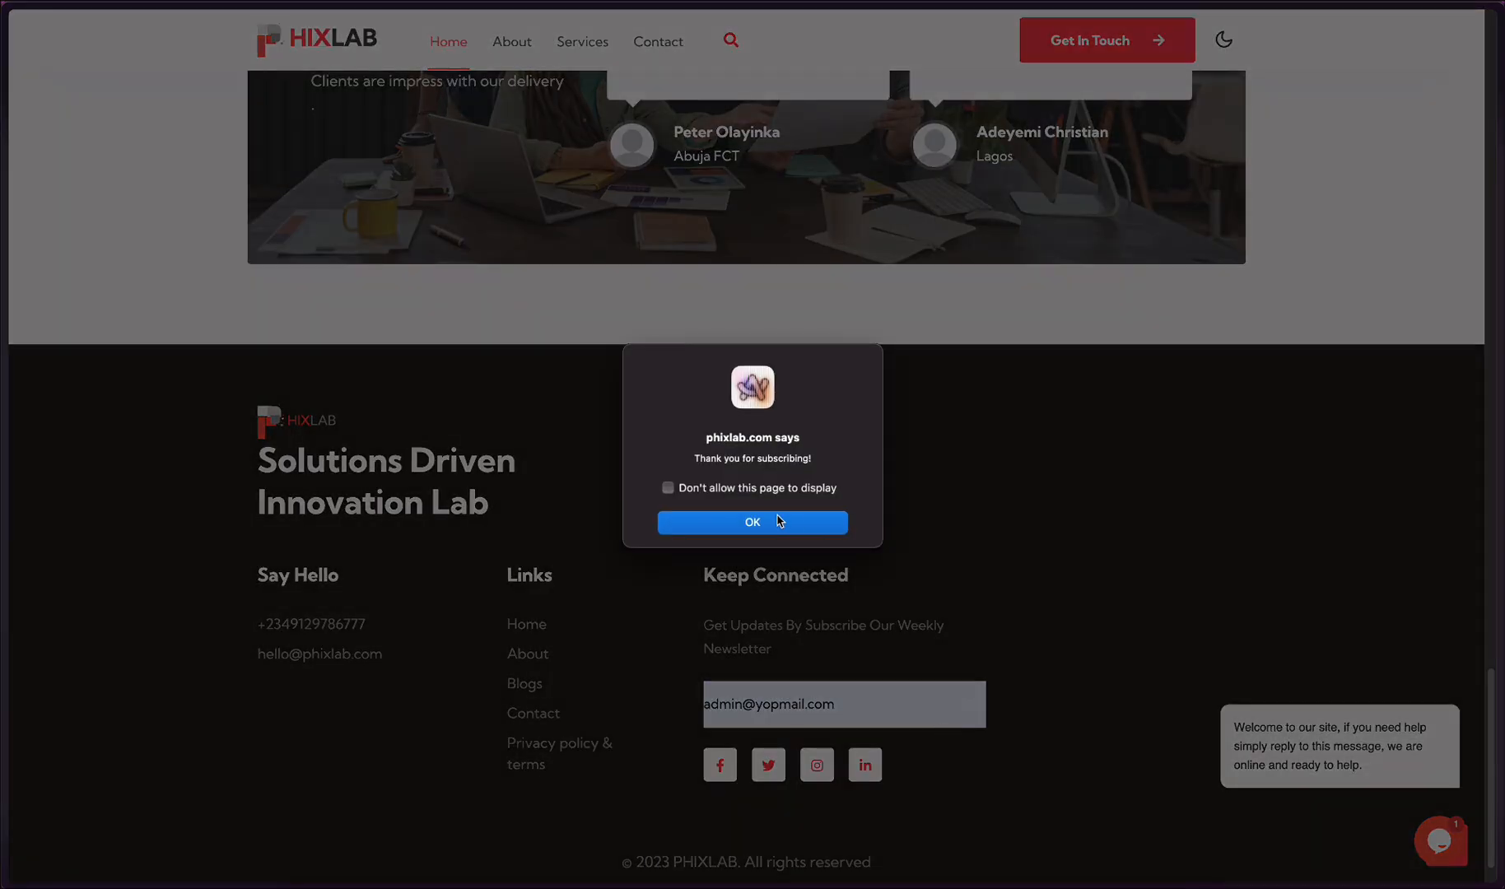
pyautogui.click(779, 521)
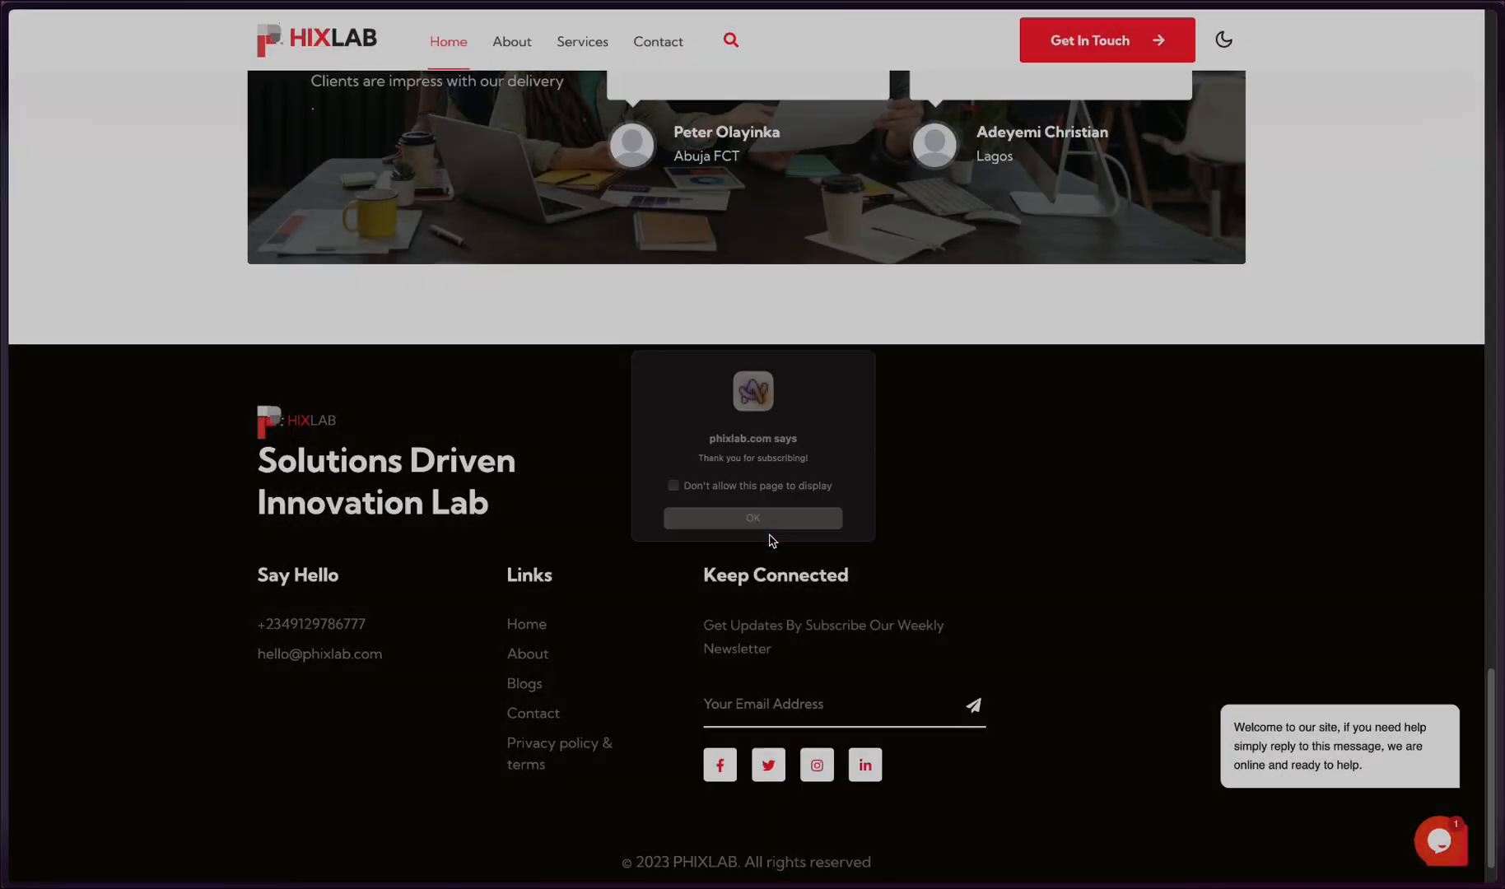
# - Examine the new subscriber rows and their Email Sent values in the PHIXLAB WEBSITE EMAIL LIST spreadsheet, alternating with the n8n workflow
pyautogui.moveTo(7, 616)
pyautogui.click(82, 722)
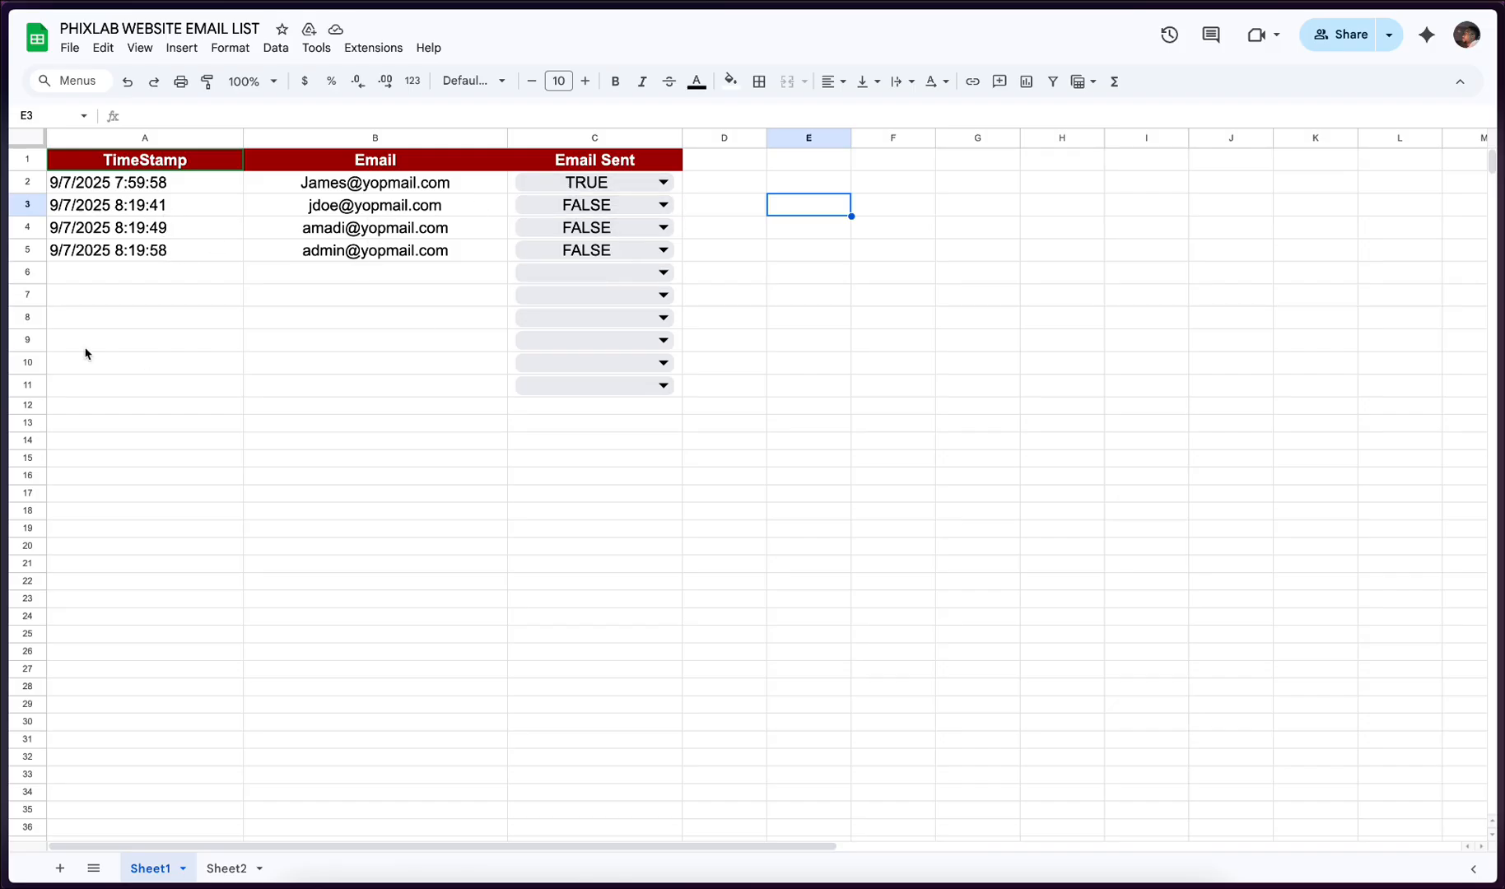
pyautogui.moveTo(24, 554)
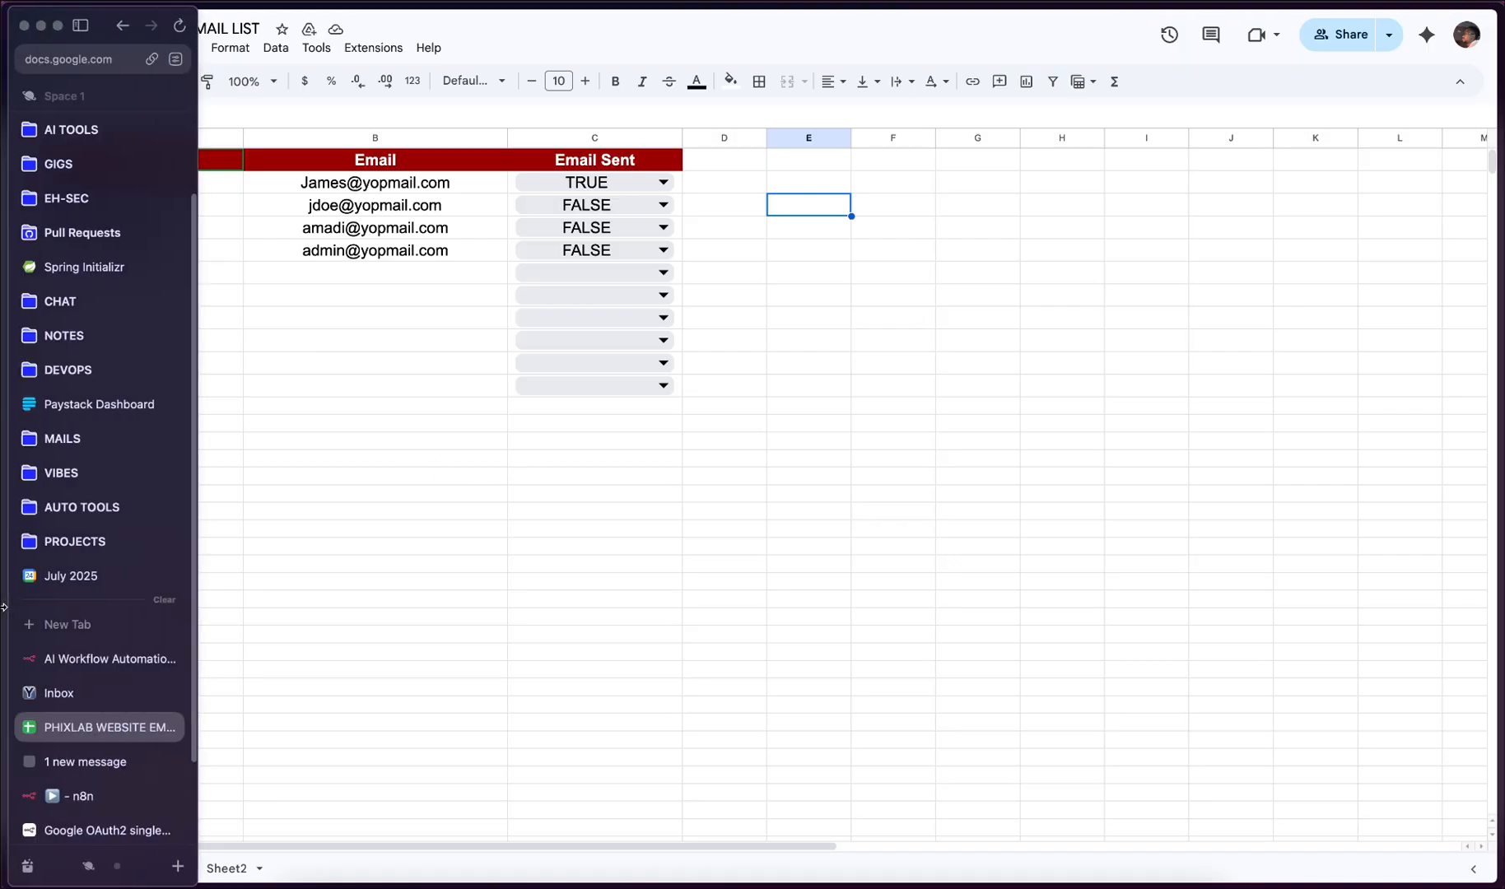
pyautogui.click(101, 792)
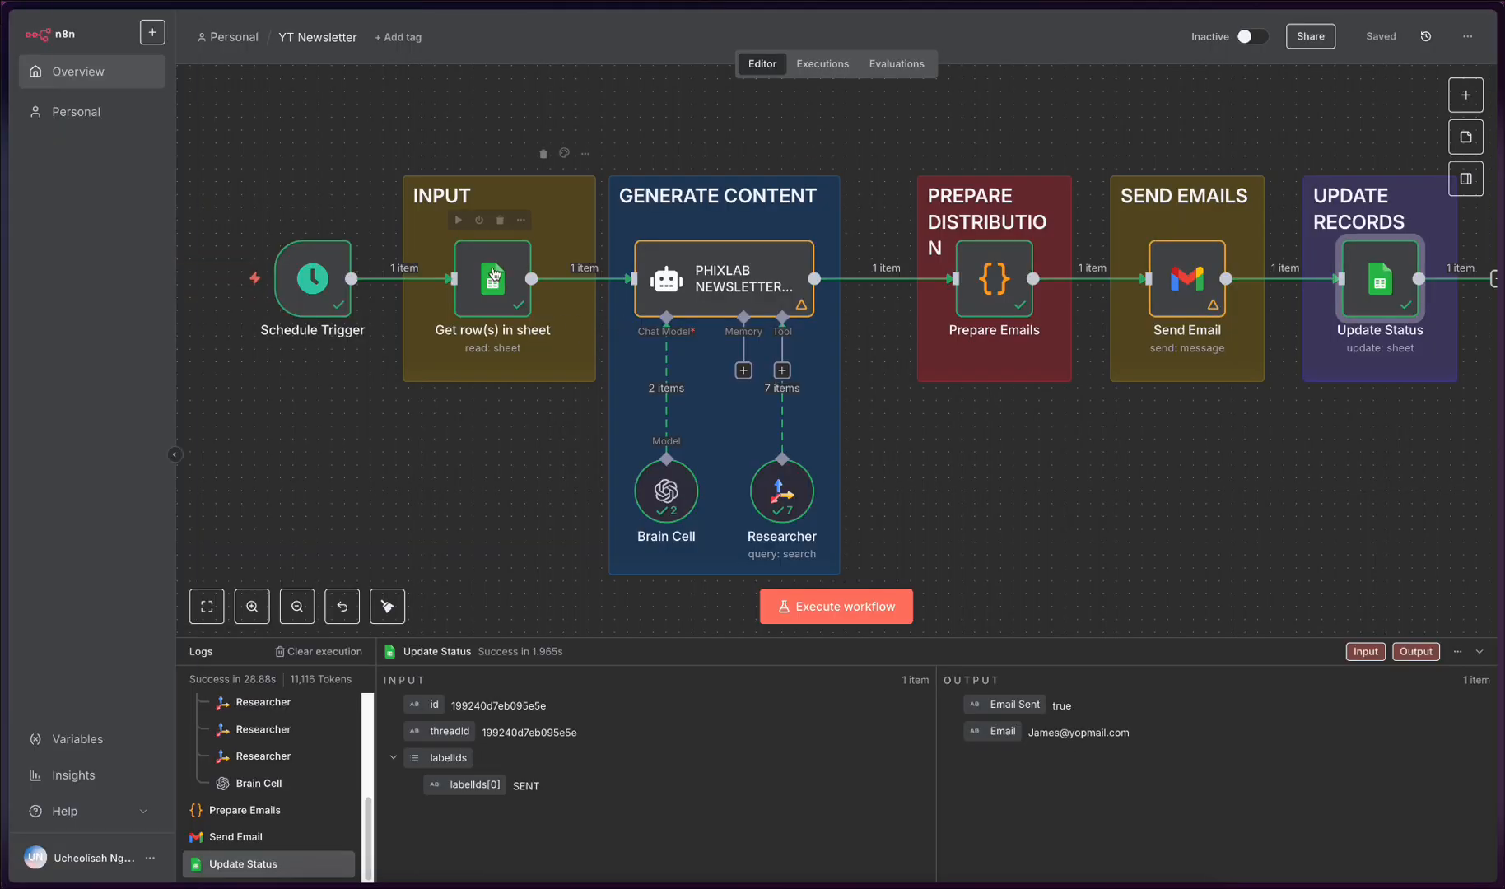
pyautogui.moveTo(859, 278)
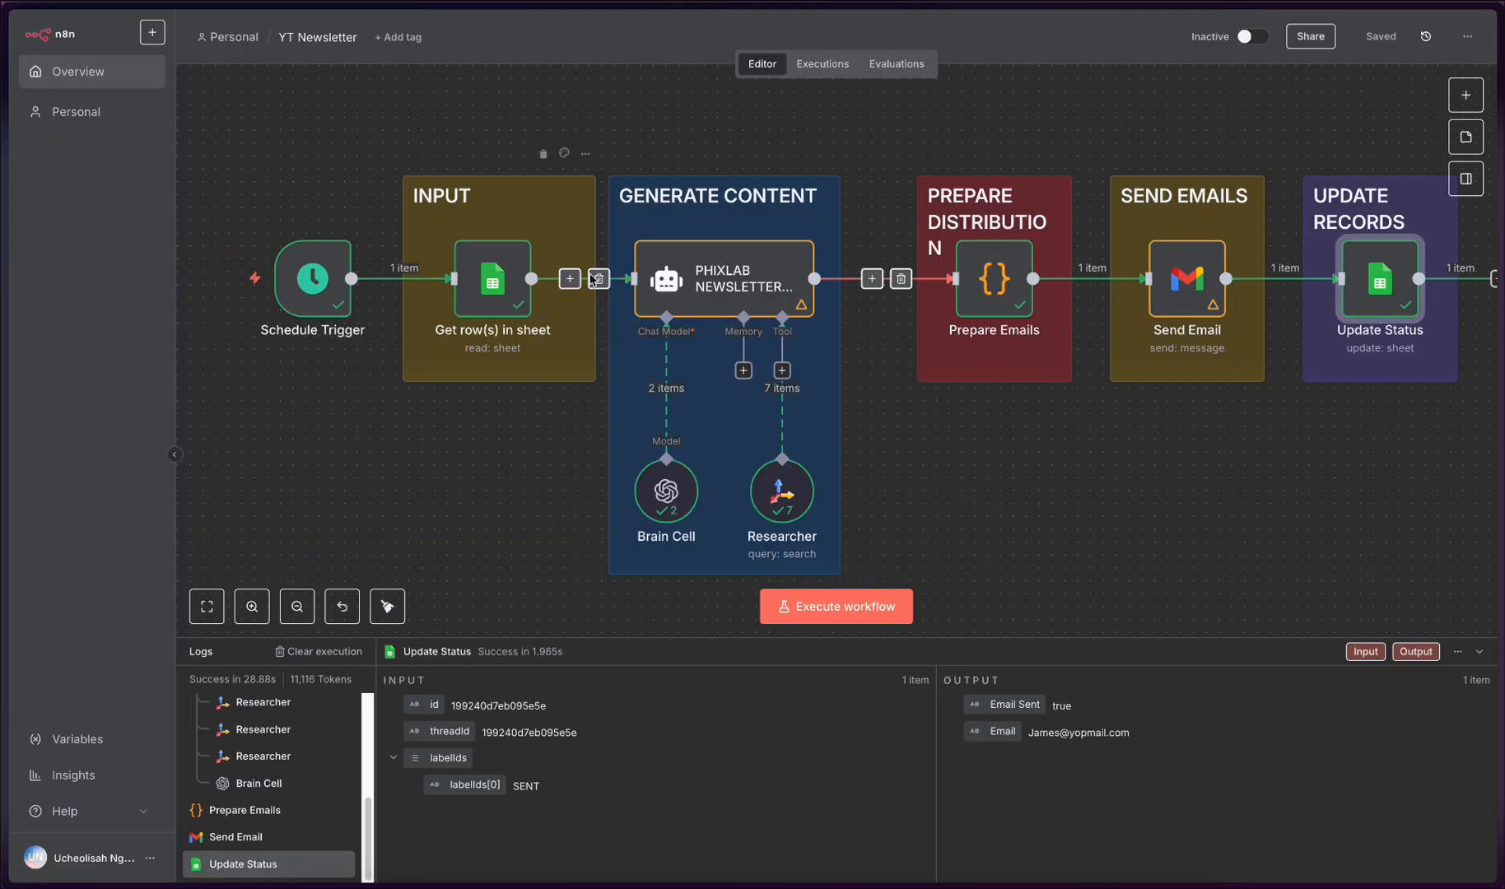
pyautogui.moveTo(4, 395)
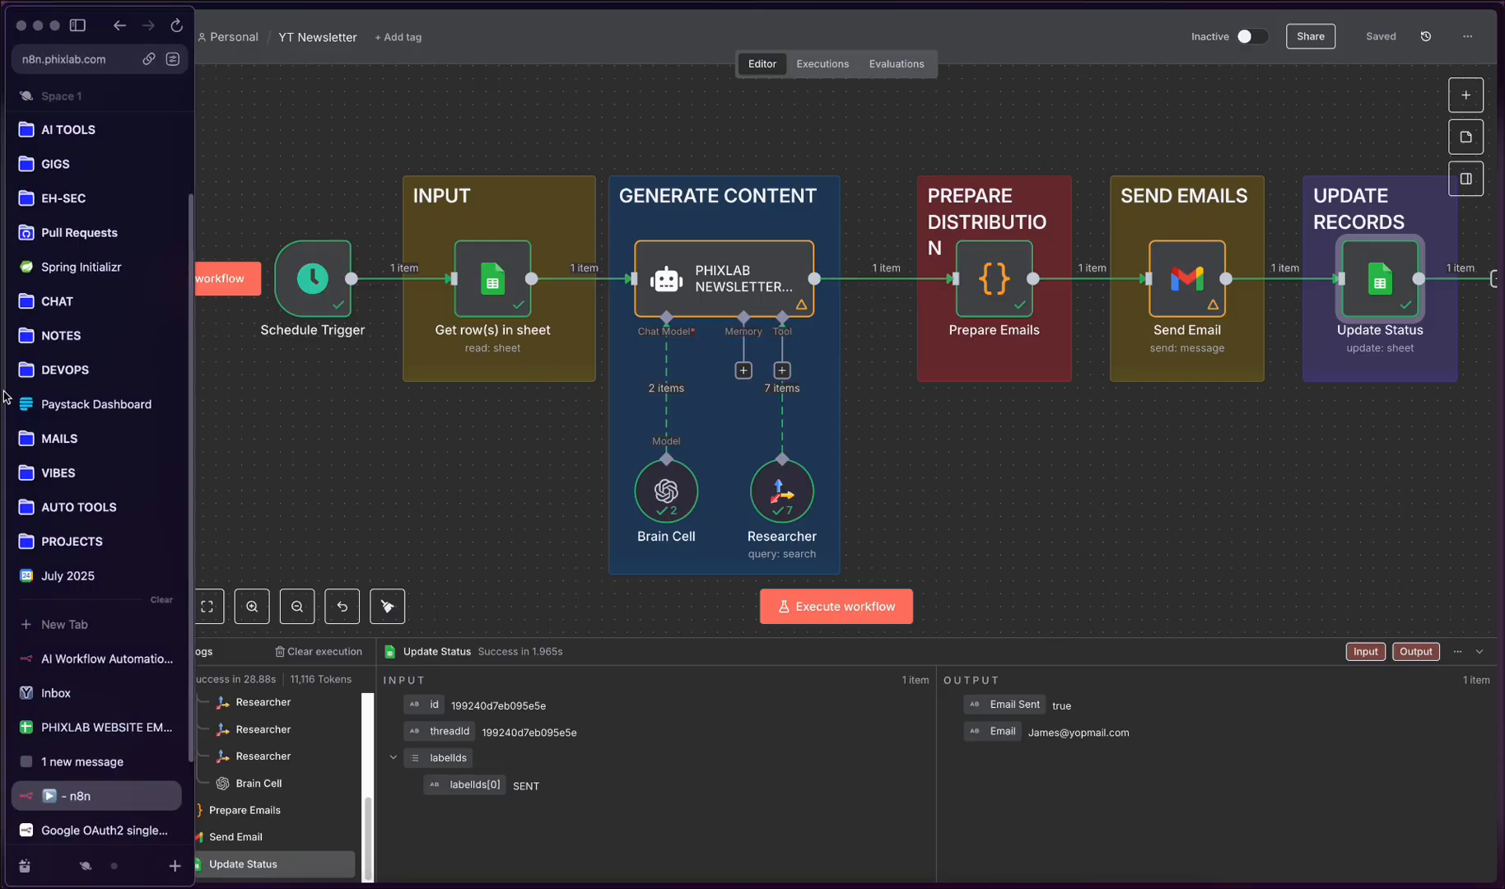
pyautogui.click(91, 808)
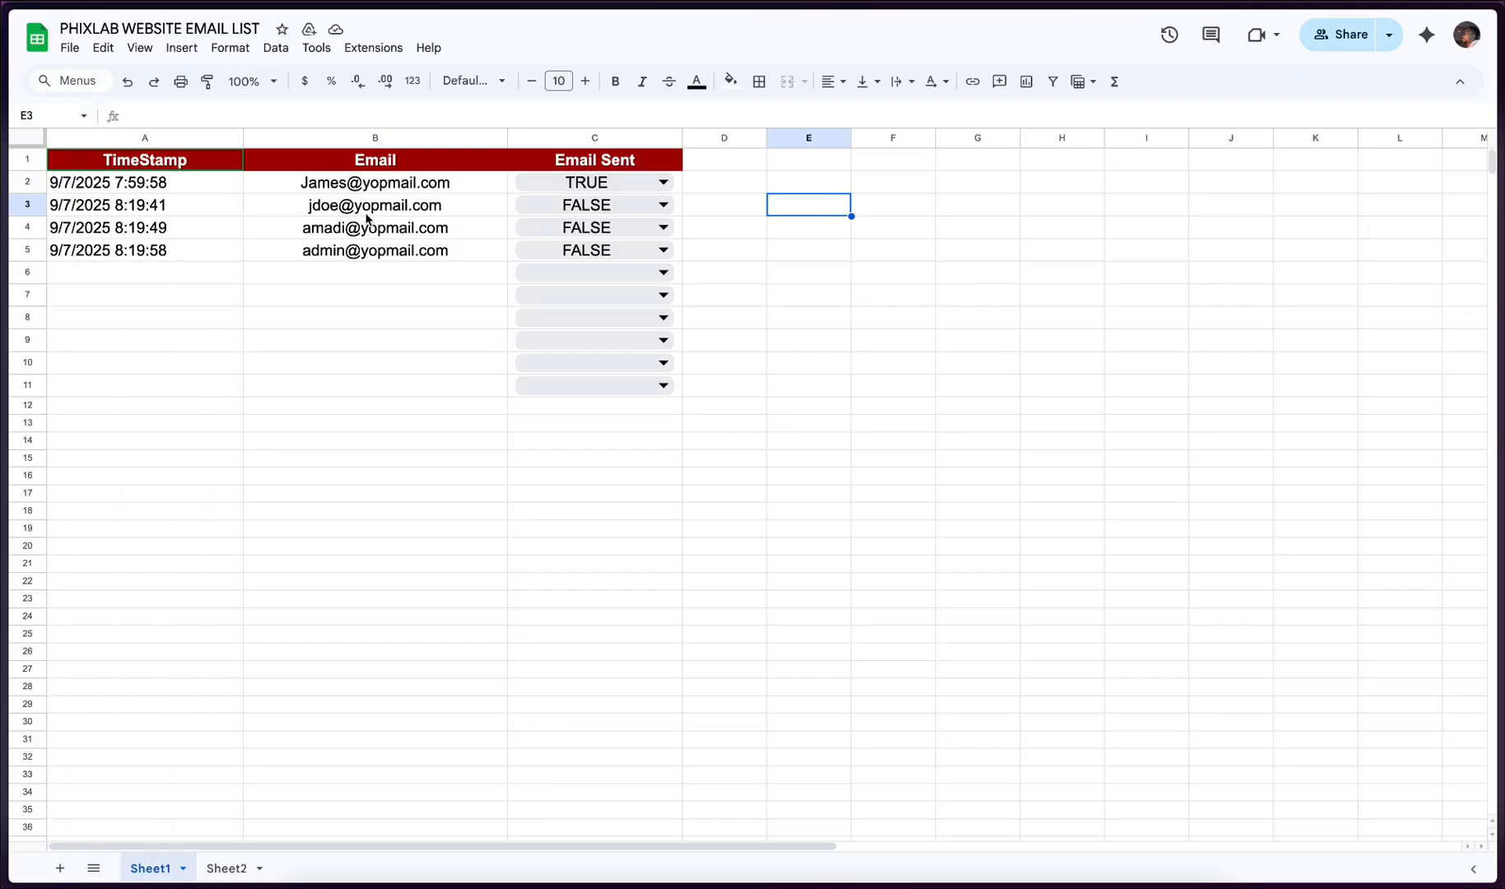
# - Return to the YT Newsletter workflow in n8n and execute it for the new subscribers
pyautogui.moveTo(4, 624)
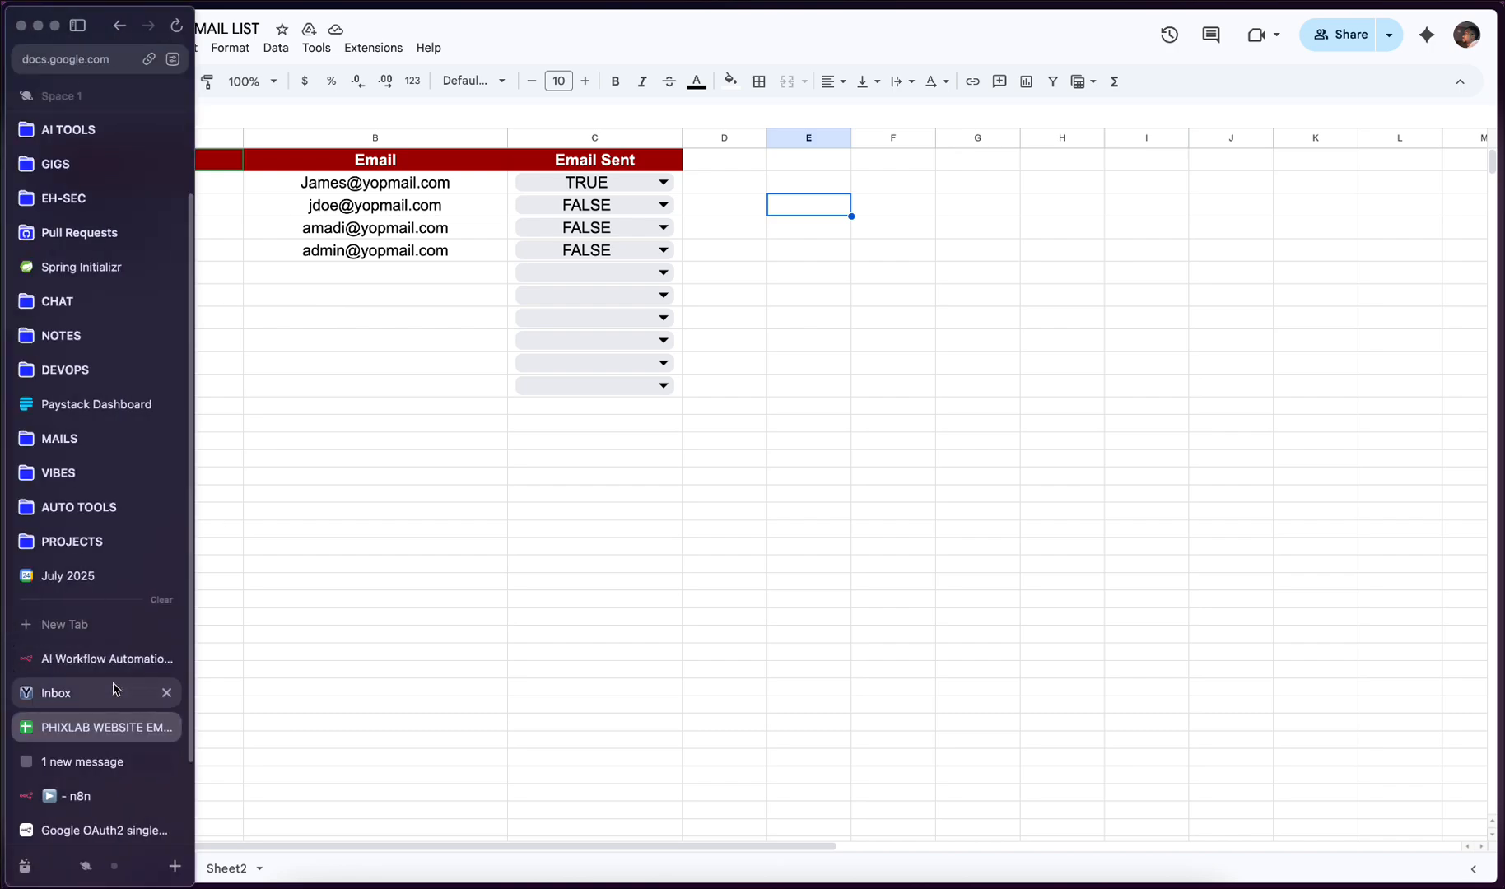
pyautogui.click(93, 796)
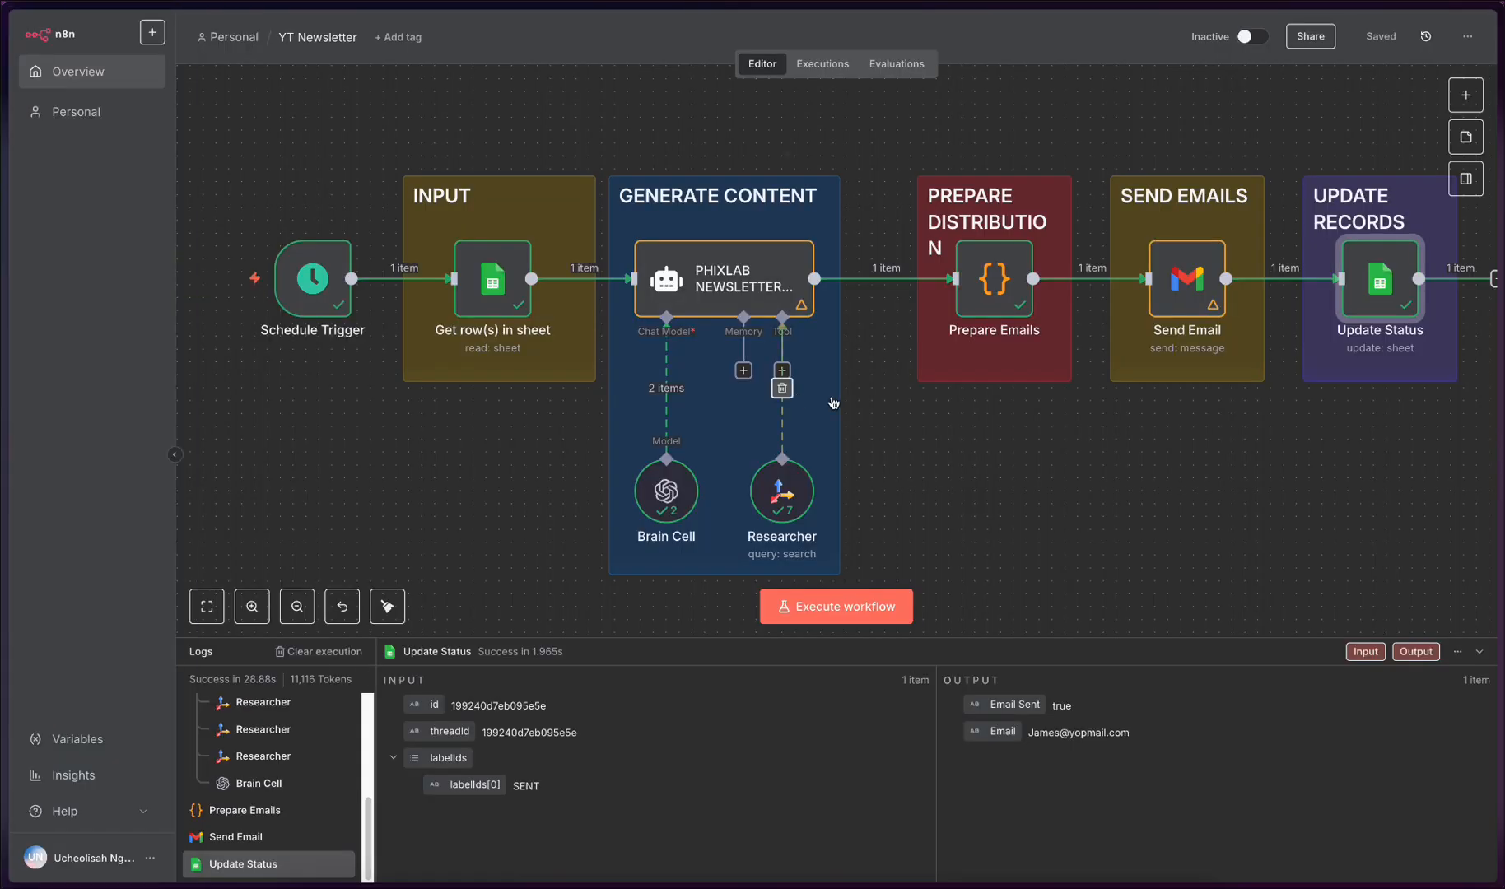
pyautogui.click(856, 618)
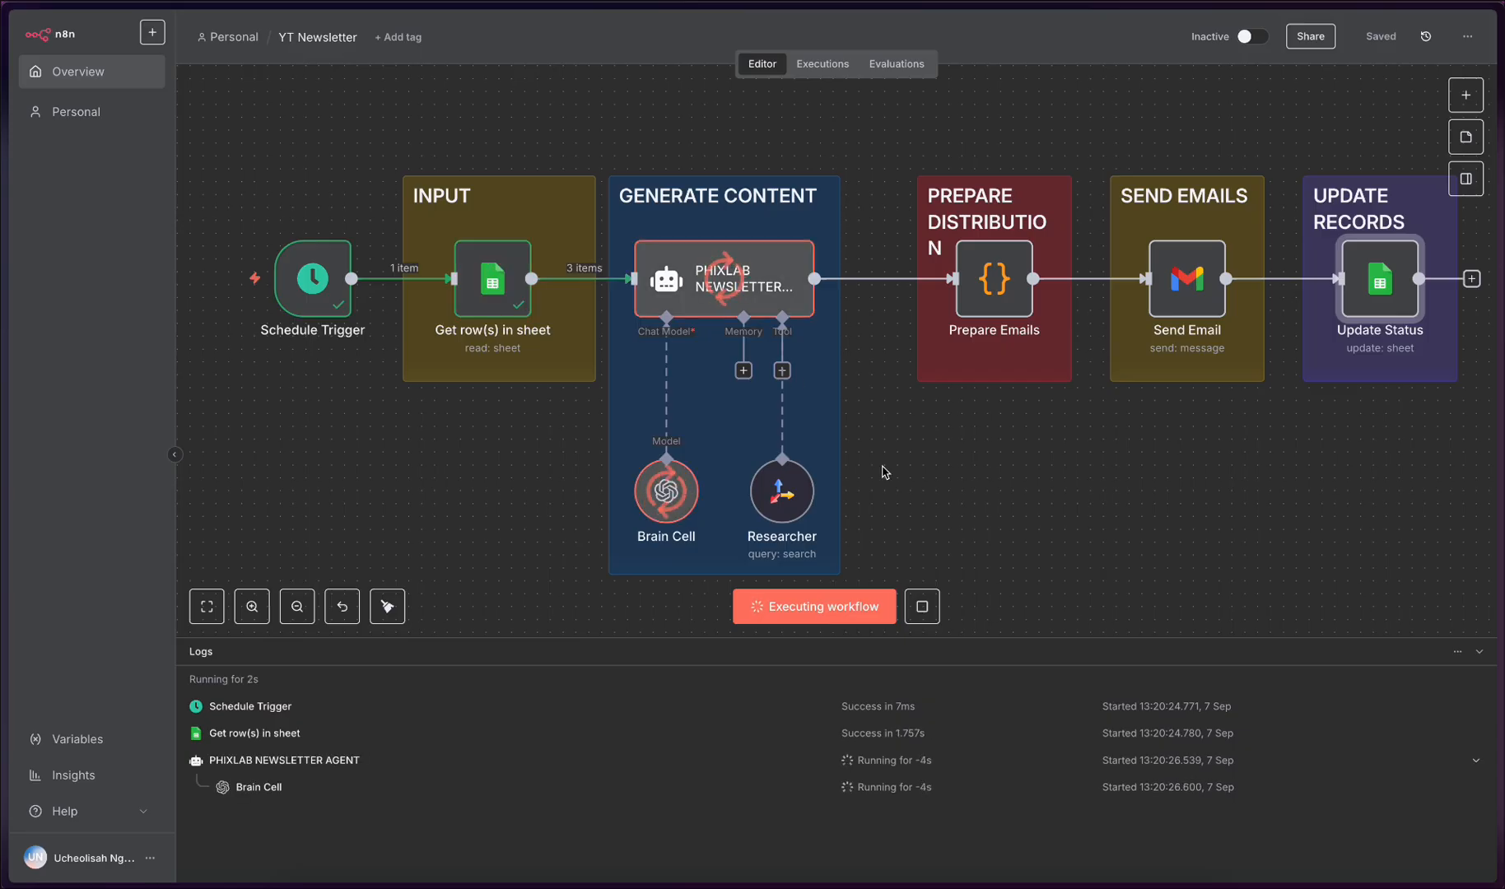
# - Examine the output of the Get row(s) in sheet node as a table and close the node
pyautogui.doubleClick(500, 269)
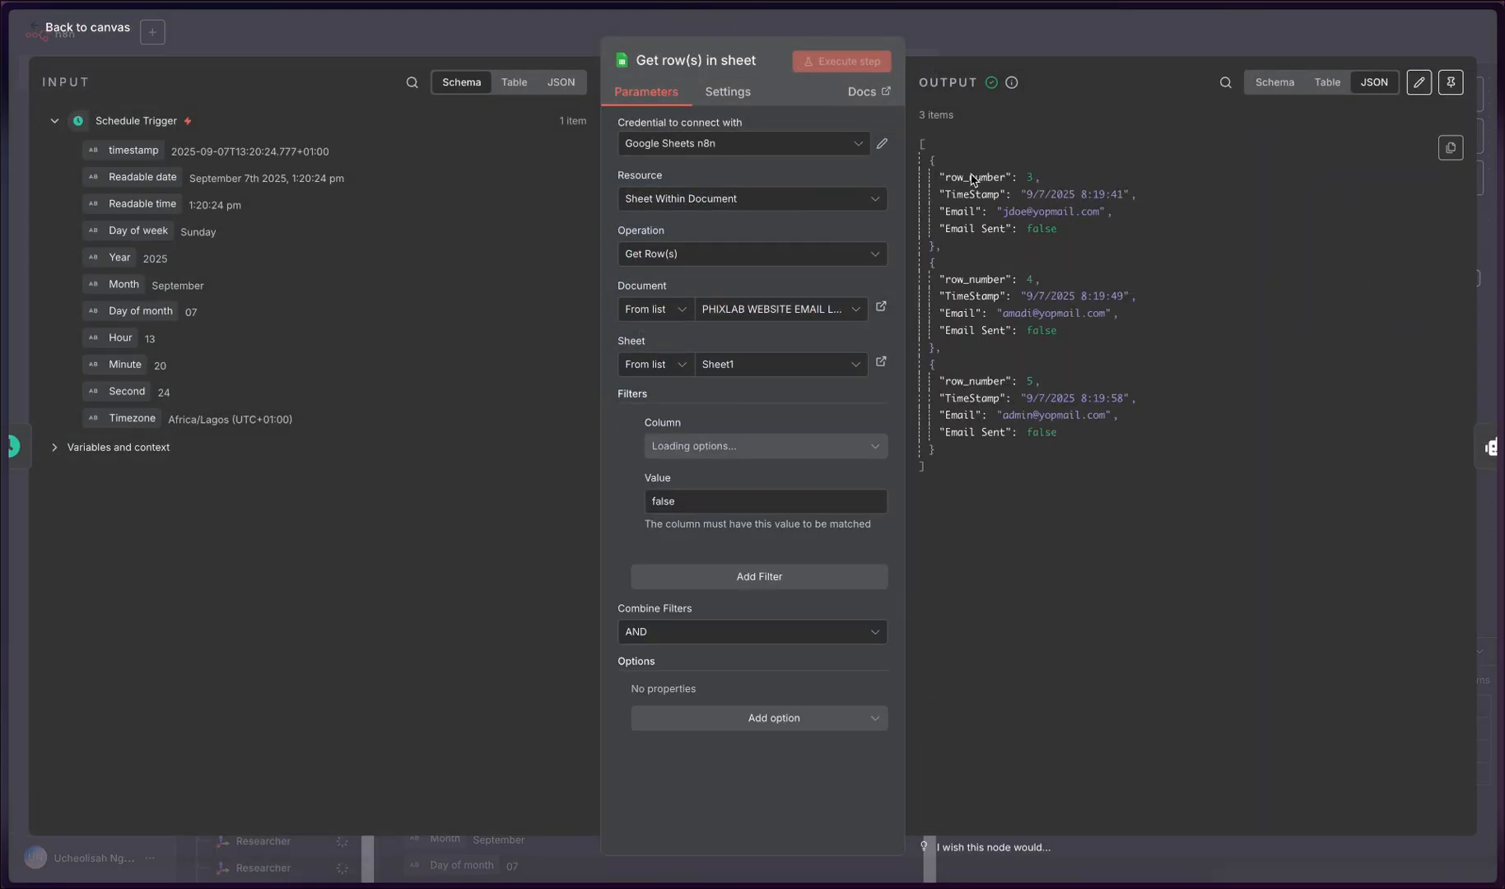
pyautogui.click(1329, 82)
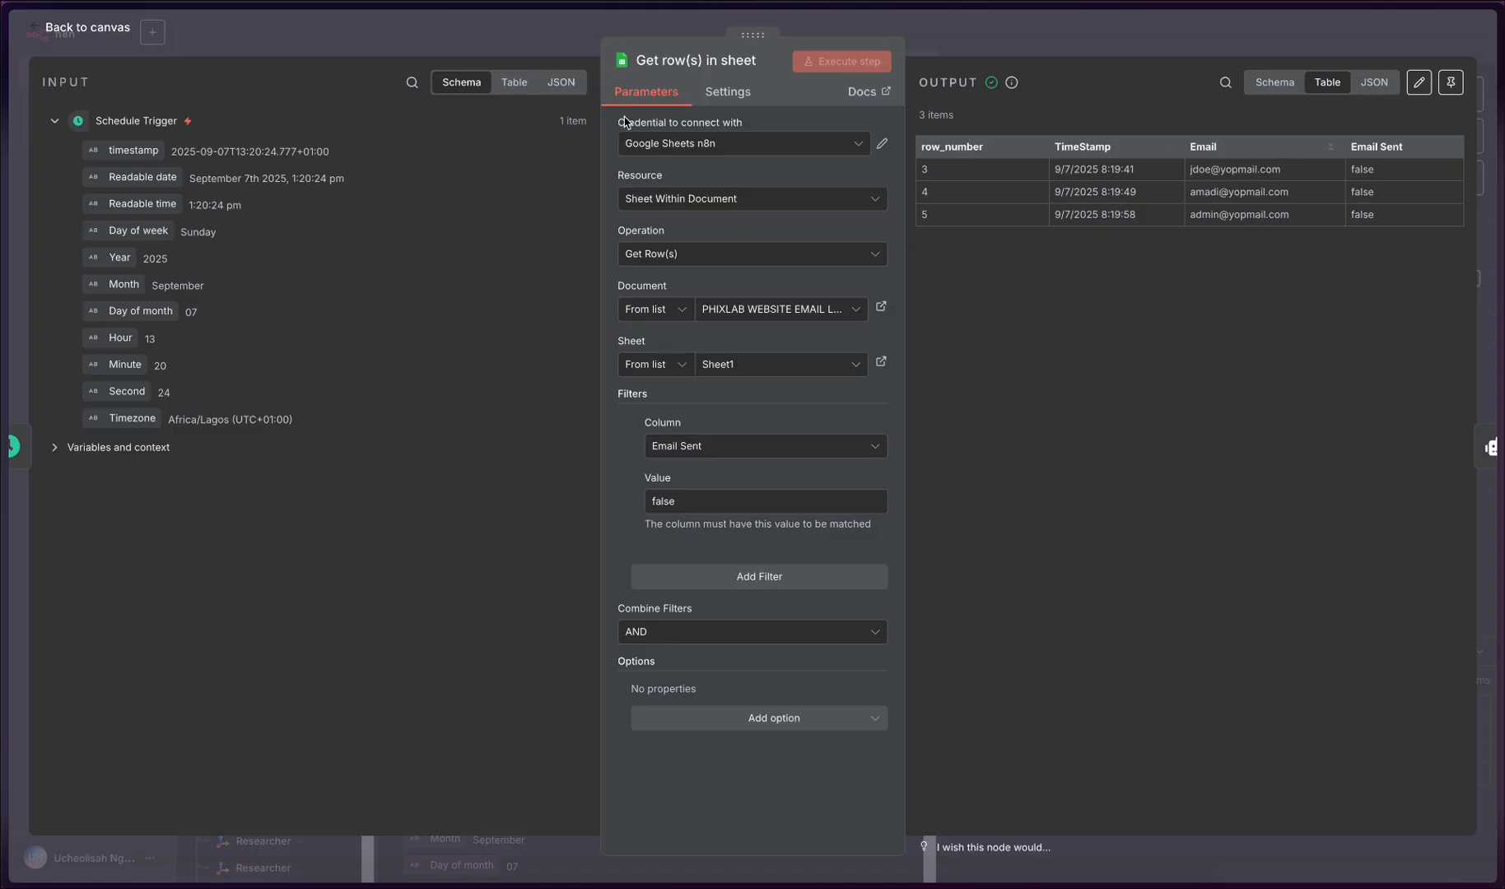
pyautogui.click(416, 49)
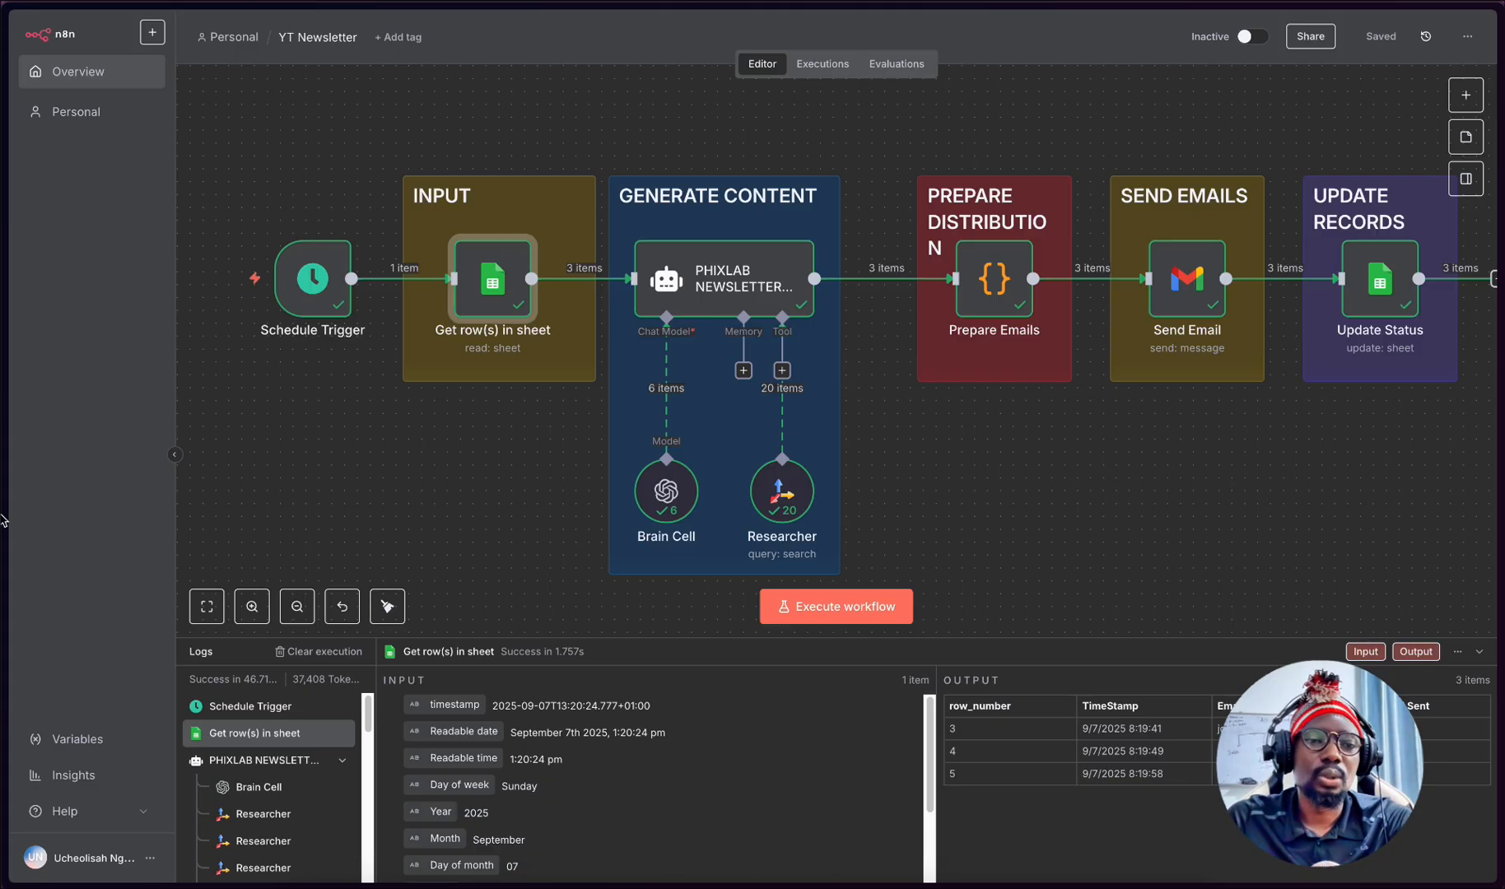
# - Switch to the YOPmail inbox and go back to the page for choosing an inbox name
pyautogui.moveTo(4, 545)
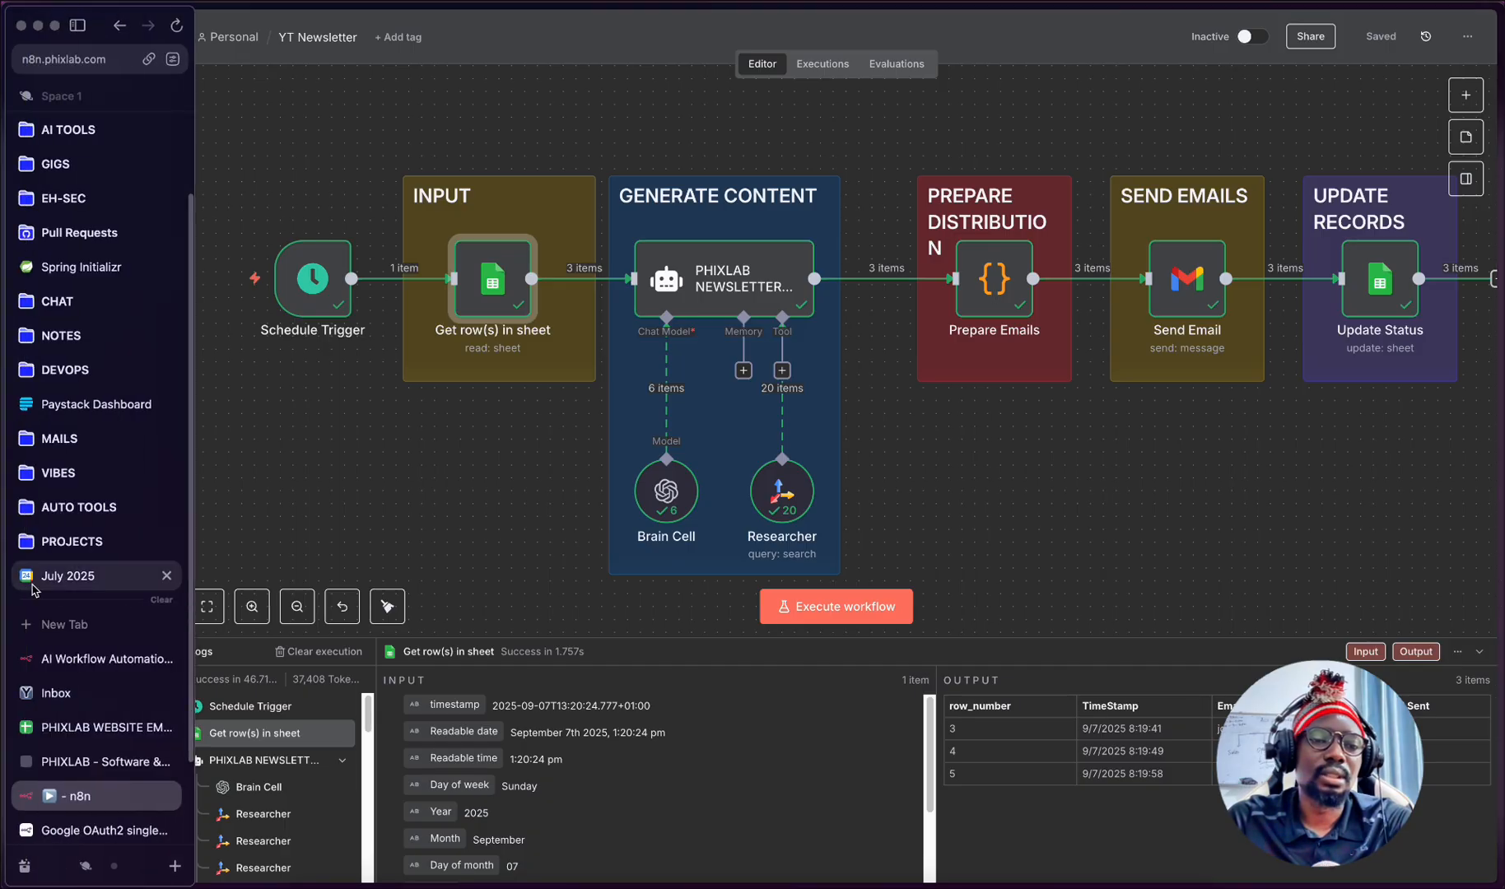
pyautogui.click(53, 682)
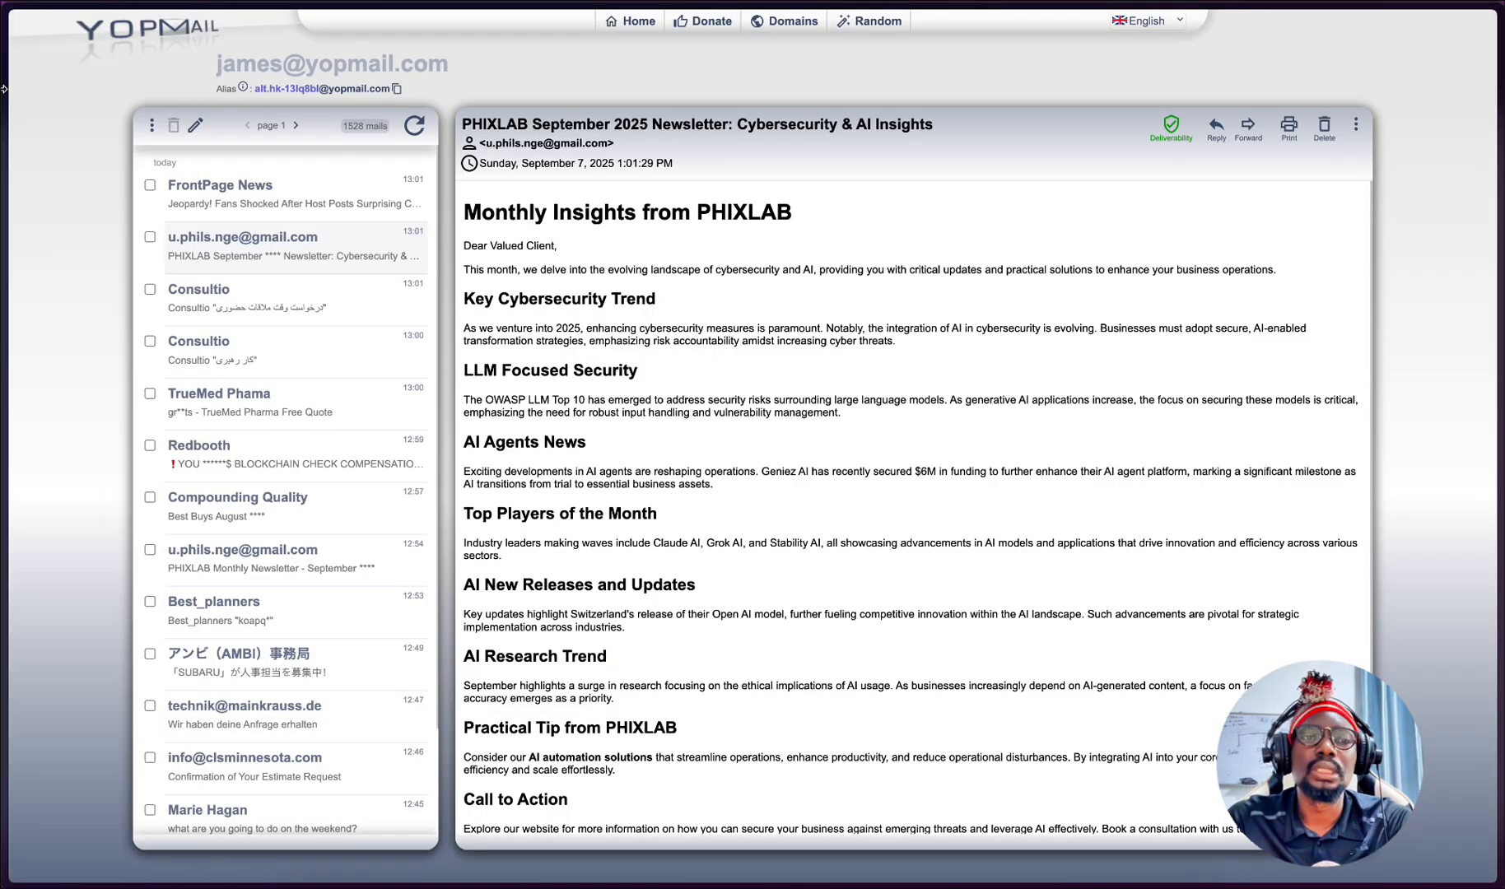
pyautogui.moveTo(4, 89)
pyautogui.click(124, 30)
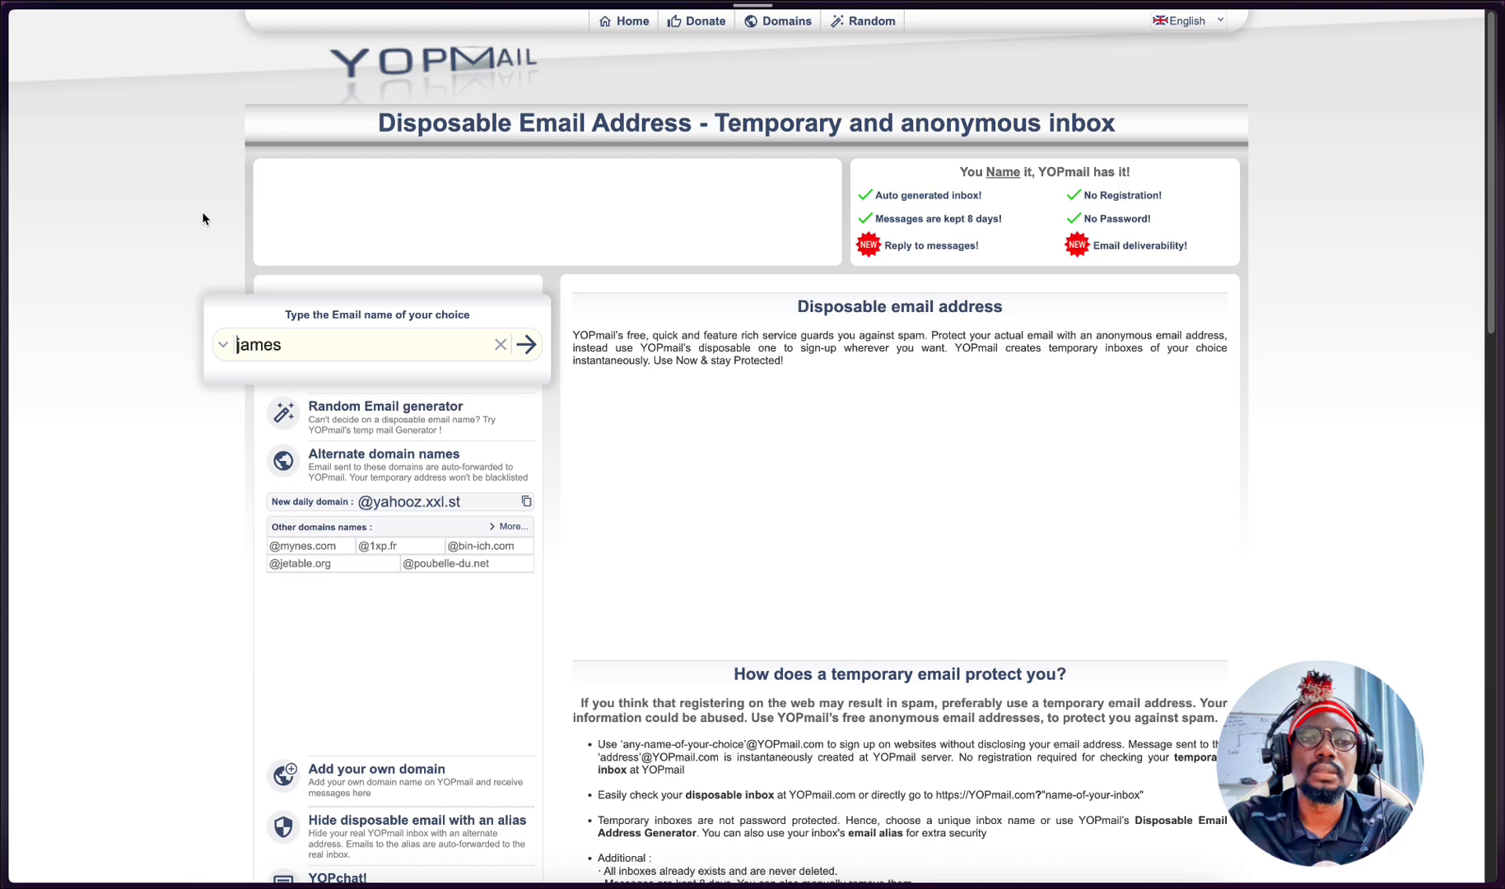
# - Check the subscribers' Email Sent values in the PHIXLAB WEBSITE EMAIL LIST spreadsheet and return to the YOPmail home page
pyautogui.moveTo(4, 399)
pyautogui.click(96, 727)
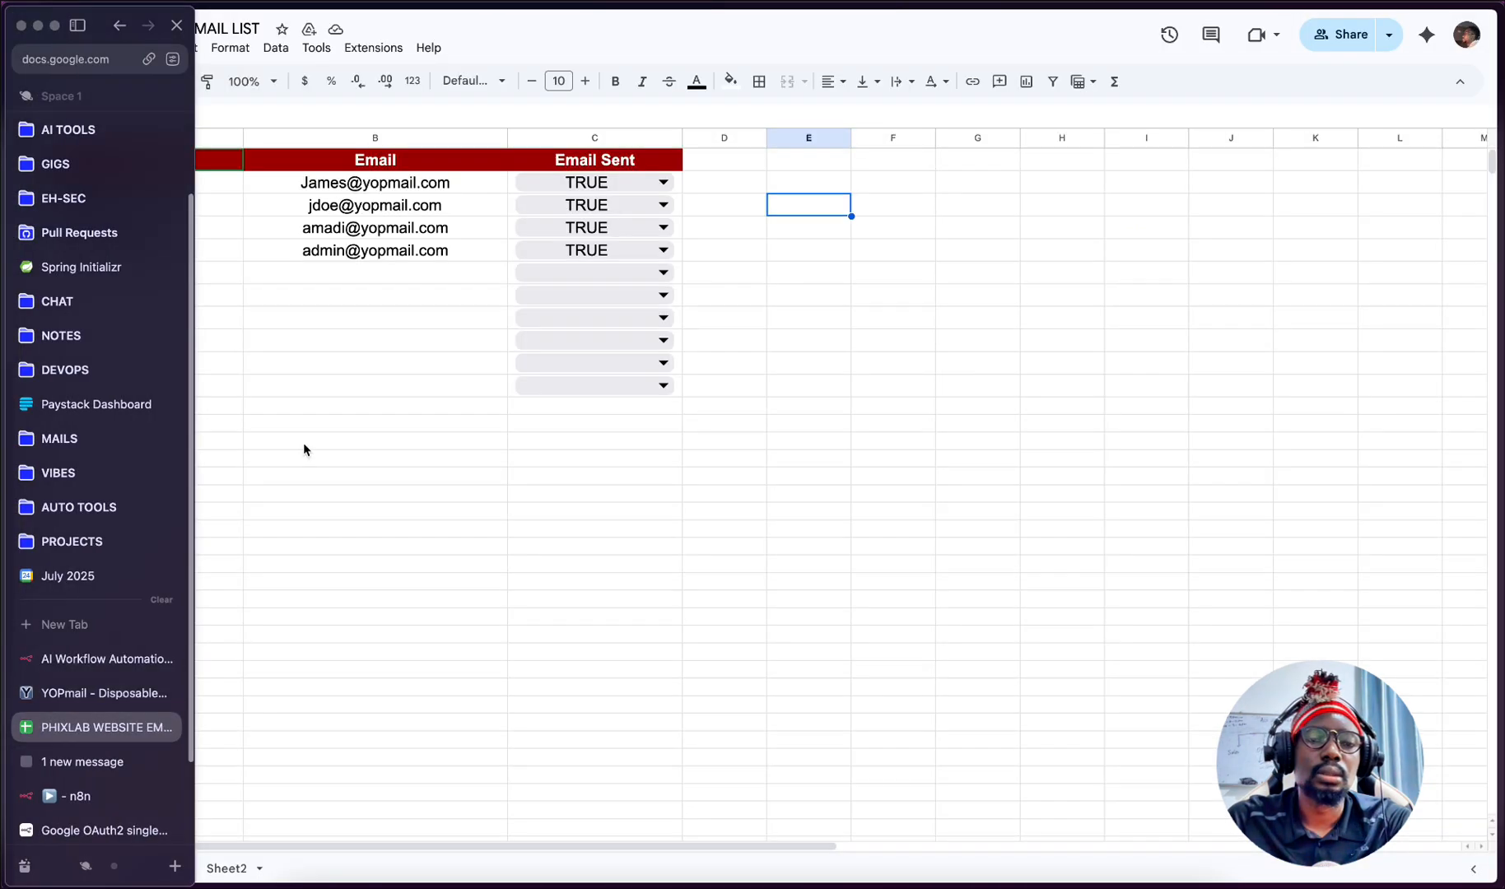
pyautogui.moveTo(10, 385)
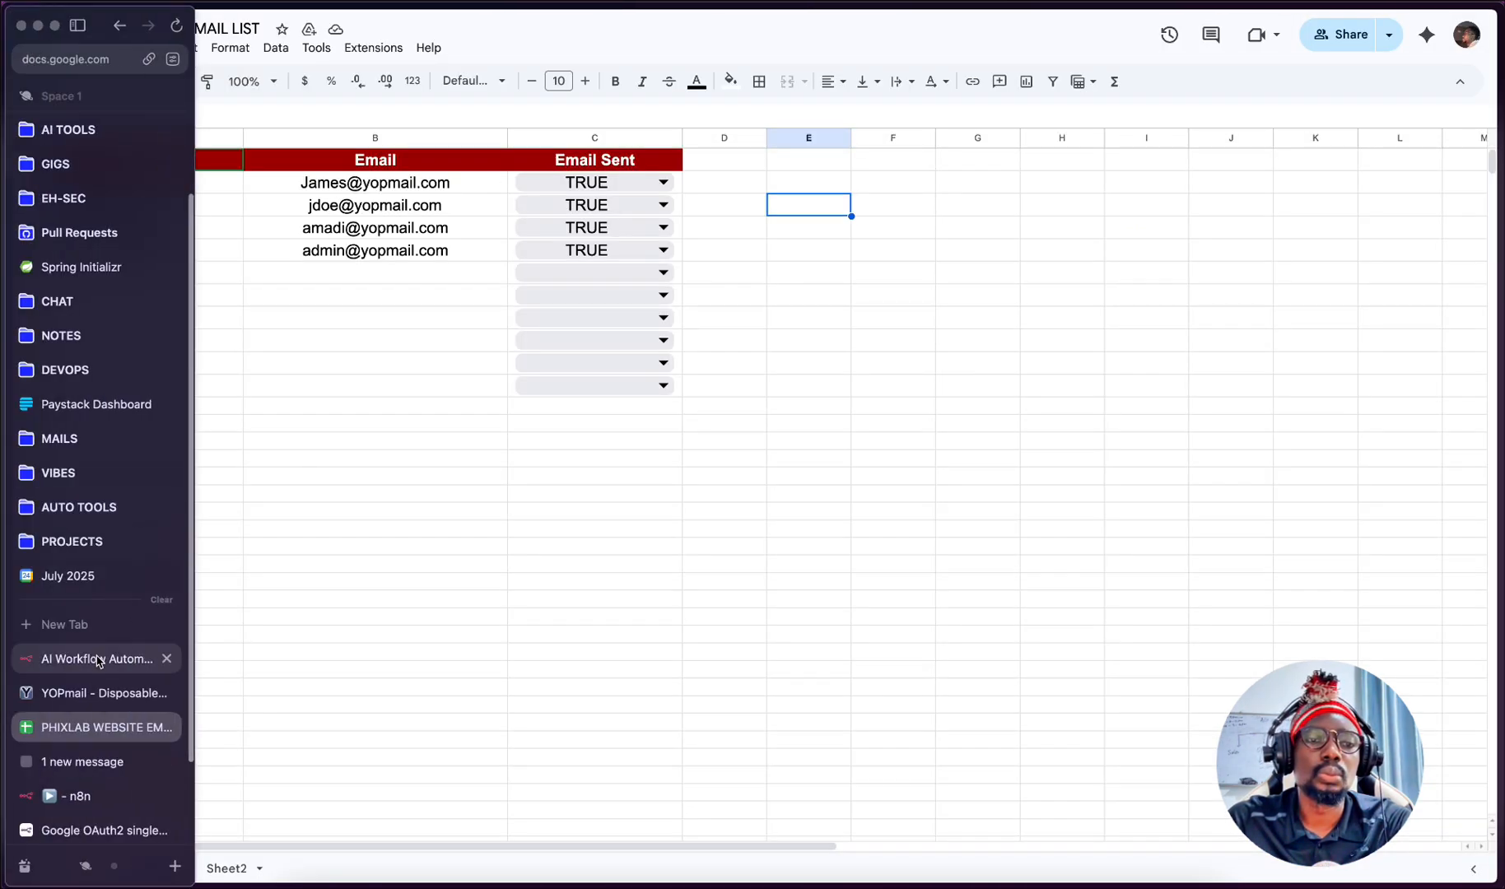
pyautogui.click(83, 684)
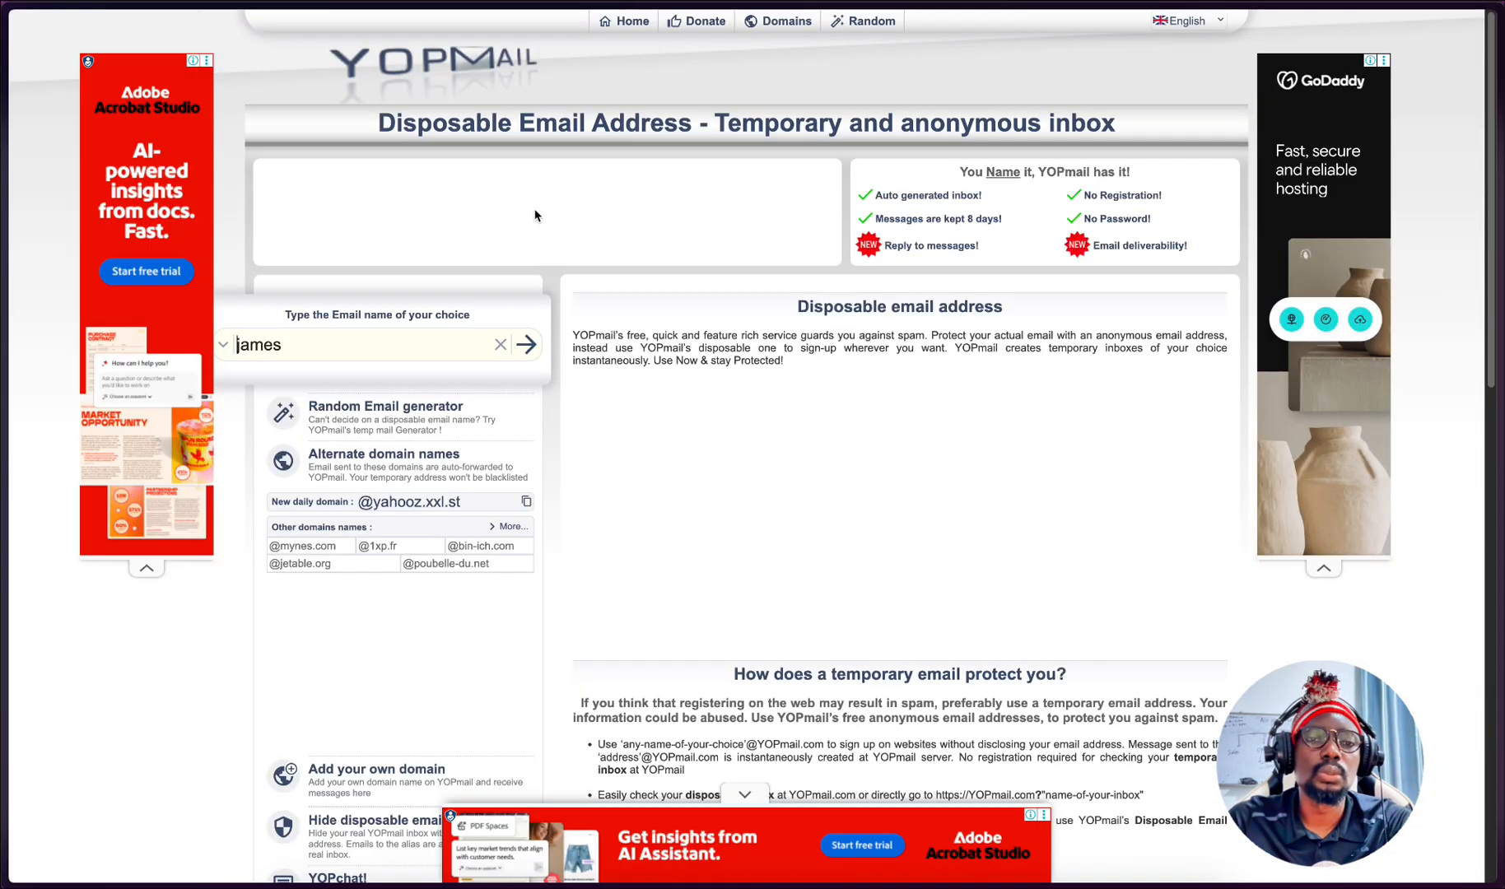
# - Open the second listed subscriber's YOPmail inbox and read the PHIXLAB Monthly Newsletter - September 2025 email through to its closing
pyautogui.click(499, 344)
pyautogui.write('jdoe')
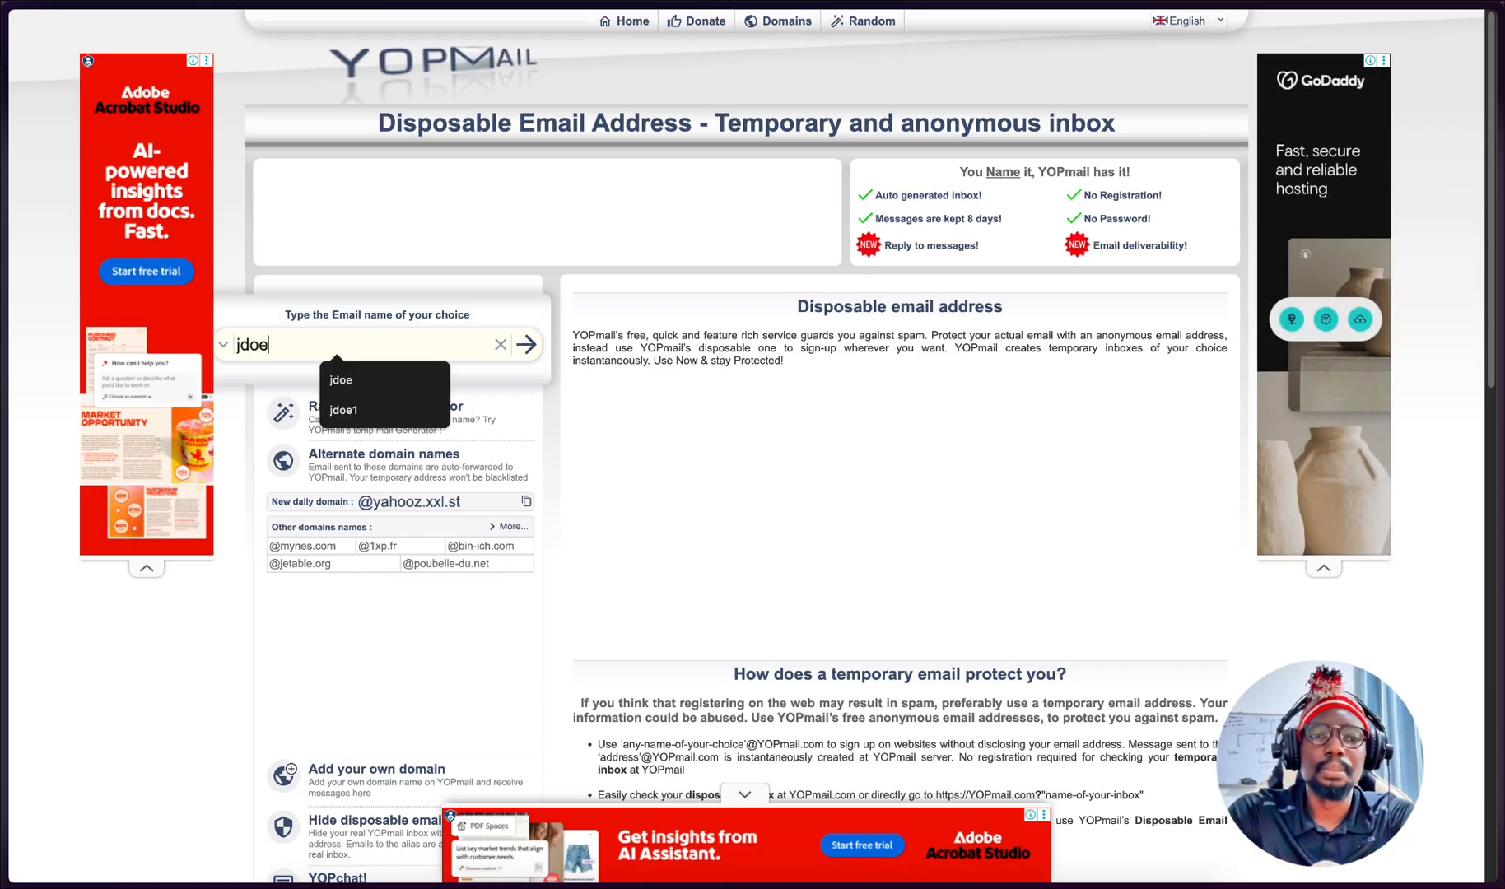
pyautogui.press('Return')
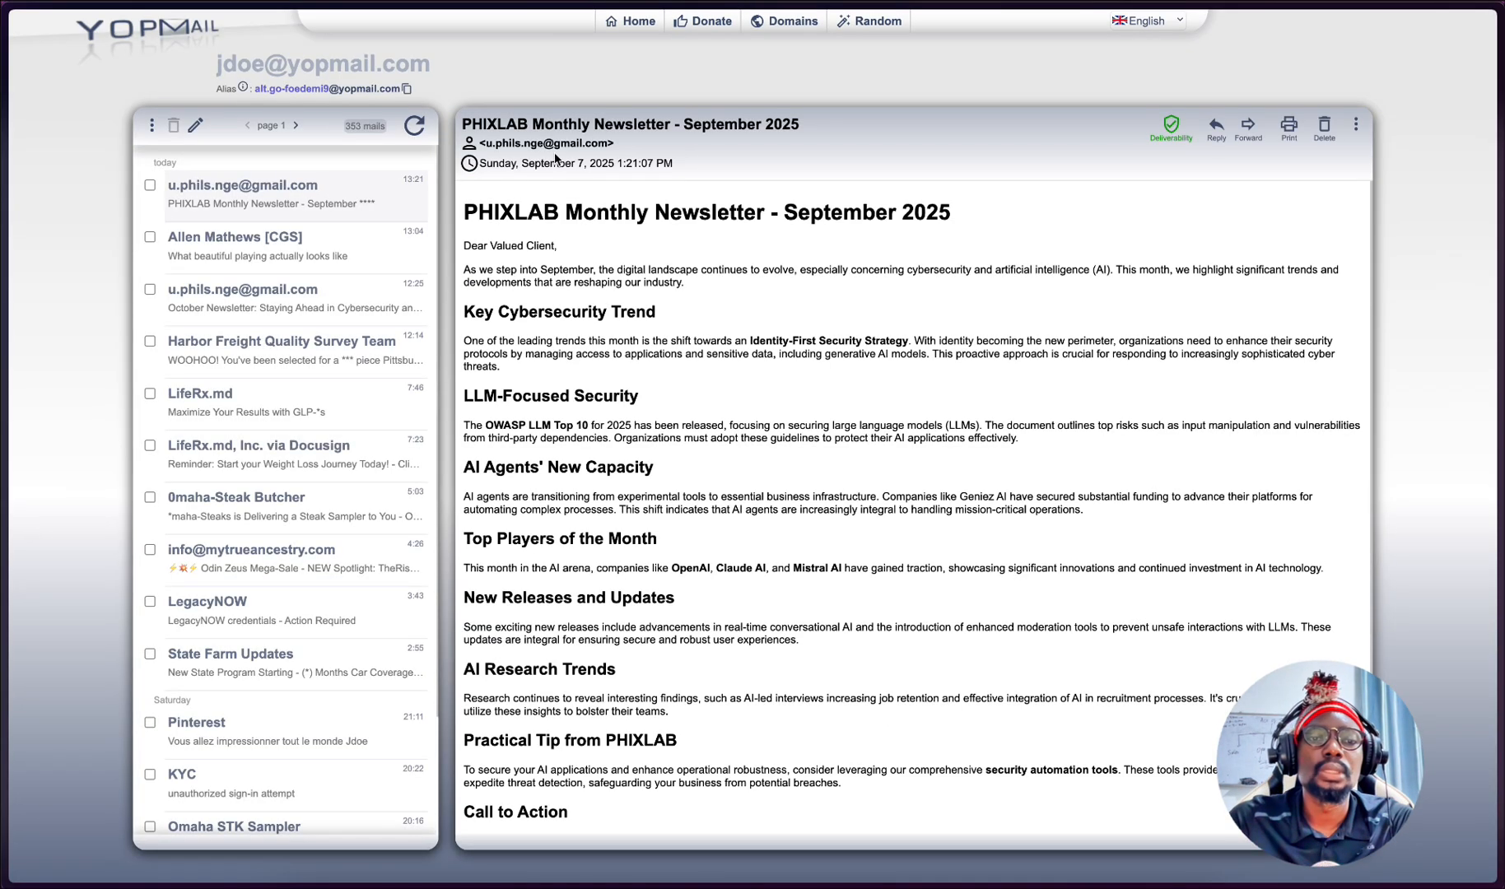
pyautogui.scroll(-4, 624, 340)
pyautogui.scroll(3, 652, 416)
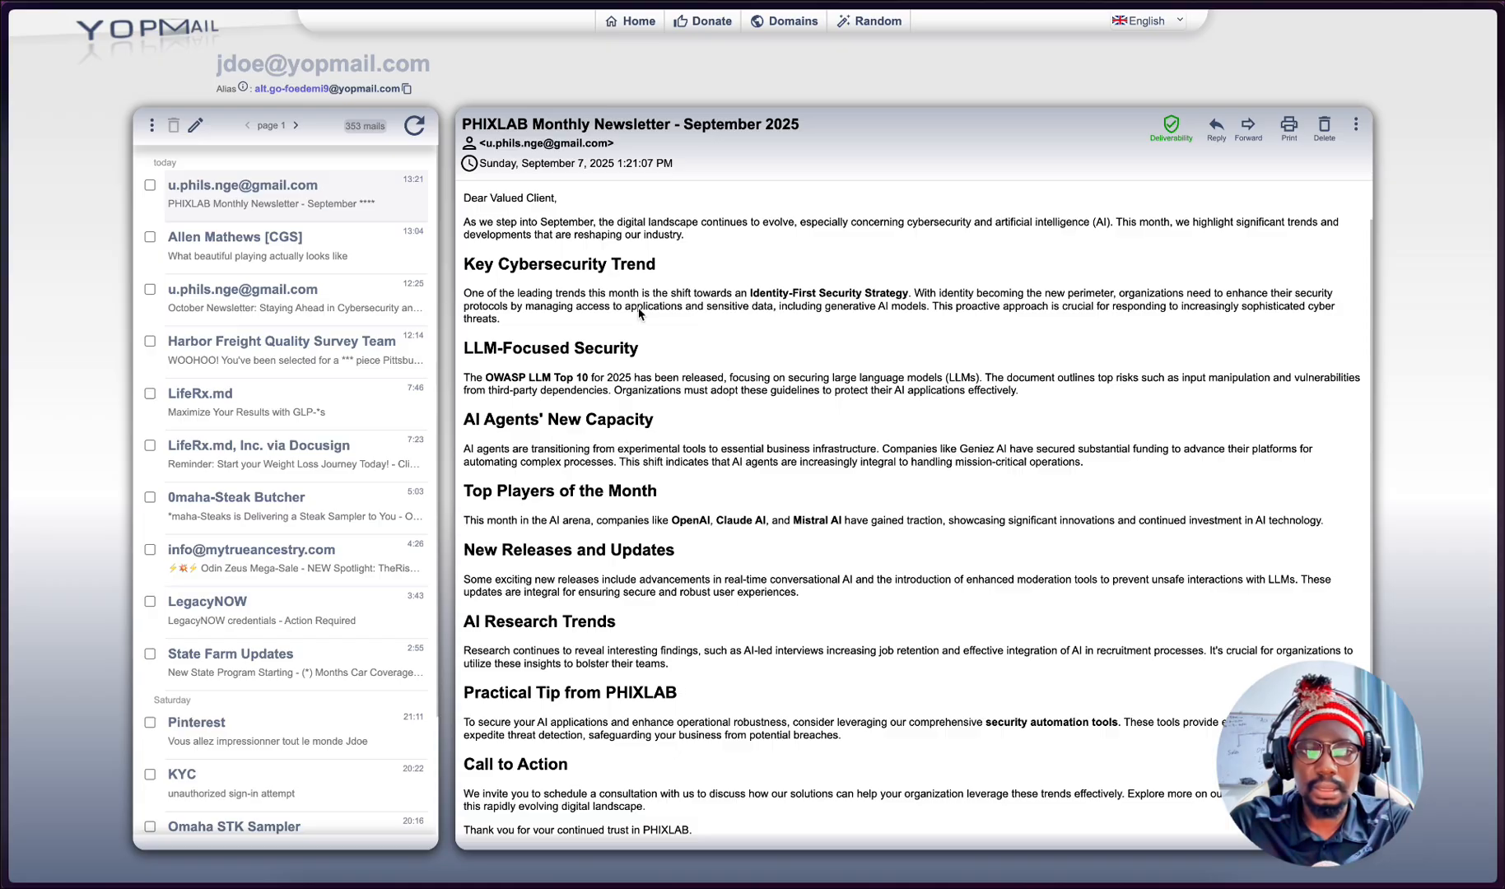
pyautogui.scroll(-3, 531, 224)
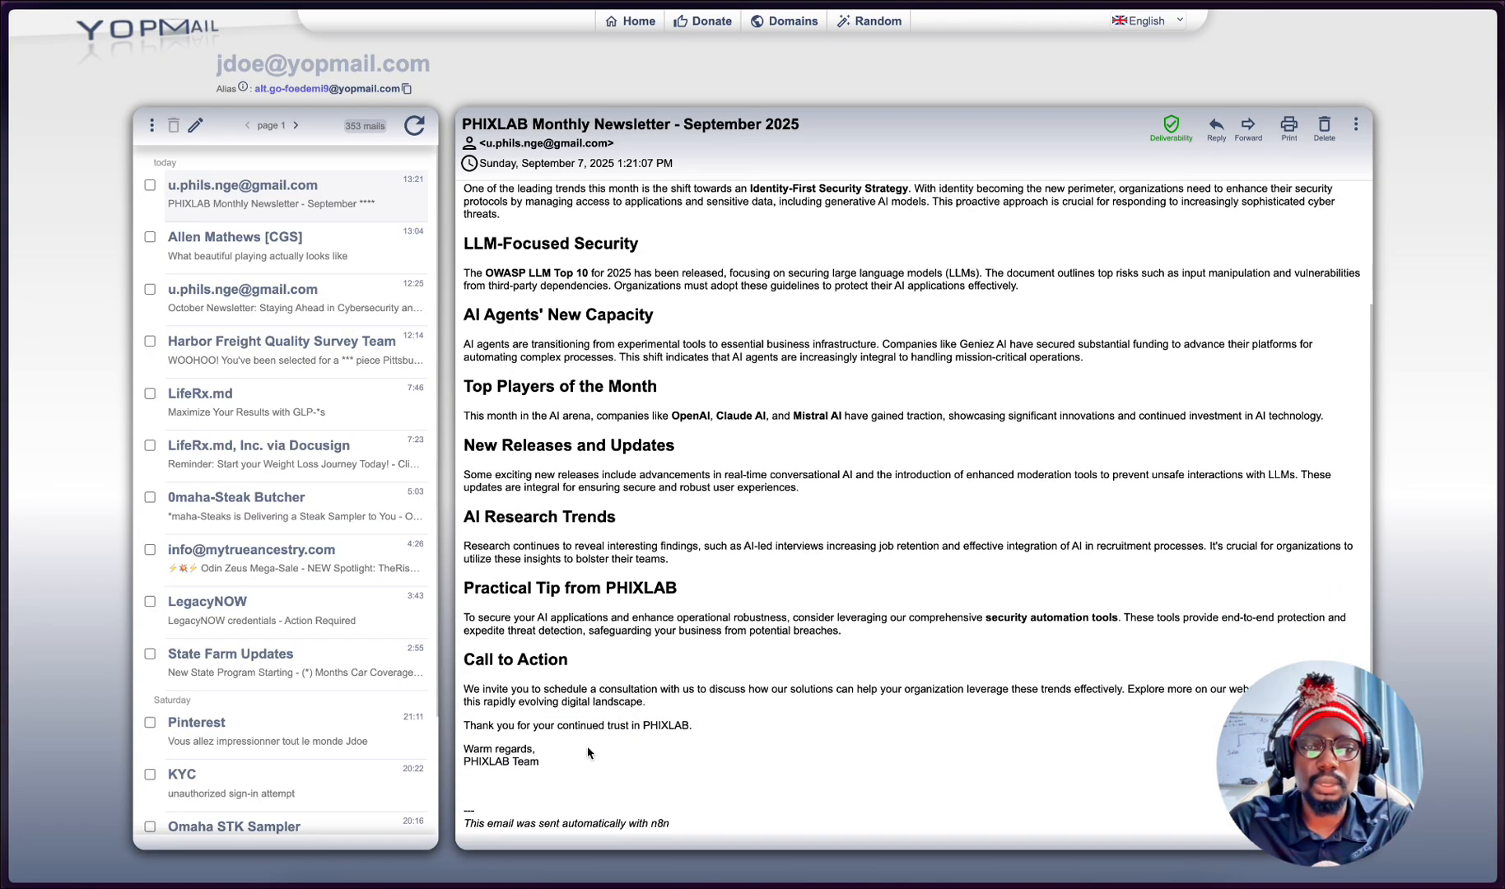
pyautogui.scroll(3, 634, 544)
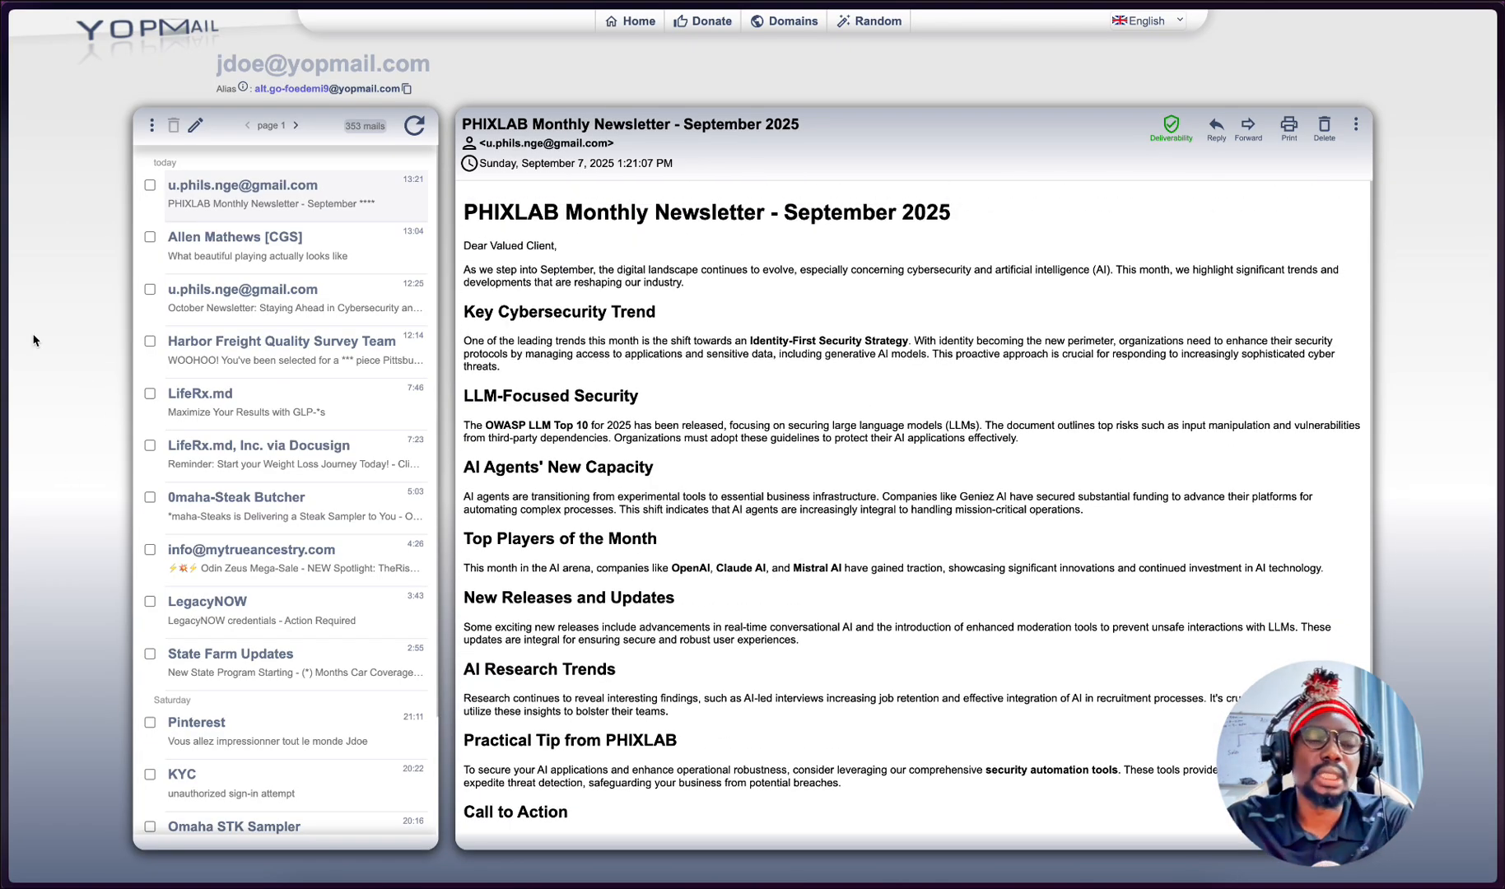
# - Try to open the admin inbox in YOPmail and return to the page for choosing an inbox name
pyautogui.moveTo(3, 338)
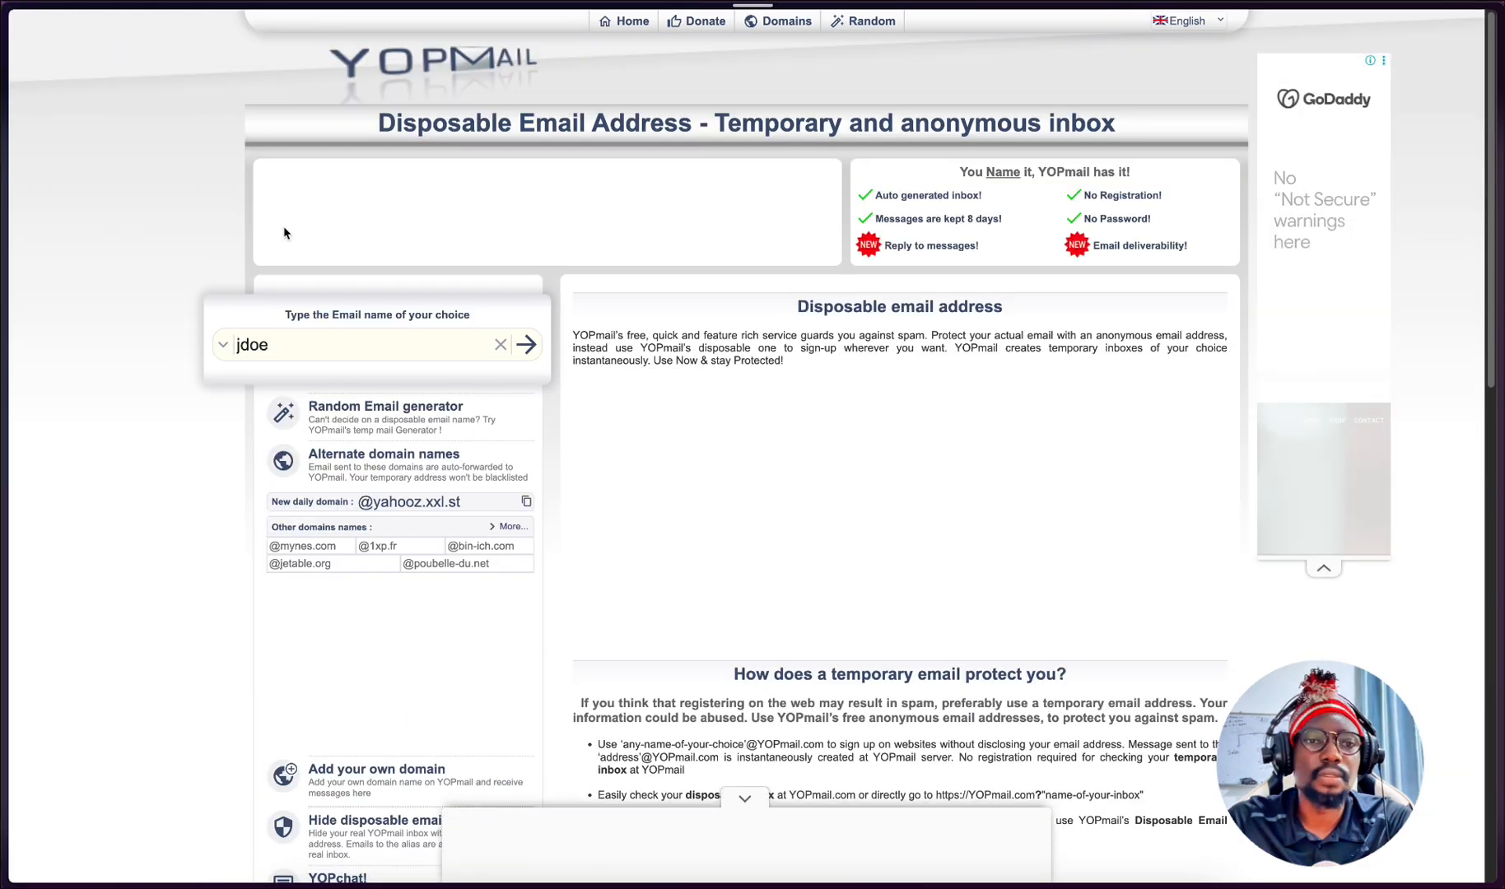
pyautogui.doubleClick(326, 346)
pyautogui.write('a')
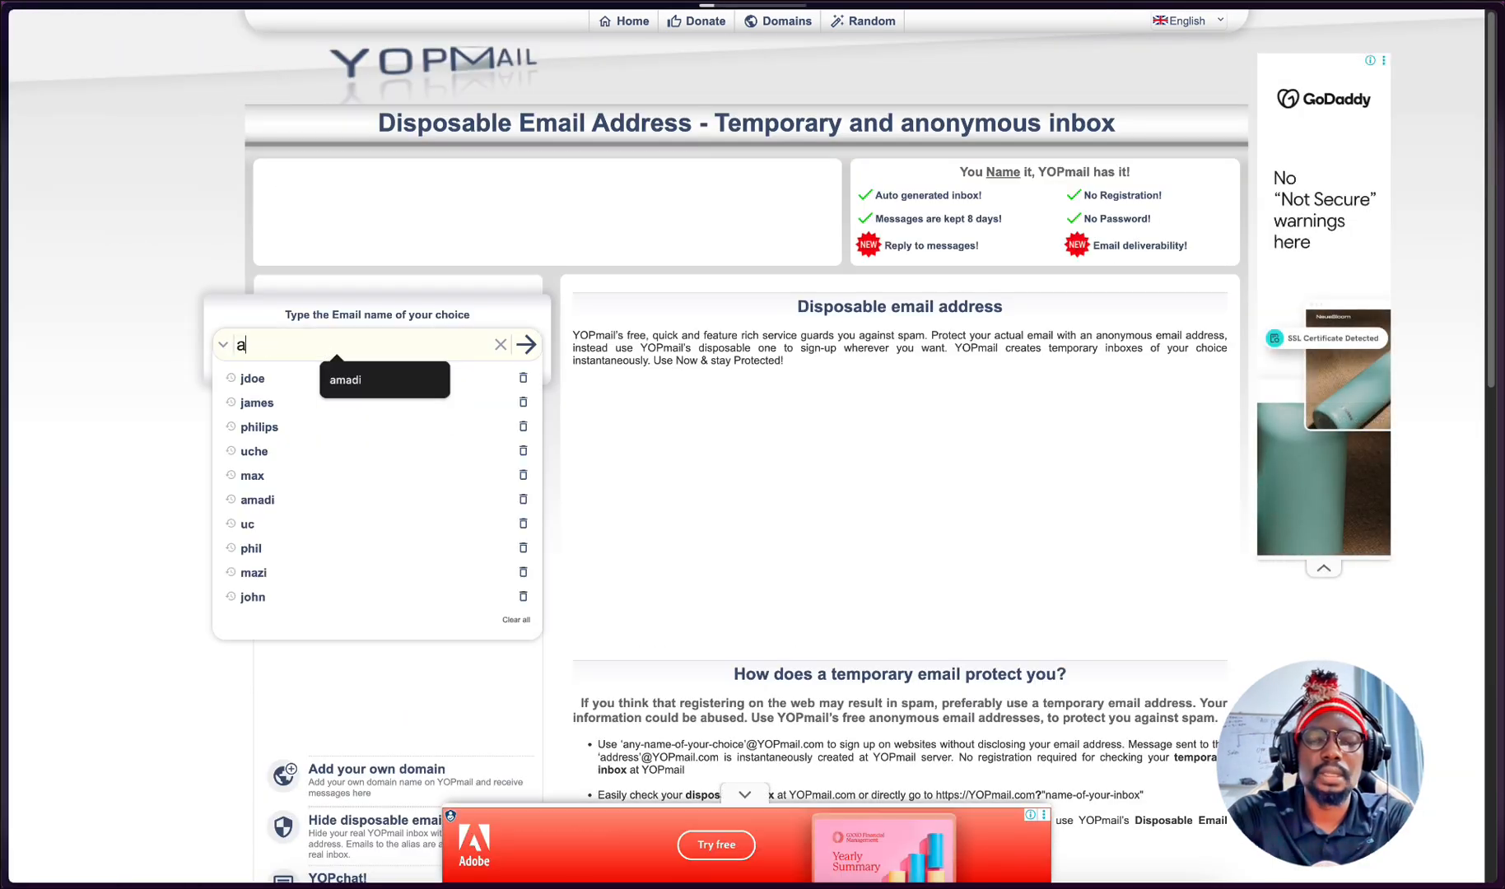
pyautogui.write('dmin')
pyautogui.press('Return')
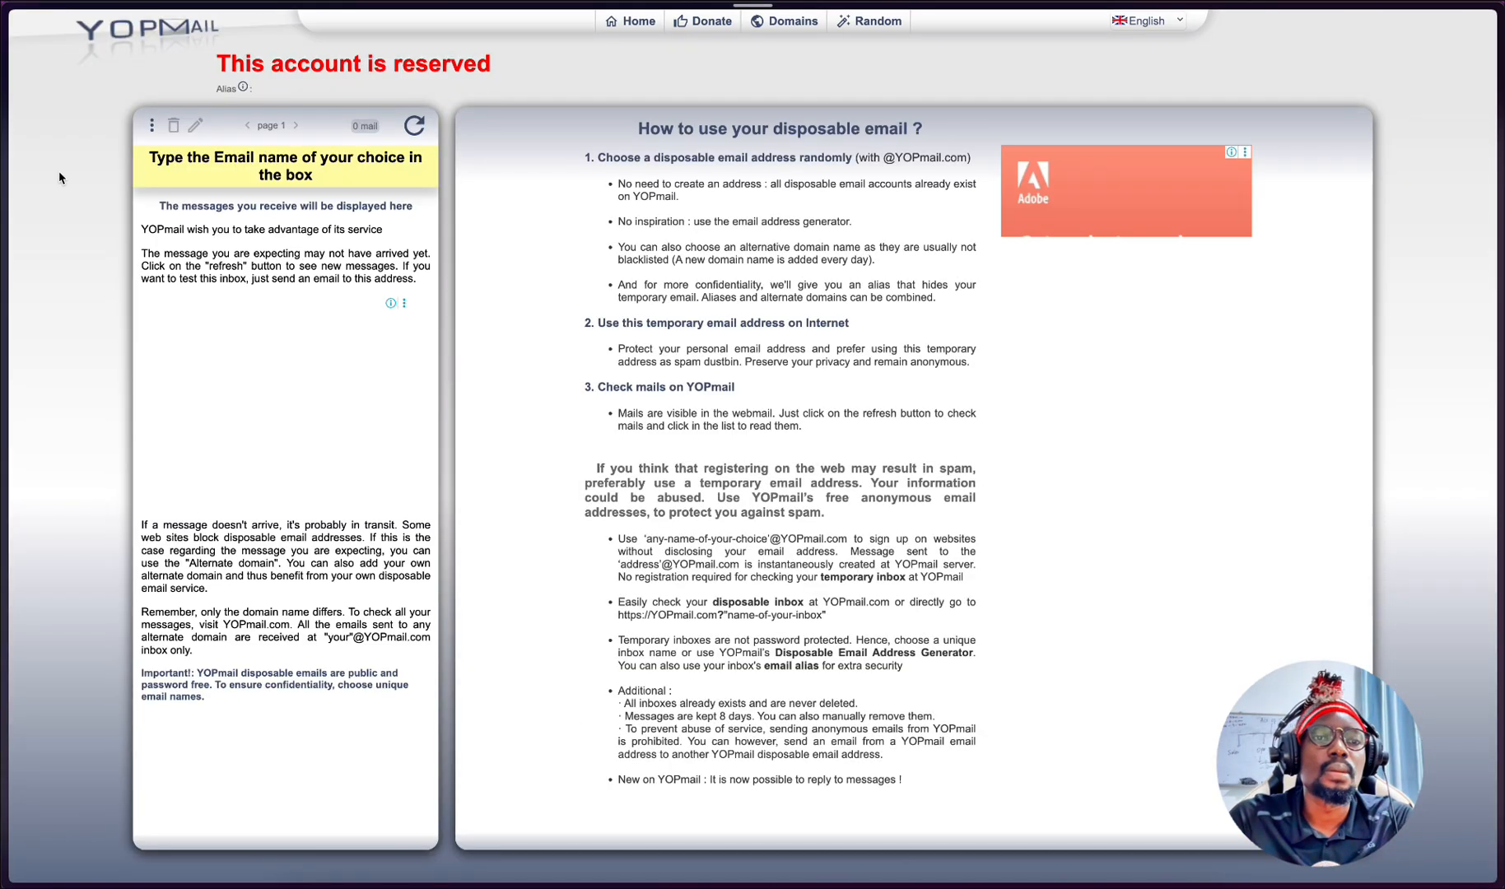
pyautogui.moveTo(5, 159)
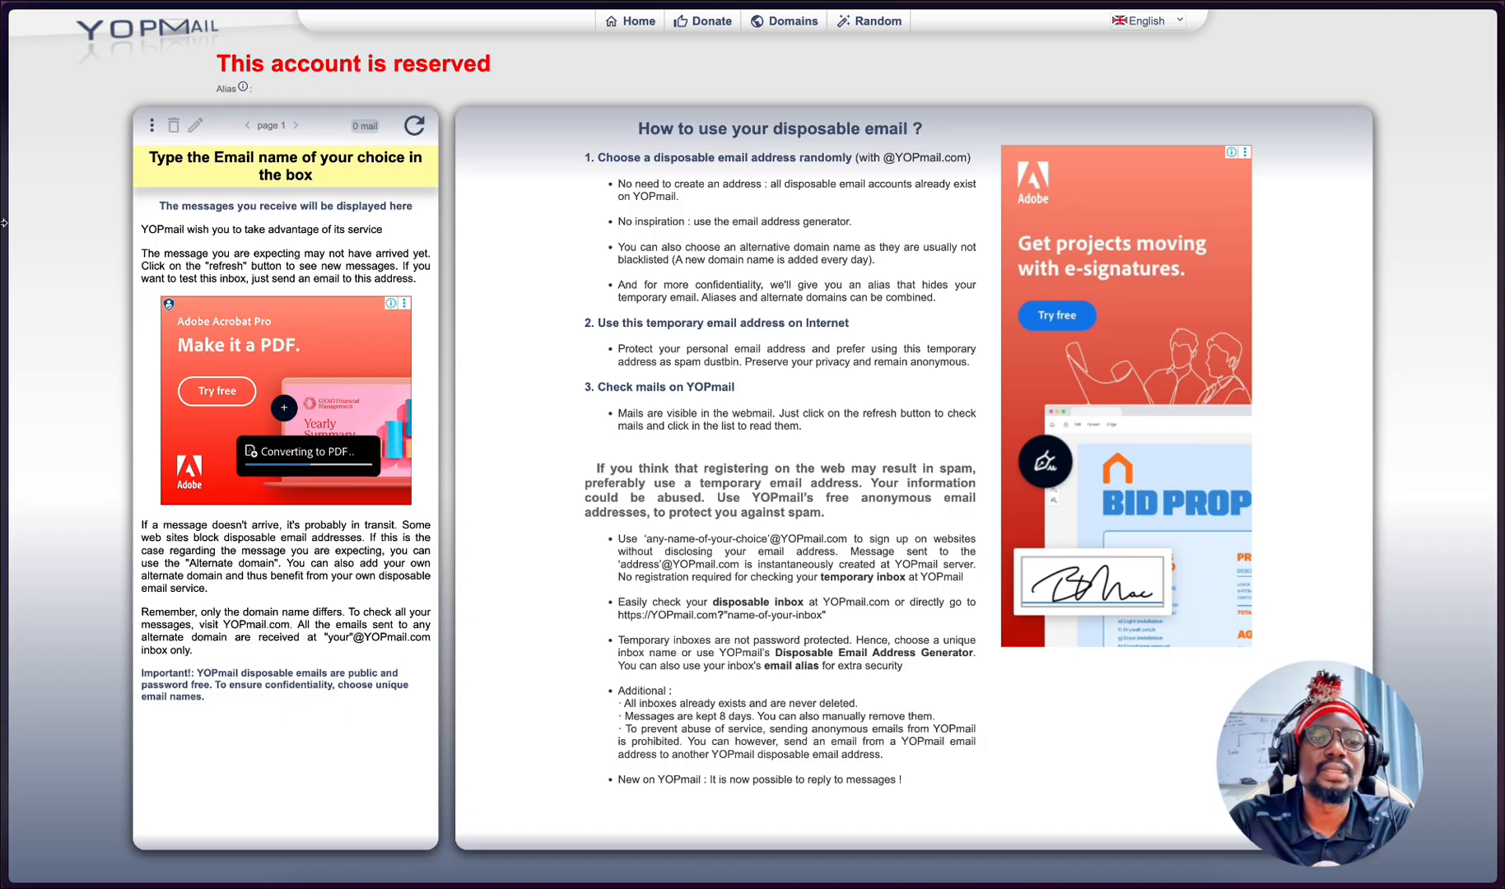
pyautogui.moveTo(4, 223)
pyautogui.click(121, 27)
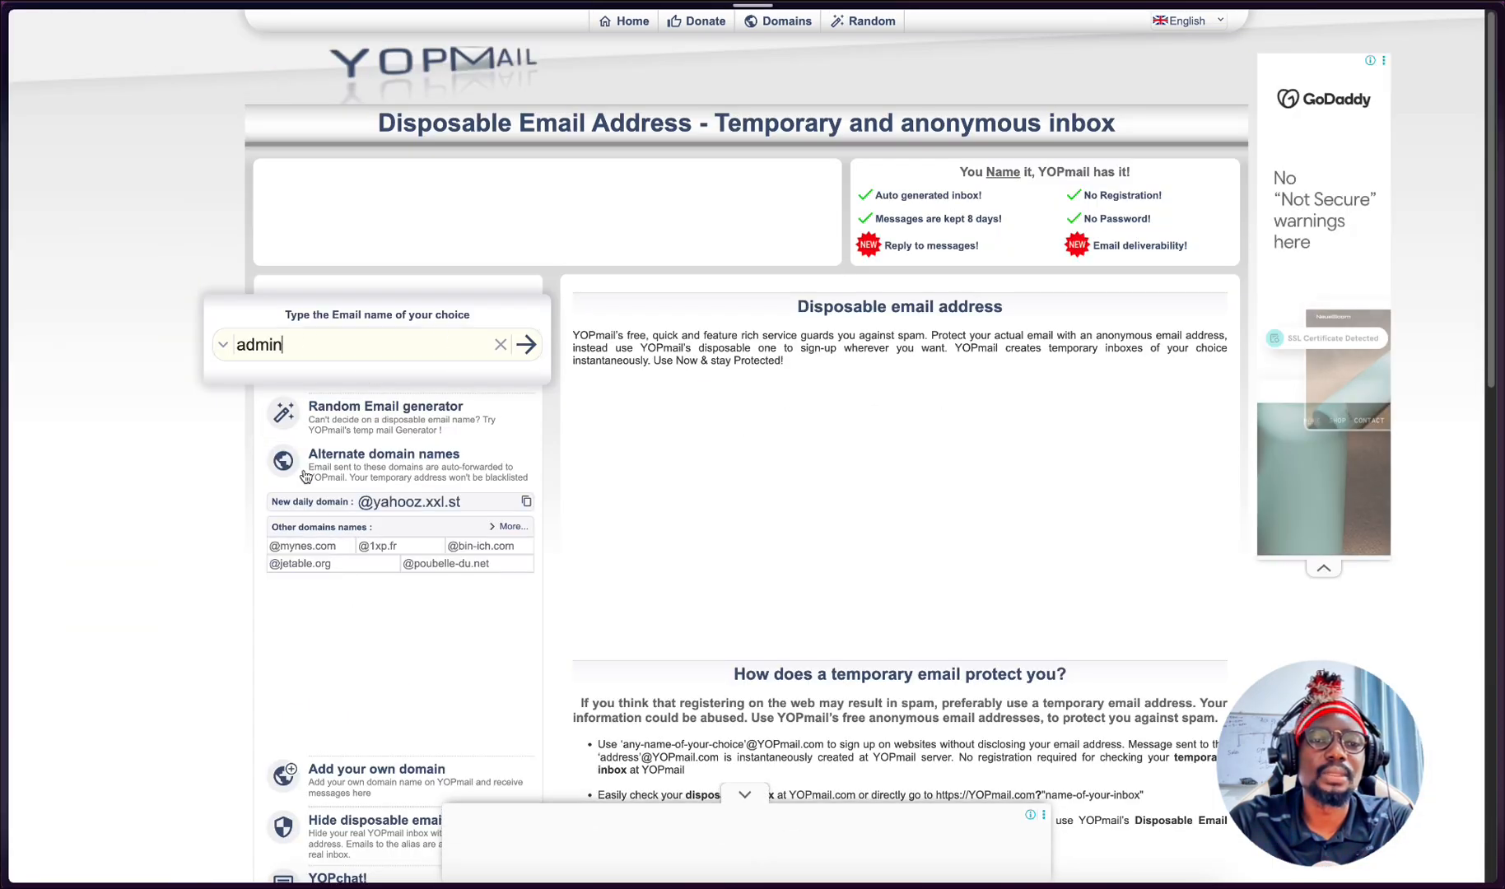
# - Check the subscriber addresses in the PHIXLAB WEBSITE EMAIL LIST spreadsheet and go back to YOPmail
pyautogui.moveTo(4, 477)
pyautogui.click(25, 726)
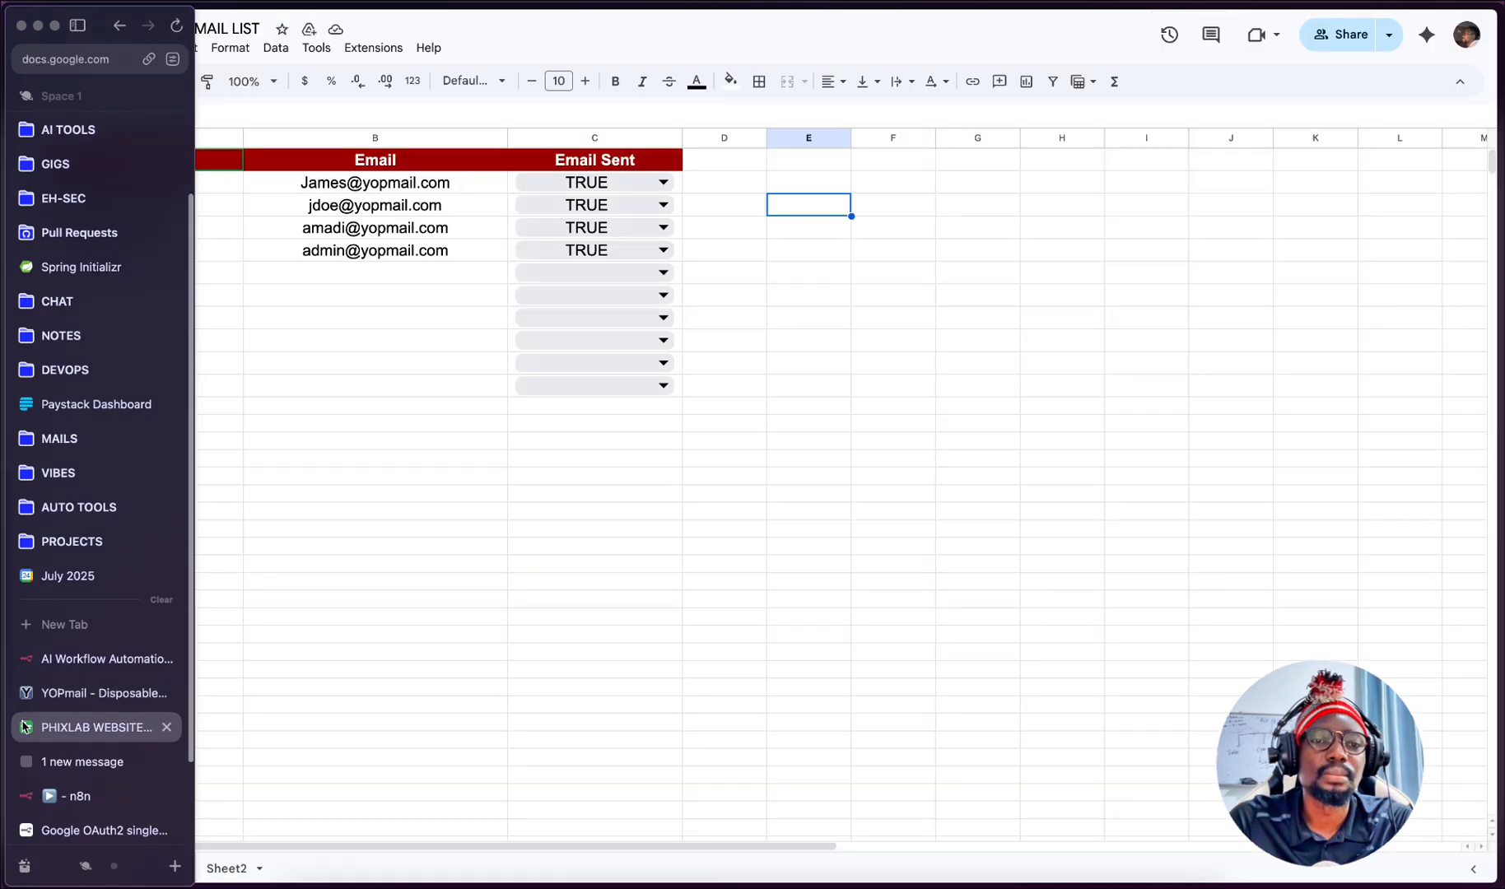
pyautogui.moveTo(4, 517)
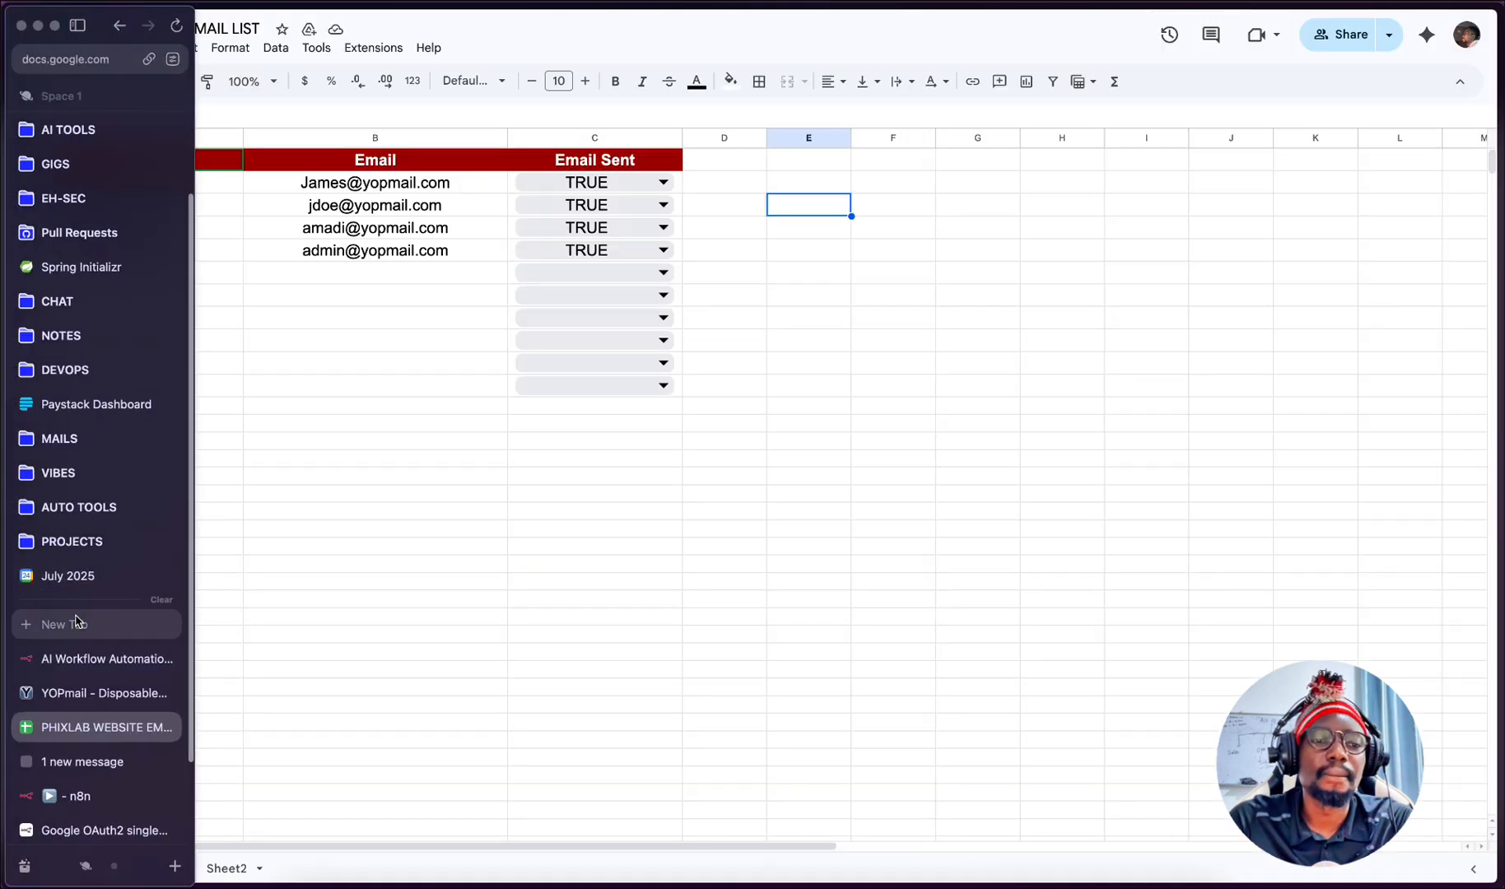
pyautogui.click(39, 691)
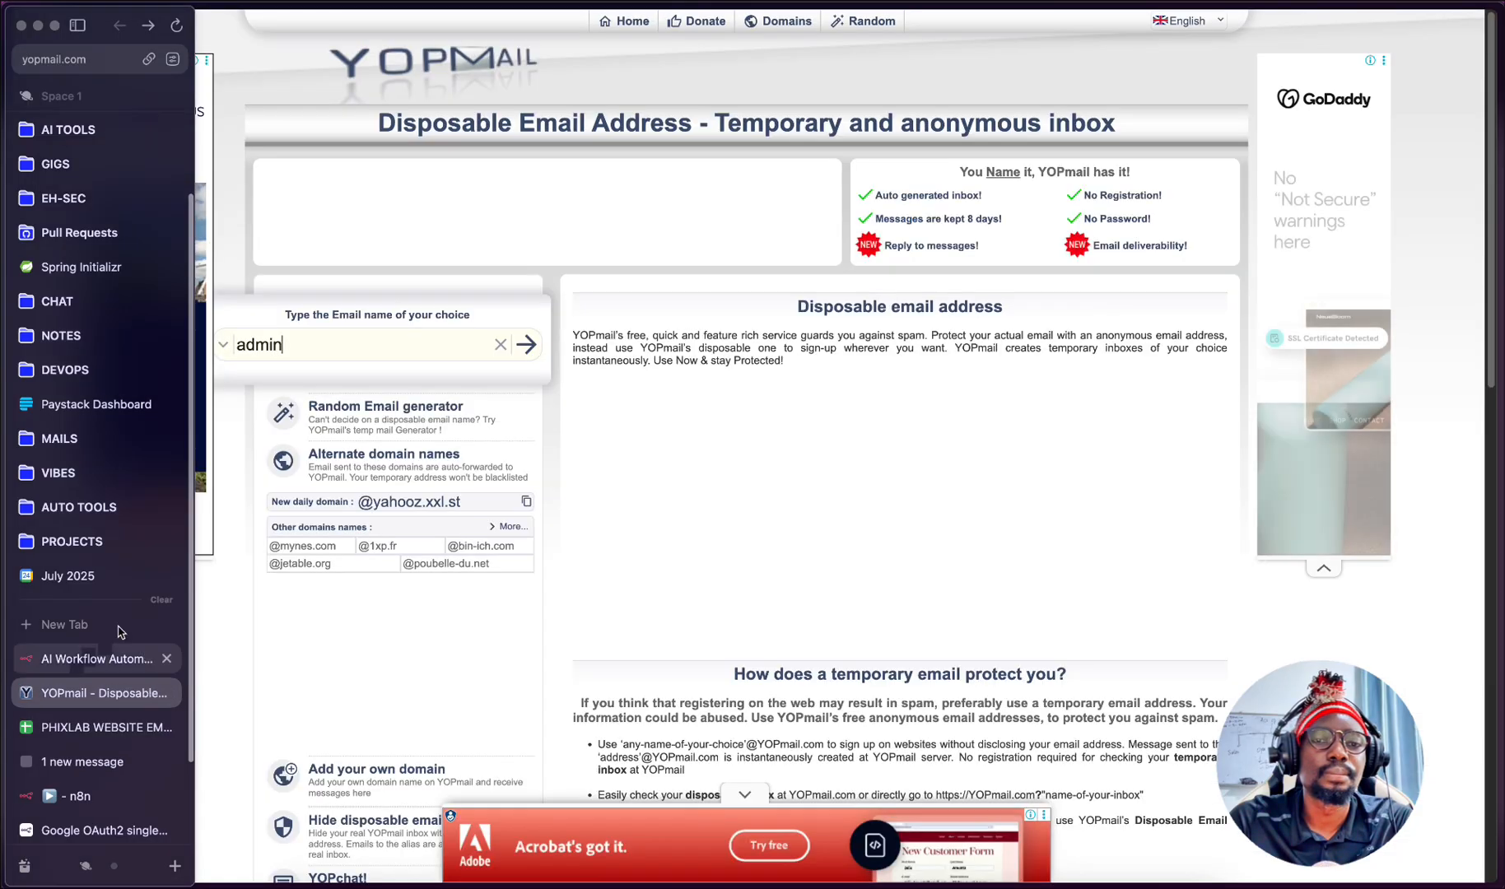
# - Open the third listed subscriber's YOPmail inbox and read the September 2025 newsletter down to the end
pyautogui.press('BackSpace')
pyautogui.press('BackSpace')
pyautogui.press('BackSpace')
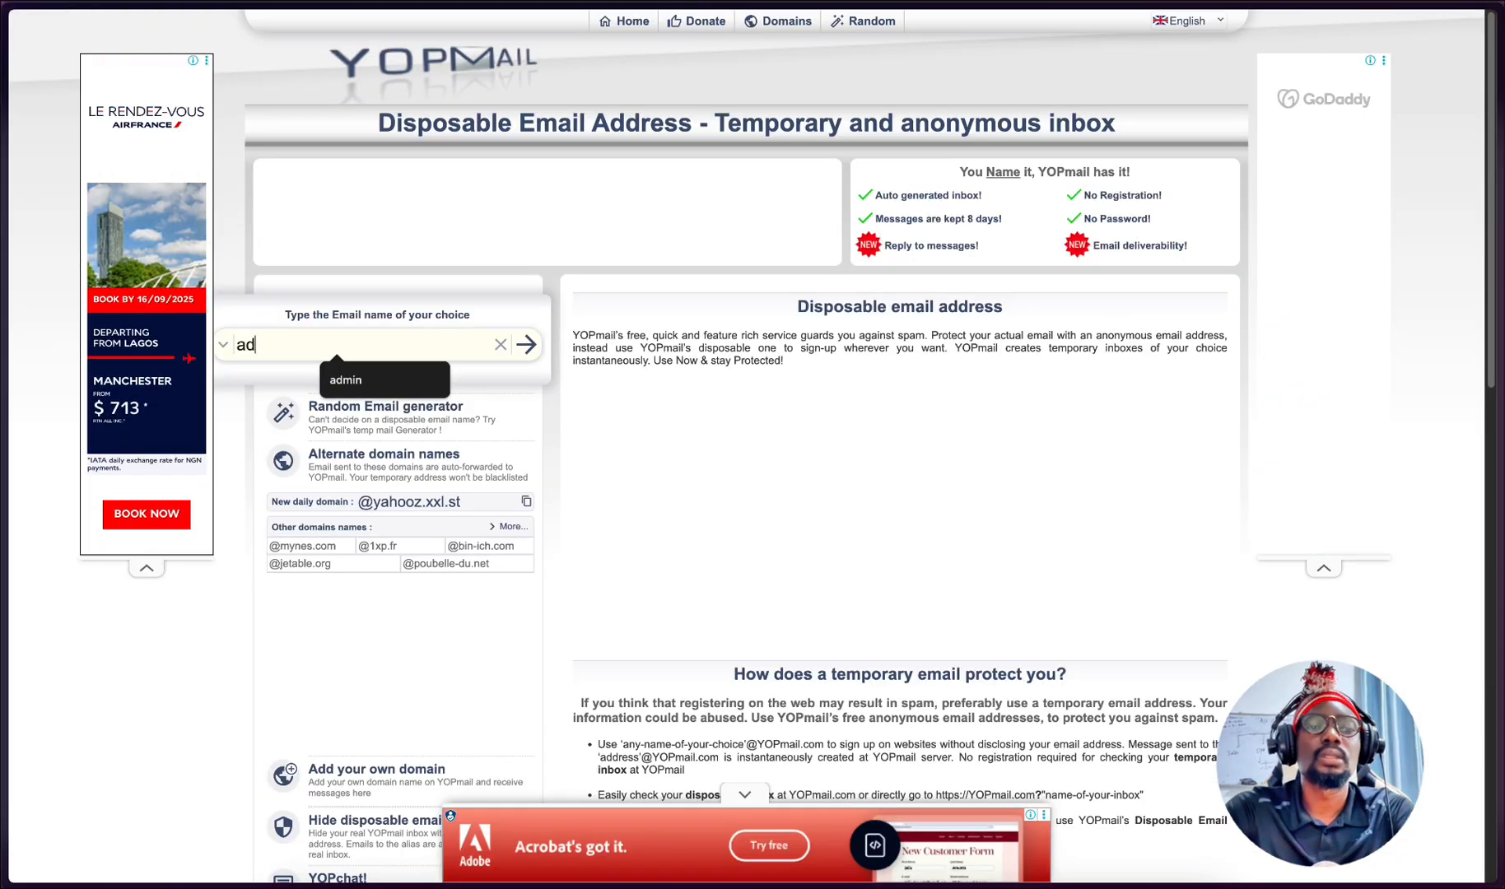
pyautogui.press('BackSpace')
pyautogui.write('a')
pyautogui.press('BackSpace')
pyautogui.write('m')
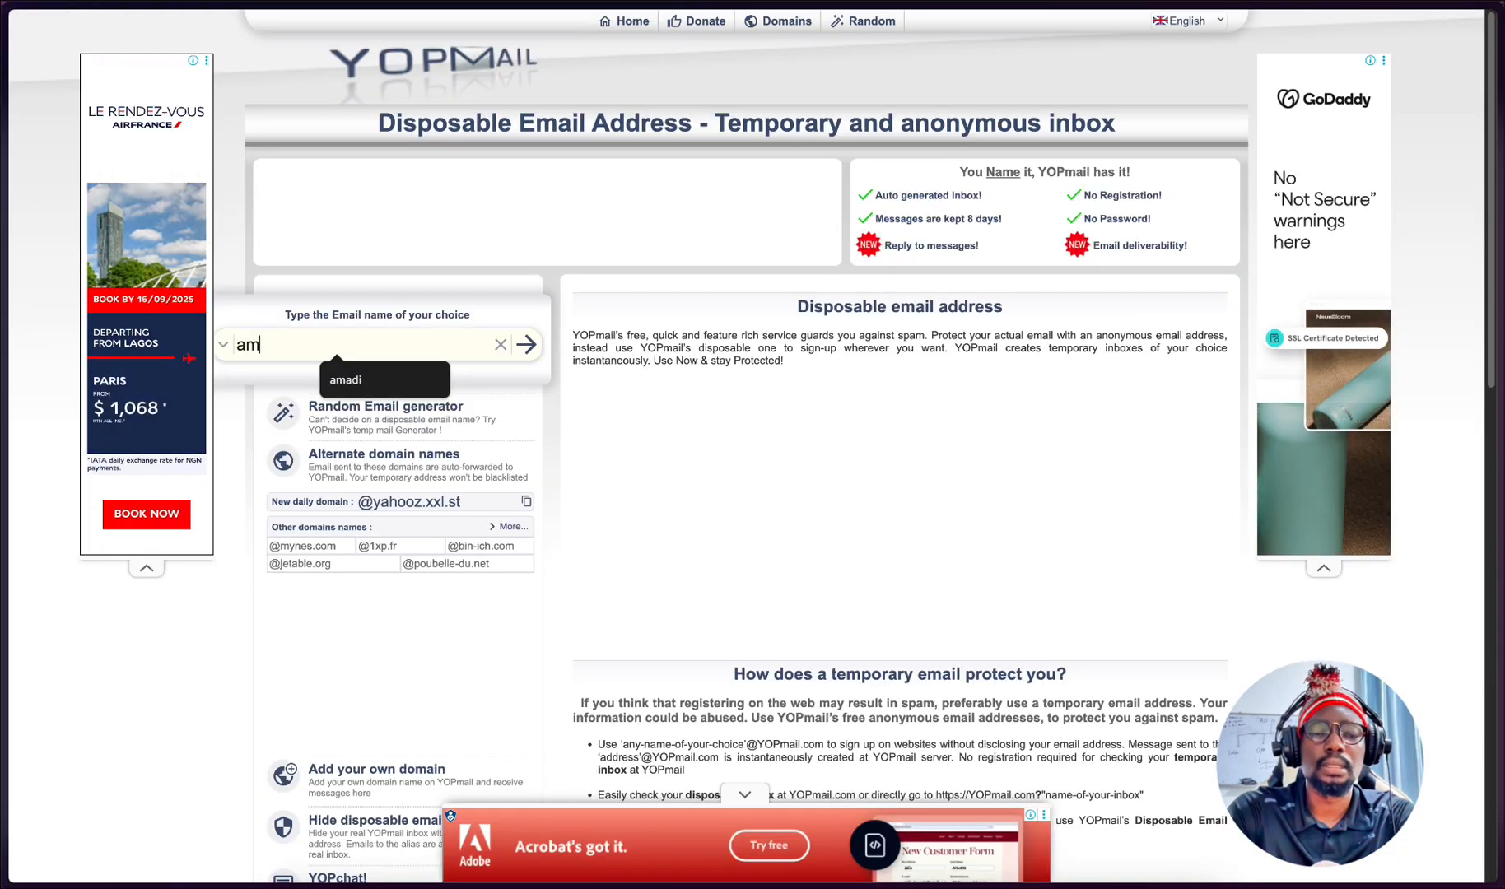
pyautogui.write('adi')
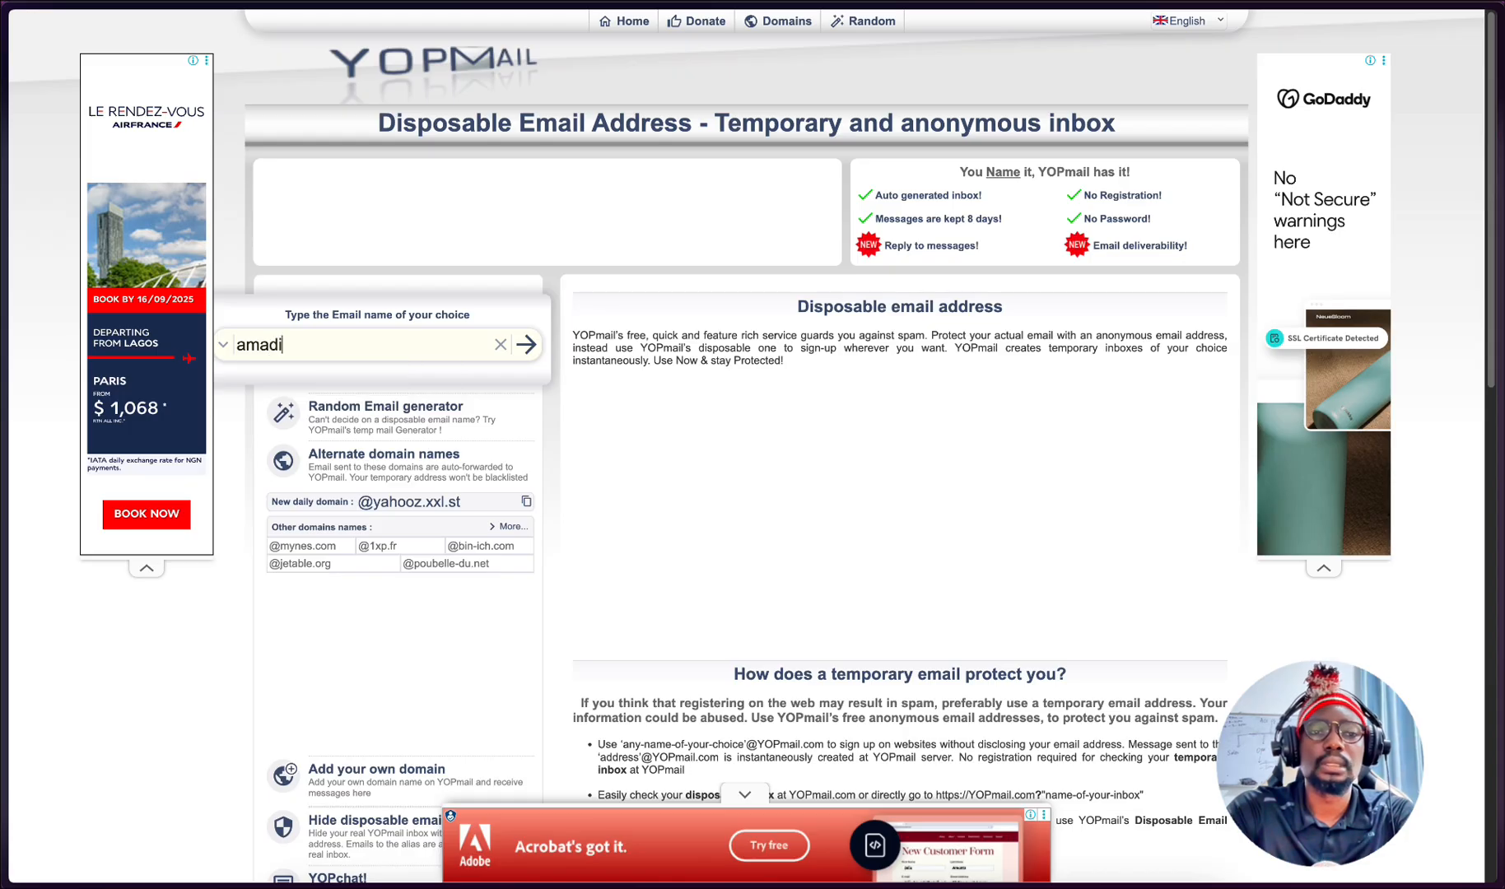
pyautogui.click(542, 336)
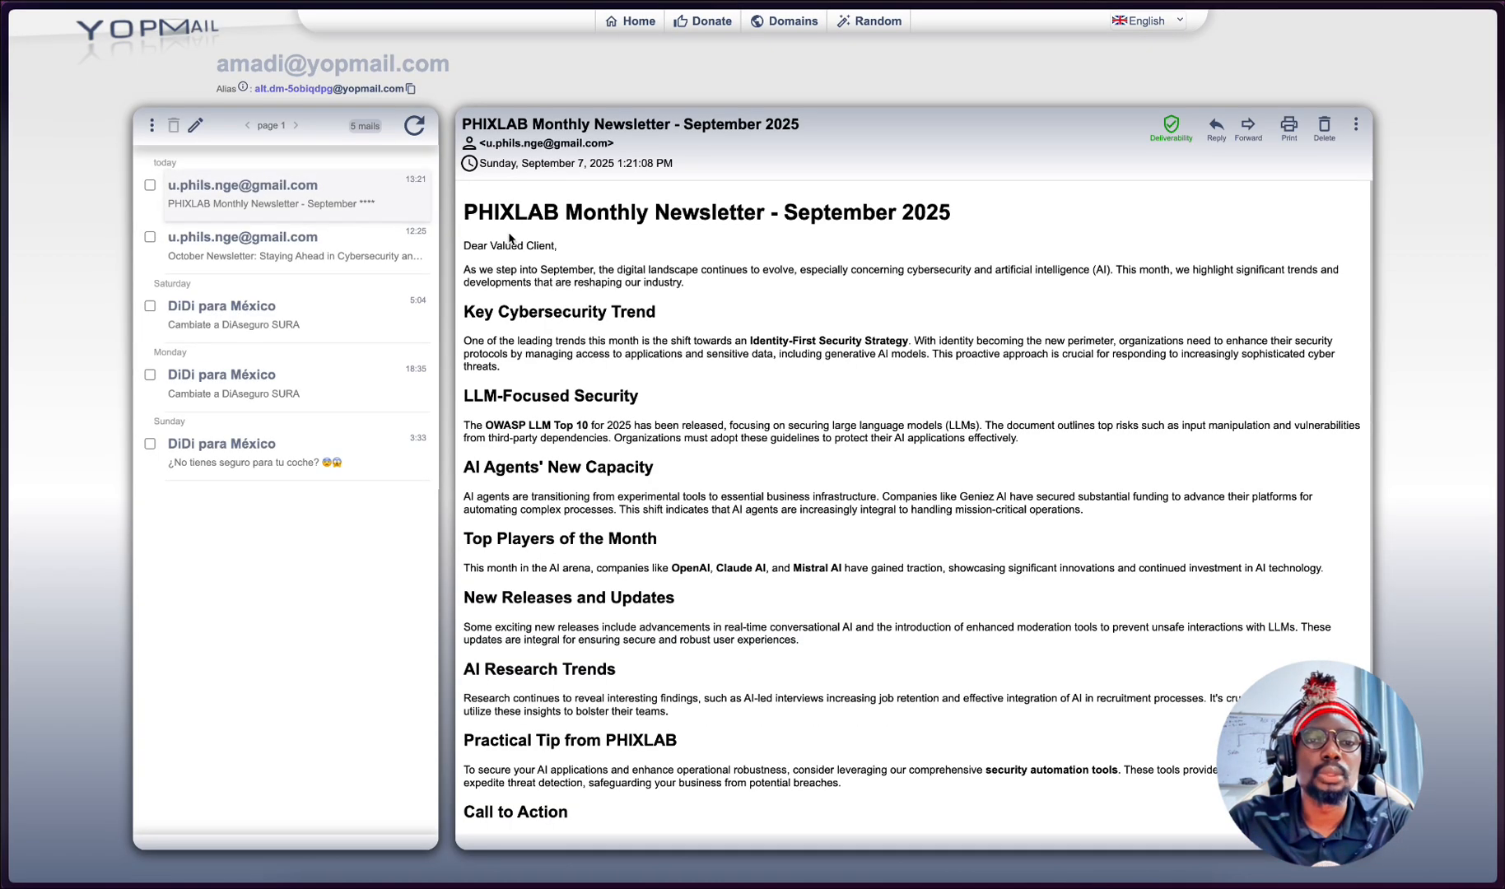
pyautogui.scroll(-2, 543, 492)
pyautogui.scroll(-1, 577, 461)
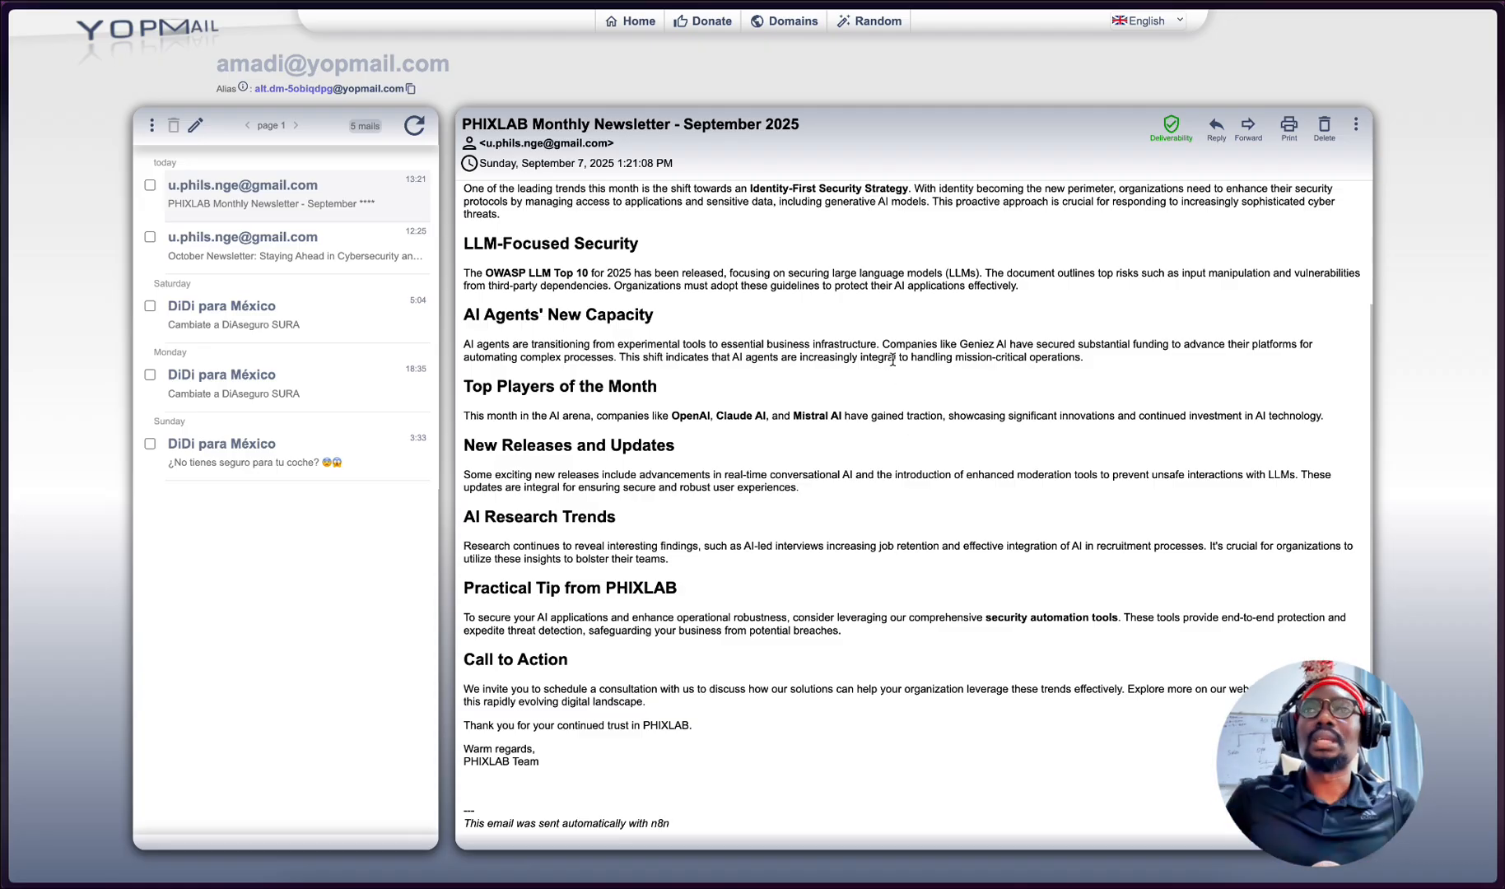
# - View the newsletter subscription form on the PHIXLAB website between two looks at the email list spreadsheet
pyautogui.moveTo(7, 374)
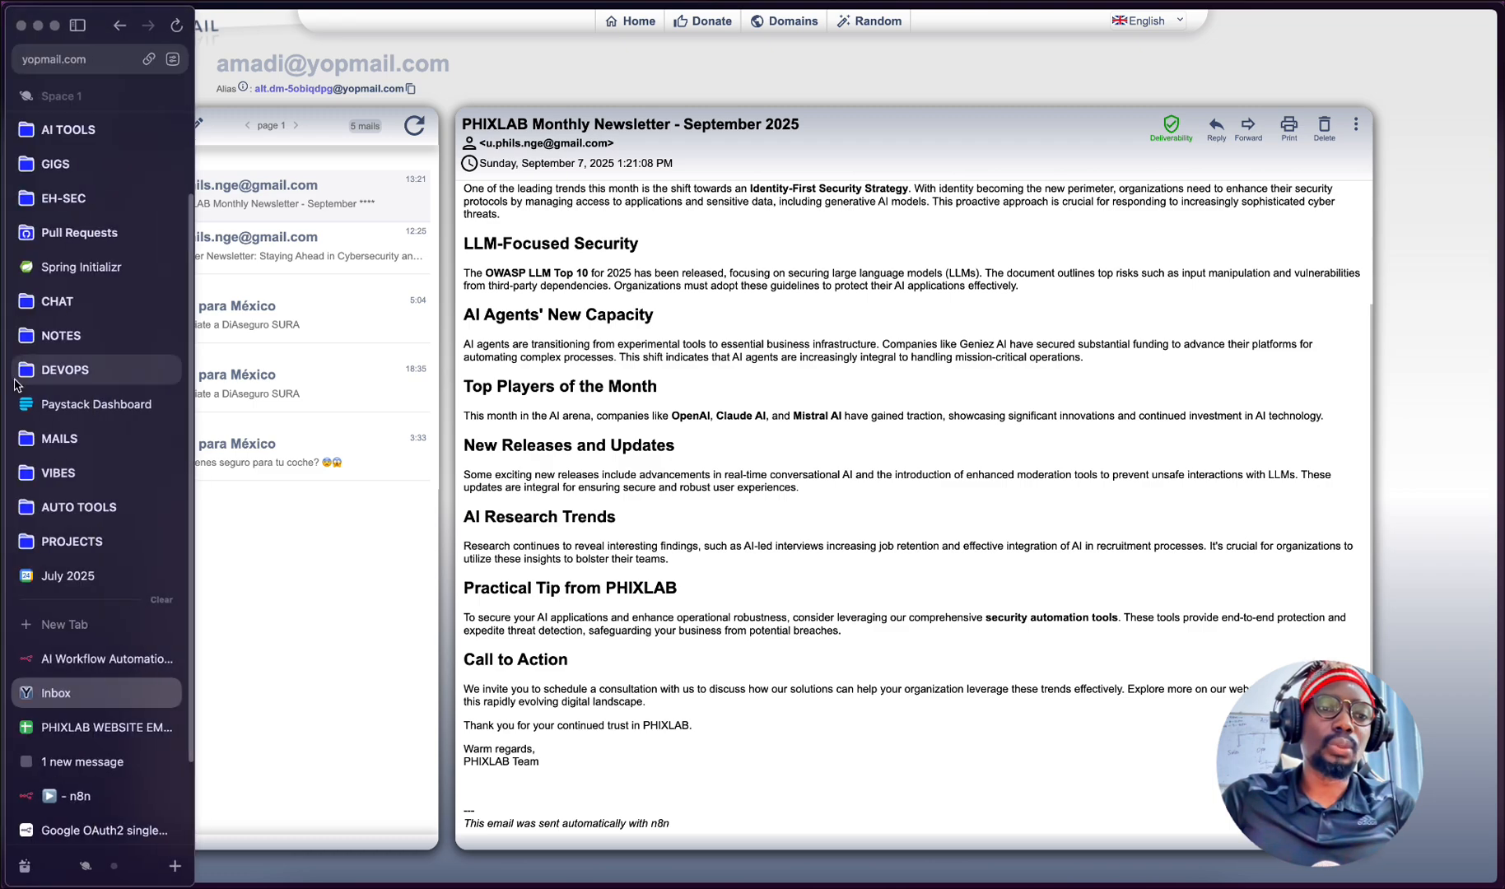
pyautogui.click(52, 728)
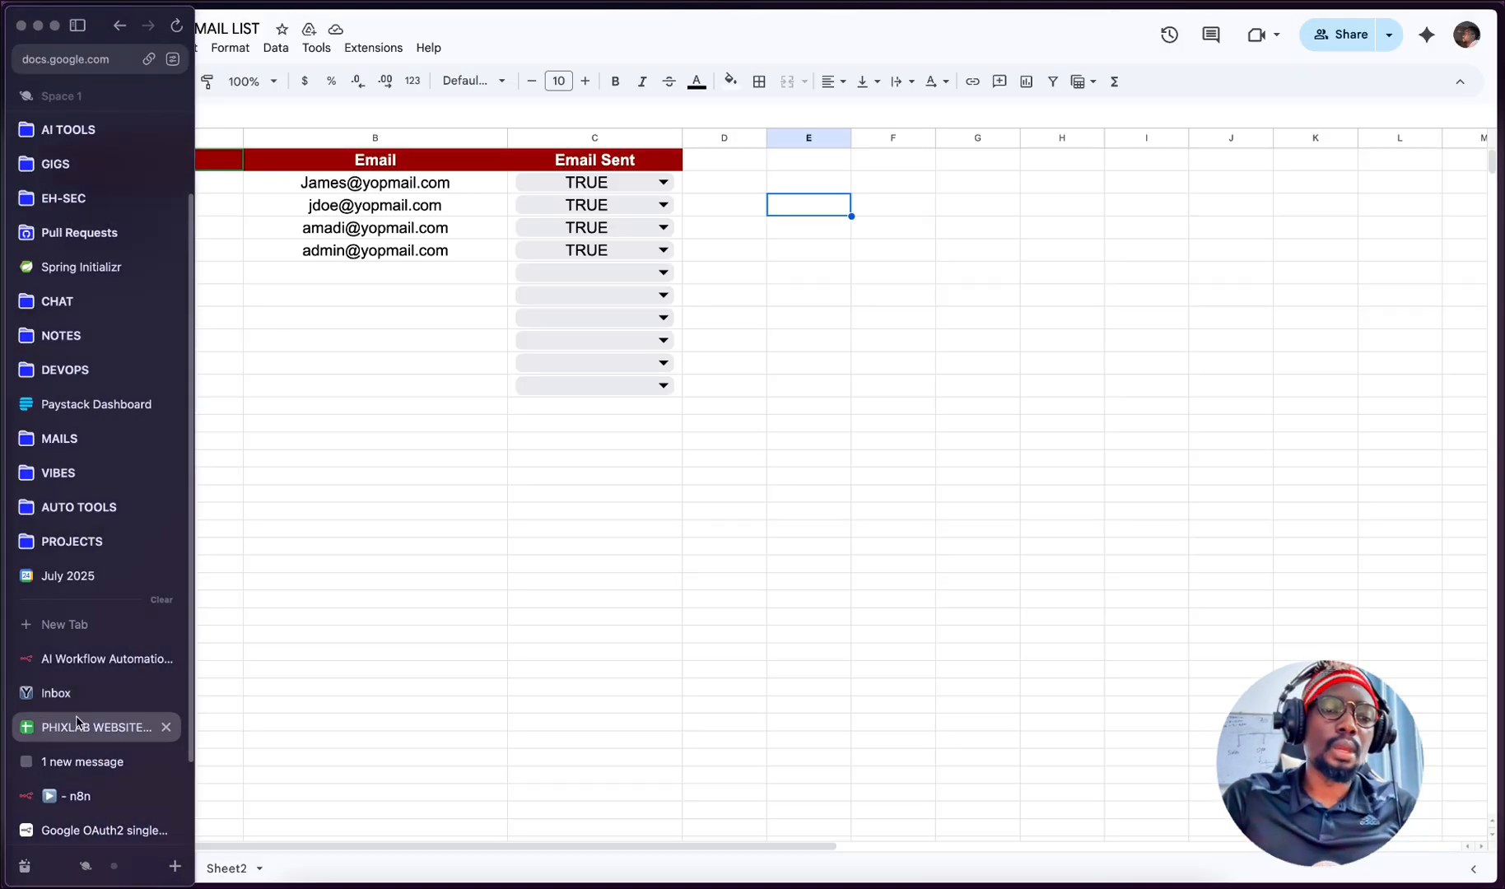
pyautogui.click(13, 764)
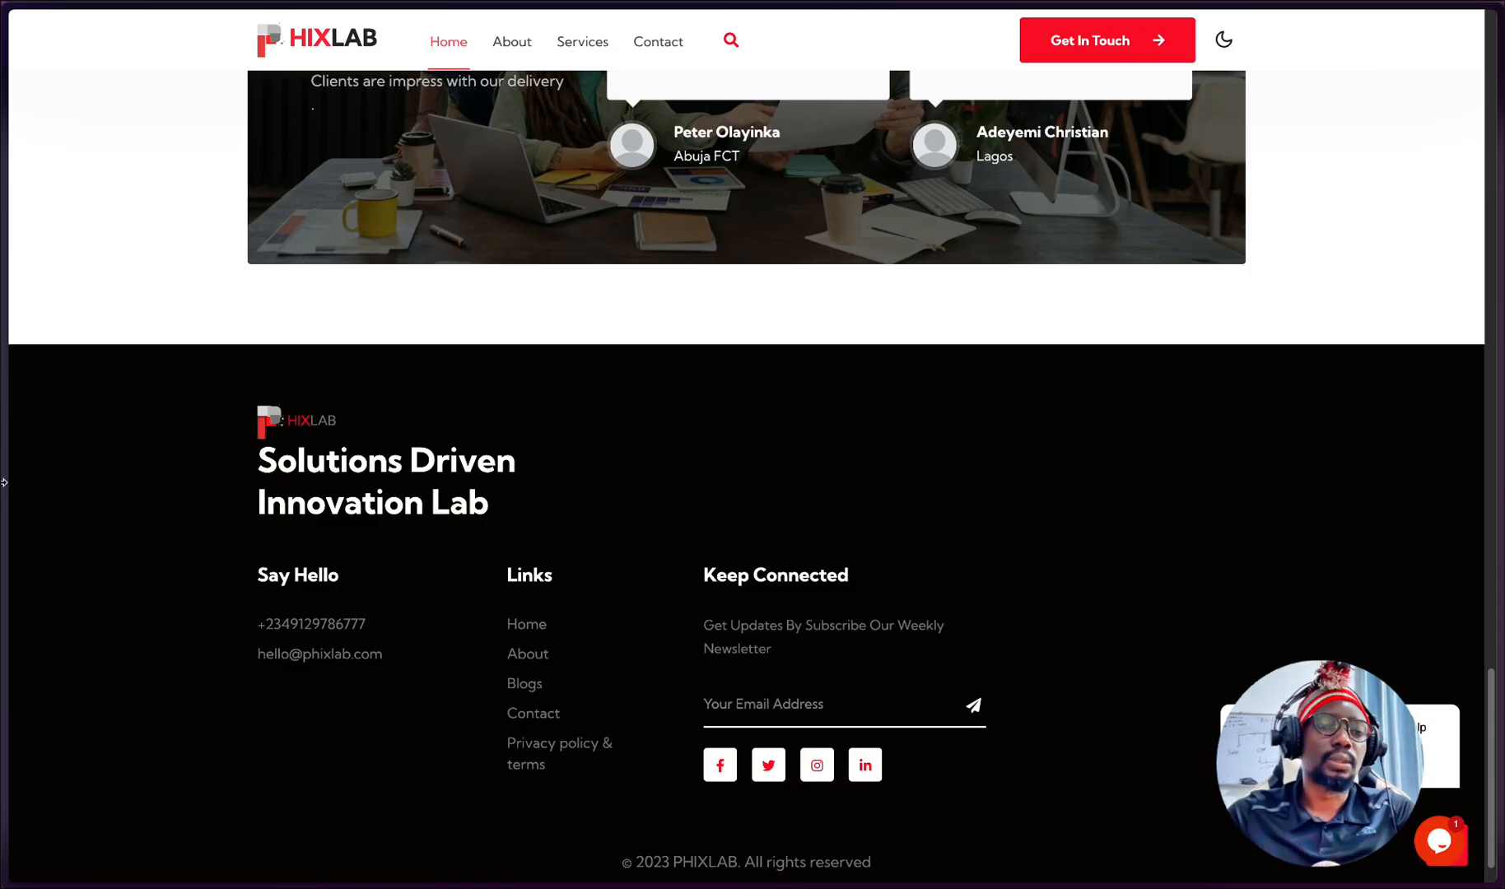
pyautogui.moveTo(4, 484)
pyautogui.click(98, 722)
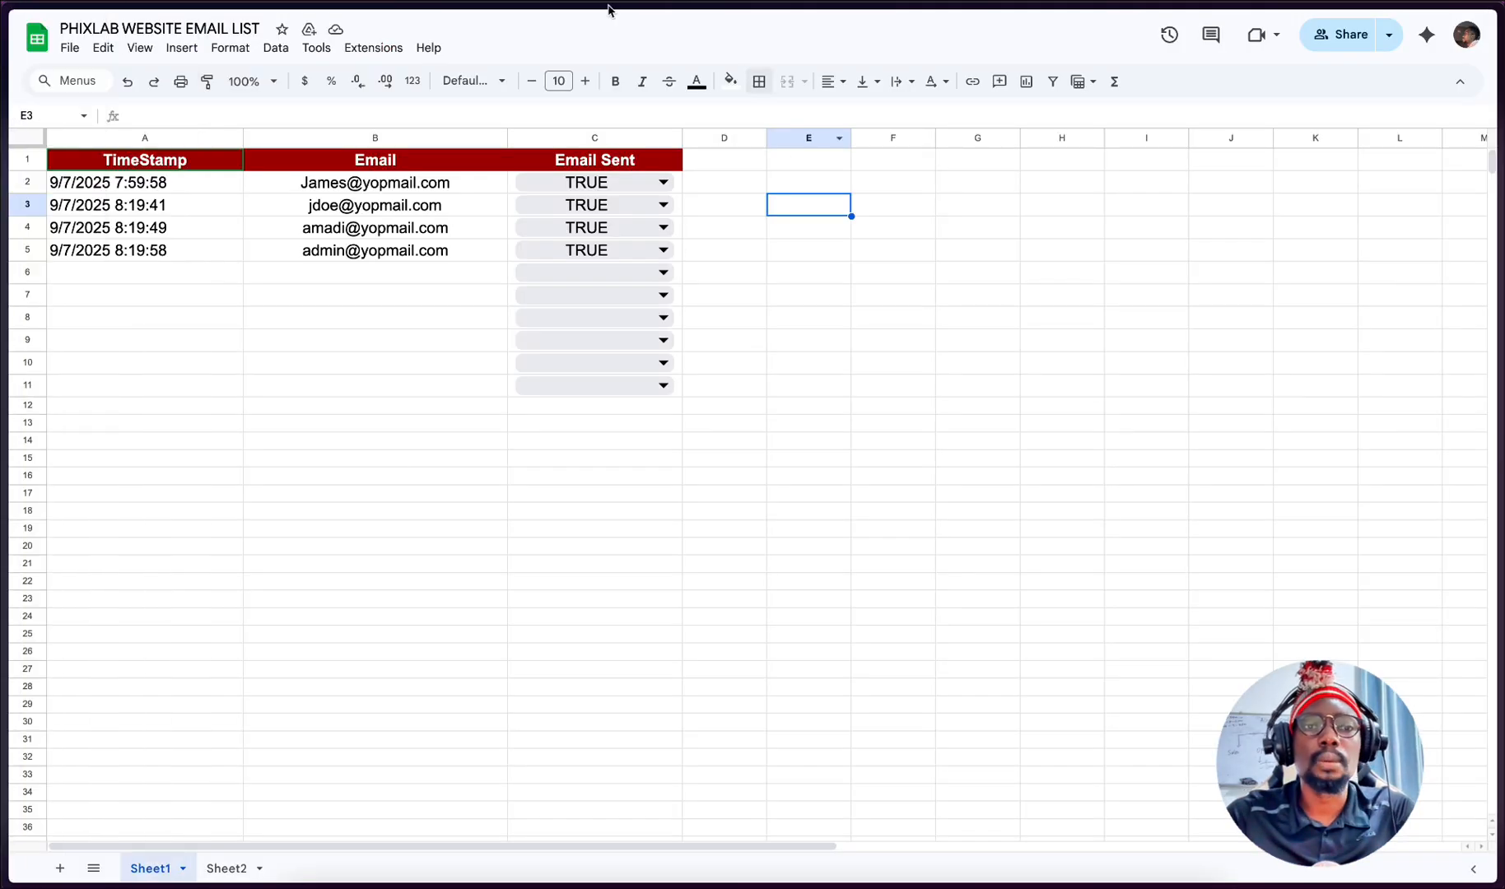
# - Show where the spreadsheet offers Apps Script and switch to Google Chrome with the PHIXLAB MAILING LIST script project
pyautogui.click(374, 48)
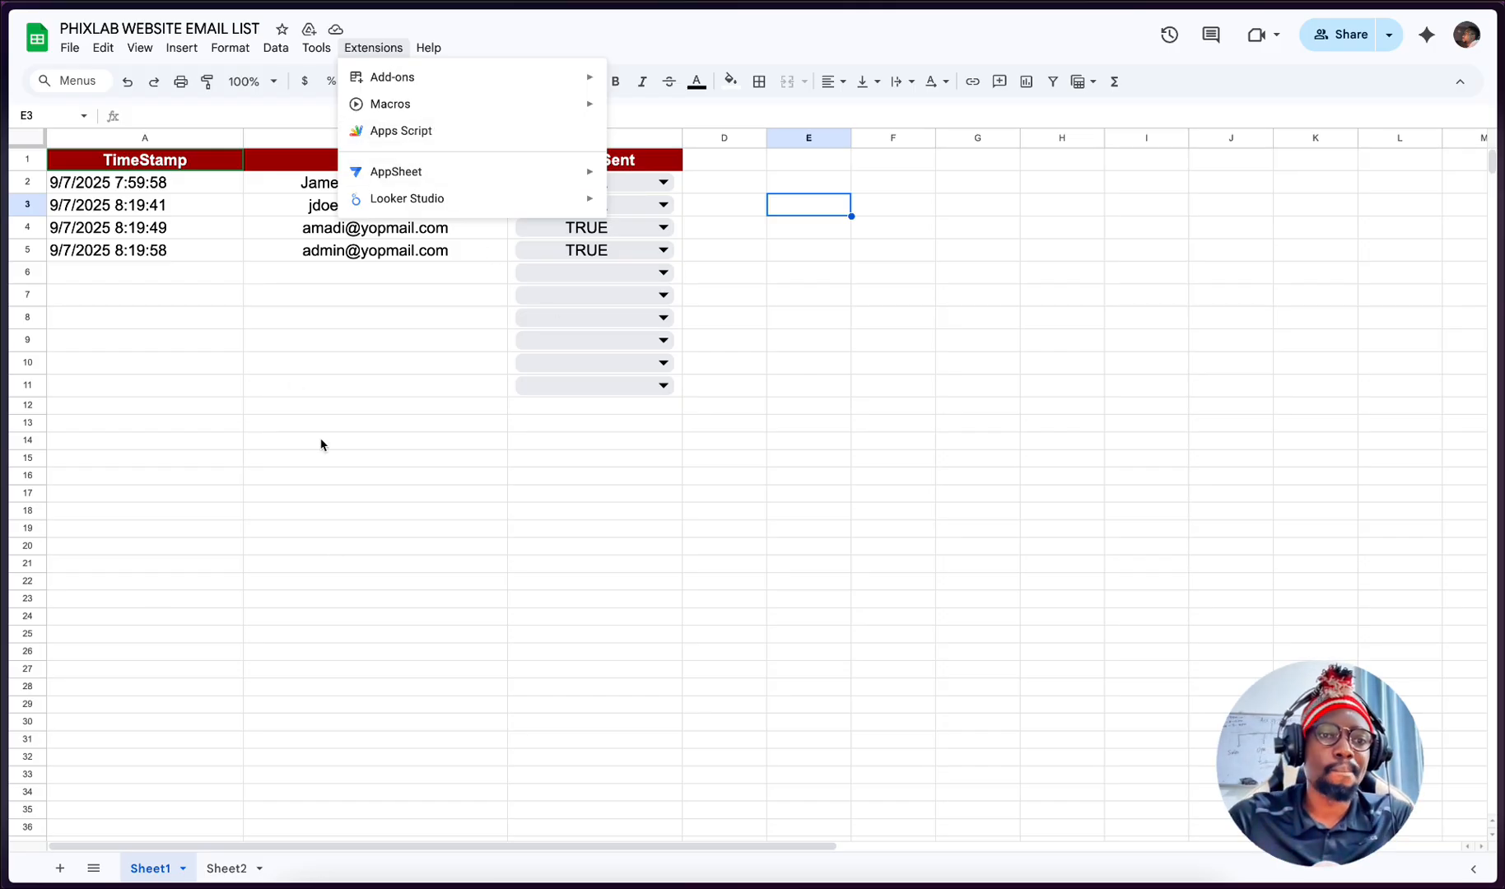
pyautogui.moveTo(864, 883)
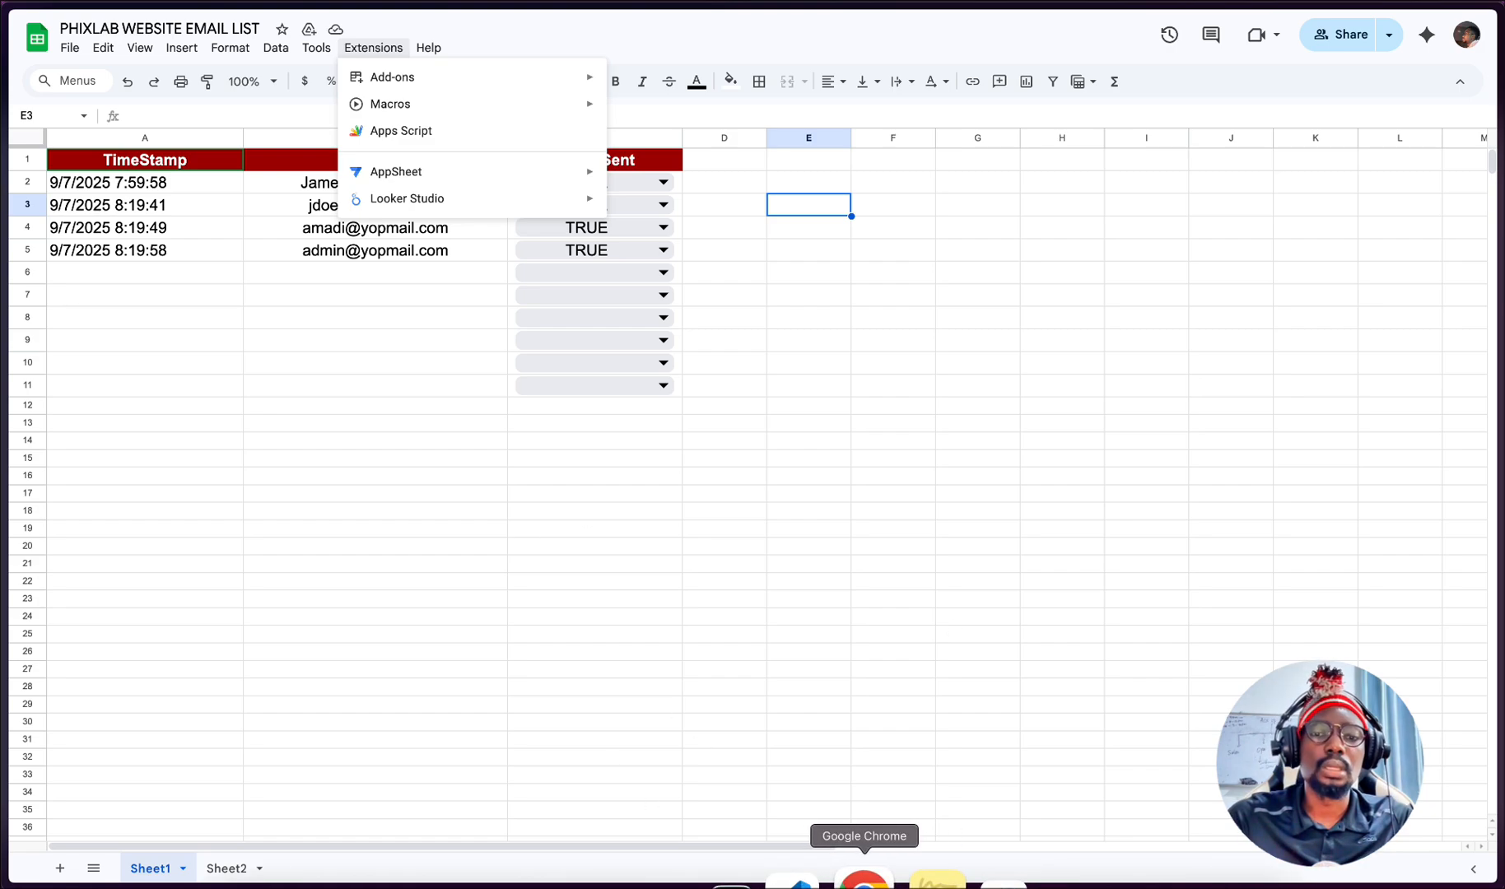
pyautogui.click(863, 879)
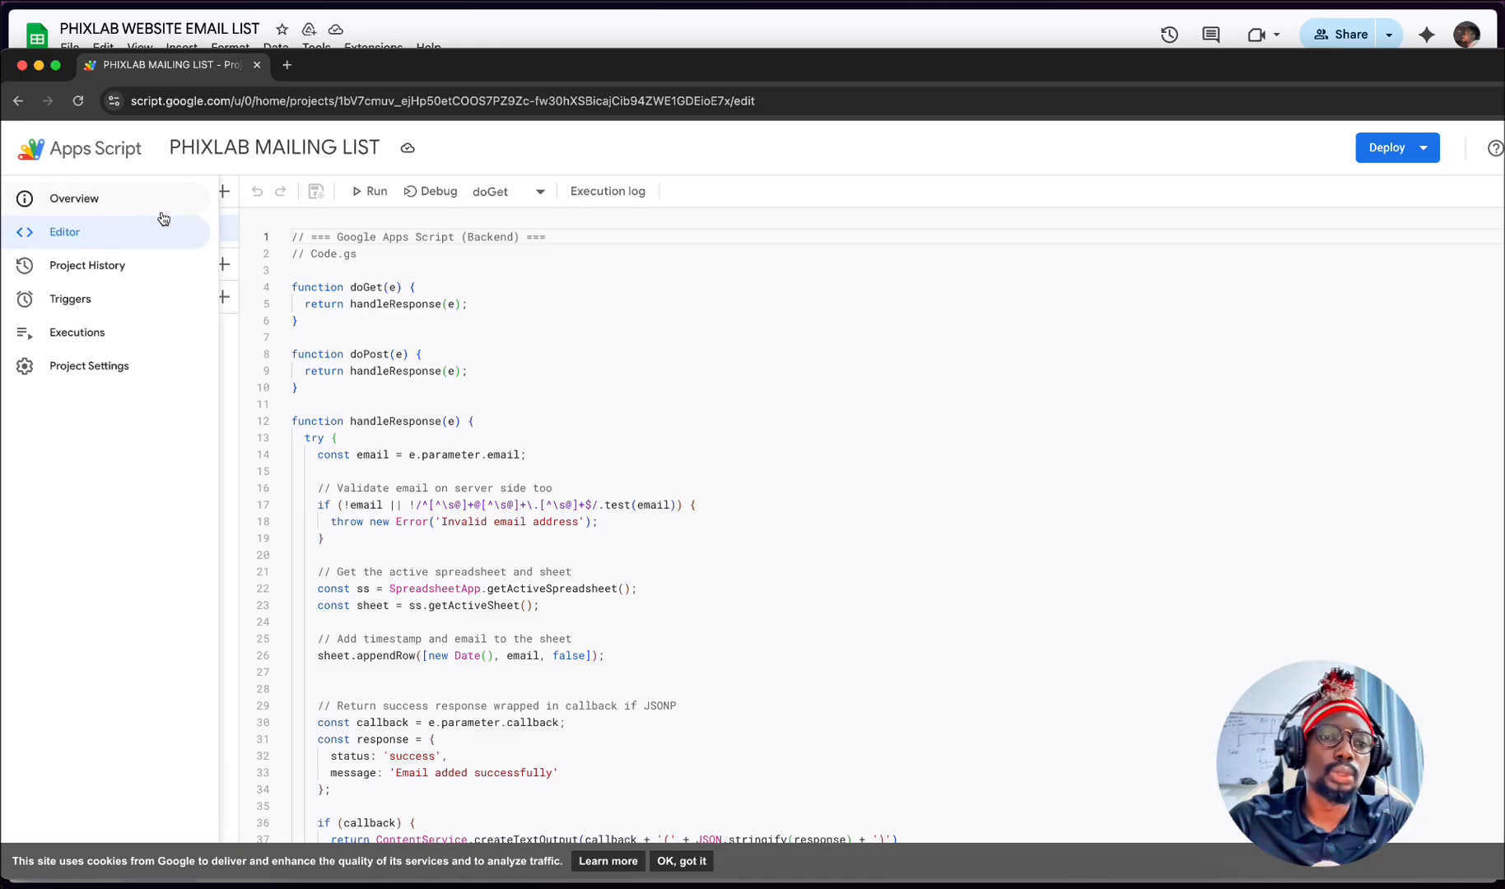
# - Examine the doGet, doPost and handleResponse functions in Code.gs, including the email validation and sheet-writing code
pyautogui.moveTo(311, 387); pyautogui.dragTo(289, 286)
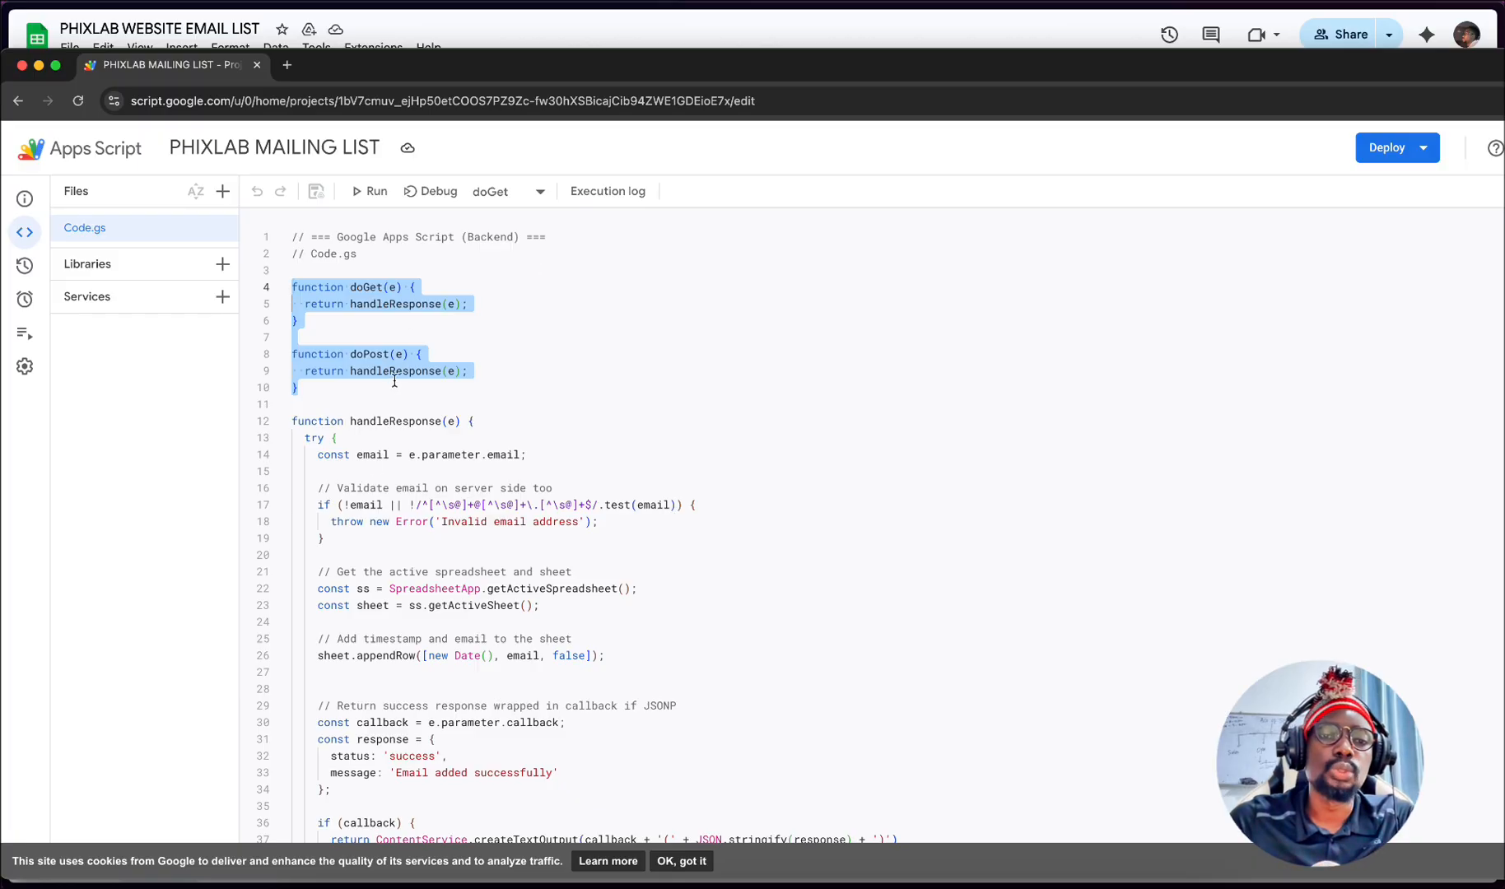
pyautogui.scroll(-4, 581, 271)
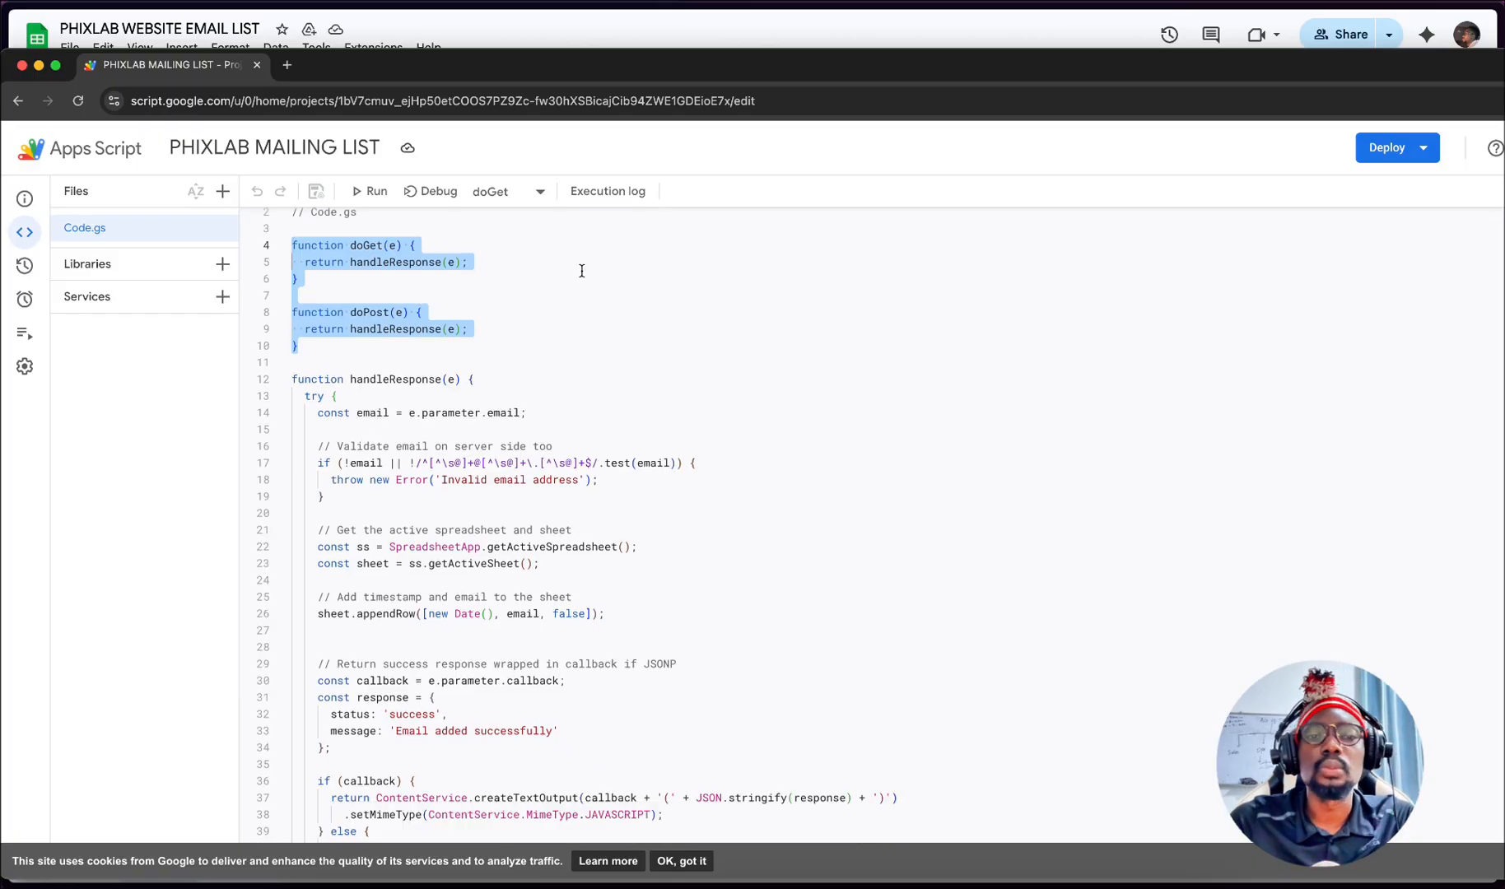
pyautogui.click(415, 258)
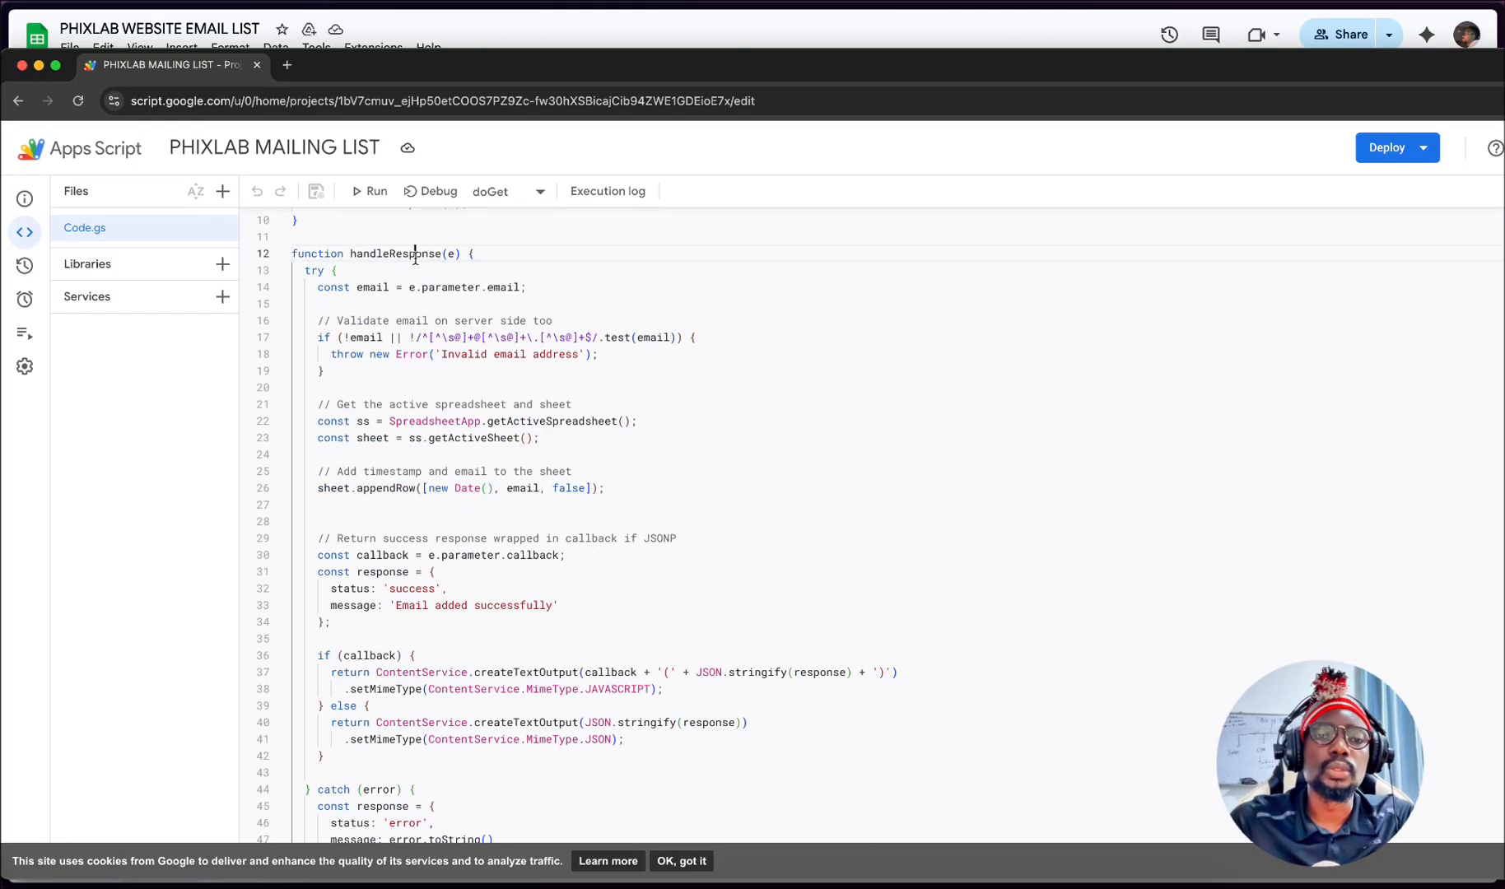
pyautogui.click(528, 251)
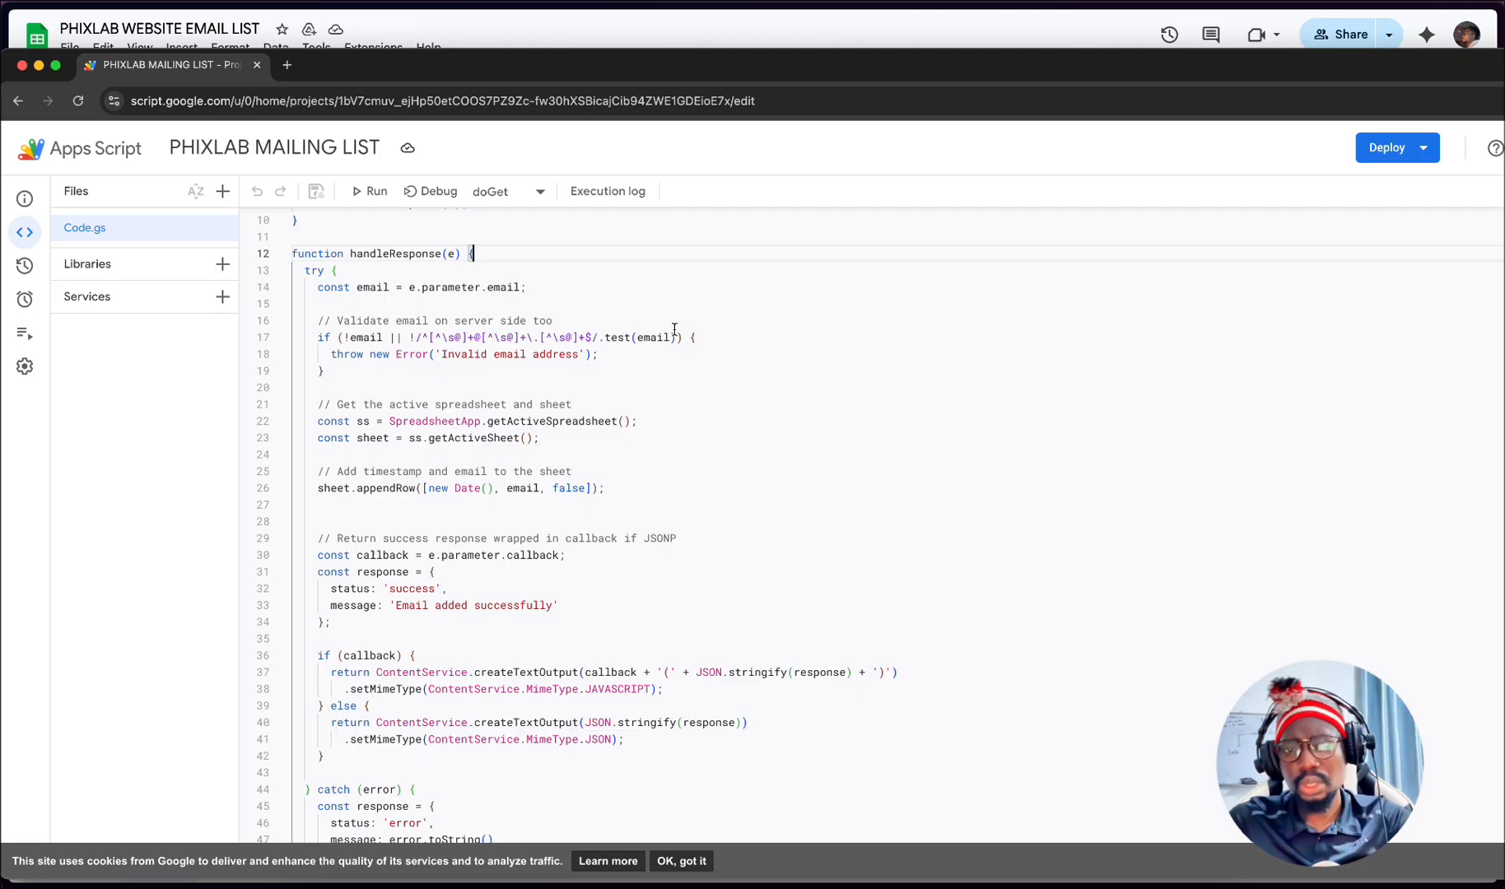
pyautogui.scroll(-2, 514, 392)
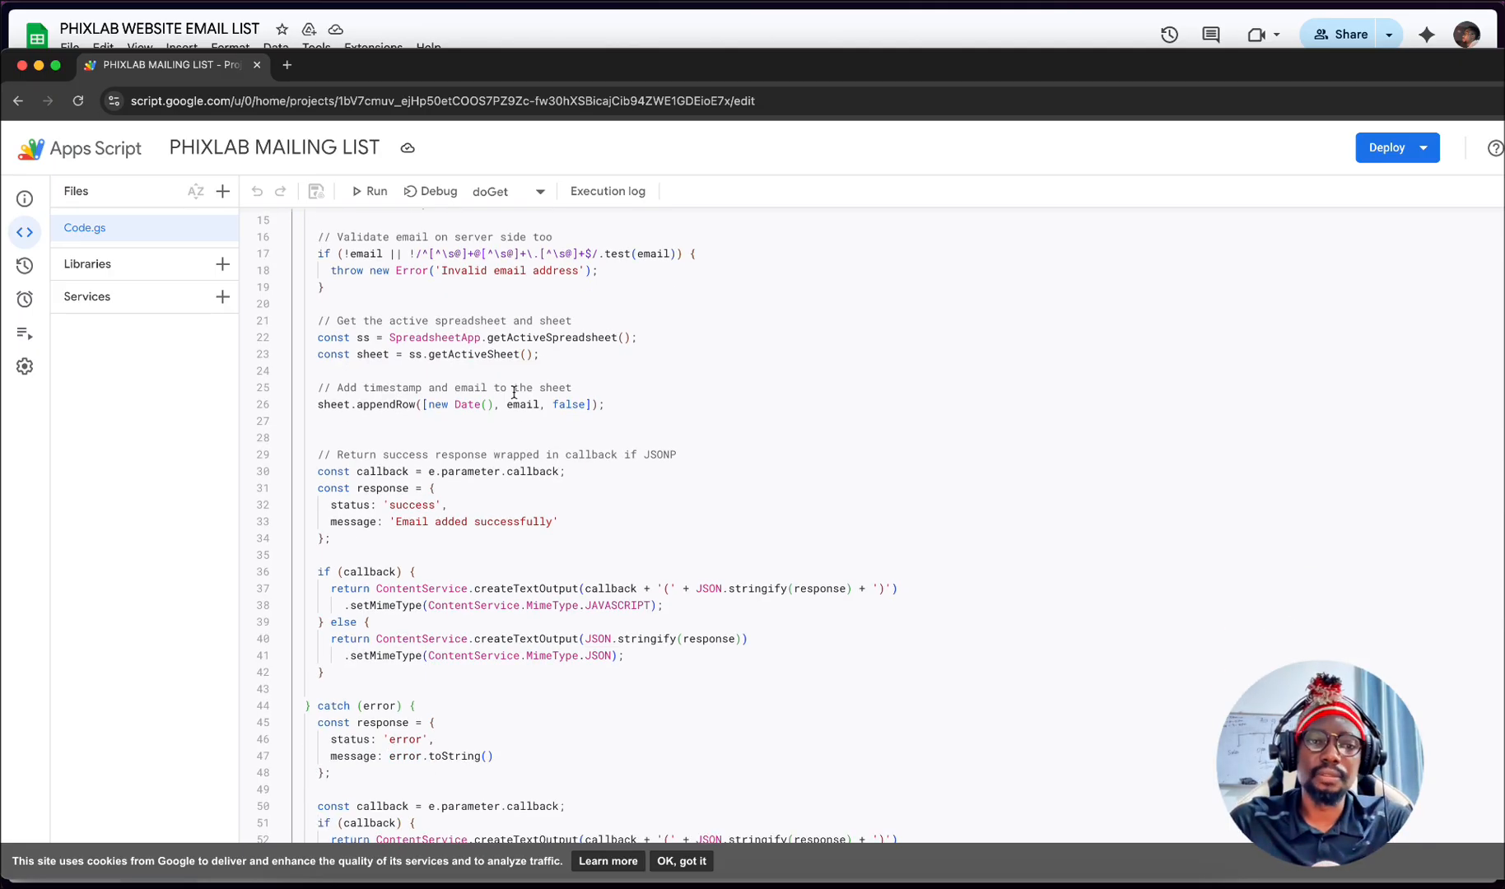
pyautogui.scroll(3, 514, 391)
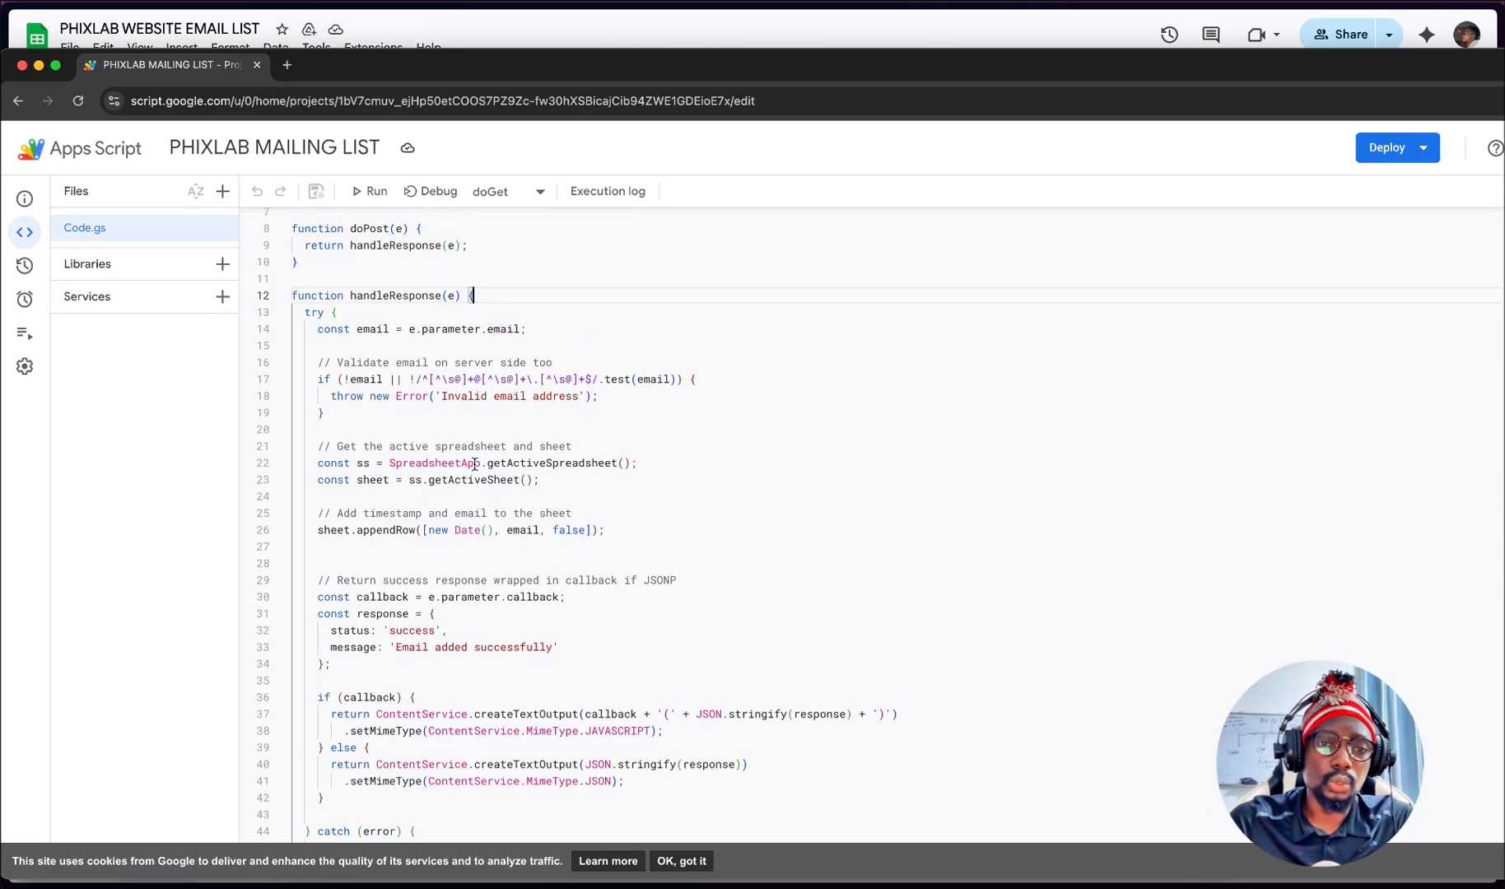
pyautogui.scroll(-3, 476, 464)
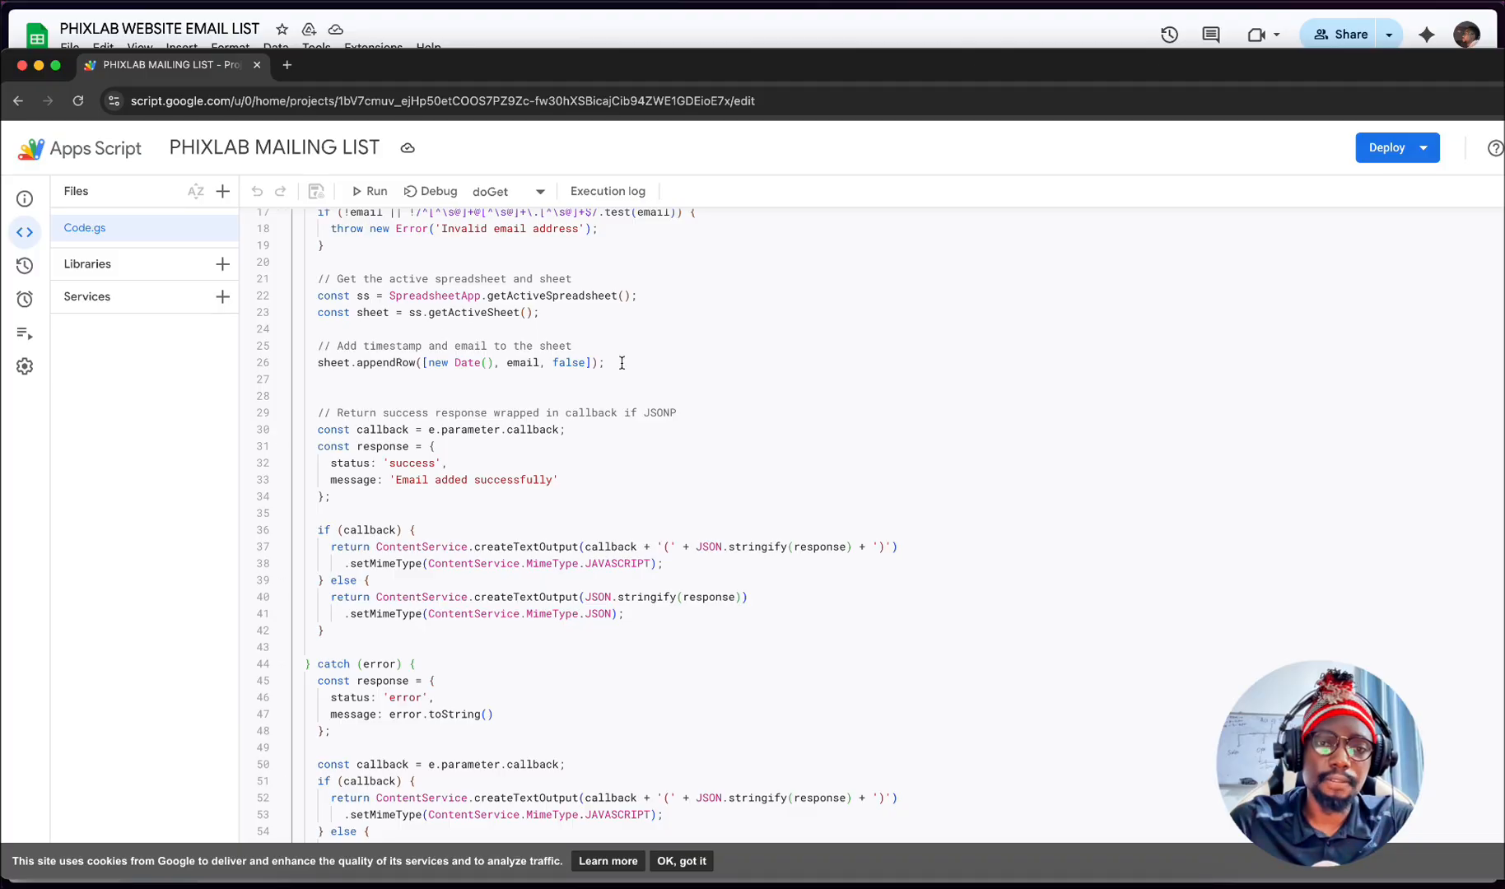
# - Examine the sheet.appendRow line and the lines fetching the active spreadsheet and sheet in Code.gs
pyautogui.moveTo(621, 362); pyautogui.dragTo(294, 363)
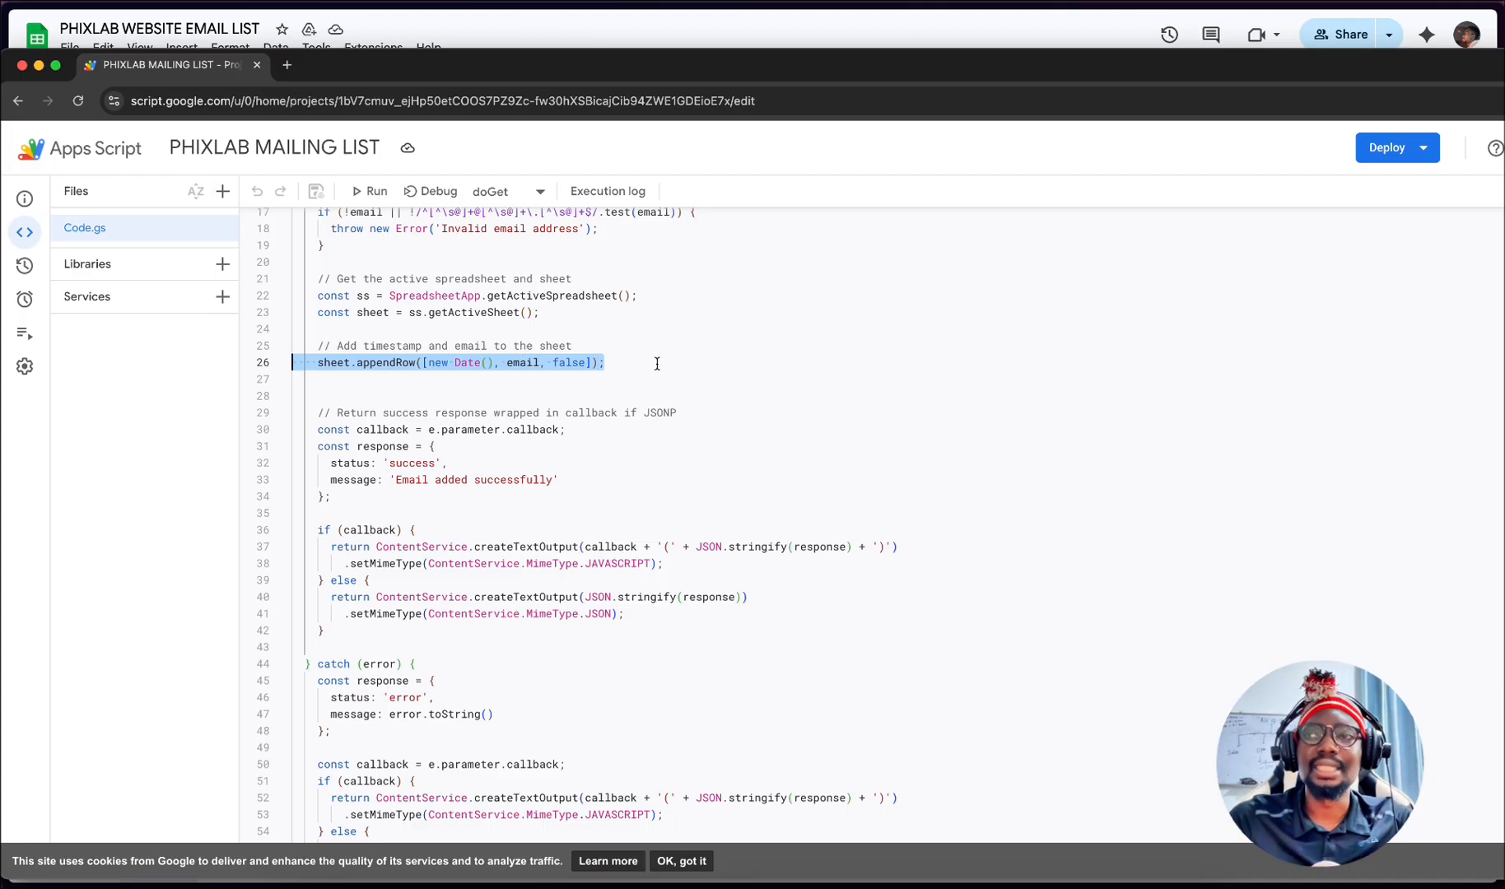
pyautogui.click(338, 363)
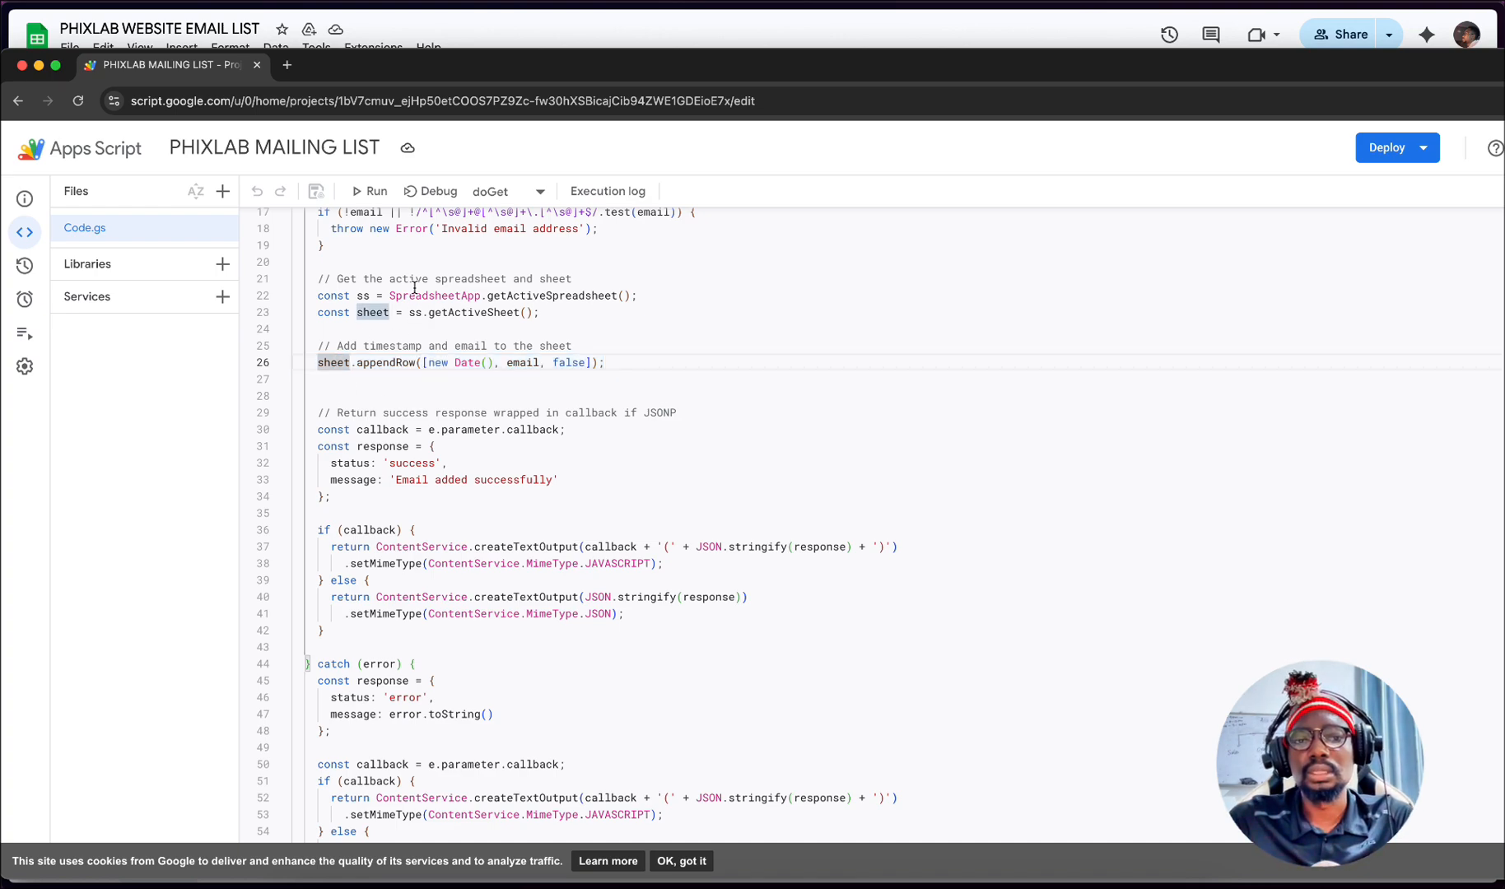
pyautogui.moveTo(661, 294); pyautogui.dragTo(376, 295)
pyautogui.click(413, 311)
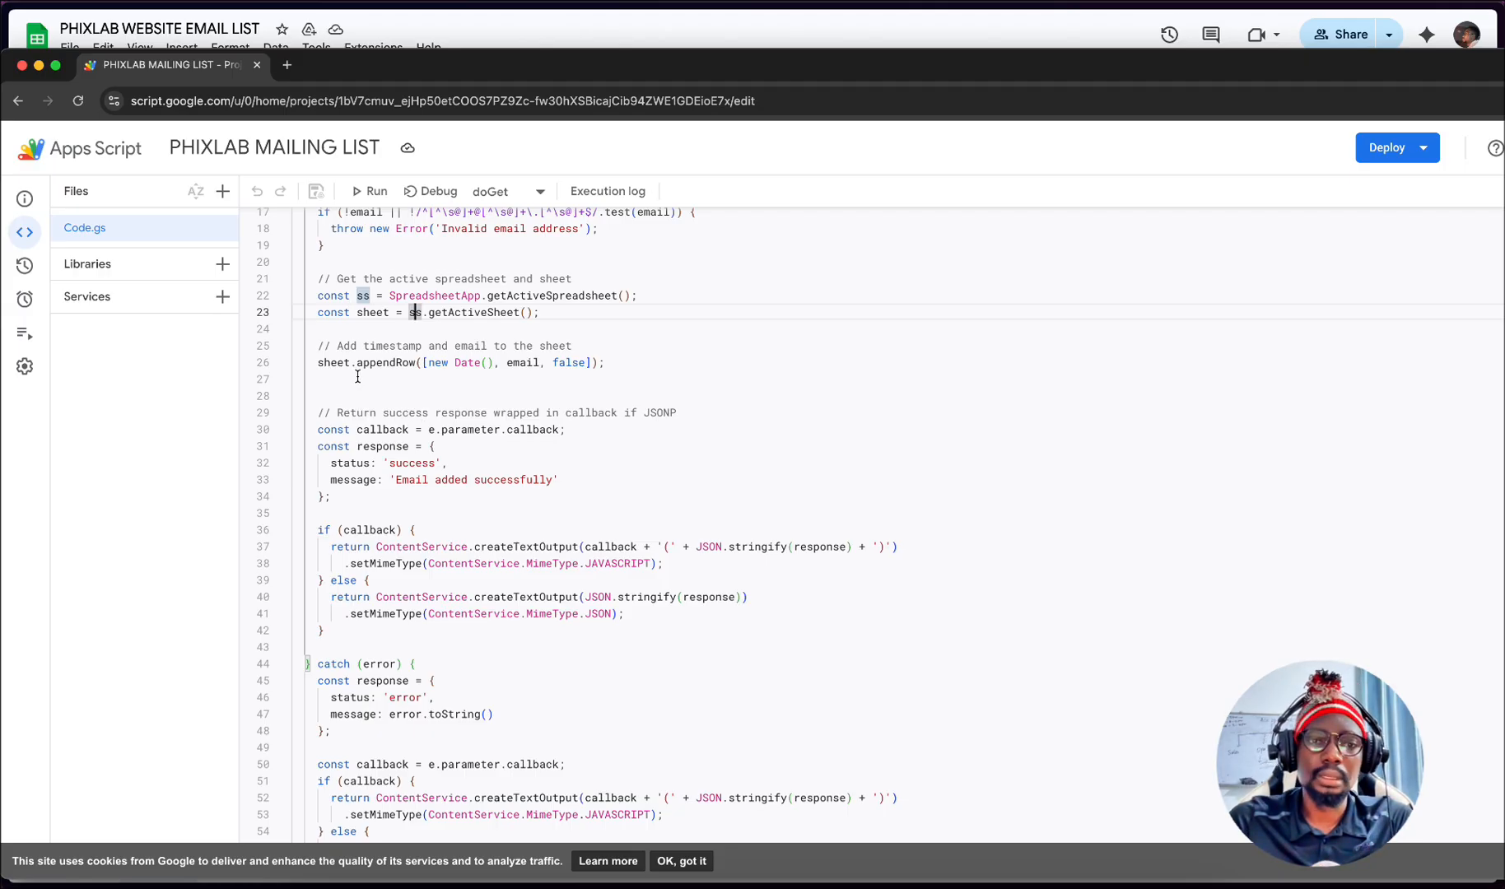
# - Examine the appendRow call and the success and error response blocks in Code.gs, ending back at the start of the script
pyautogui.click(336, 362)
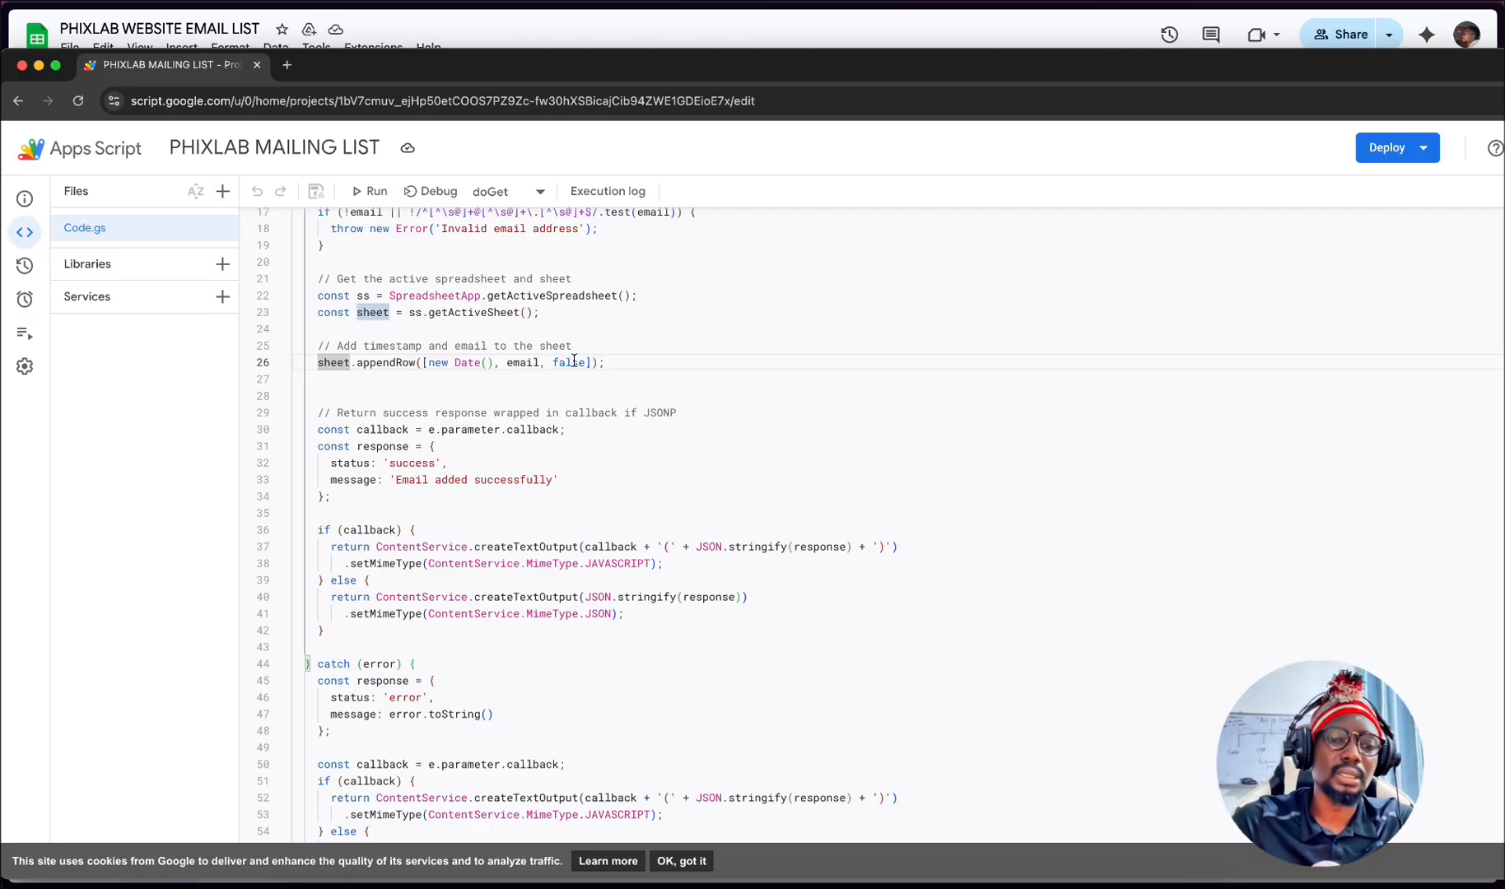
pyautogui.scroll(-1, 485, 388)
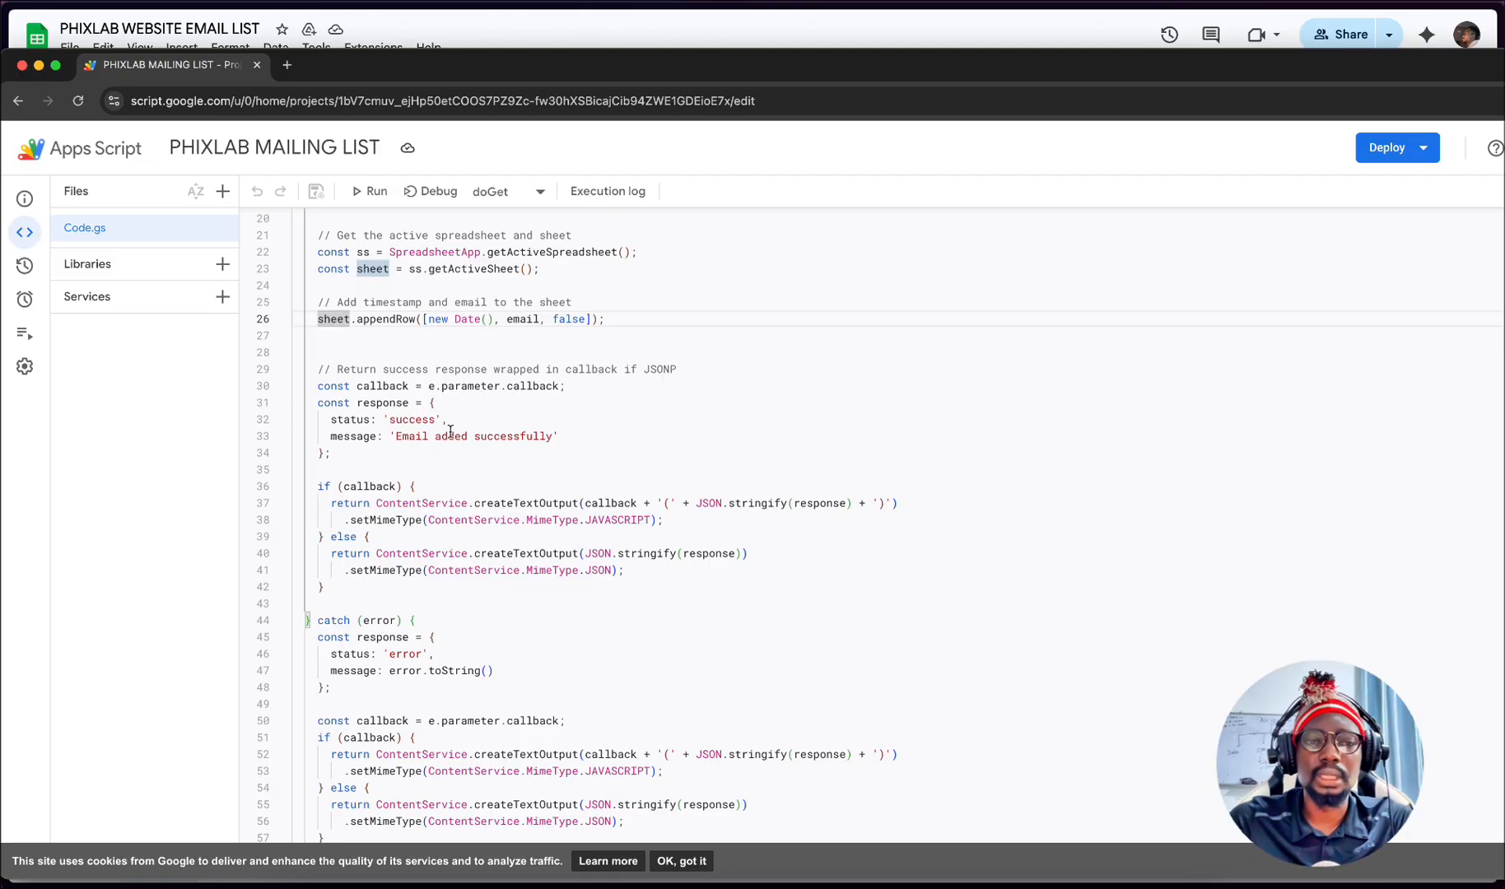
pyautogui.click(452, 407)
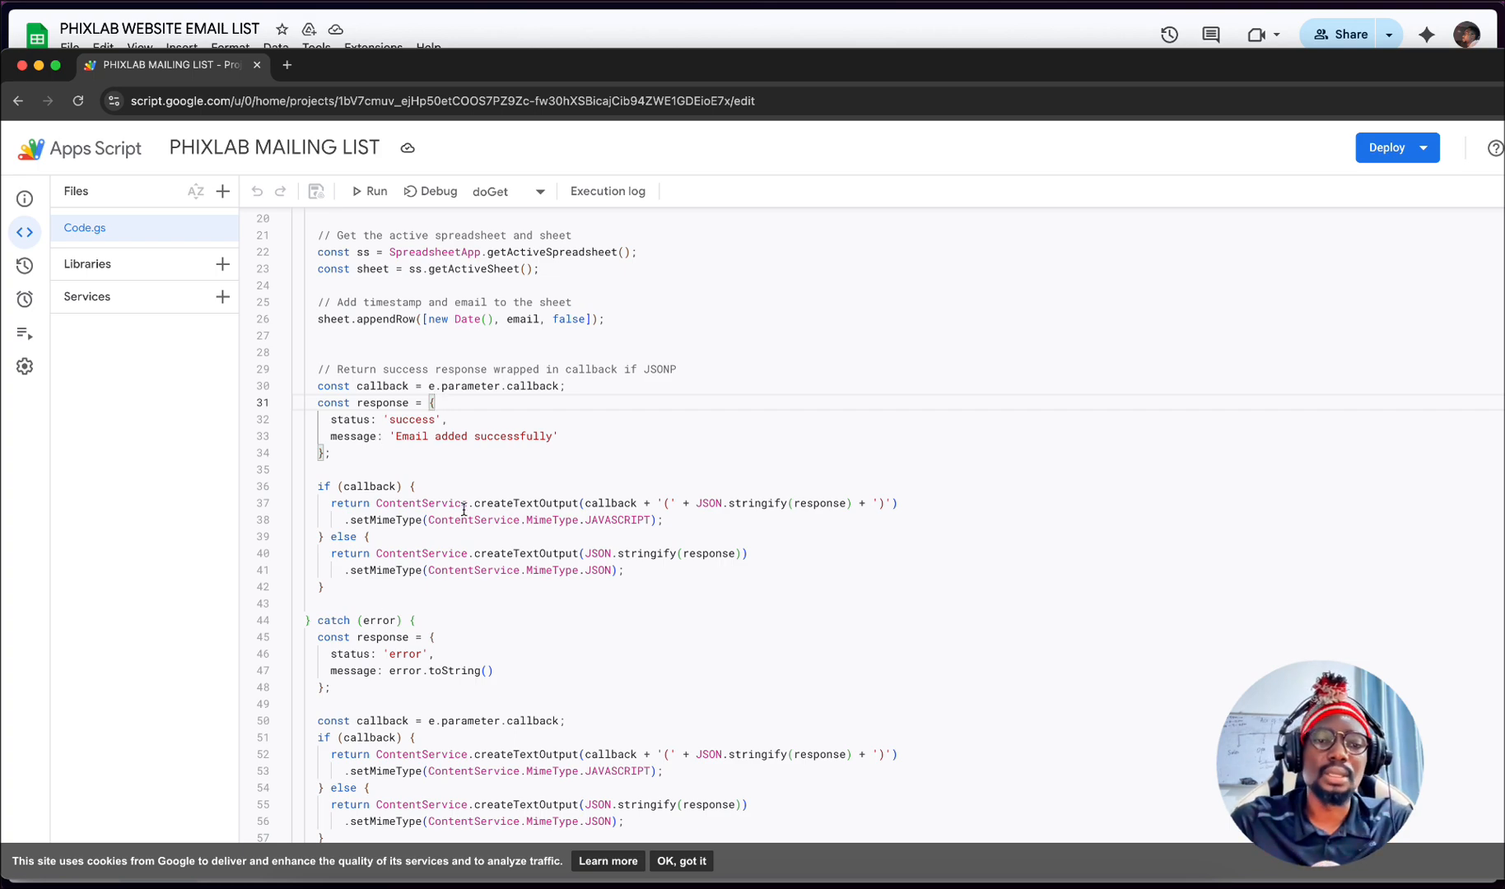
pyautogui.scroll(5, 524, 520)
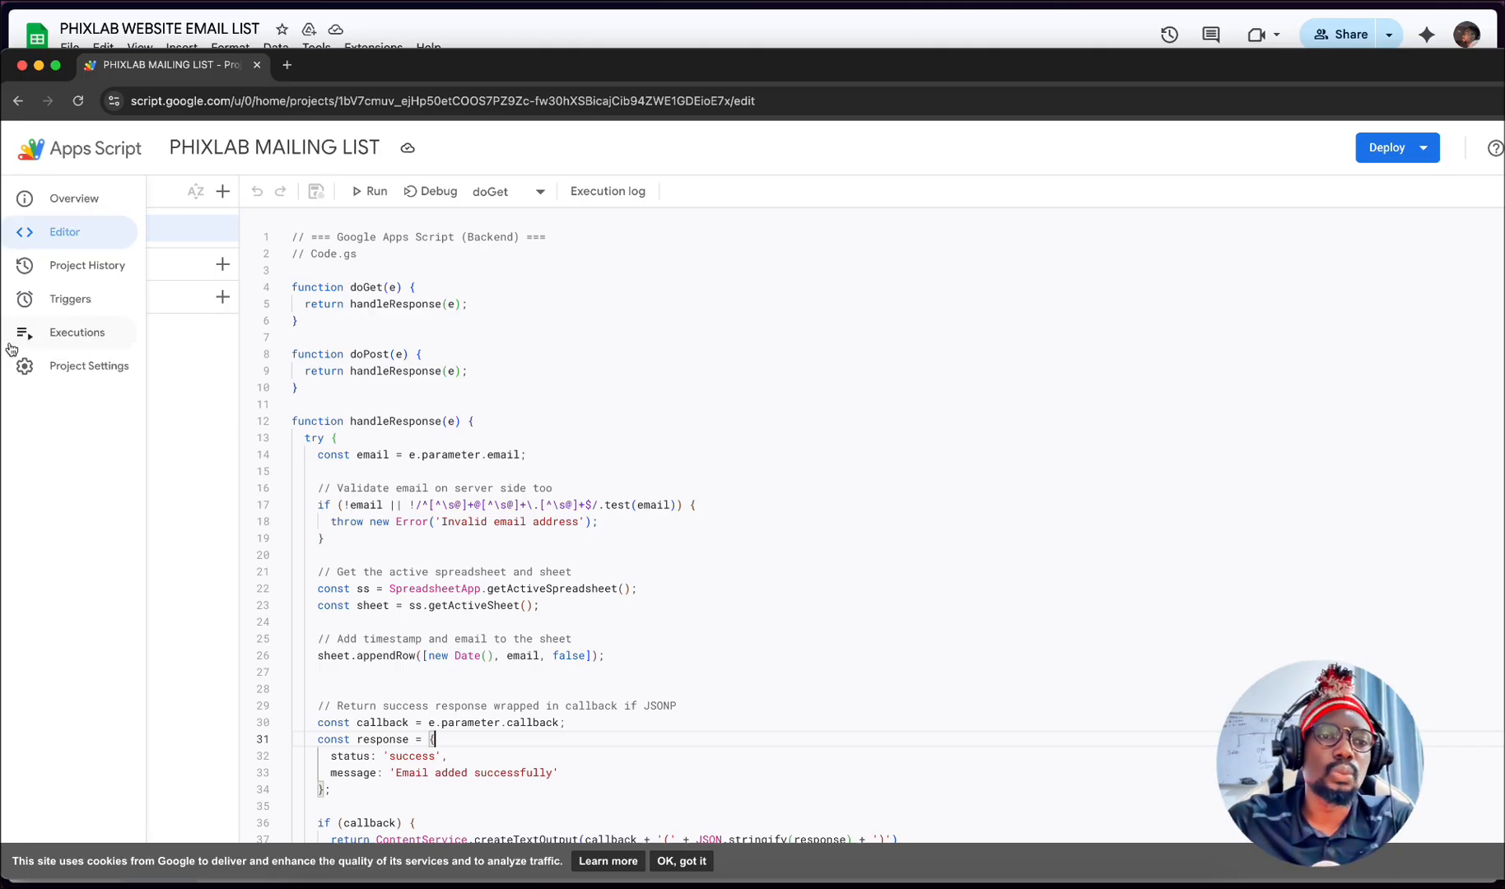
# - Return to the PHIXLAB WEBSITE EMAIL LIST spreadsheet, review its subscriber rows, and switch to the n8n.io home page
pyautogui.click(551, 25)
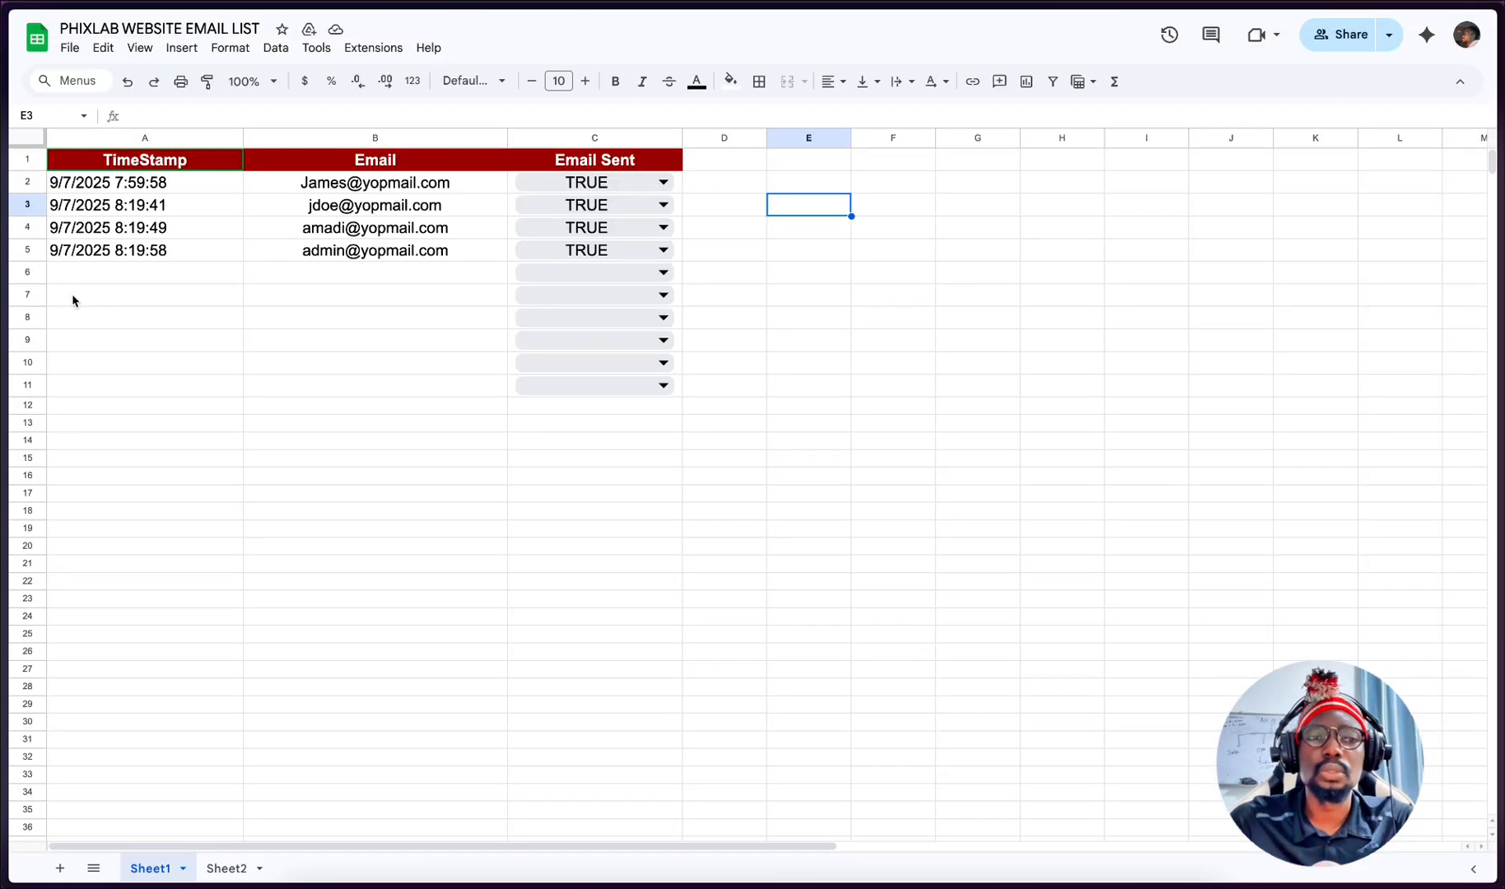
pyautogui.moveTo(5, 591)
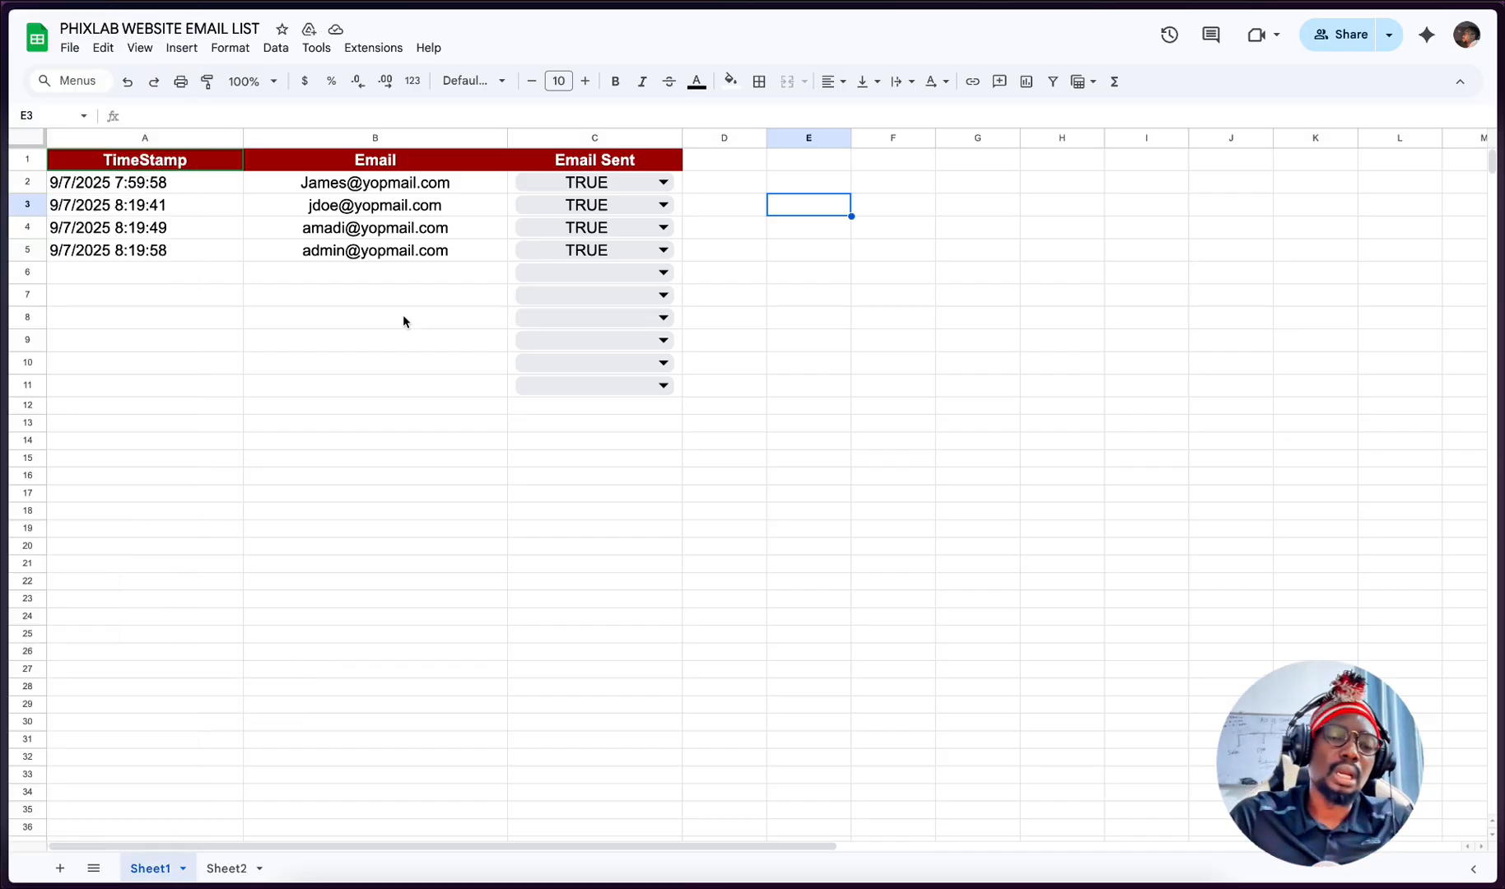
pyautogui.moveTo(6, 318)
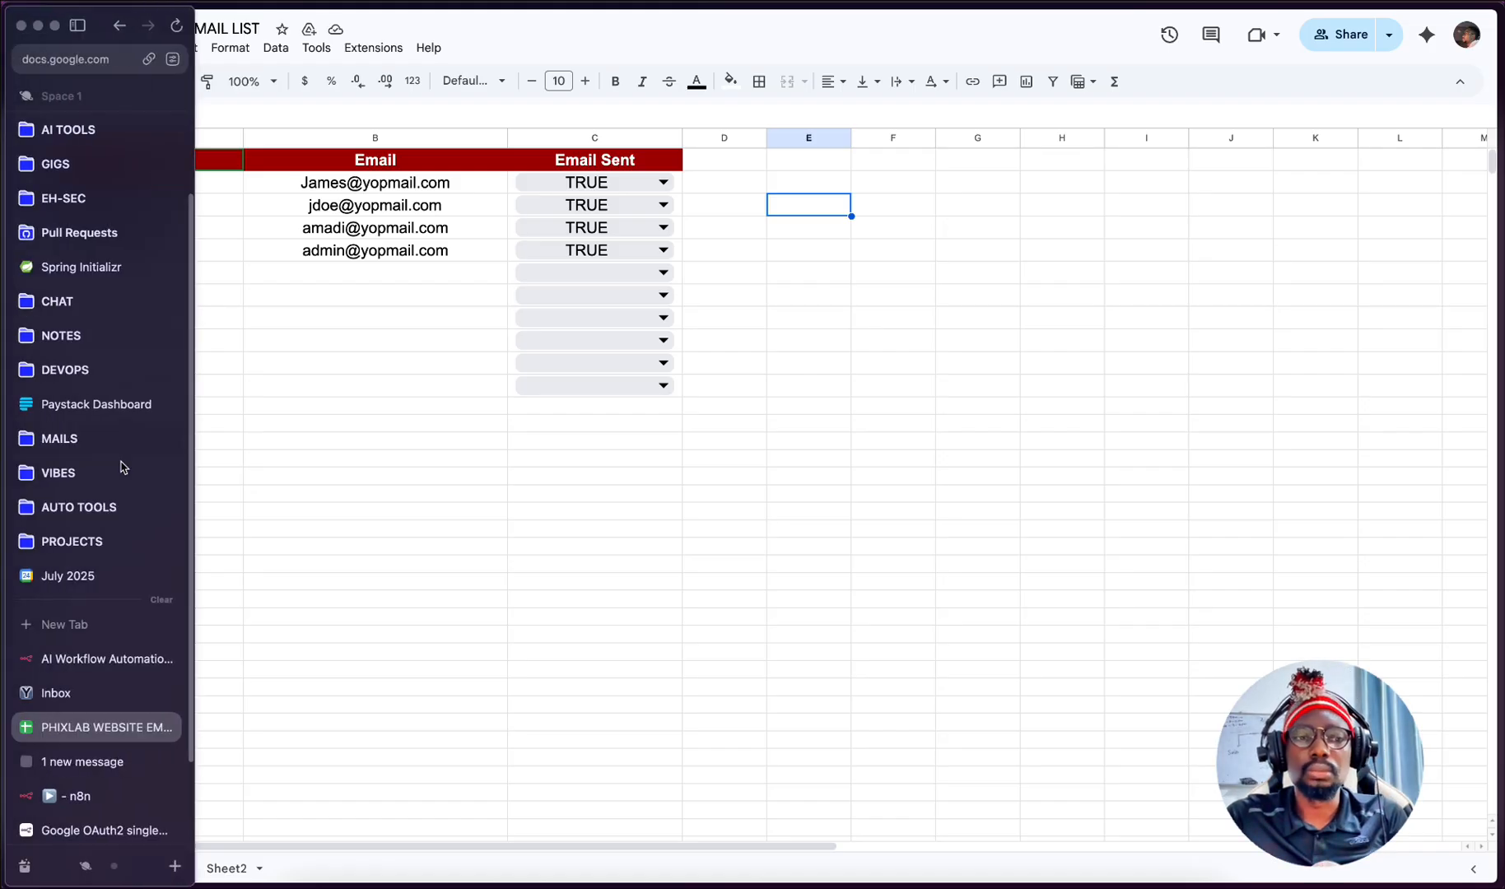
pyautogui.click(60, 663)
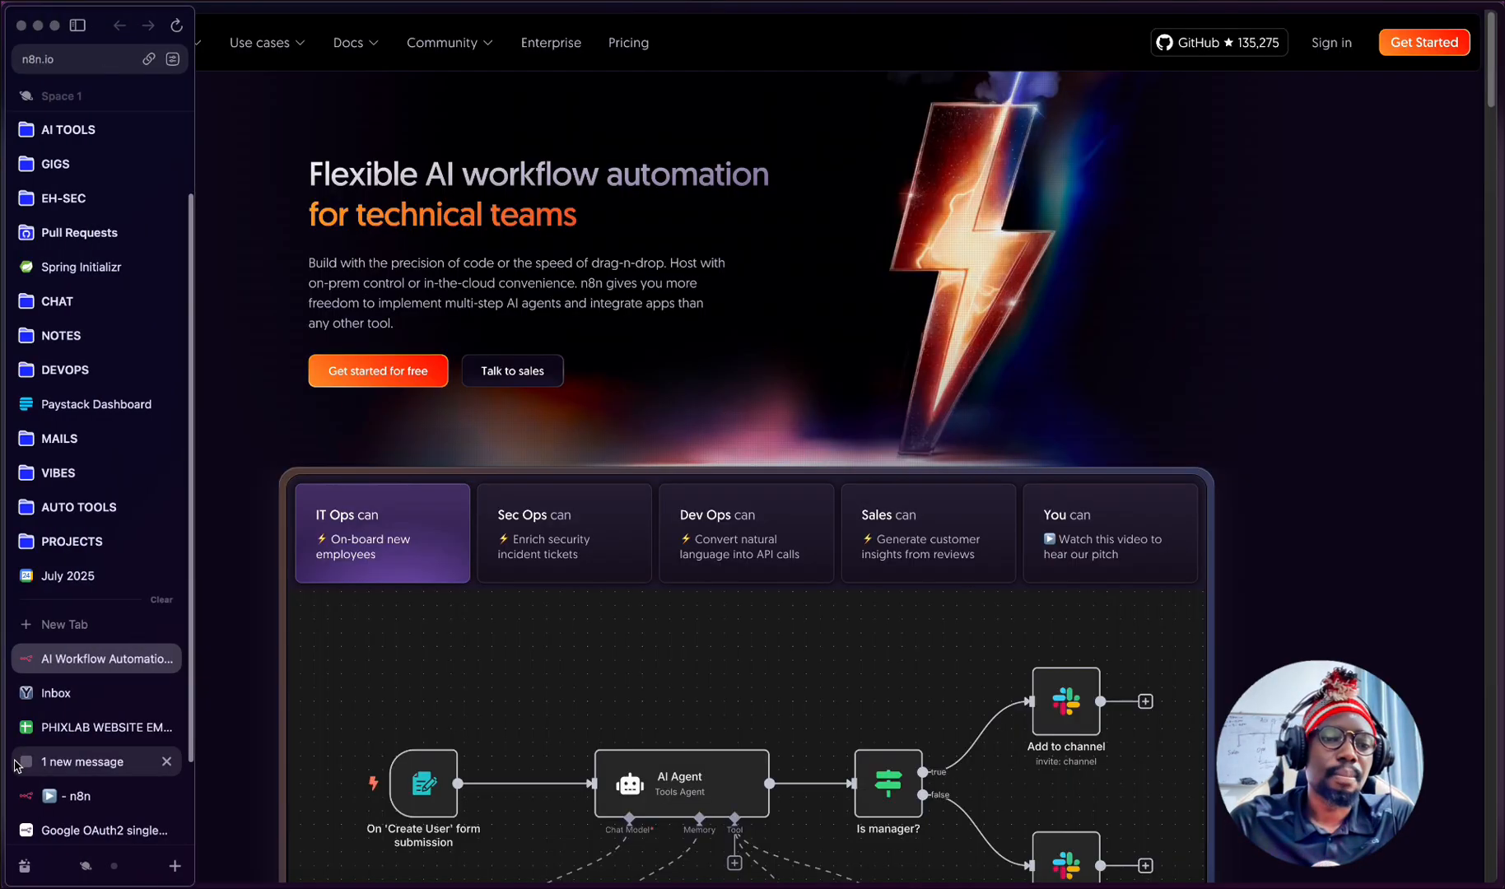